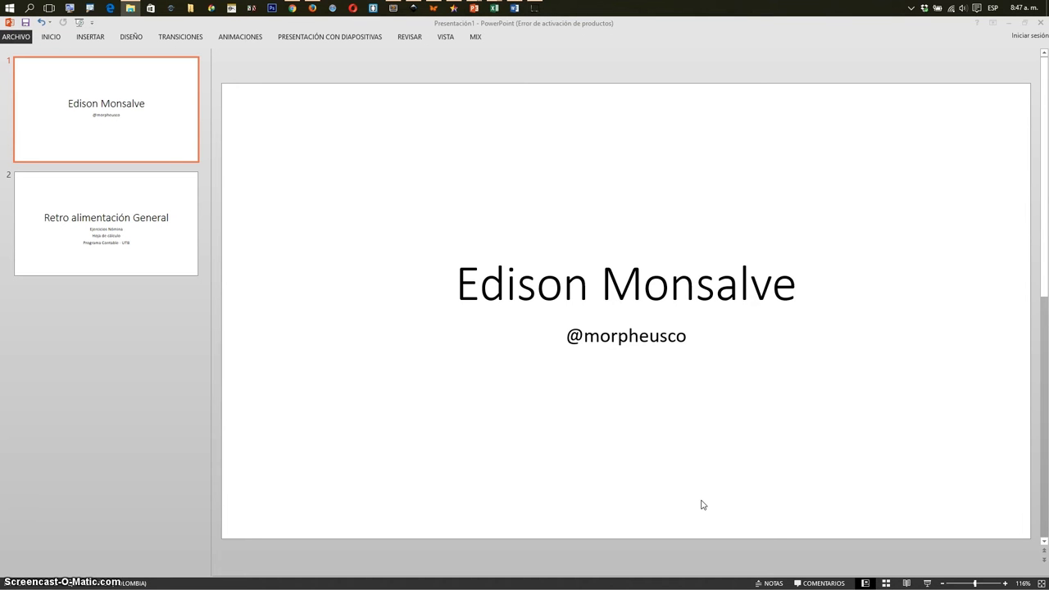
Display slide 2, 'Retro alimentación General', in the PowerPoint deck.
click(148, 259)
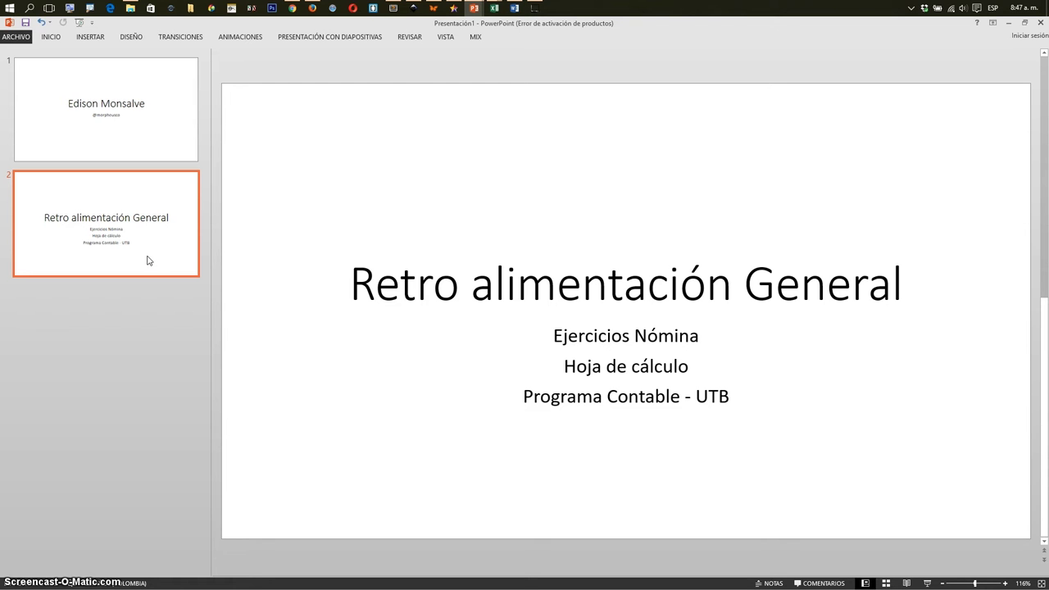
click(413, 255)
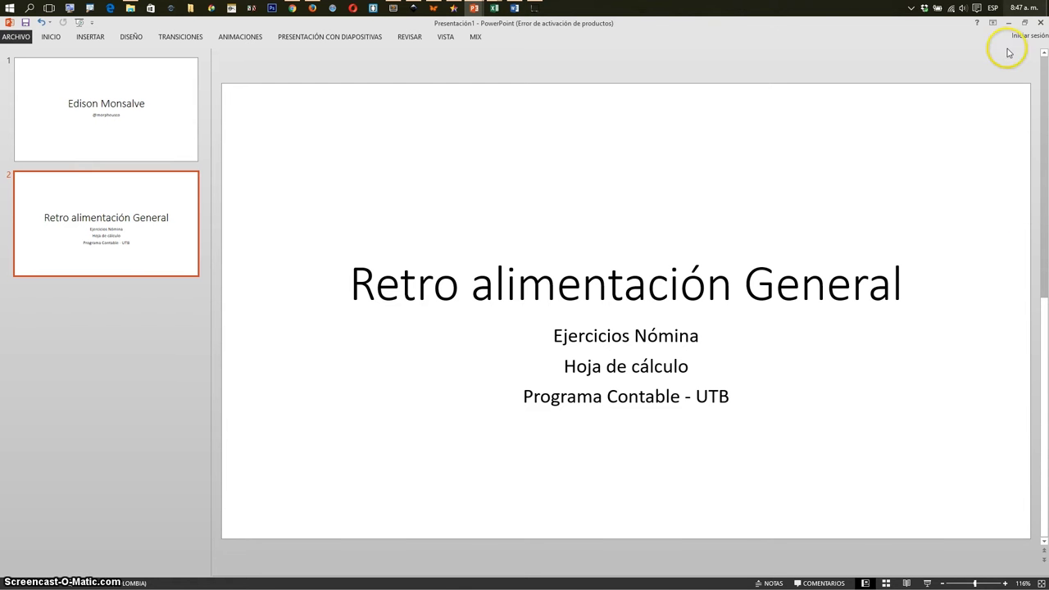
Minimize PowerPoint, open the SolucionActividadpost workbook at cell E2, then bring up the Word guidelines.
click(1008, 22)
mouse_move(494, 8)
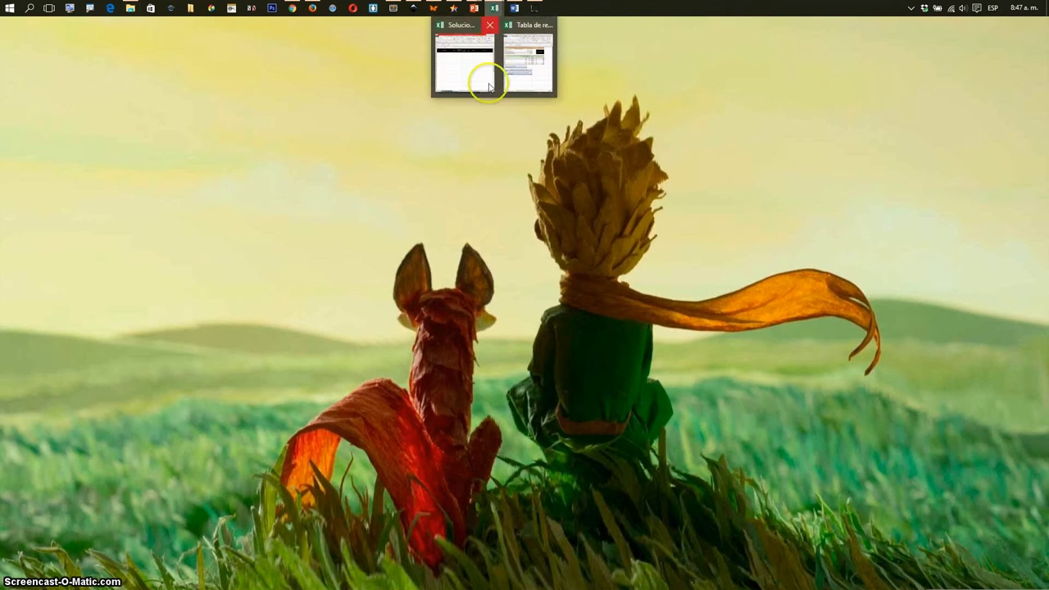
click(476, 78)
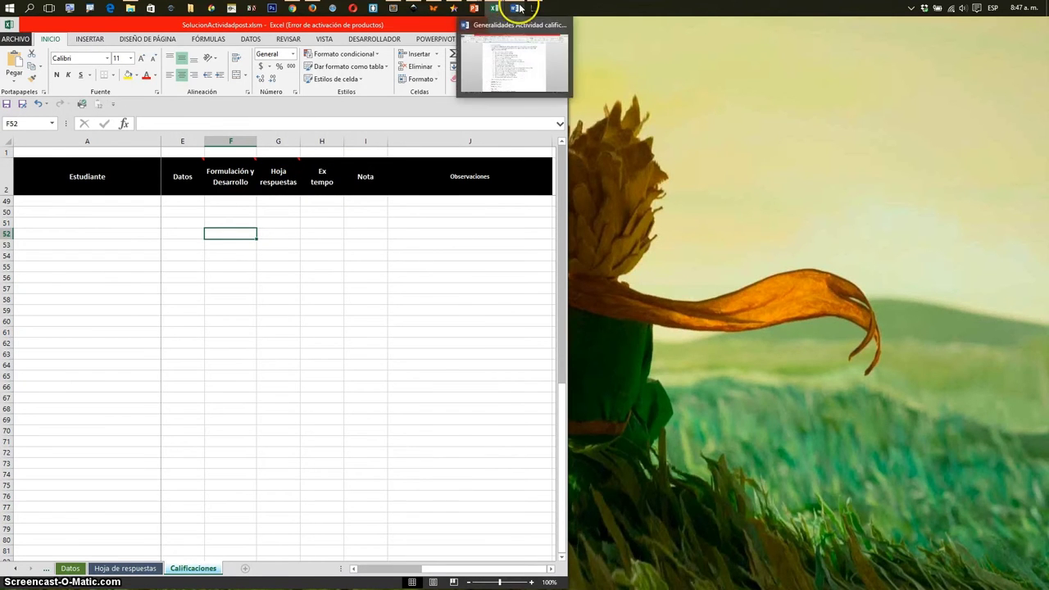
click(183, 171)
mouse_move(231, 176)
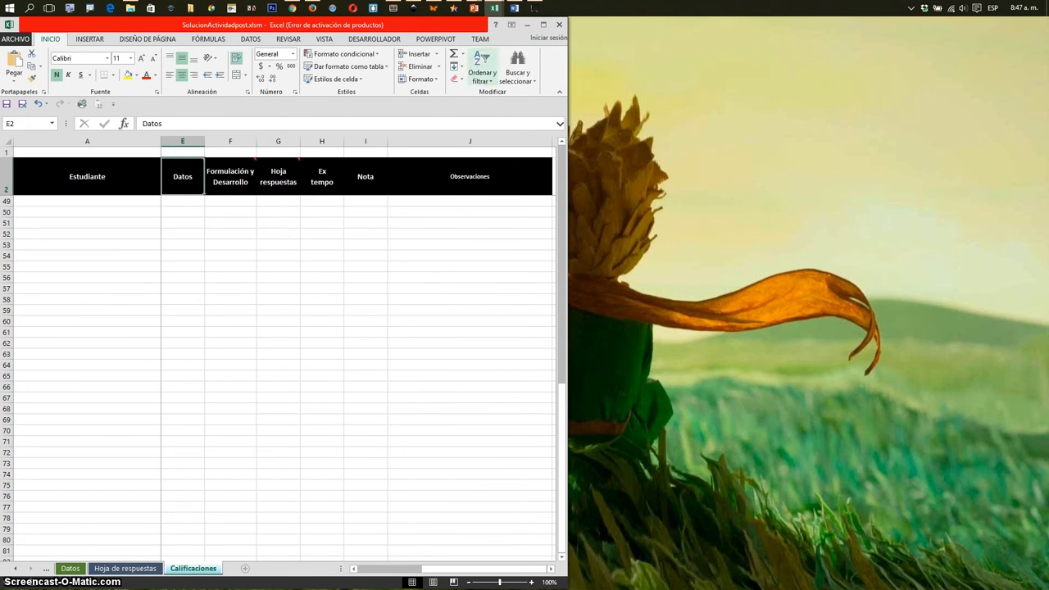
click(514, 8)
scroll(660, 416, up, 3)
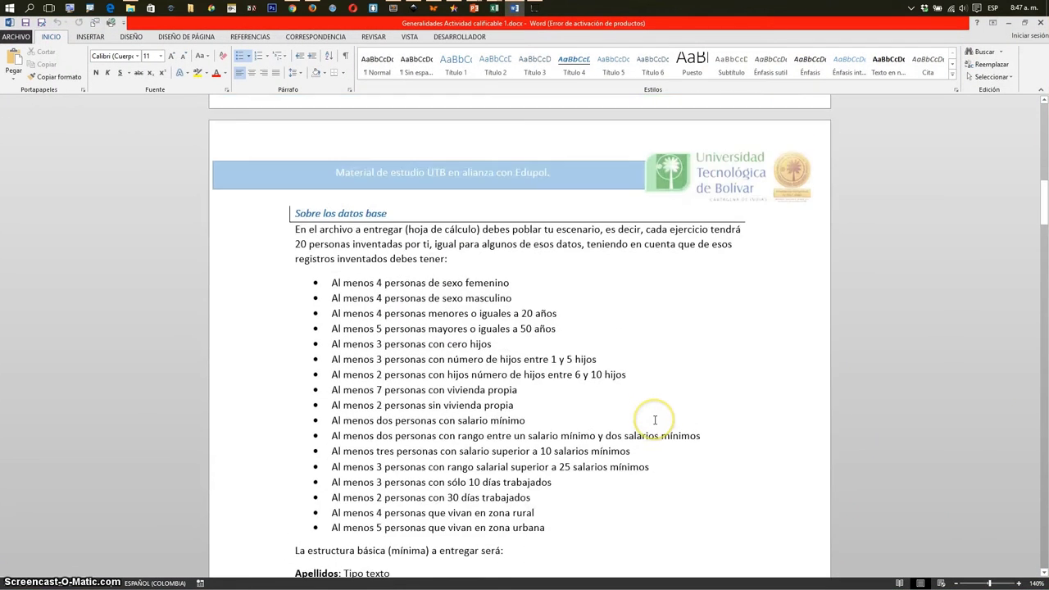
scroll(659, 416, down, 3)
click(358, 191)
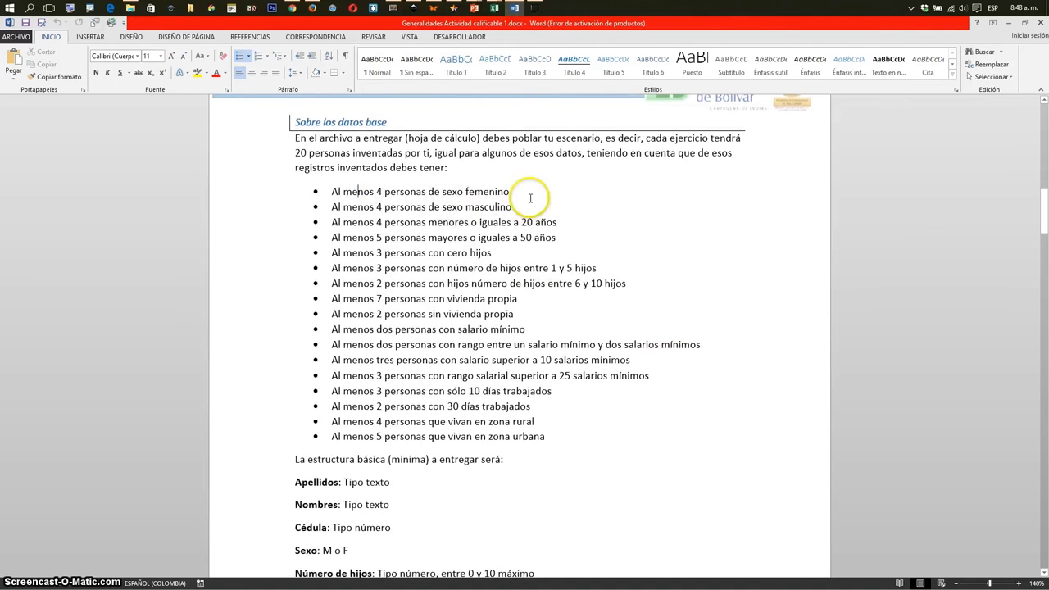
click(516, 207)
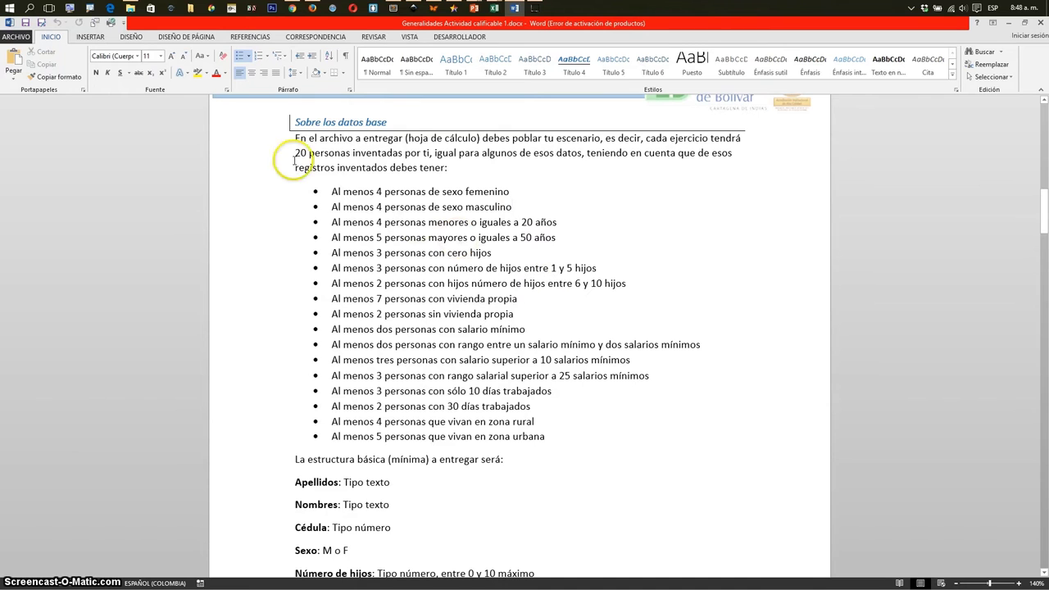
drag(294, 153, 404, 153)
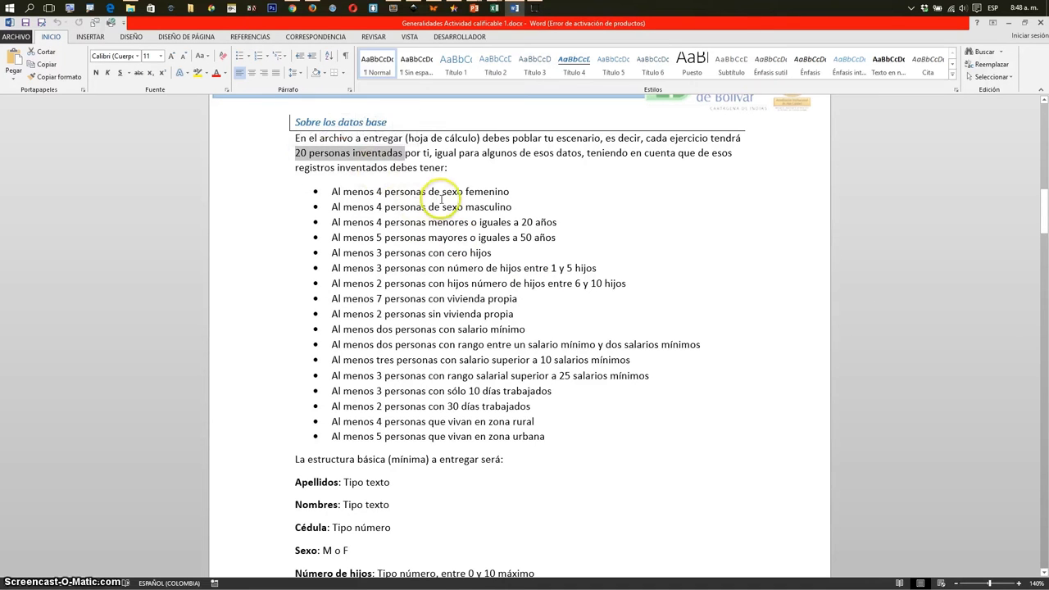
click(459, 242)
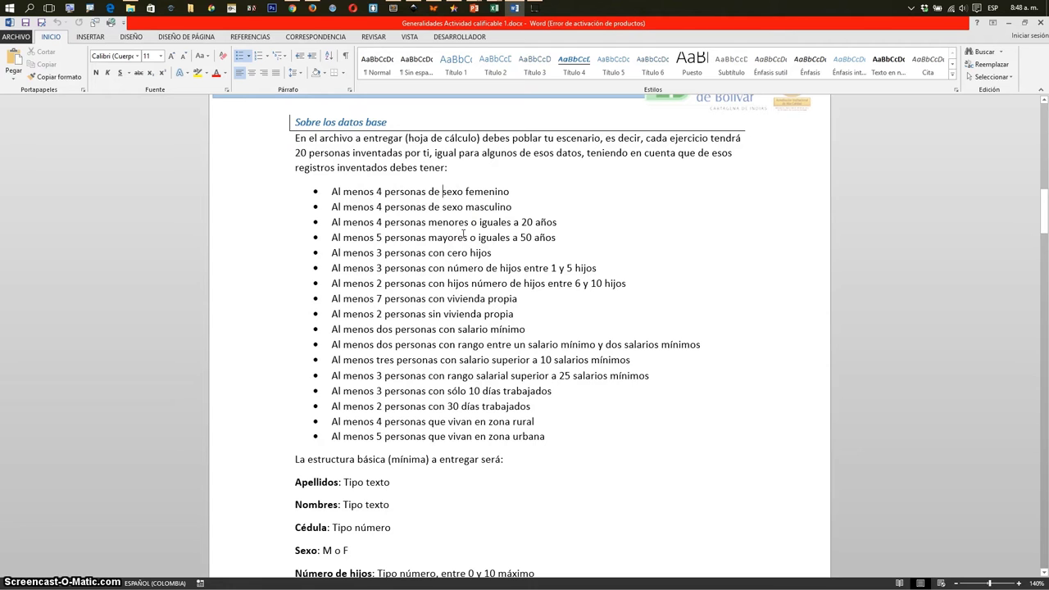
click(558, 222)
click(506, 315)
scroll(566, 319, down, 1)
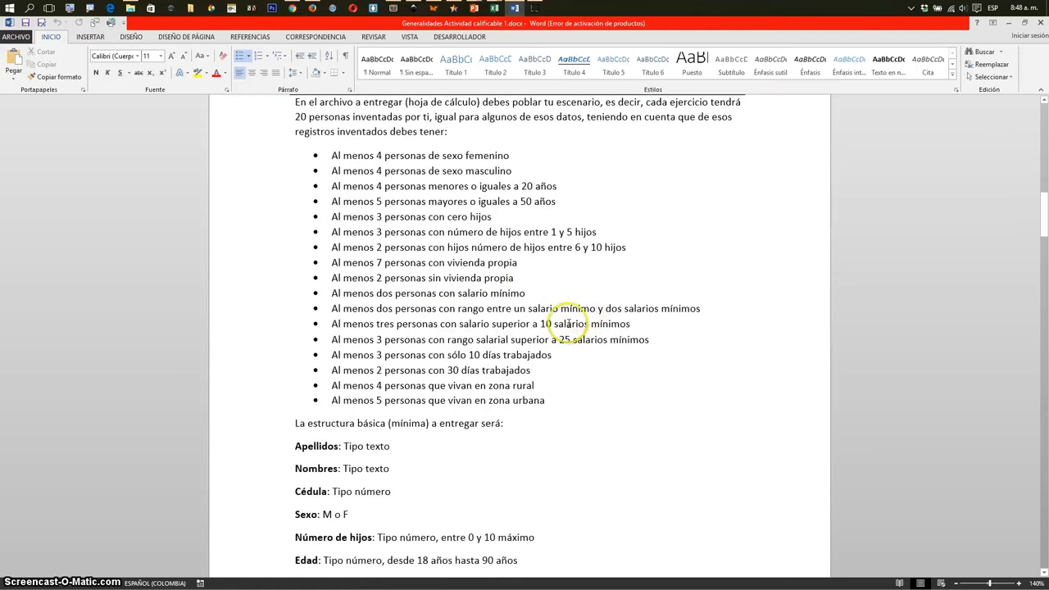
scroll(557, 320, down, 2)
scroll(546, 321, down, 3)
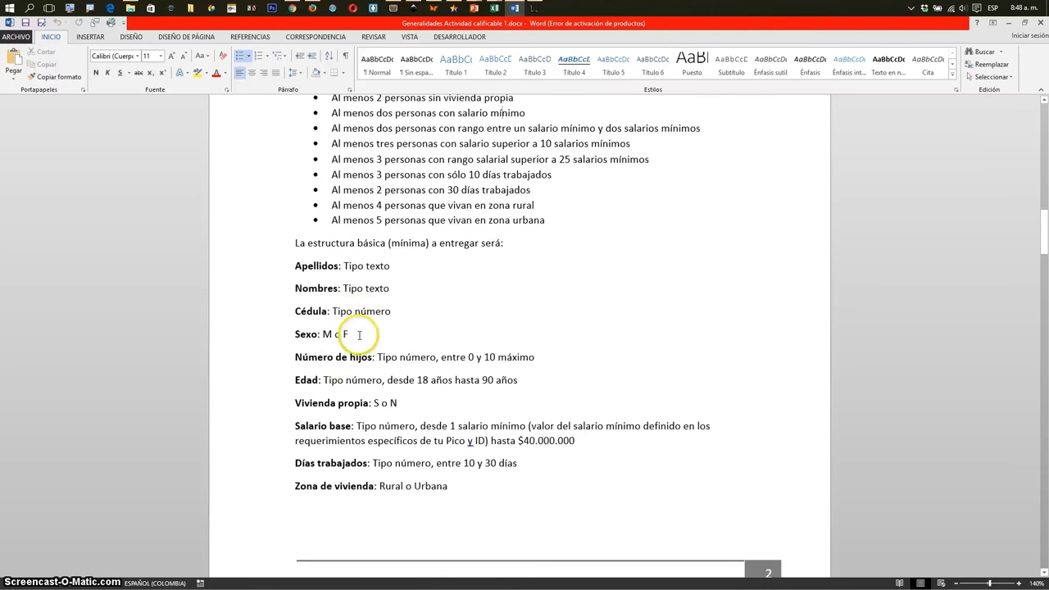
click(327, 342)
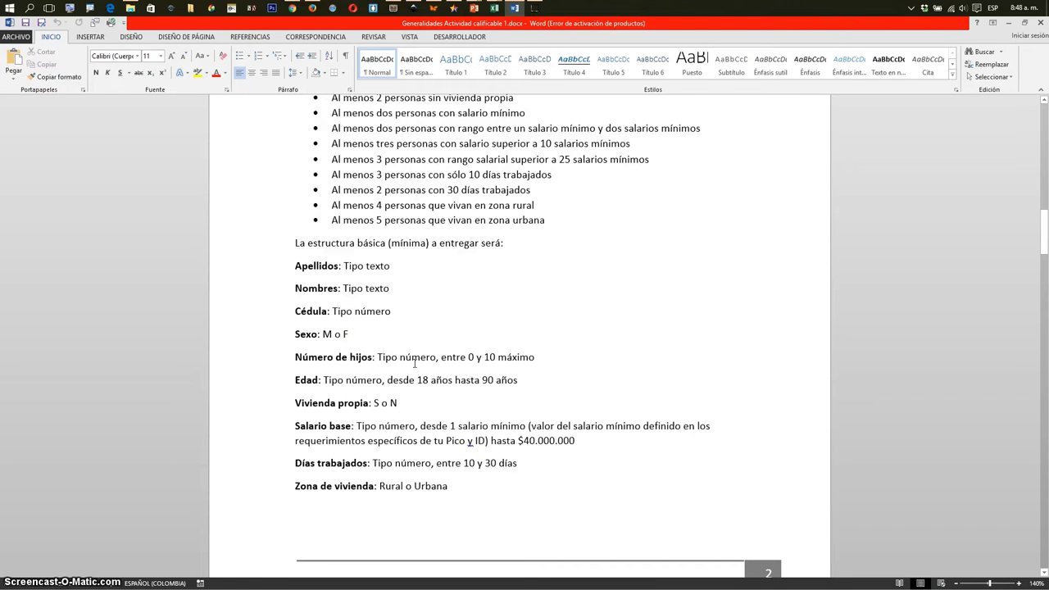
click(399, 360)
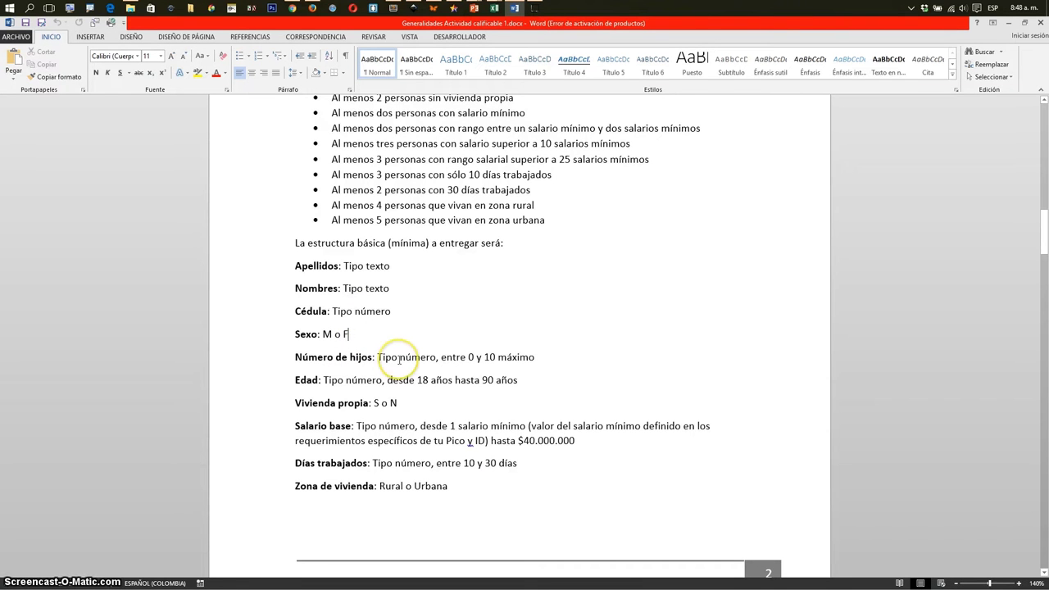
click(332, 336)
text(ascul)
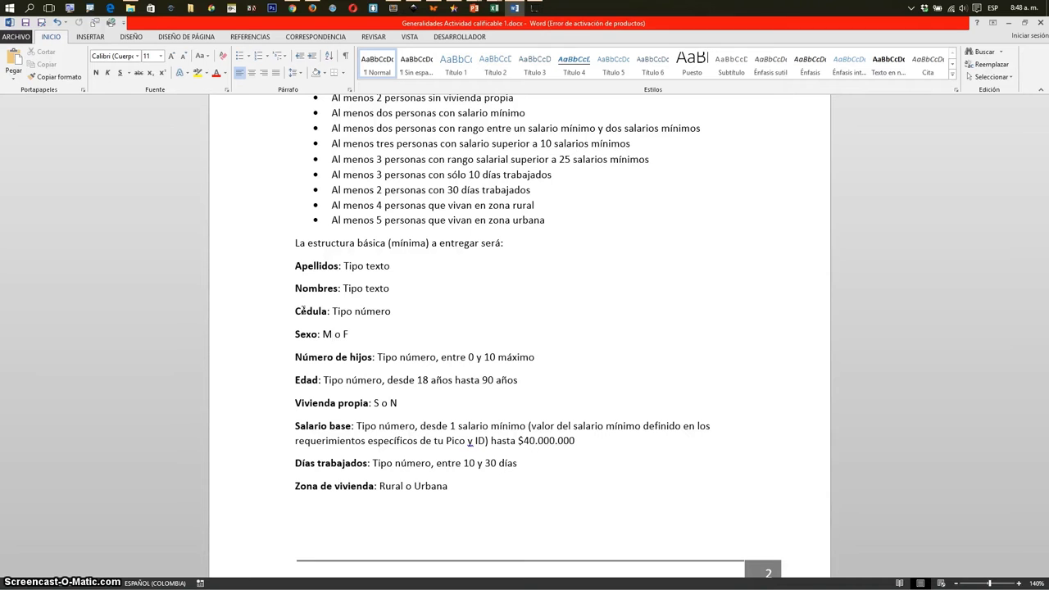
drag(382, 402, 399, 403)
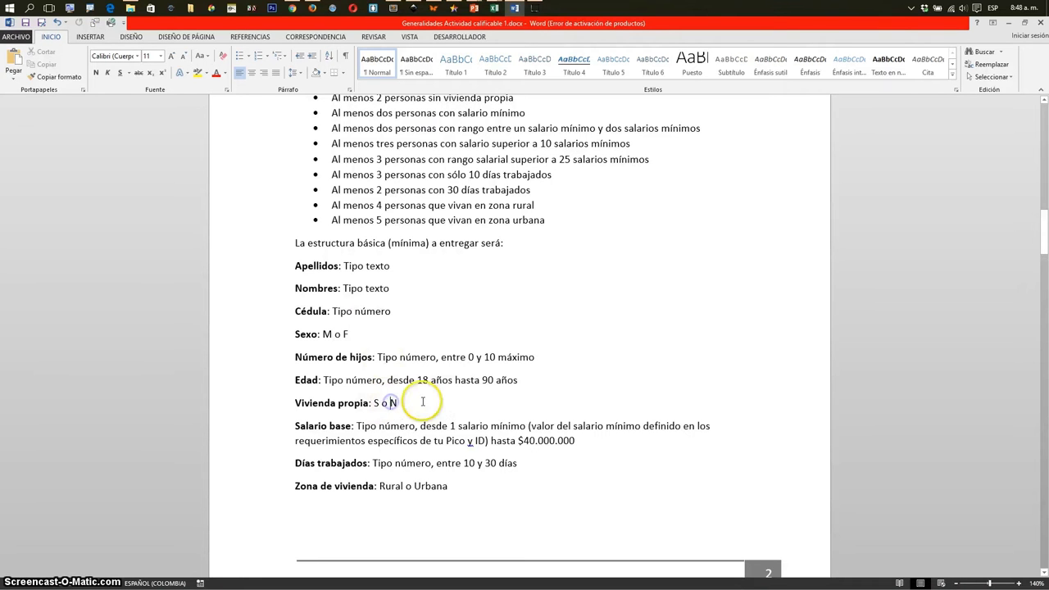
click(423, 402)
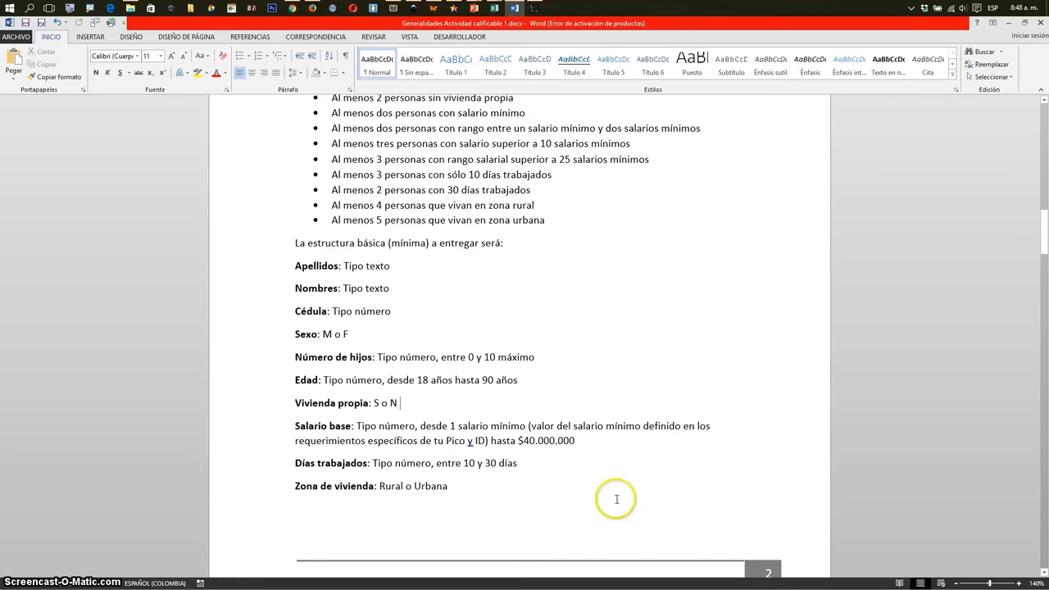
scroll(453, 406, up, 2)
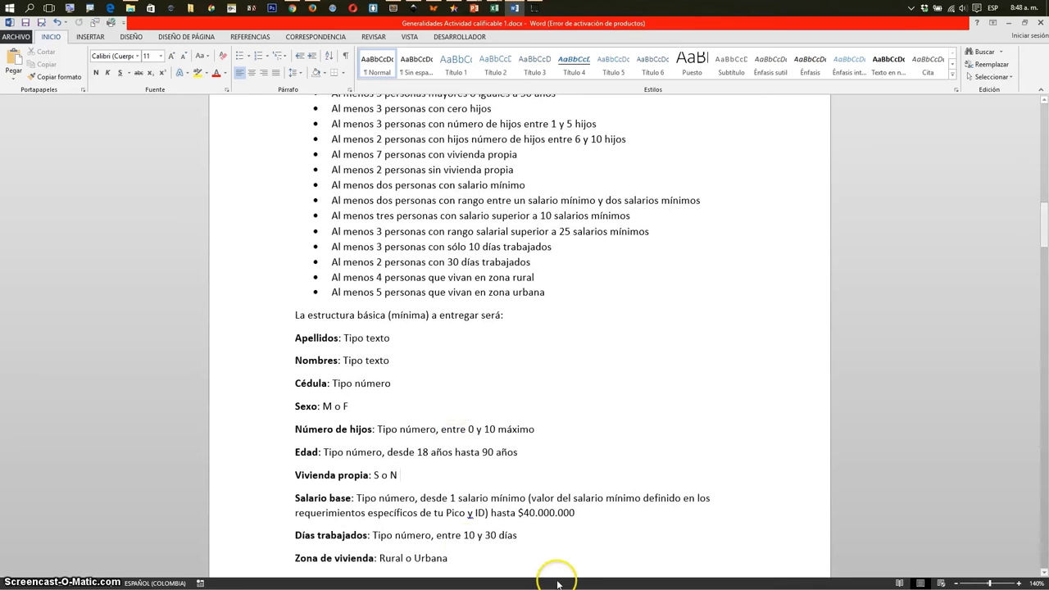
click(457, 498)
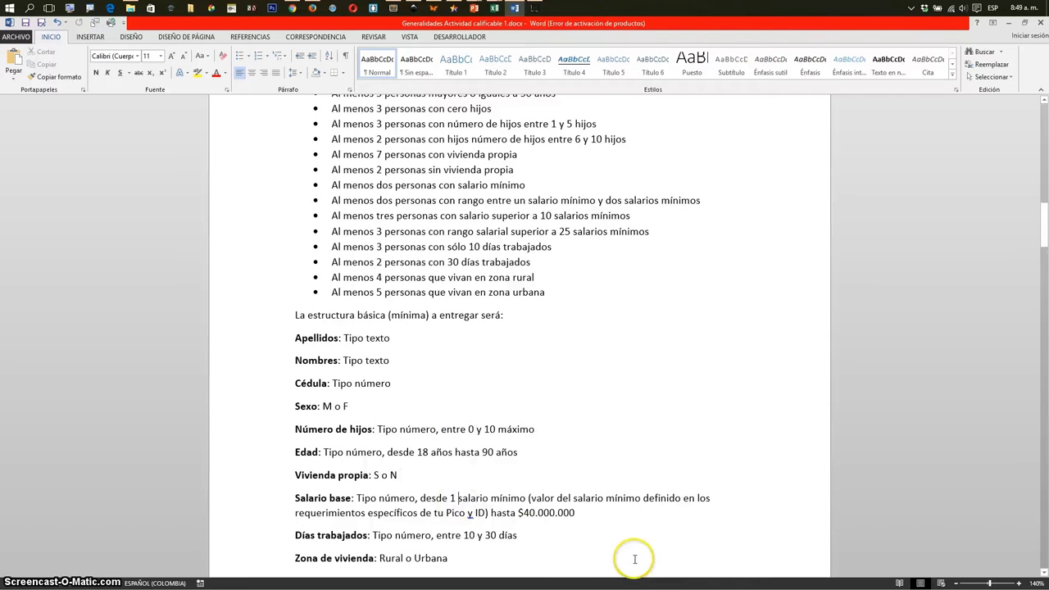
drag(596, 513, 541, 513)
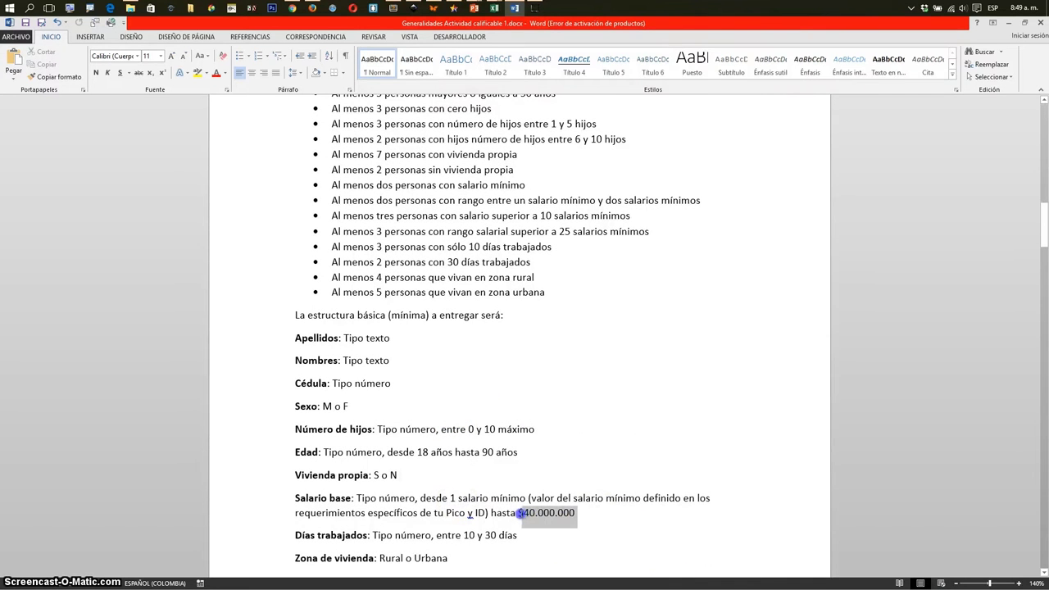
click(650, 221)
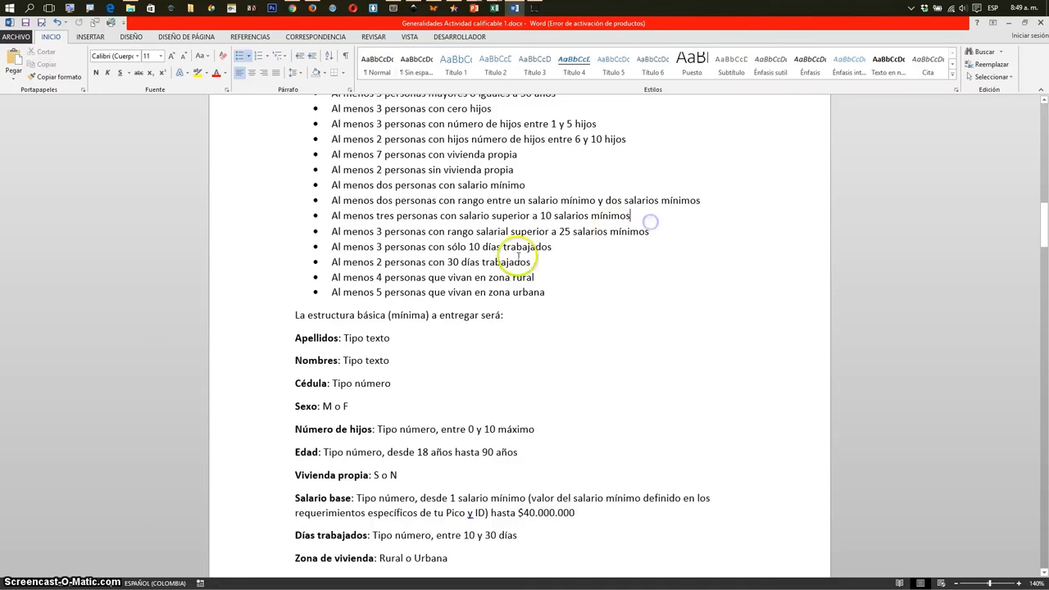
click(520, 514)
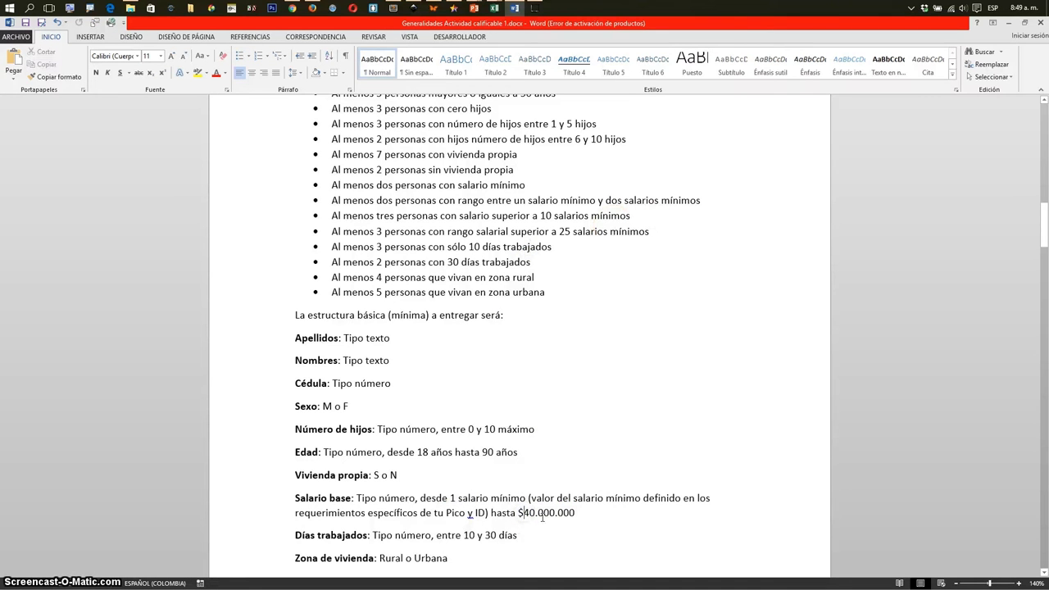
click(562, 222)
click(541, 201)
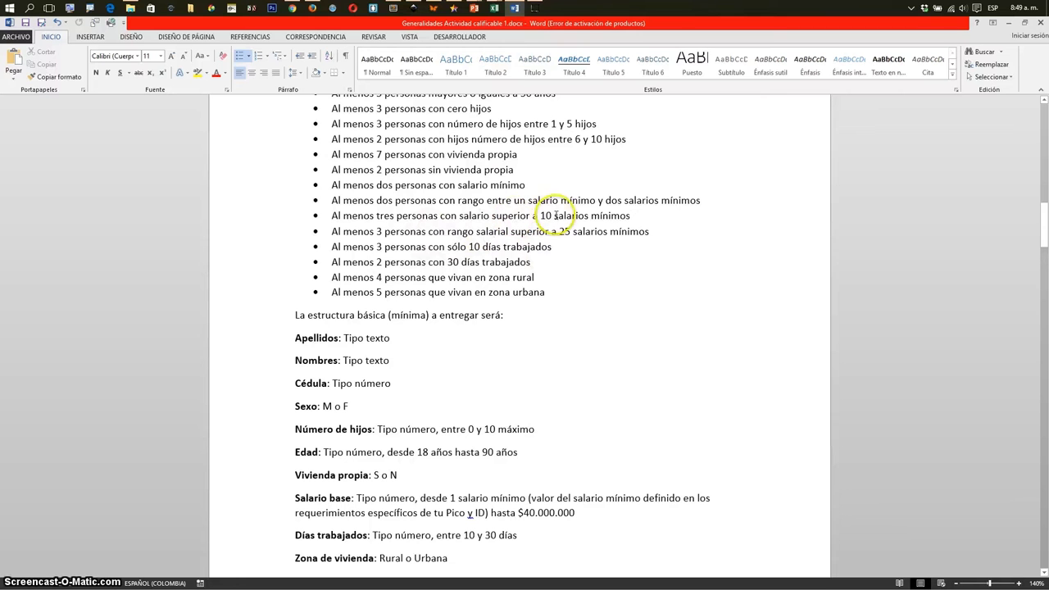
drag(385, 215, 456, 216)
click(644, 216)
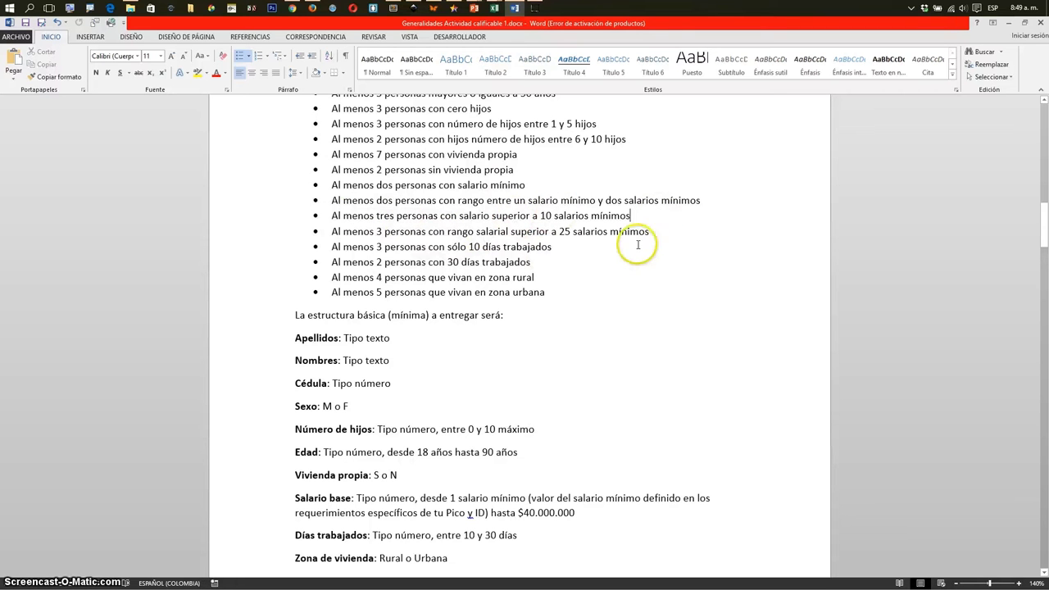
click(573, 231)
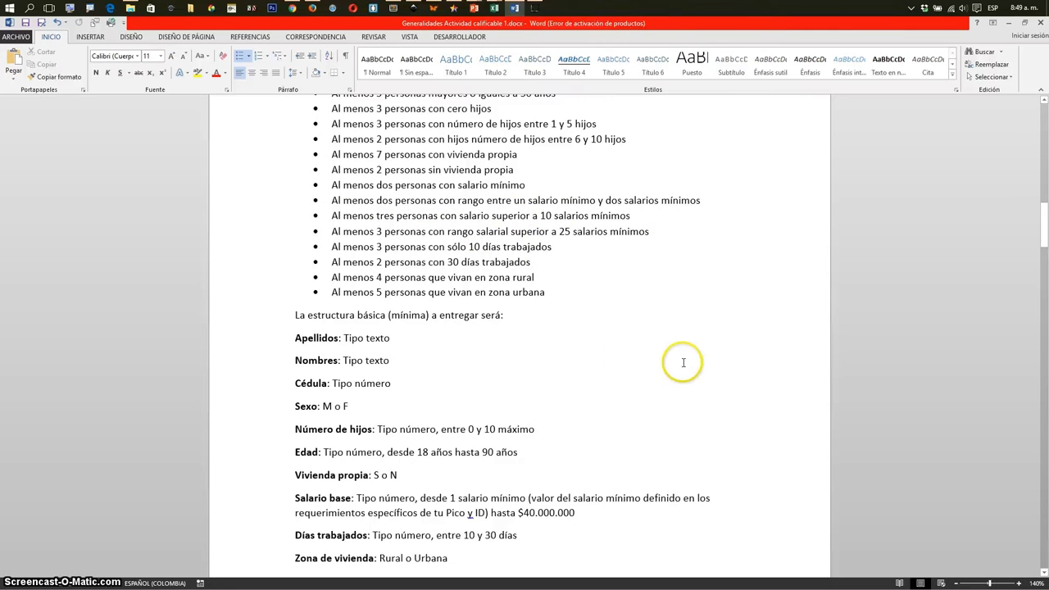
Scroll down through the Pagos del empleador headings: Caso ley 1, Caso ley 2 and Caso 3.
scroll(686, 362, down, 5)
scroll(787, 360, down, 4)
scroll(738, 394, down, 3)
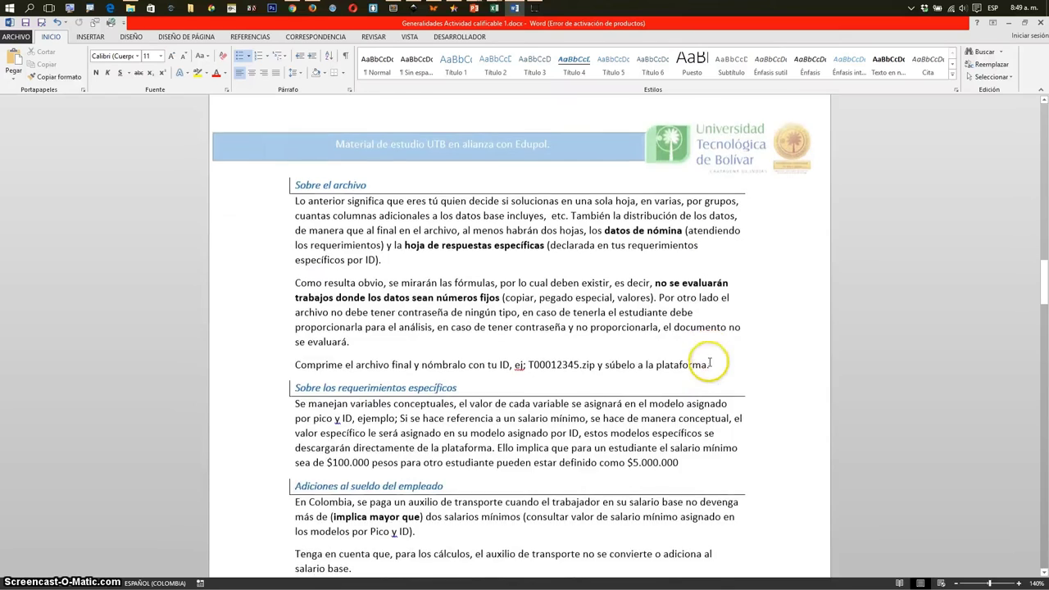
scroll(731, 421, down, 5)
scroll(710, 363, down, 5)
scroll(738, 442, down, 4)
scroll(705, 363, down, 5)
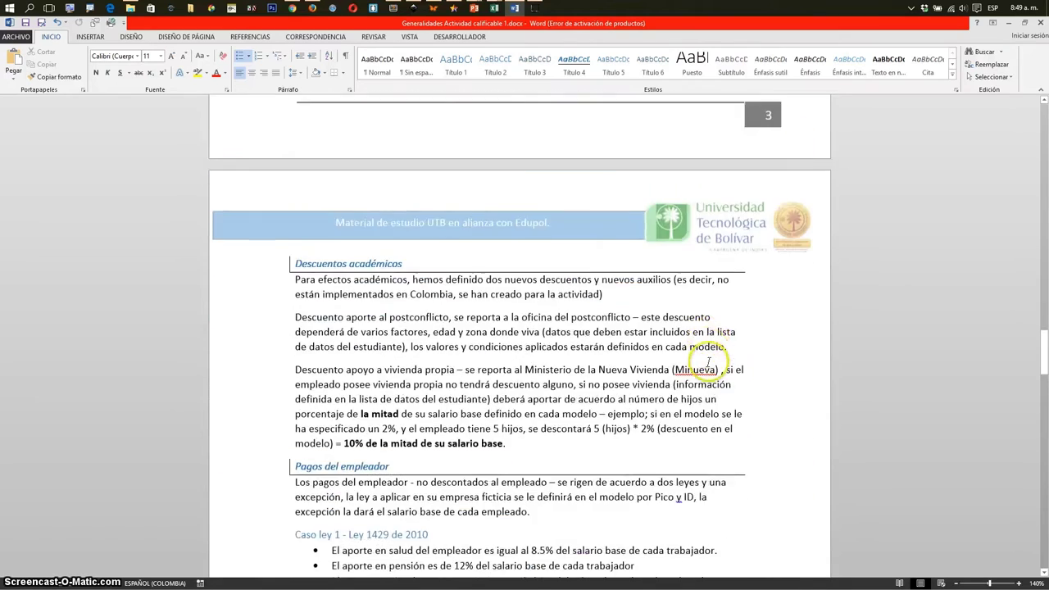
scroll(709, 363, down, 5)
scroll(709, 363, down, 4)
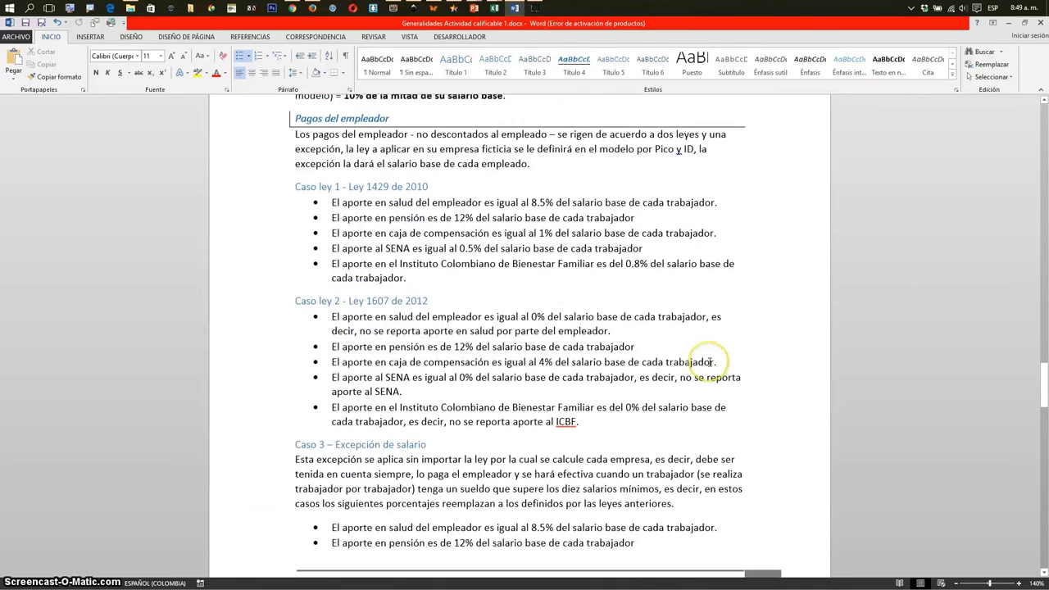
click(318, 122)
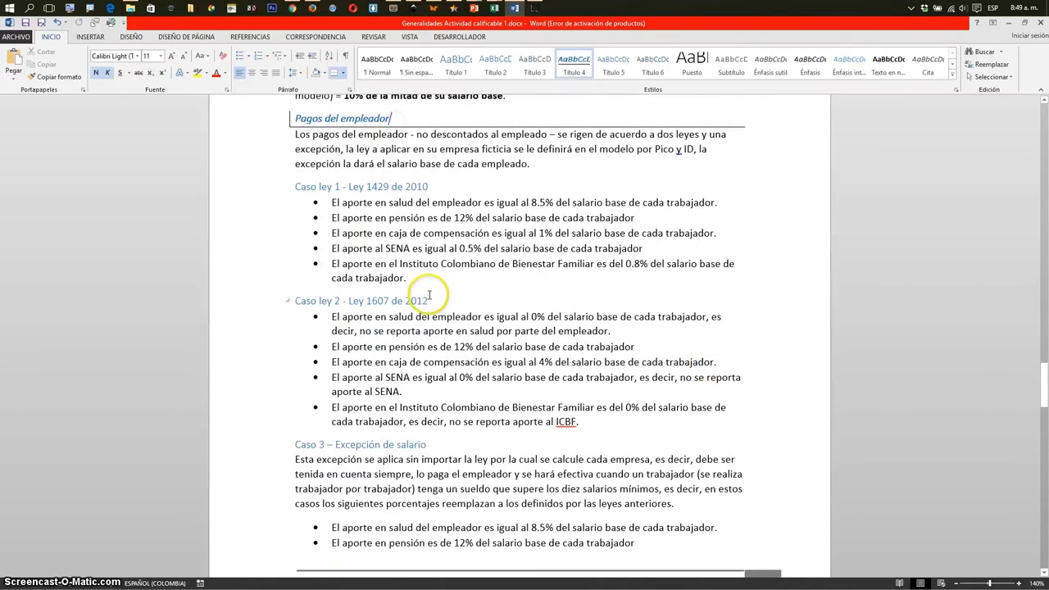
mouse_move(360, 187)
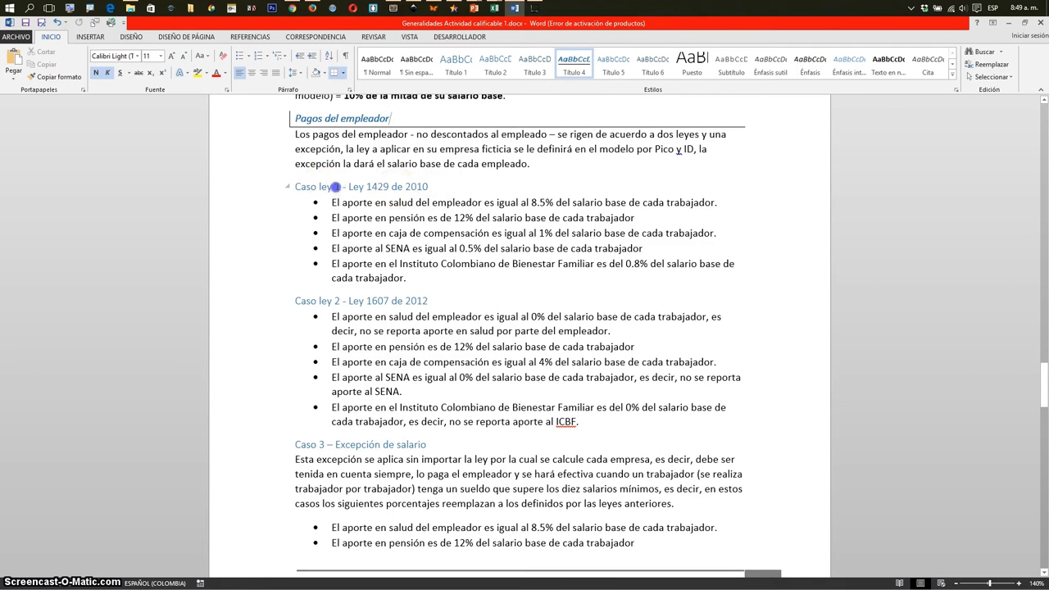
click(453, 190)
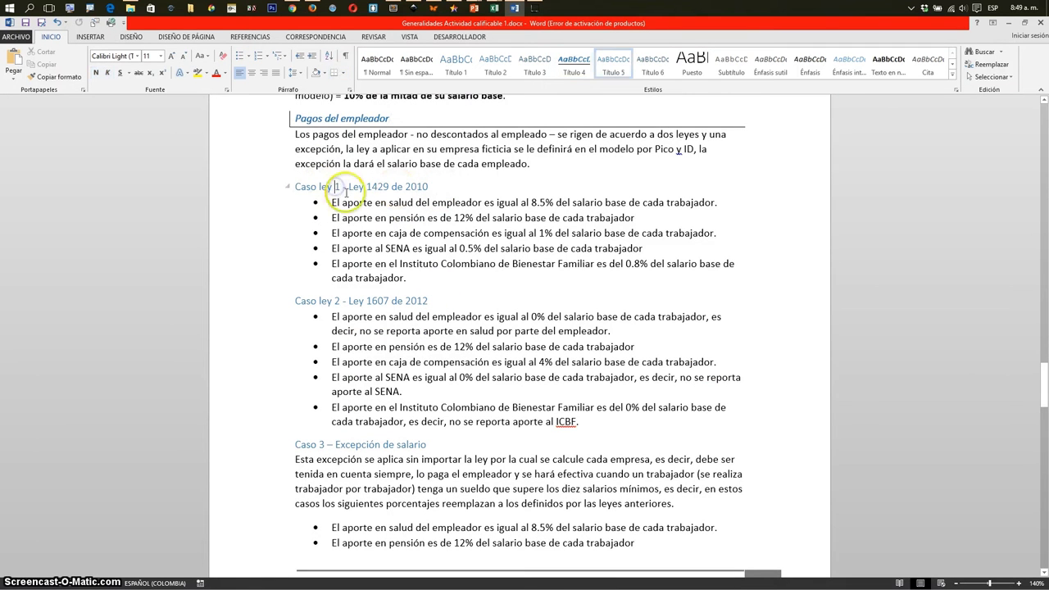
click(406, 301)
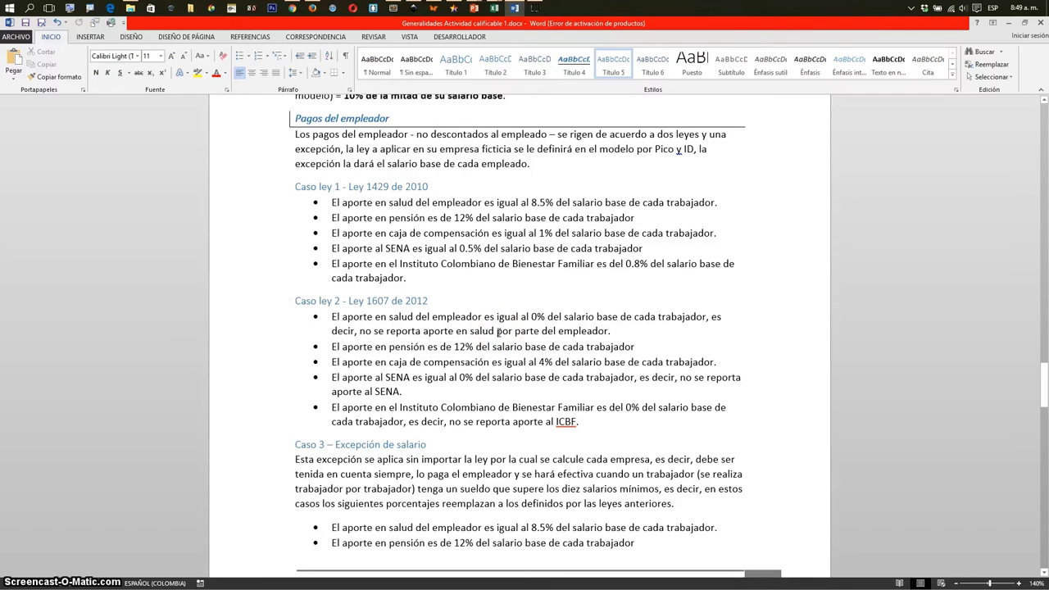
click(431, 449)
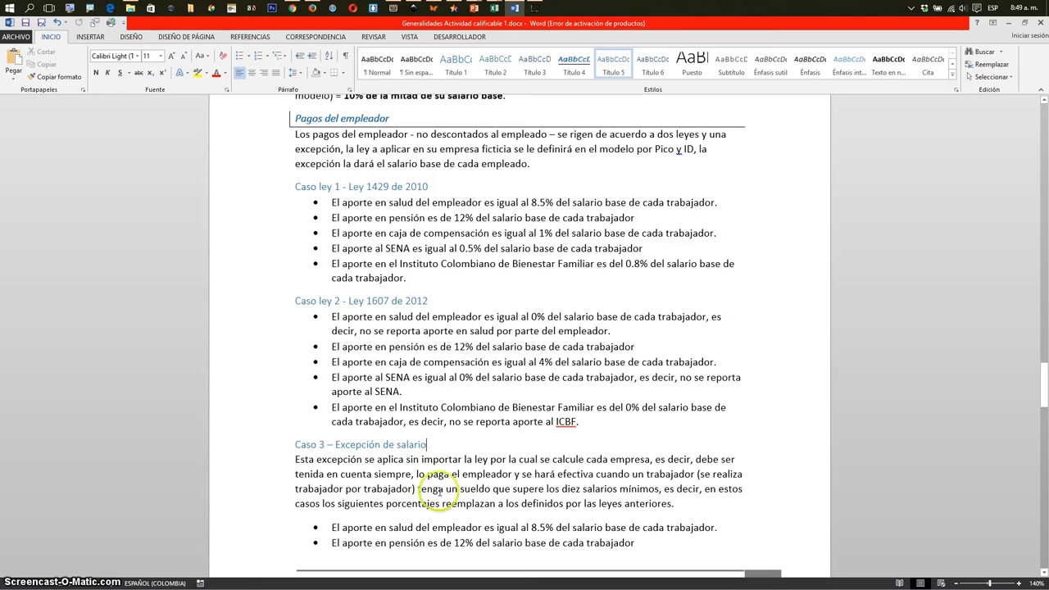
Highlight the Caso 3 phrase about salaries above ten minimums, then return to the requirements list.
drag(417, 490, 703, 489)
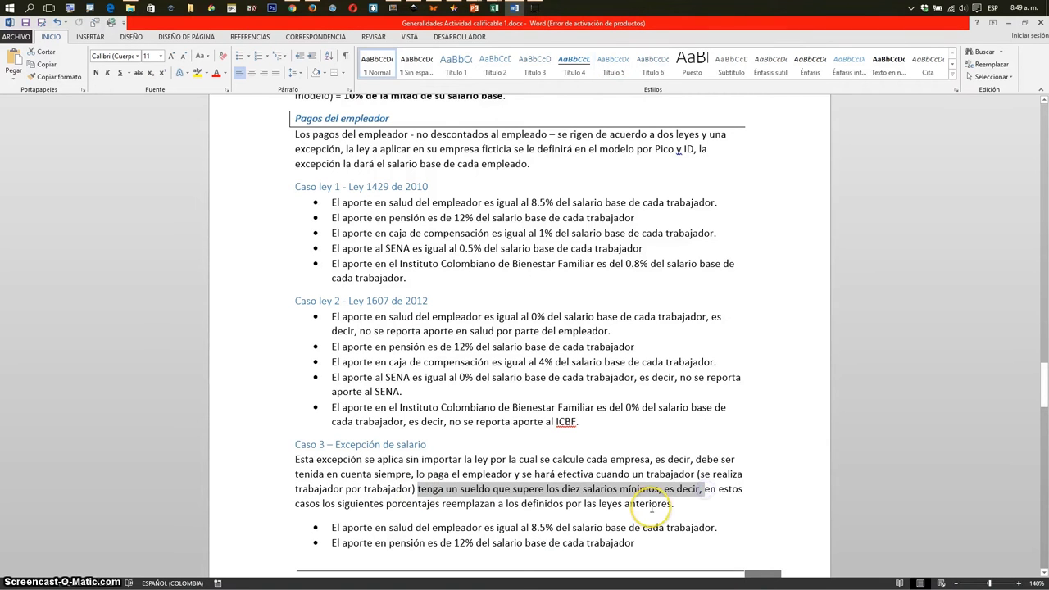
scroll(598, 431, down, 2)
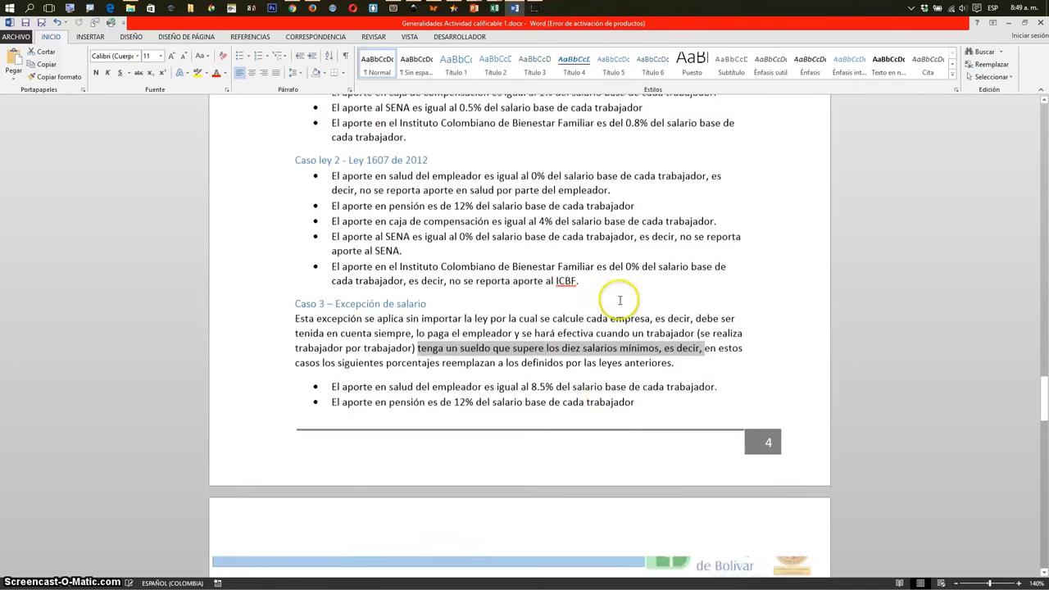
scroll(525, 448, down, 2)
scroll(410, 399, down, 1)
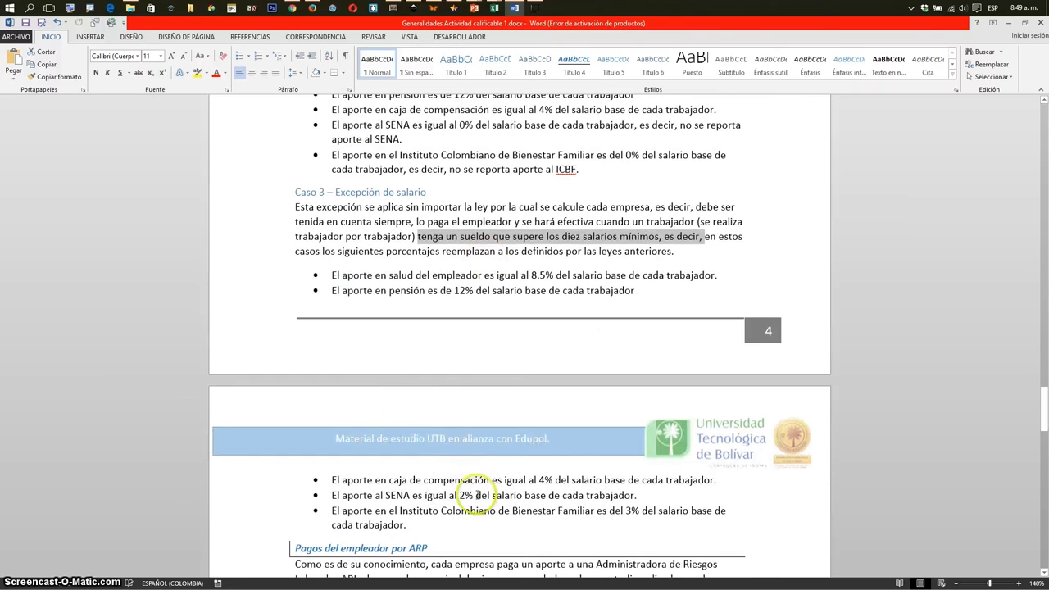
click(1046, 173)
click(1047, 173)
click(1047, 173)
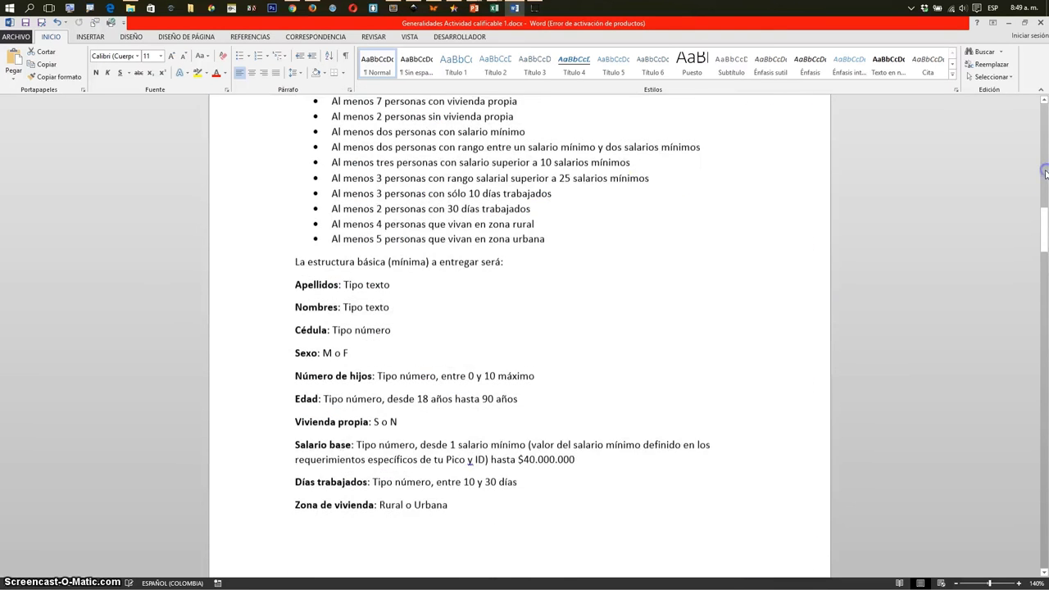
scroll(727, 199, up, 1)
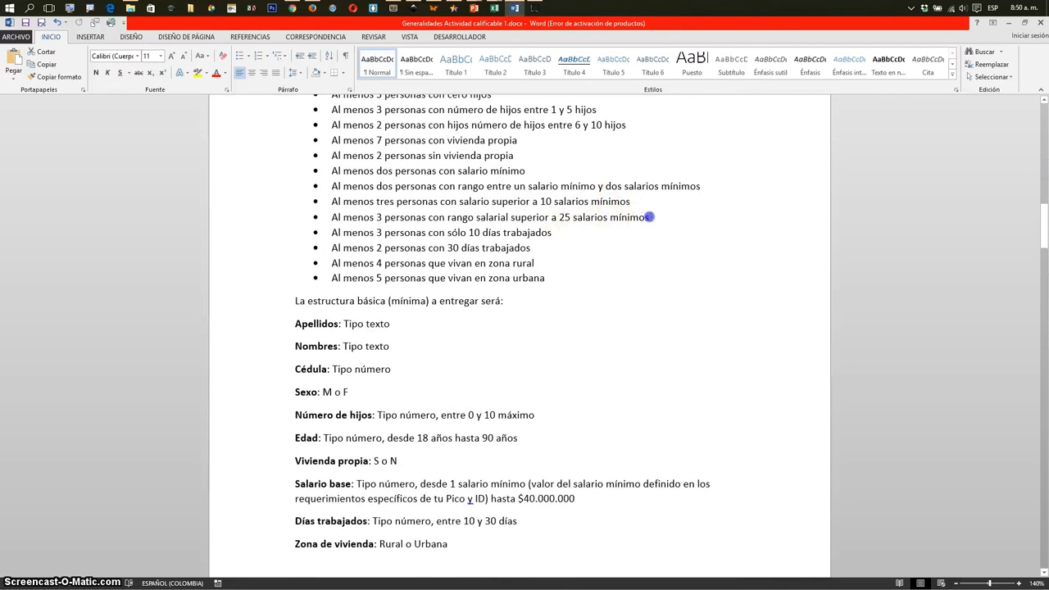
drag(649, 217, 510, 217)
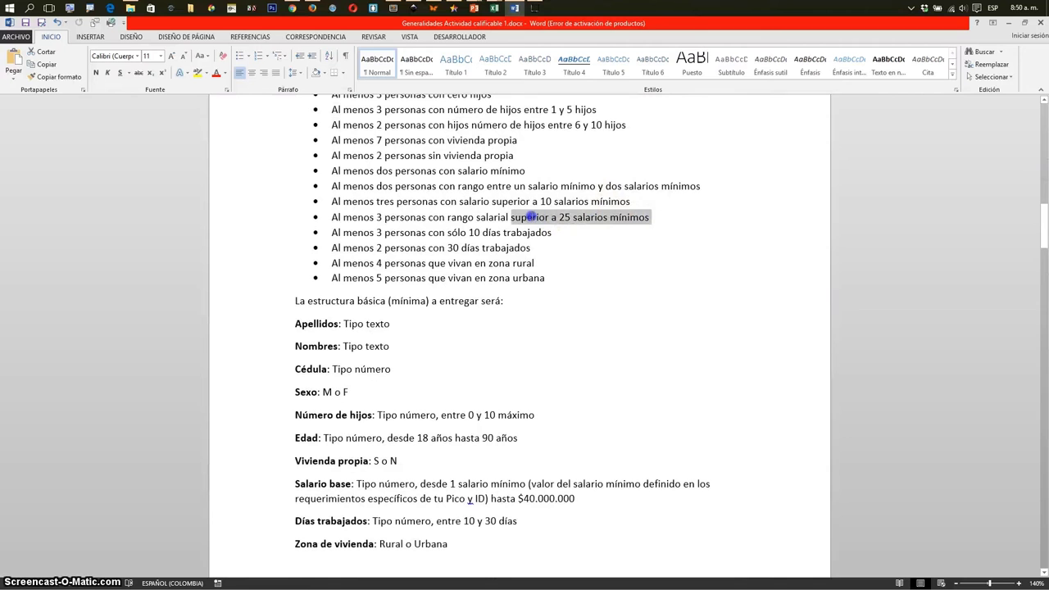
click(671, 229)
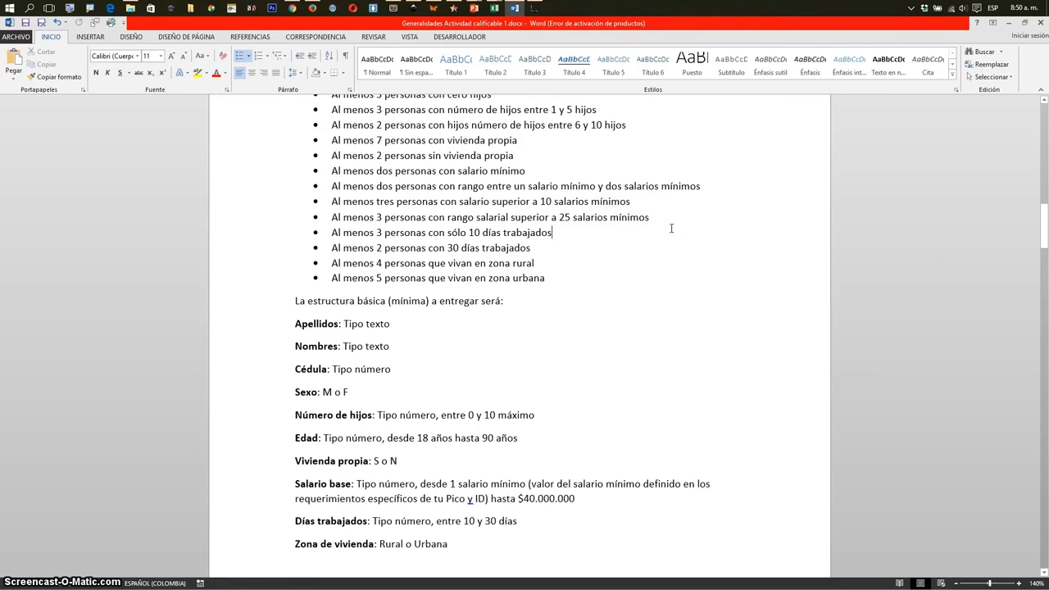
On the Calificaciones sheet, fill G58:G74 with the test value 1000000.
click(494, 8)
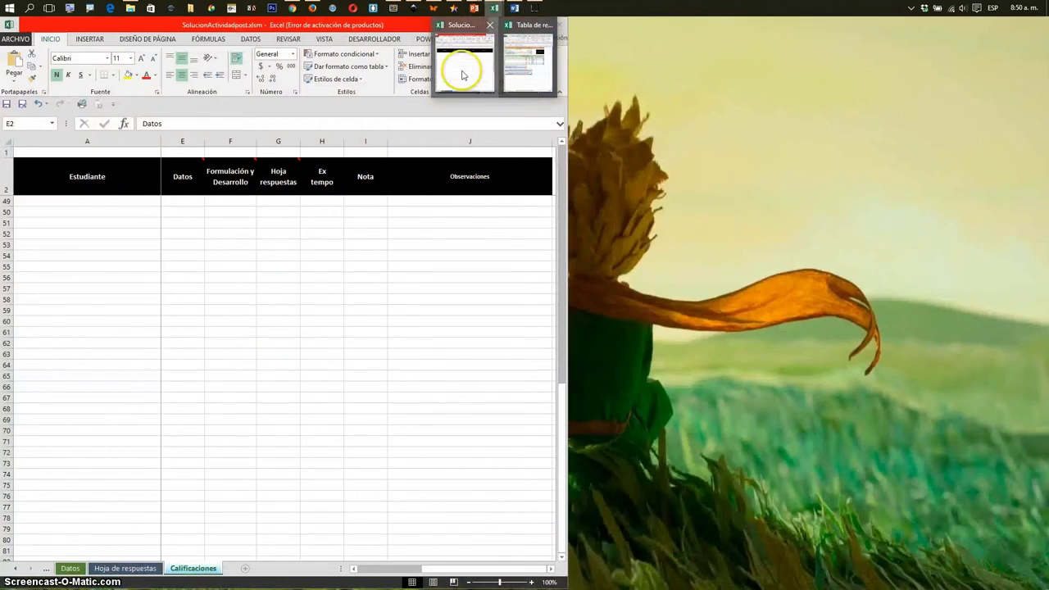
click(462, 71)
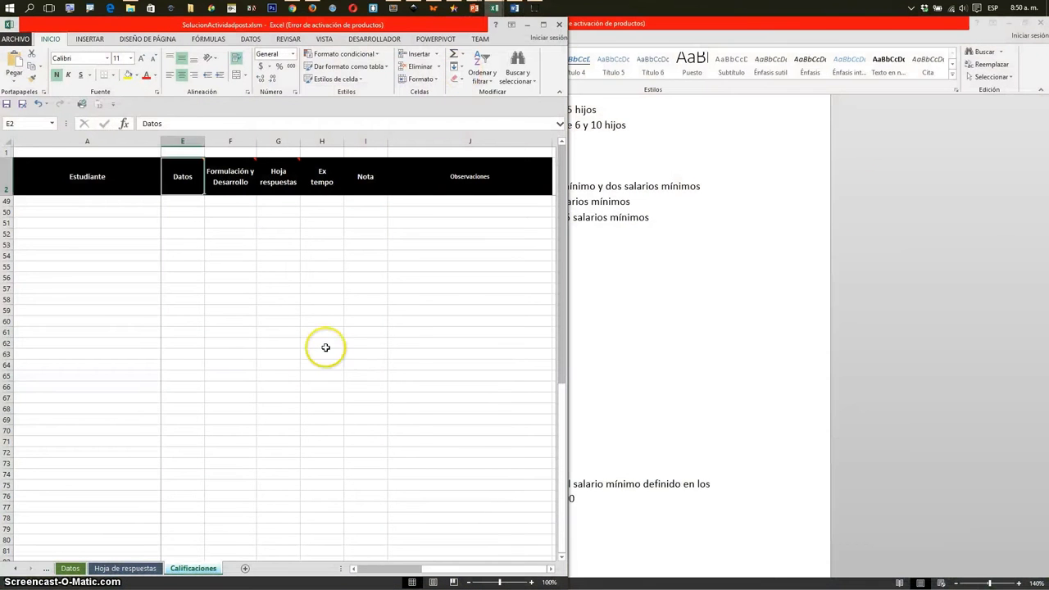
click(309, 359)
drag(274, 300, 277, 475)
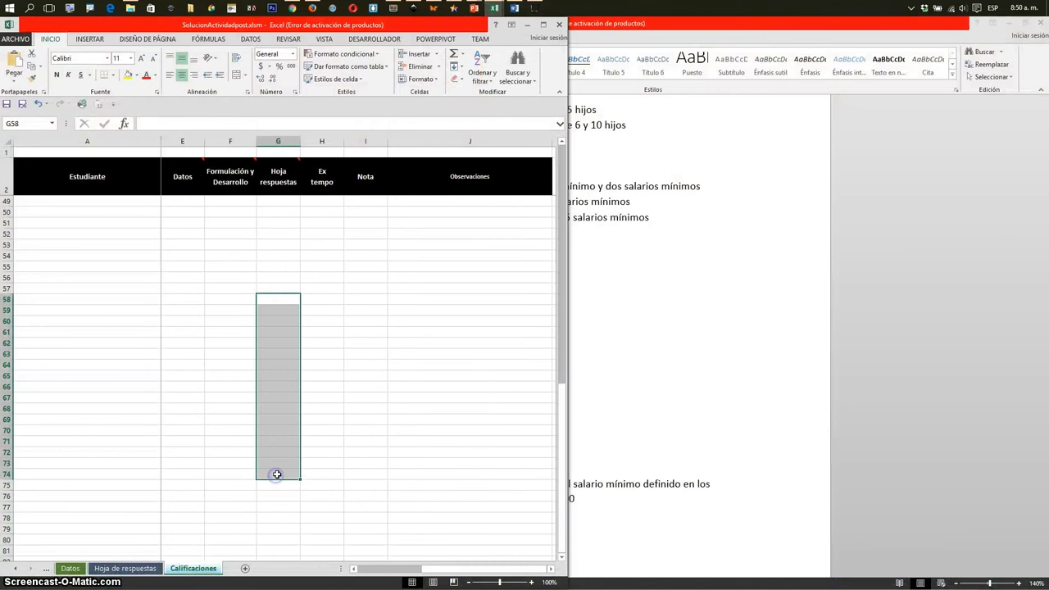
text(1000000)
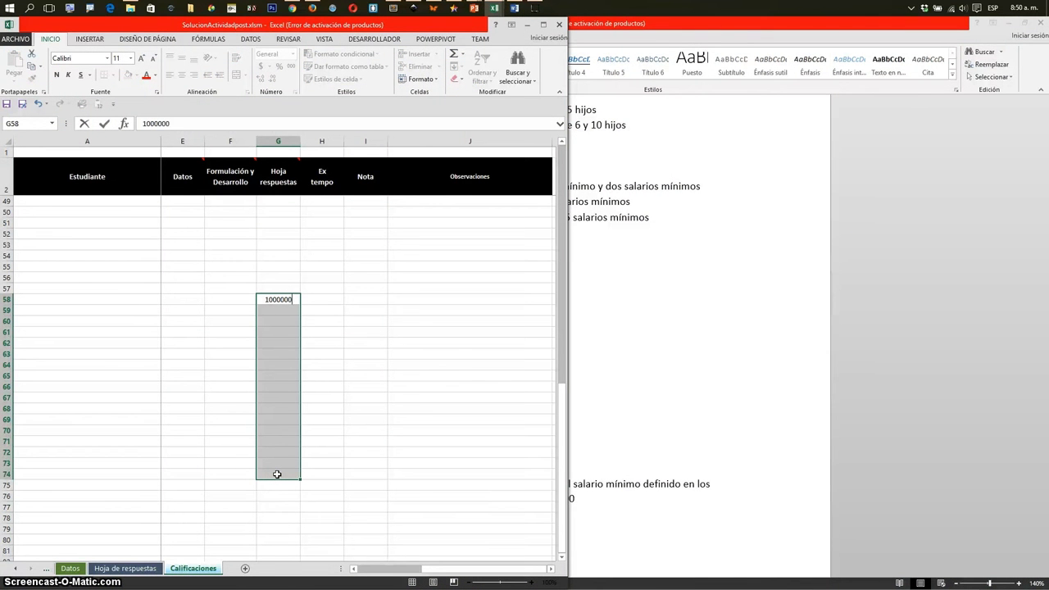
key(ctrl+Return)
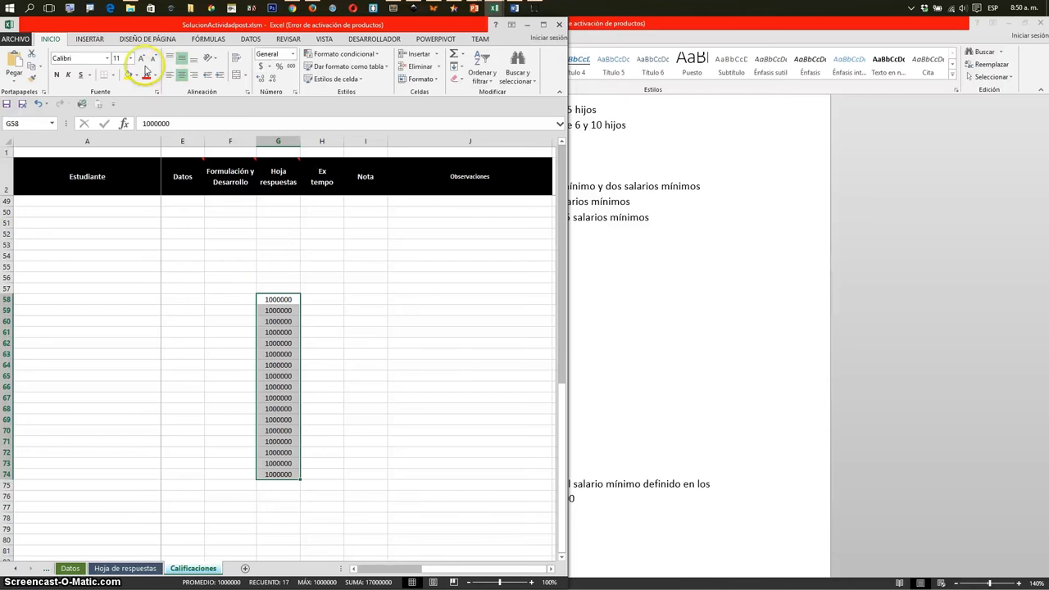
In G78 enter =SUMA(G58:G74)*3%, giving 510000, and check the range total.
click(282, 515)
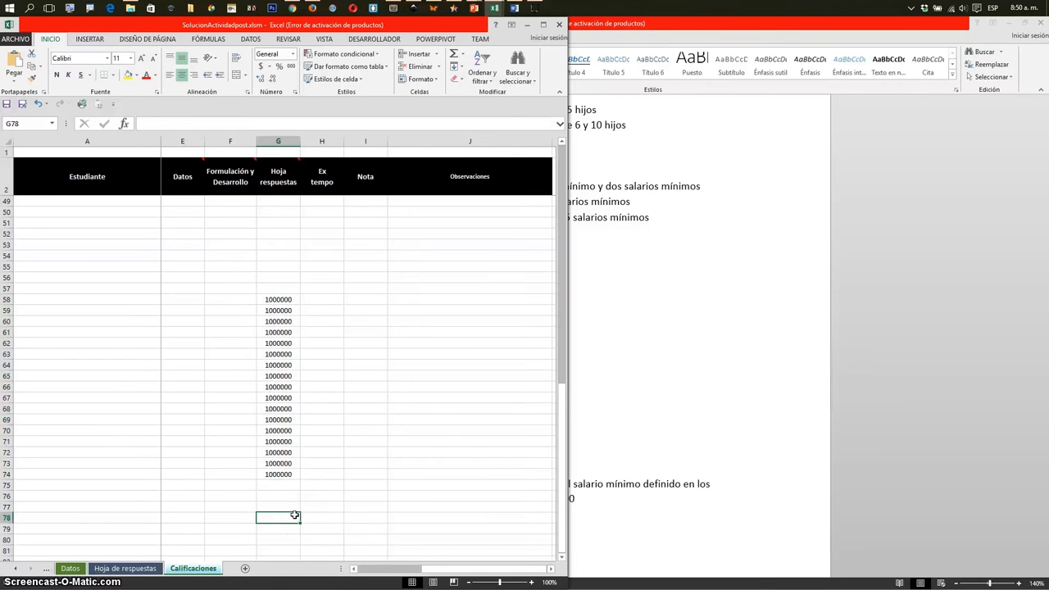
text(=s)
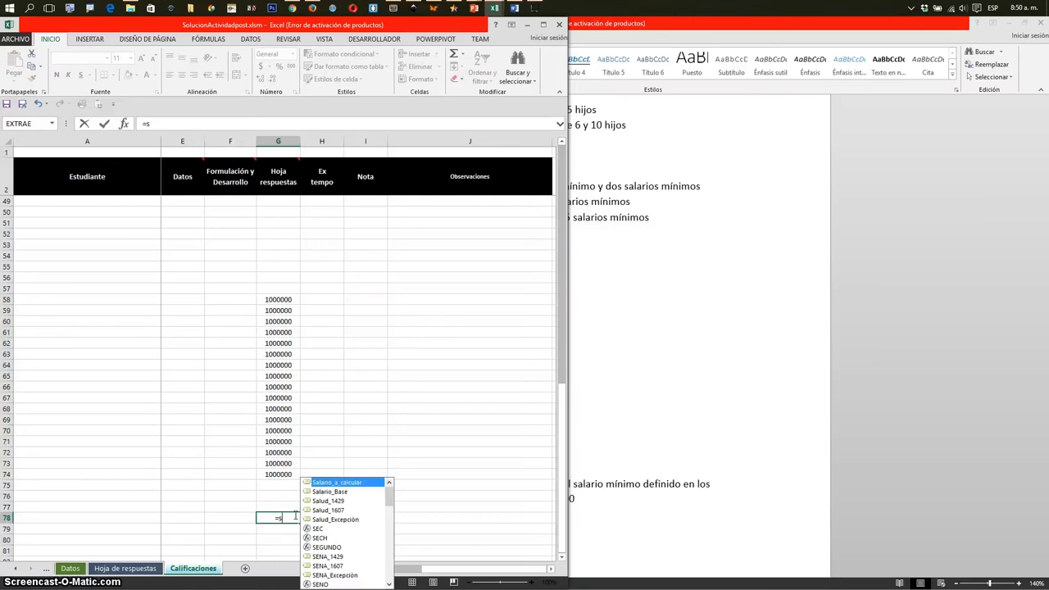
text(uma()
key(Up)
key(Up)
key(Up)
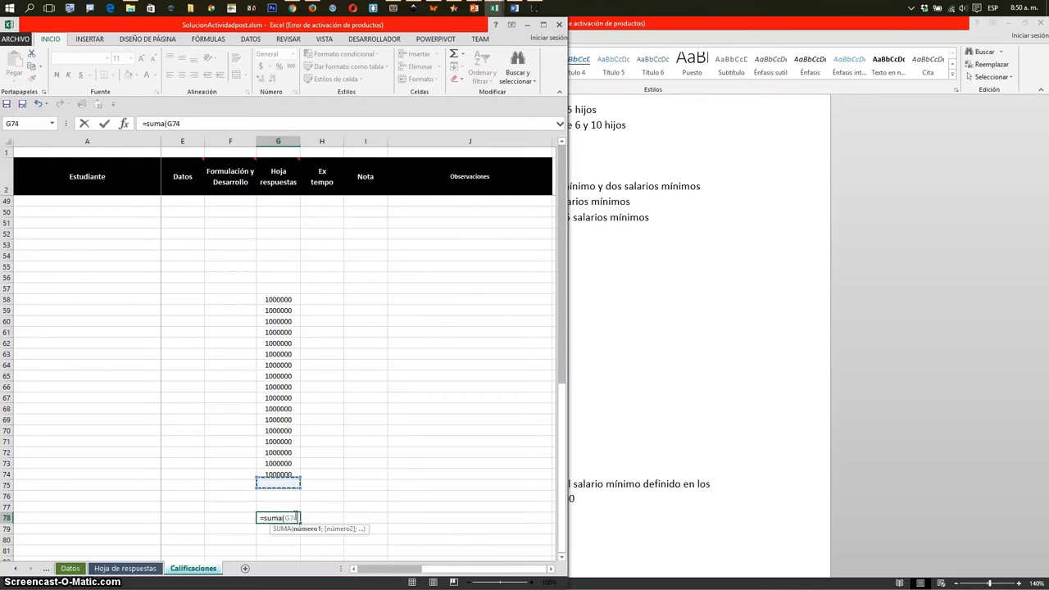
key(Up)
key(shift+Up)
key(shift+Up)
key(shift+Up)
key(shift+Up)
key(shift+Up)
key(shift+Up)
key(Return)
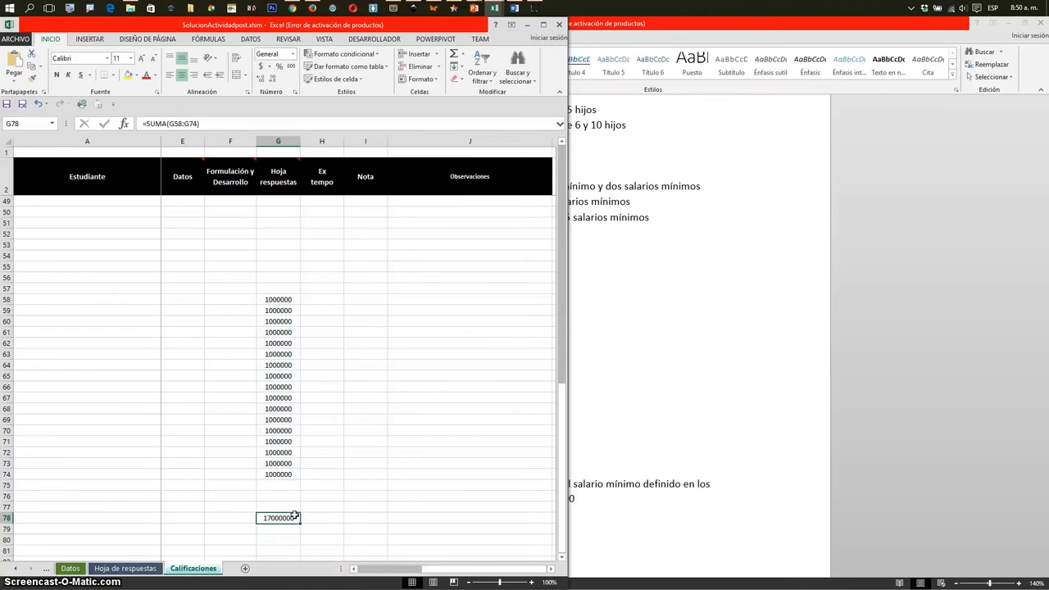
click(268, 127)
text(*3)
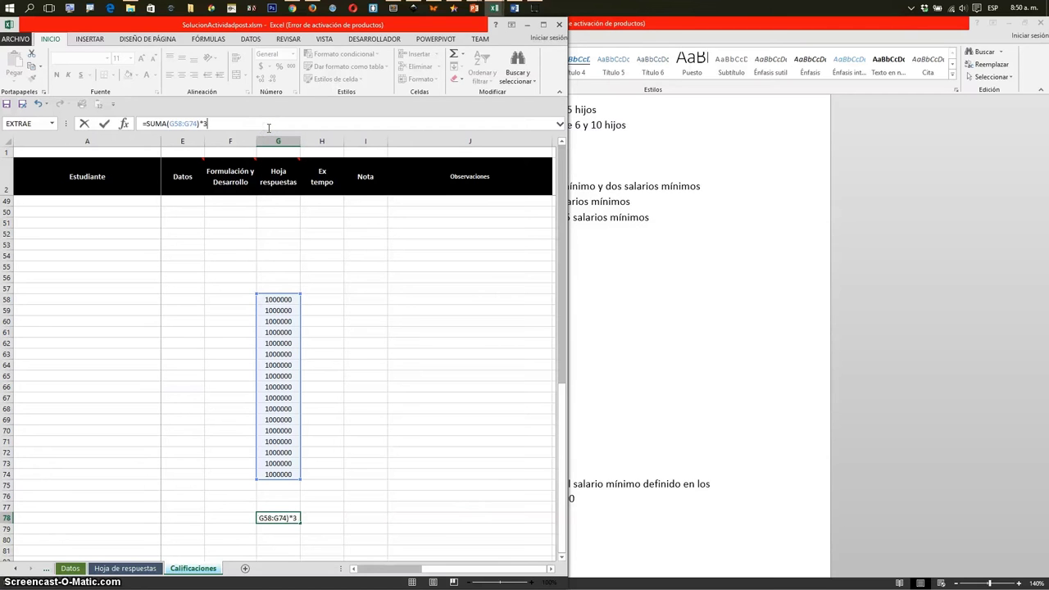
text(%)
key(ctrl+Return)
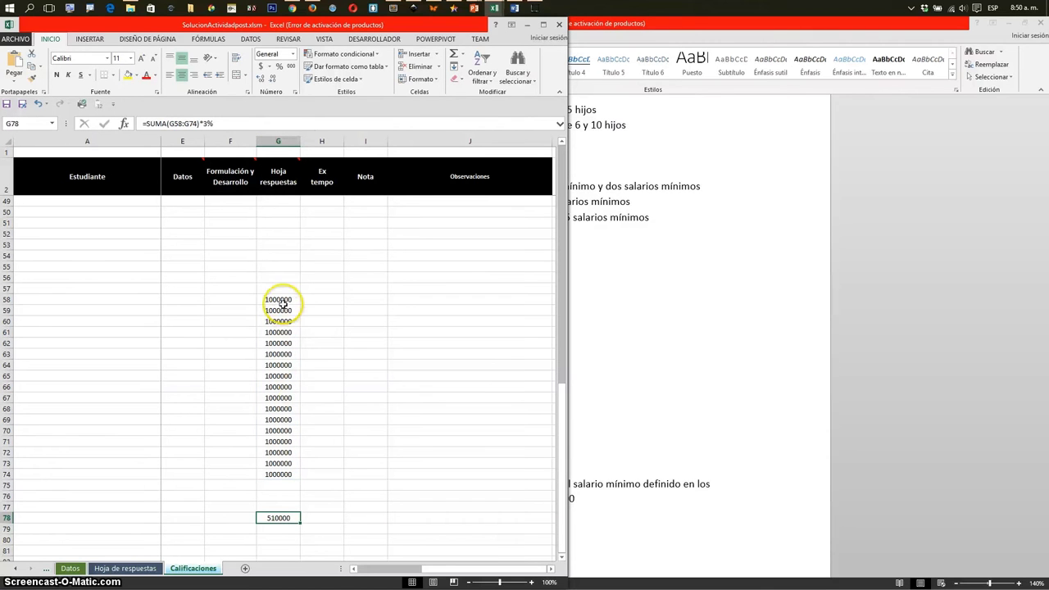
drag(283, 301, 278, 474)
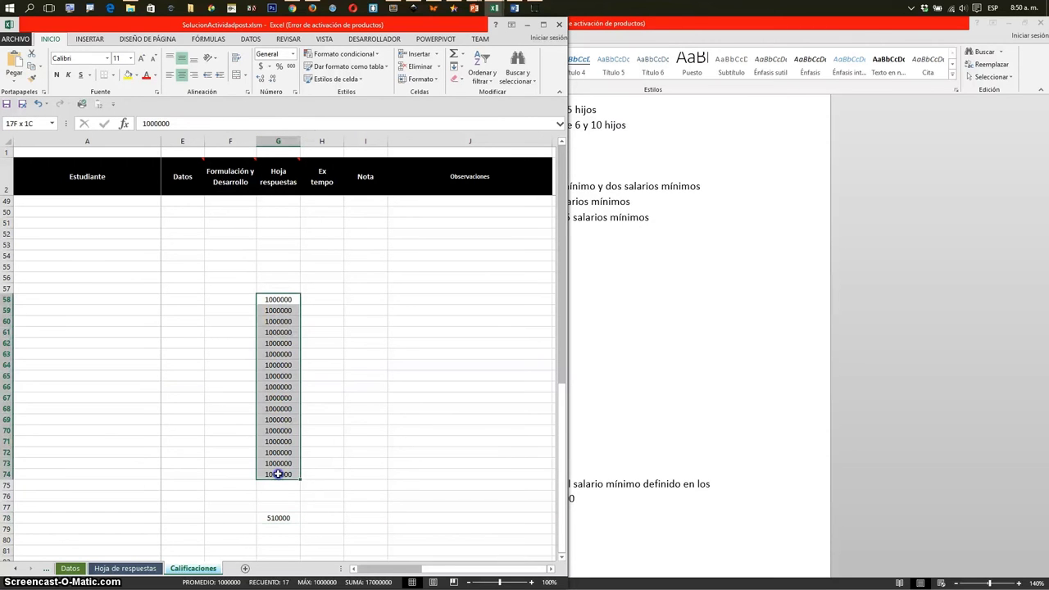
click(730, 237)
Scroll up to the Caso ley 1 employer rates and mark the pensión 12% line.
scroll(680, 286, up, 1)
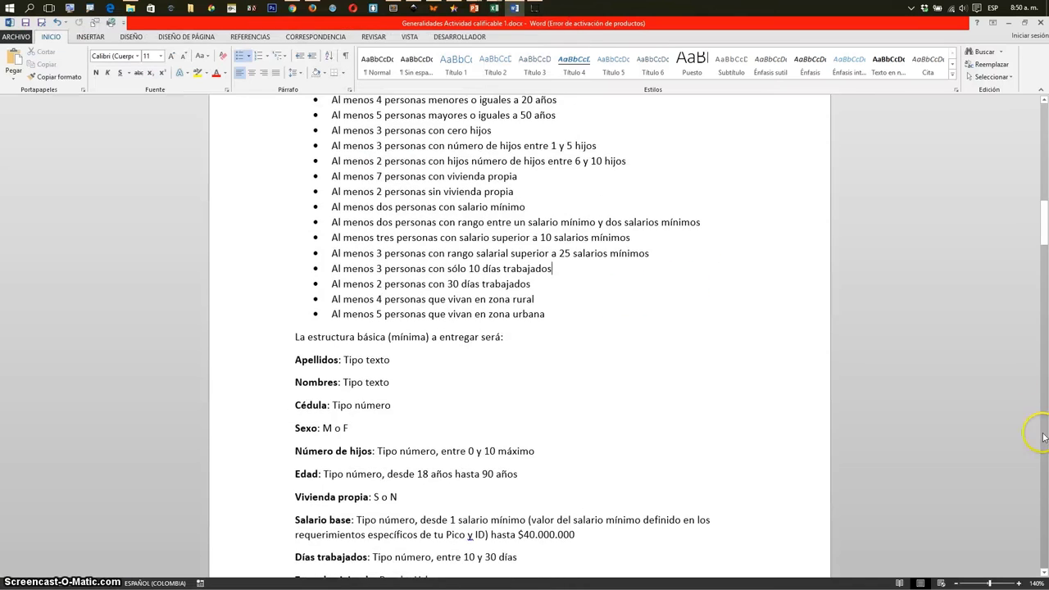
drag(1044, 437, 1044, 502)
scroll(458, 261, up, 1)
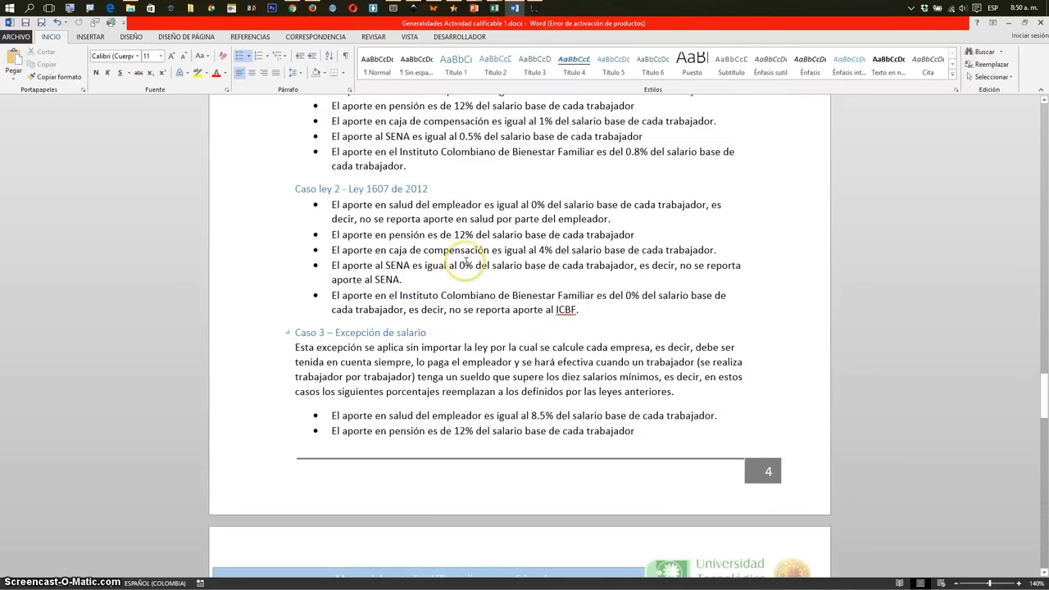
scroll(463, 237, up, 2)
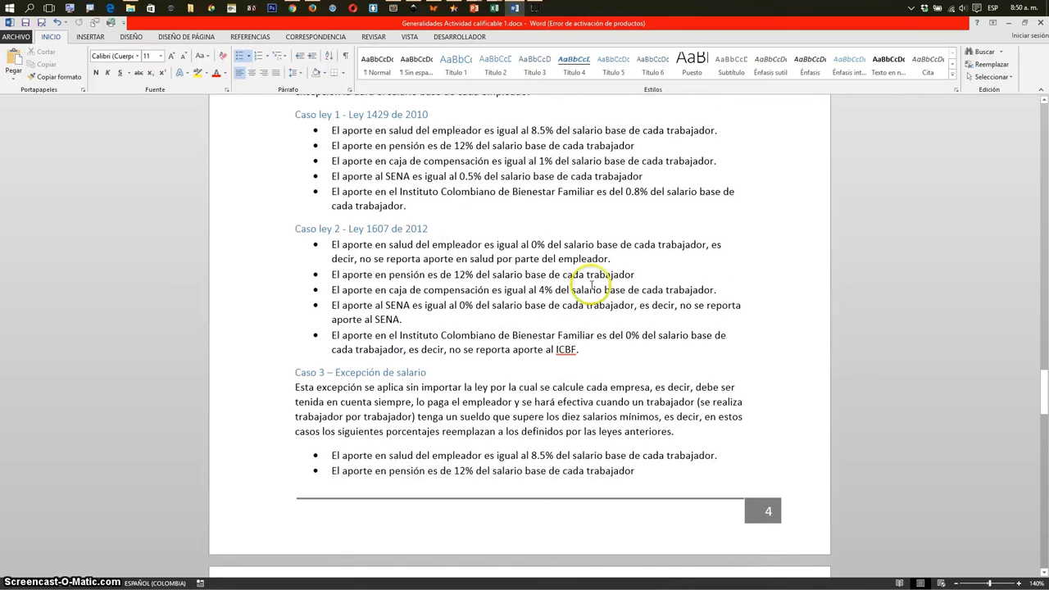
click(516, 274)
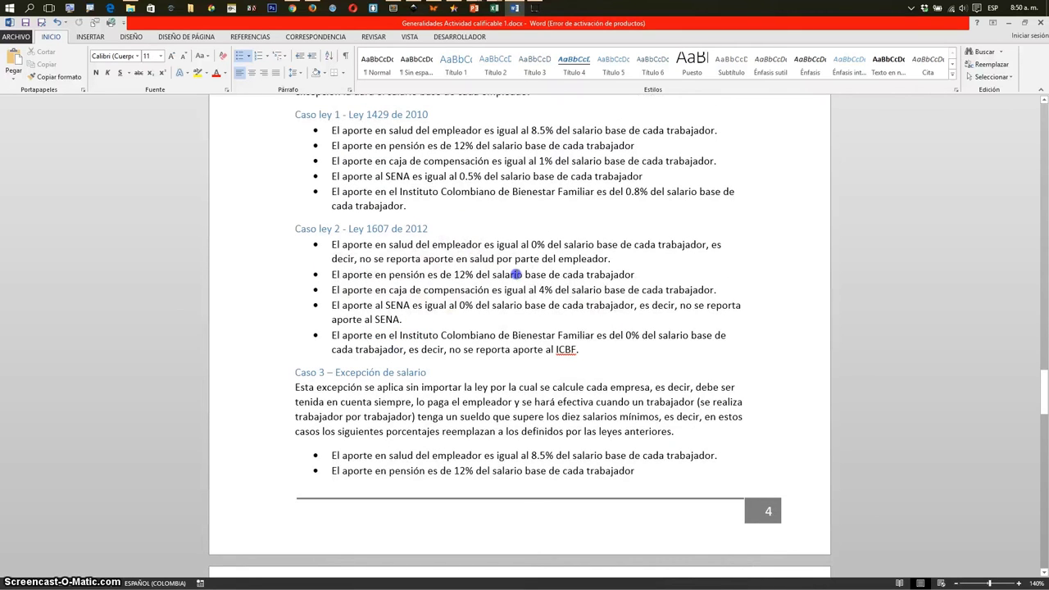
click(474, 275)
Scroll through the neighbouring employer-rate cases, then point to the SENA 0.5% bullet.
scroll(451, 320, down, 5)
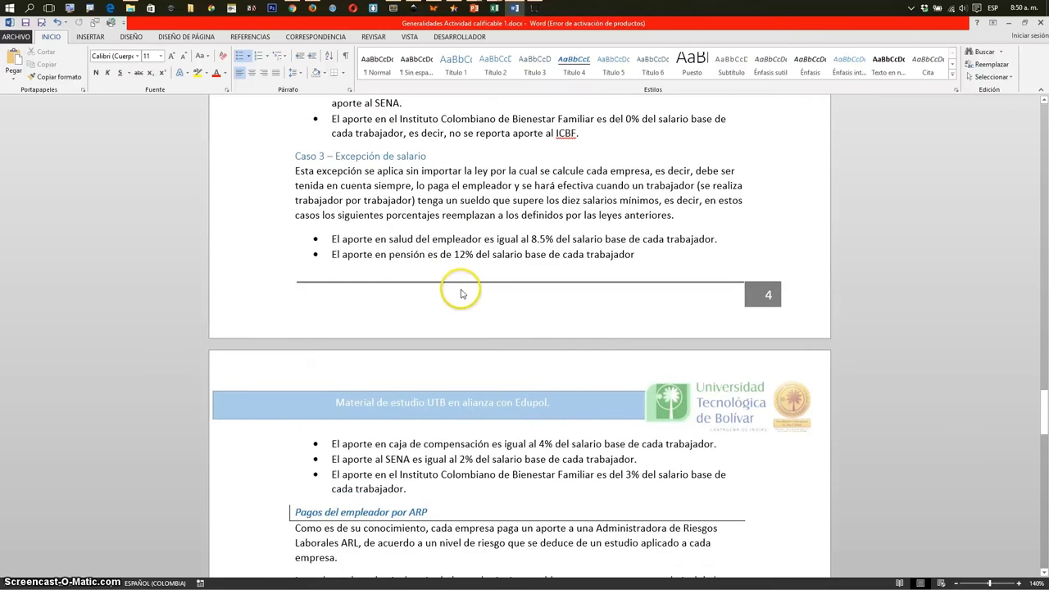
scroll(461, 294, up, 6)
scroll(491, 270, up, 1)
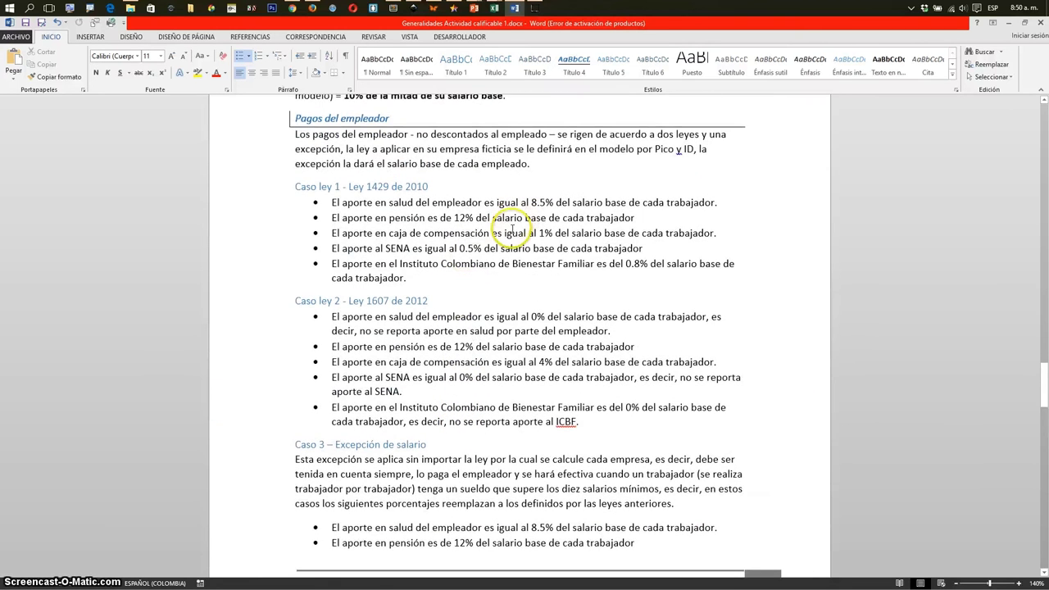
scroll(513, 228, down, 4)
scroll(513, 228, down, 2)
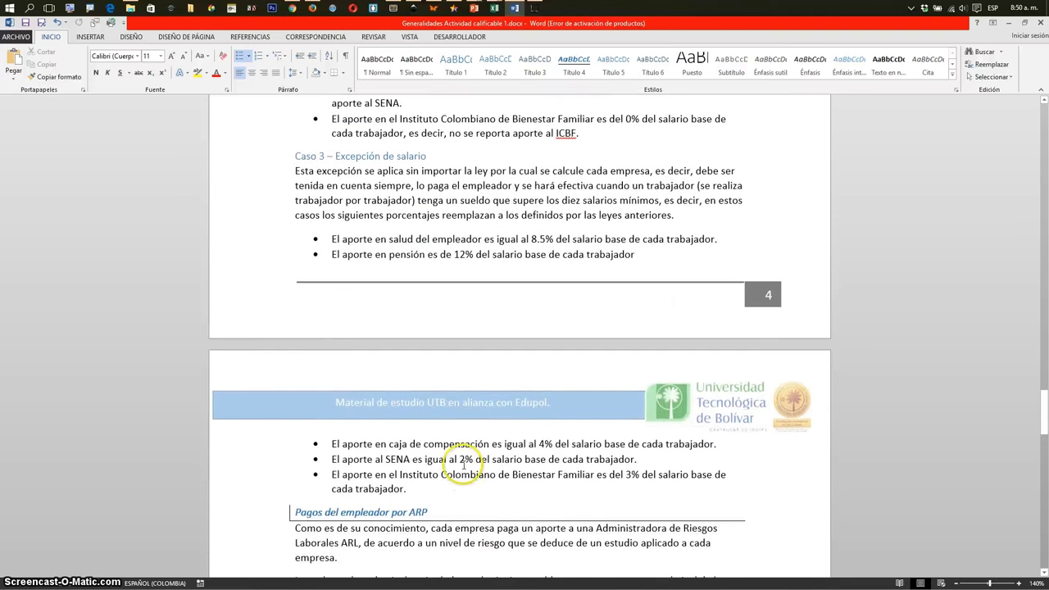
scroll(471, 487, up, 3)
scroll(480, 443, up, 3)
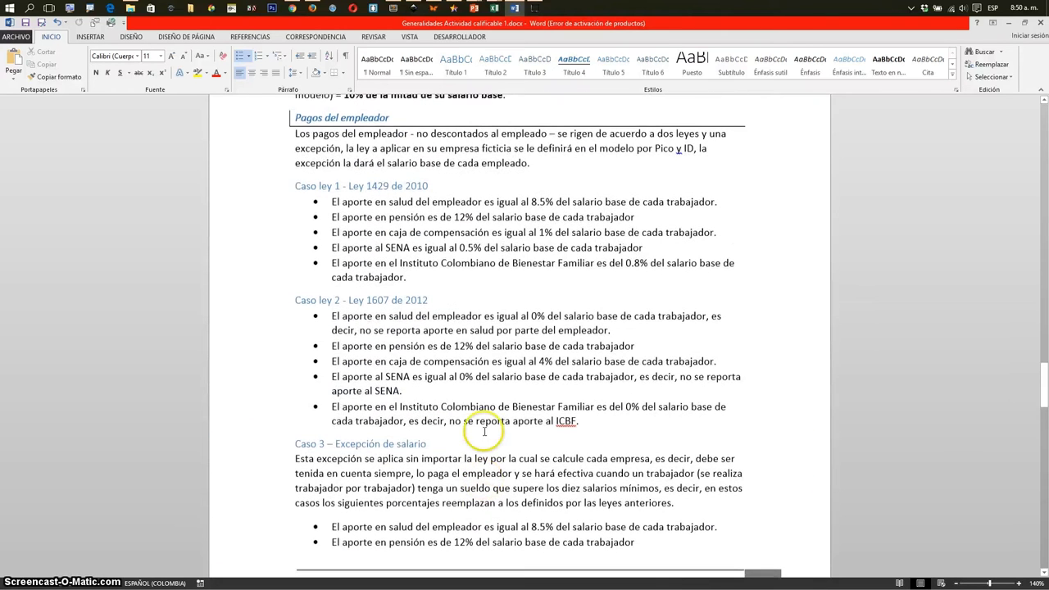
click(397, 247)
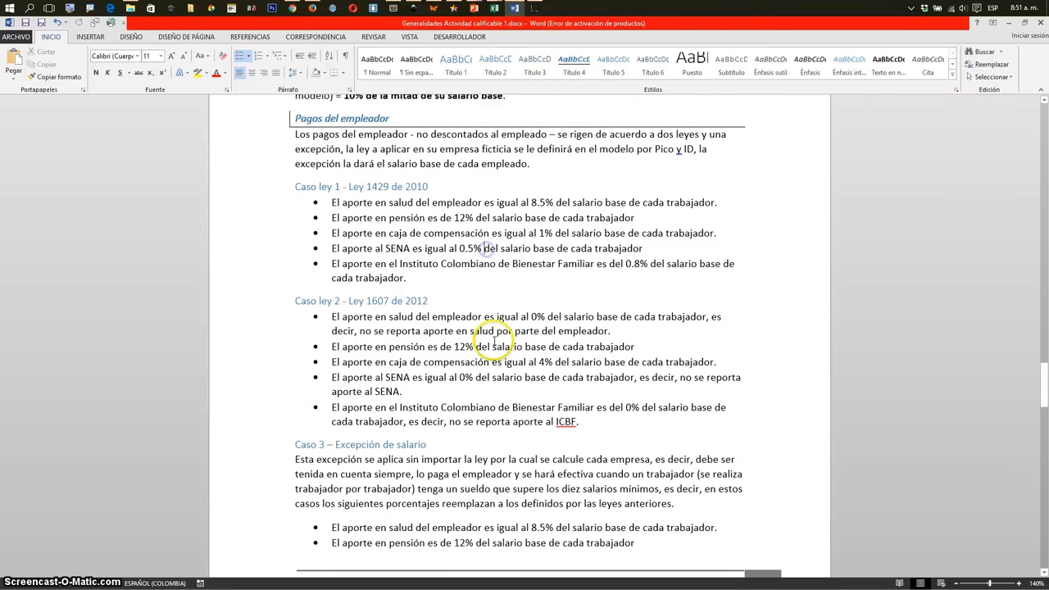
mouse_move(494, 8)
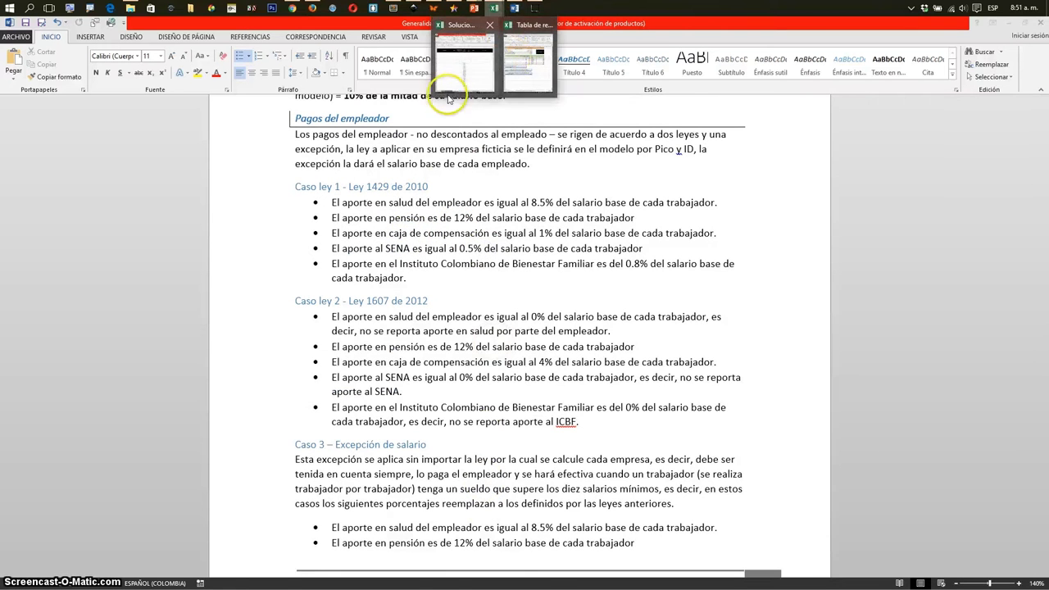
Verify G78 returns 510000, then return to Word's Caso 3 salary-exception rates.
click(451, 74)
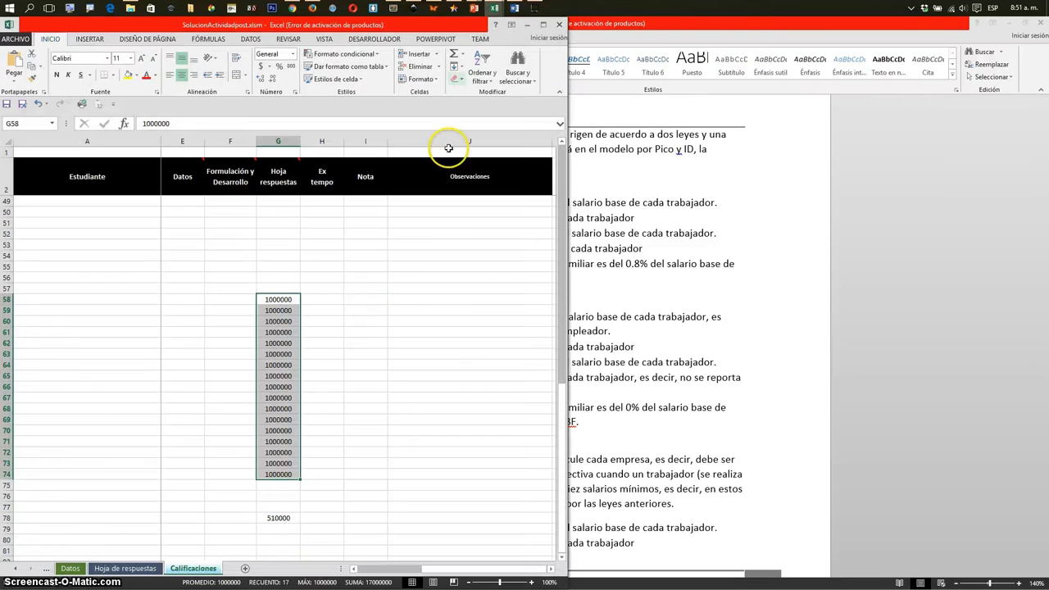
click(279, 518)
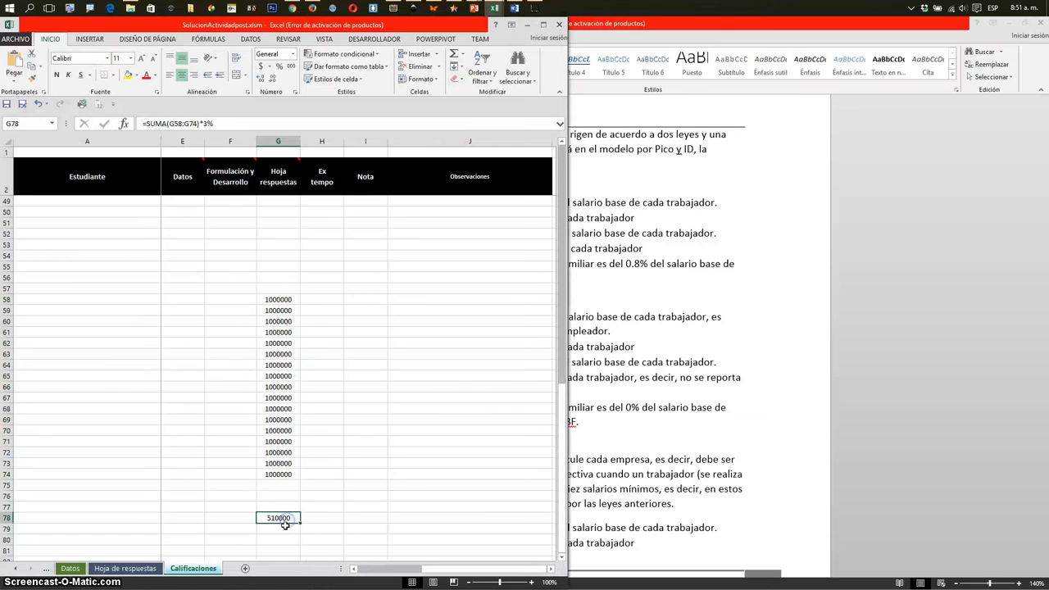
click(692, 240)
scroll(541, 340, down, 2)
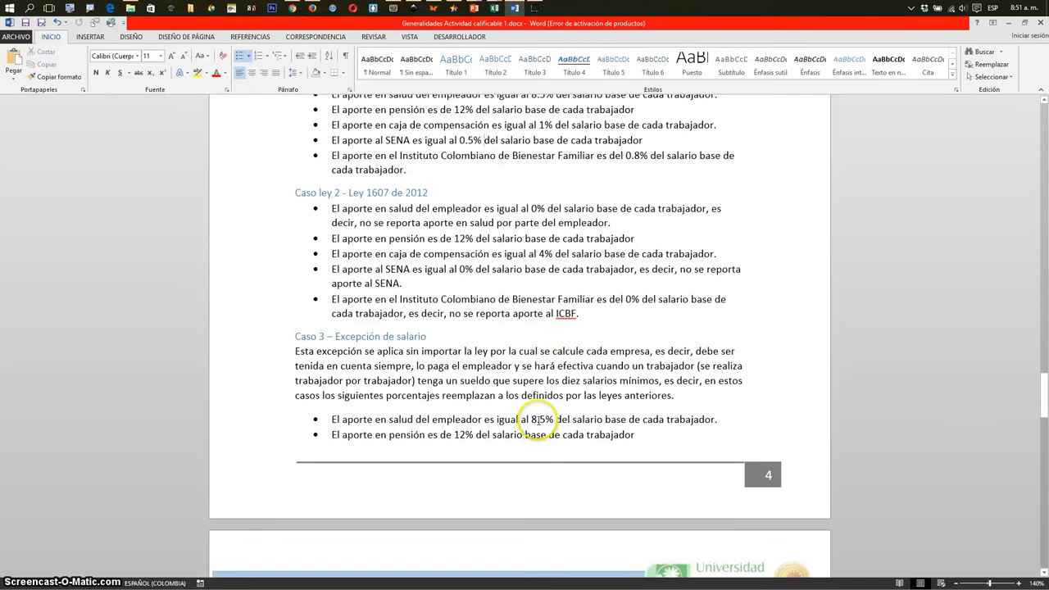
scroll(509, 426, down, 4)
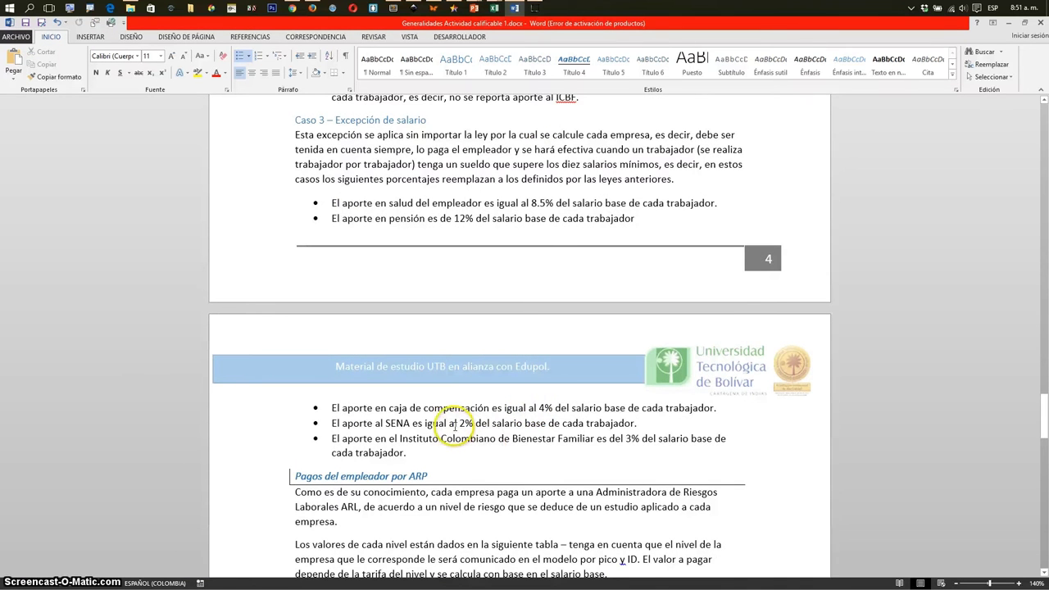
scroll(633, 420, up, 4)
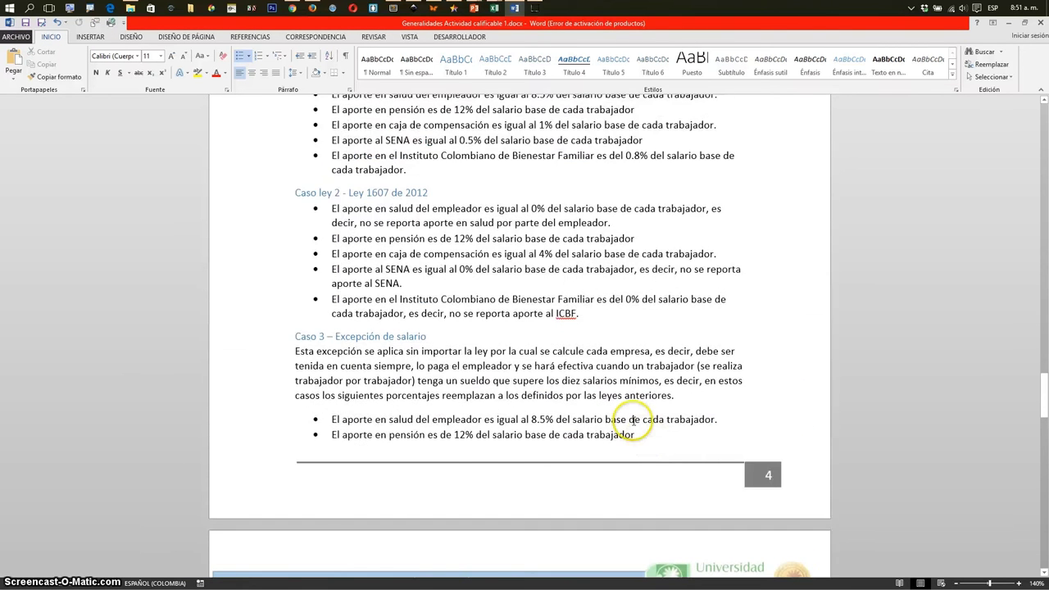
scroll(633, 420, up, 2)
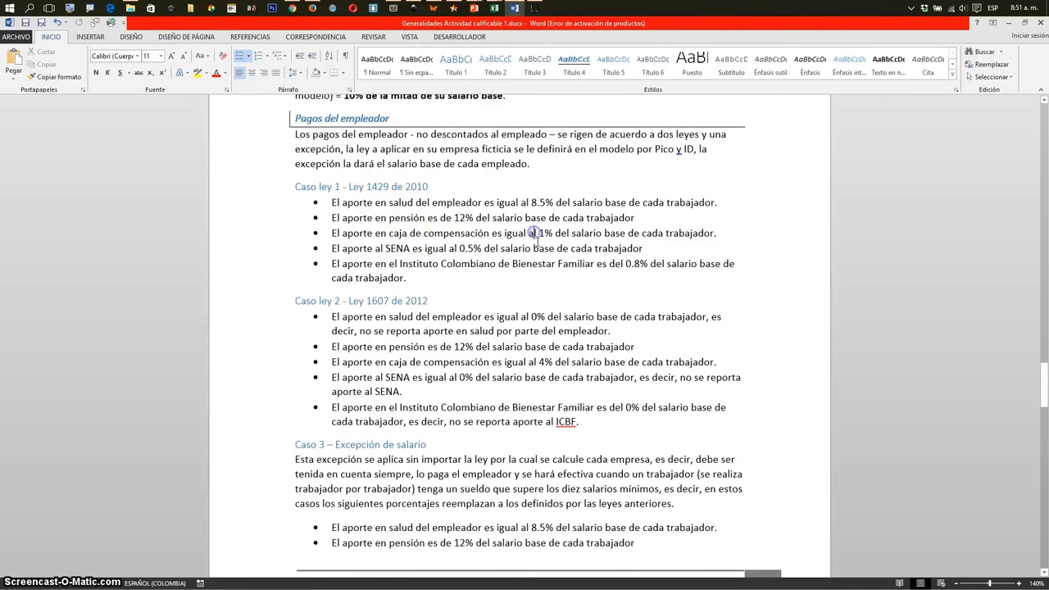
drag(538, 233, 539, 233)
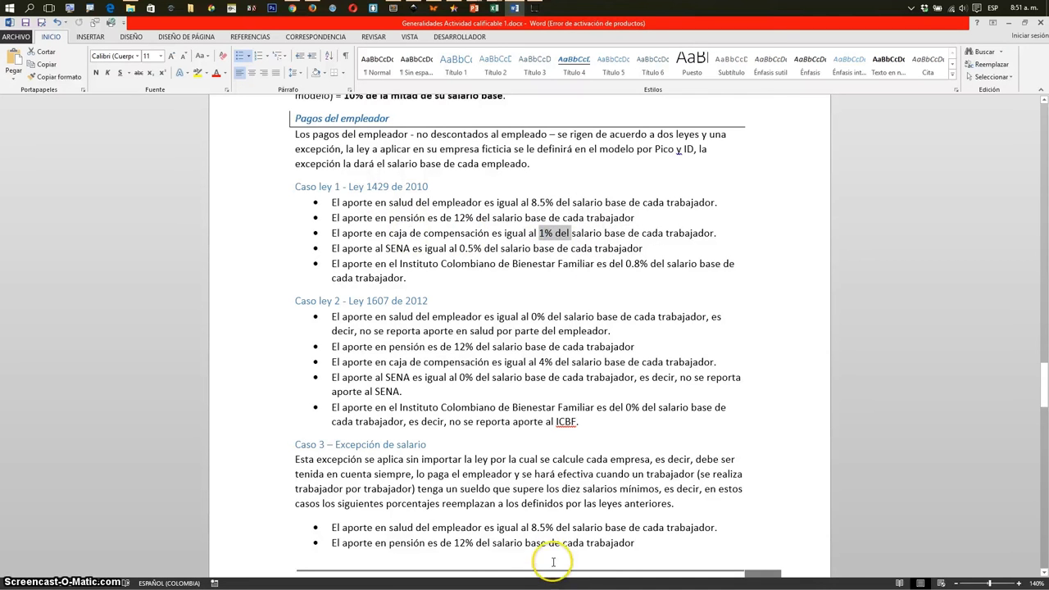
click(484, 378)
scroll(538, 421, down, 5)
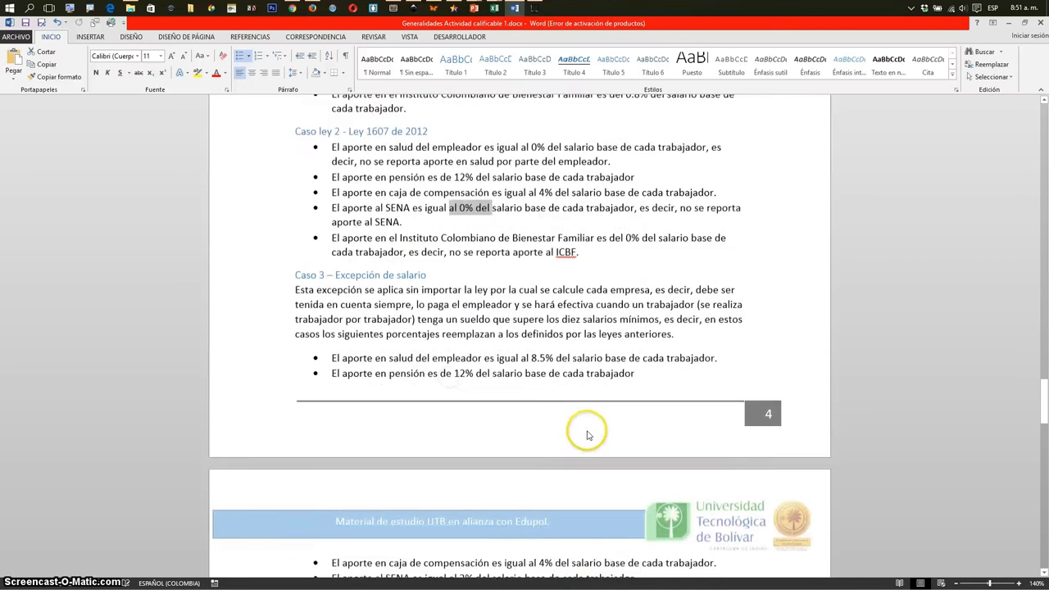
scroll(574, 426, down, 1)
scroll(573, 427, down, 1)
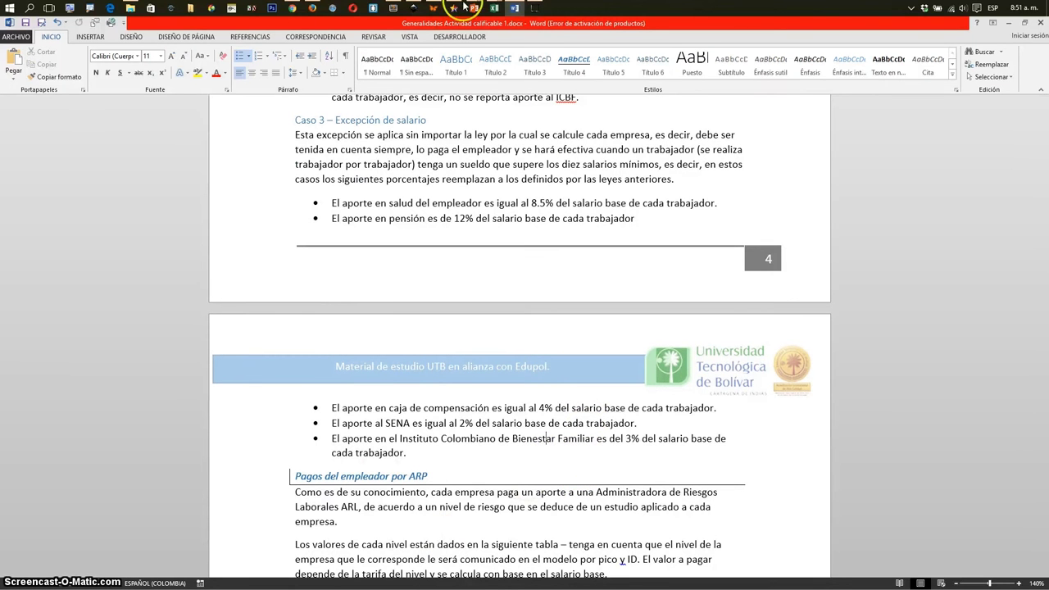
Delete the column G test values and the 3% total through row 78, then return to Word.
click(476, 78)
click(278, 300)
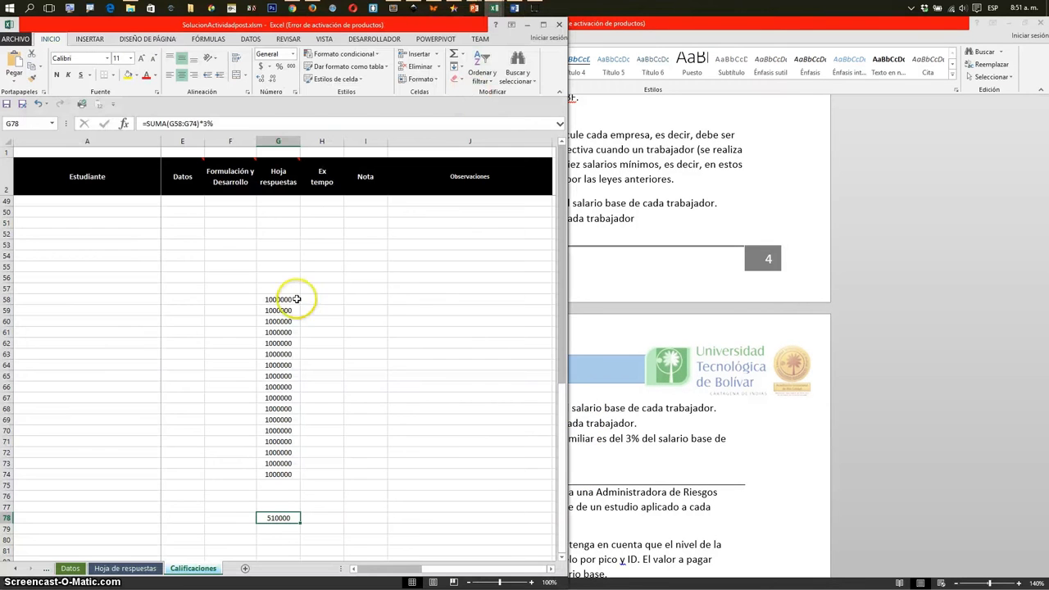
drag(287, 352, 286, 516)
key(Delete)
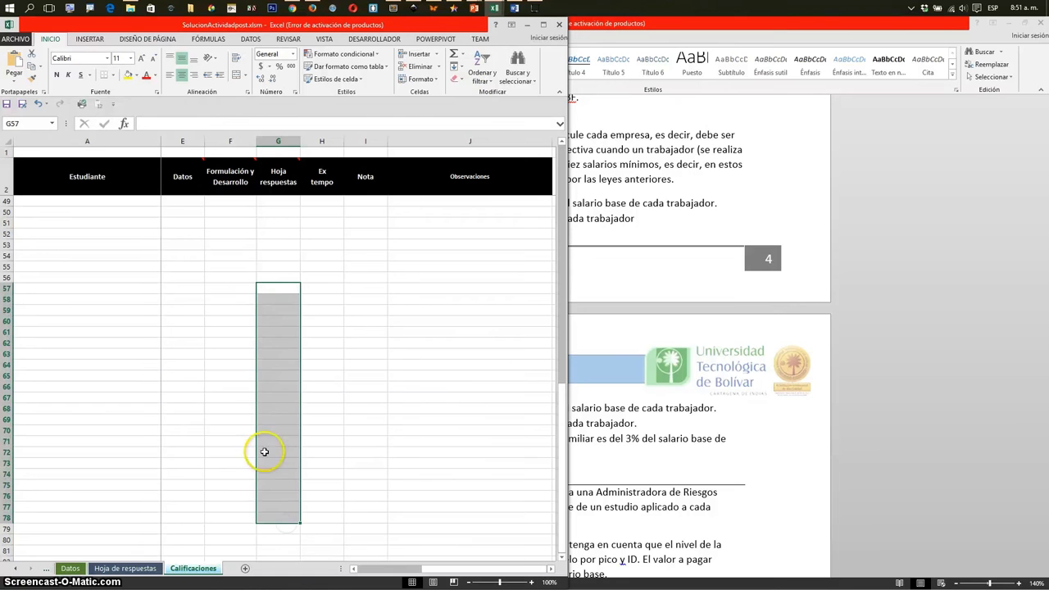
click(277, 401)
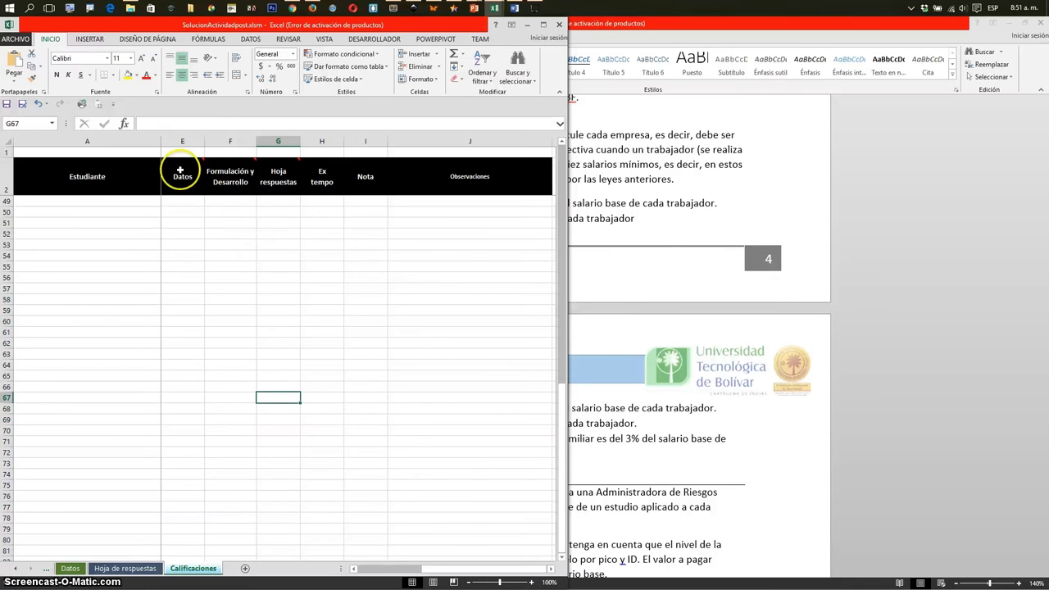
click(685, 234)
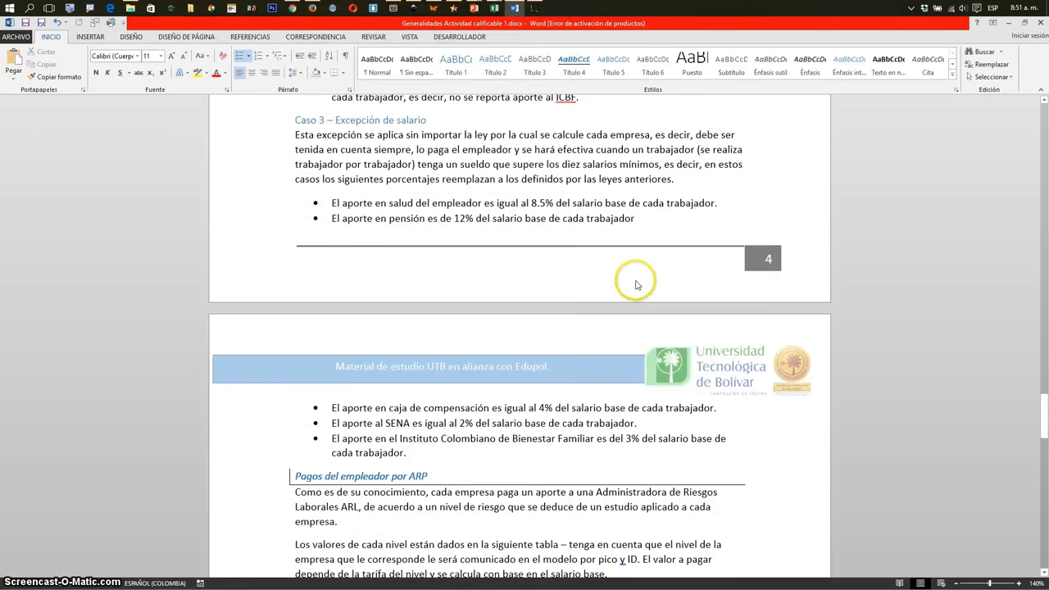
In the voluntary pension paragraph, highlight 'al de cuatro salarios mínimos' and 'un 1% al aporte'.
scroll(638, 285, up, 5)
scroll(636, 282, up, 3)
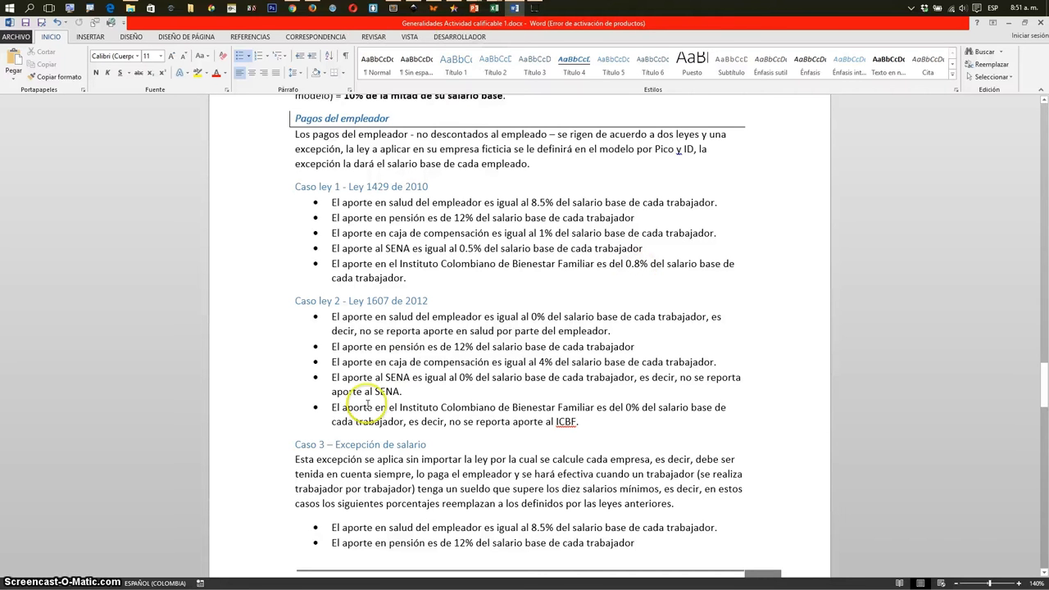
click(389, 444)
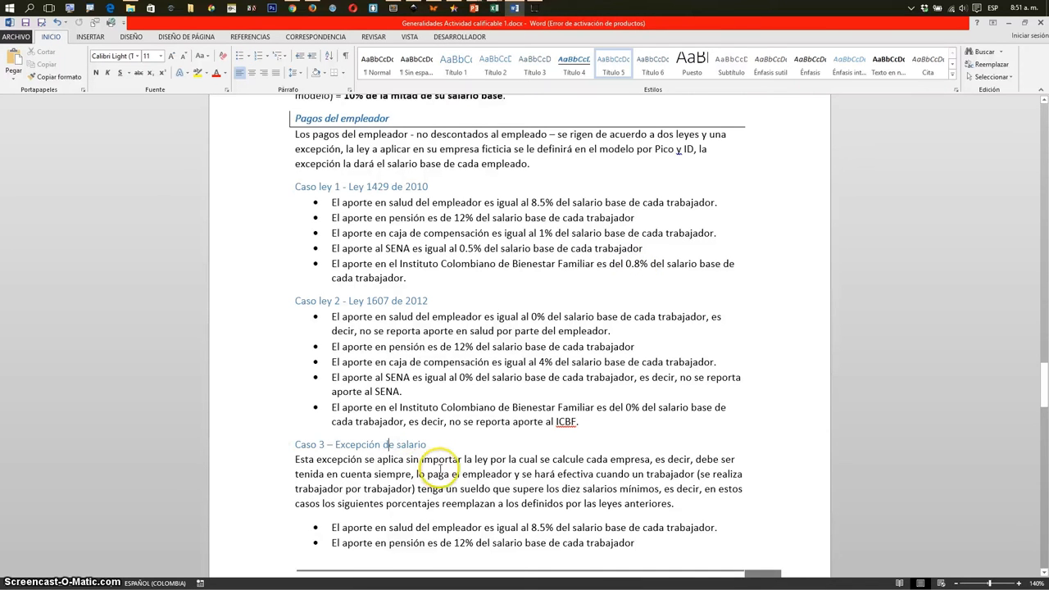
scroll(440, 470, up, 6)
scroll(441, 467, up, 7)
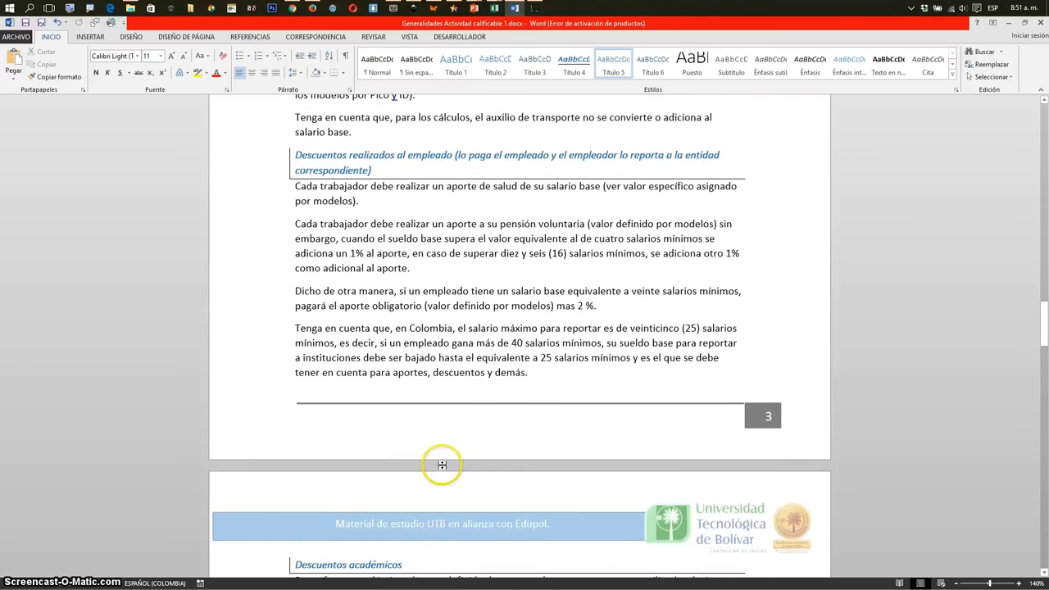
click(460, 238)
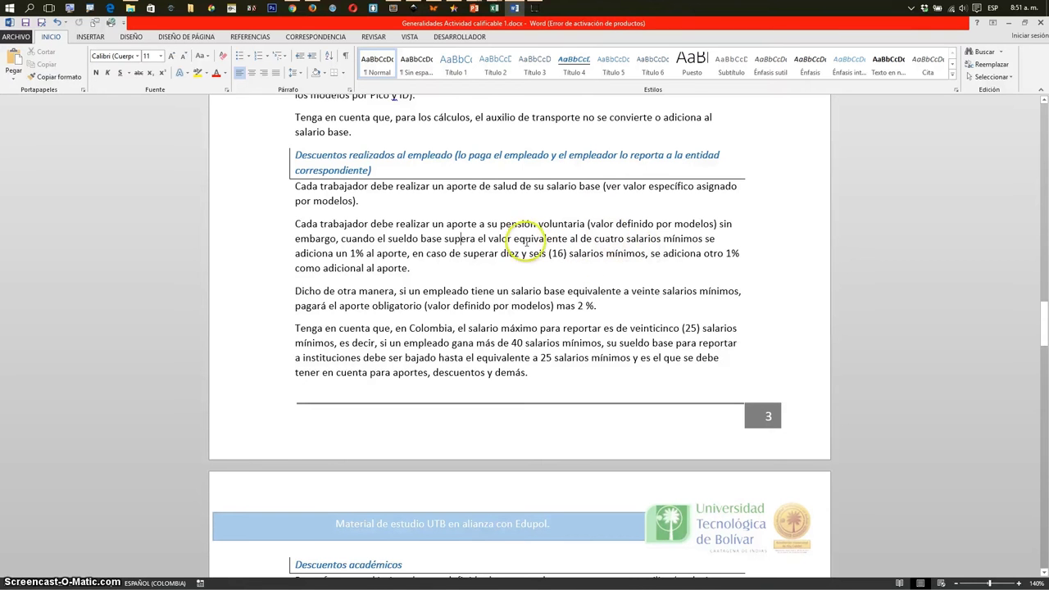
drag(571, 238, 680, 240)
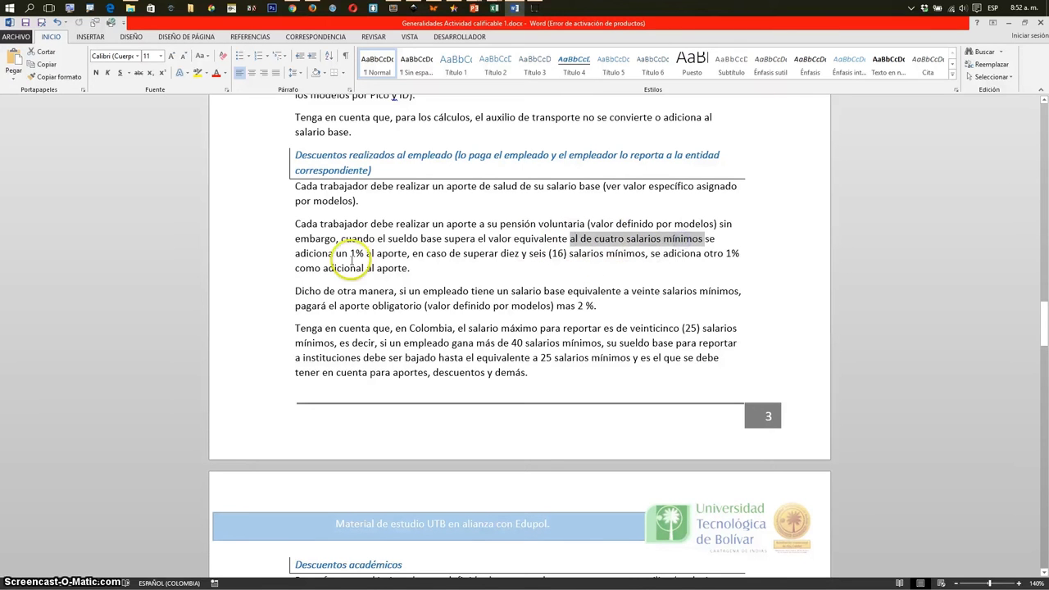
drag(336, 254, 375, 255)
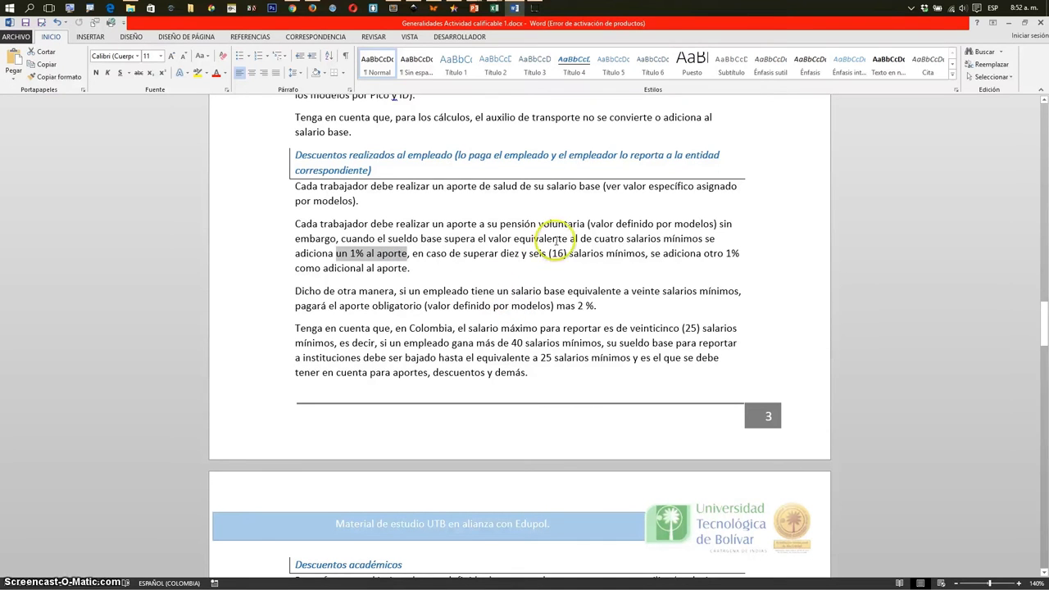
click(557, 253)
Walk through the extra 1% and 2% contributions and highlight the 25-minimum-salary cap on base pay.
click(705, 253)
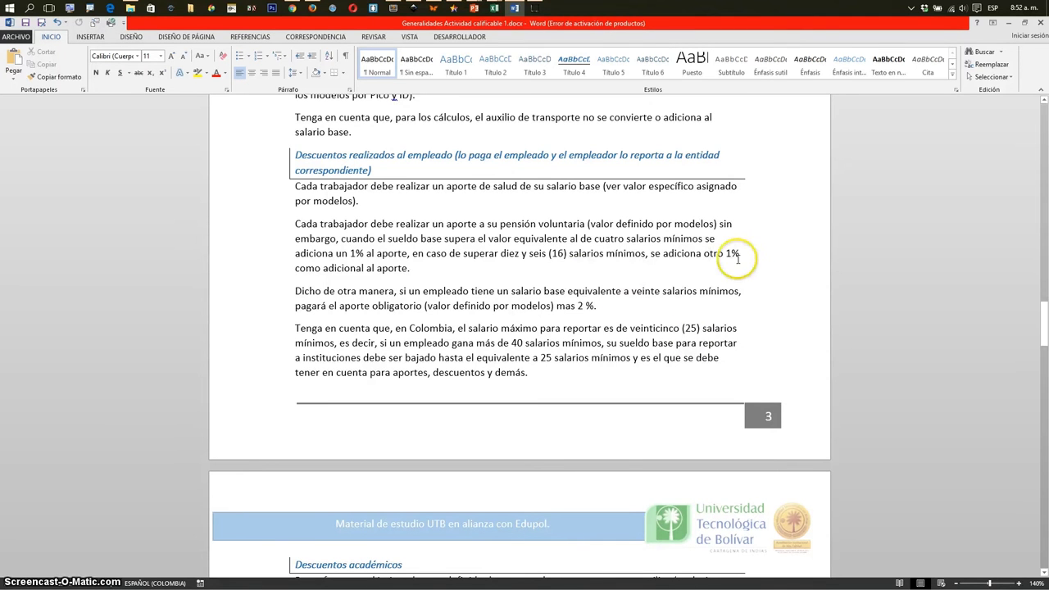
click(611, 274)
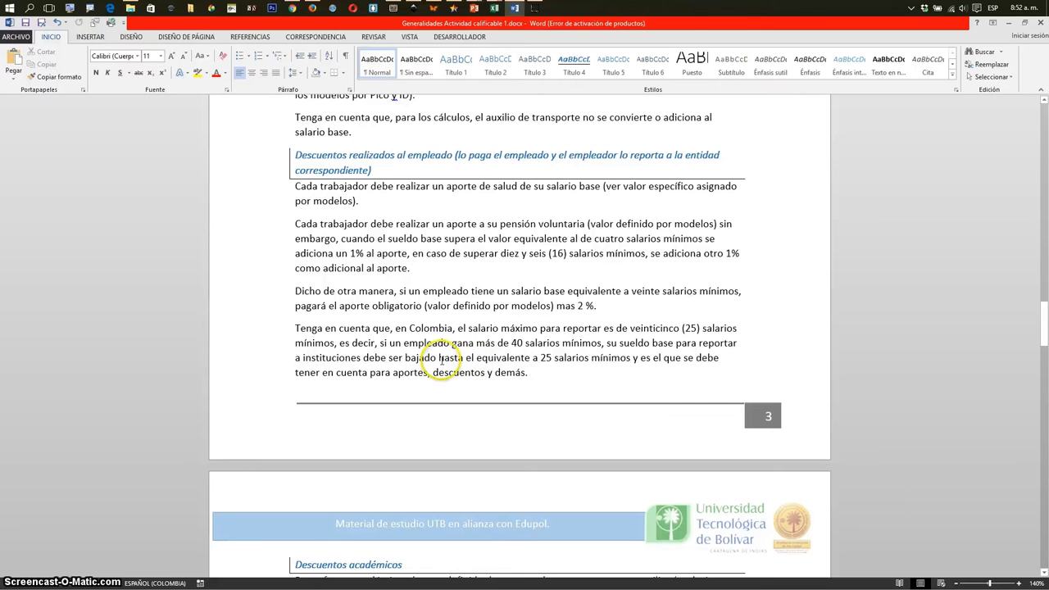
click(615, 306)
click(512, 357)
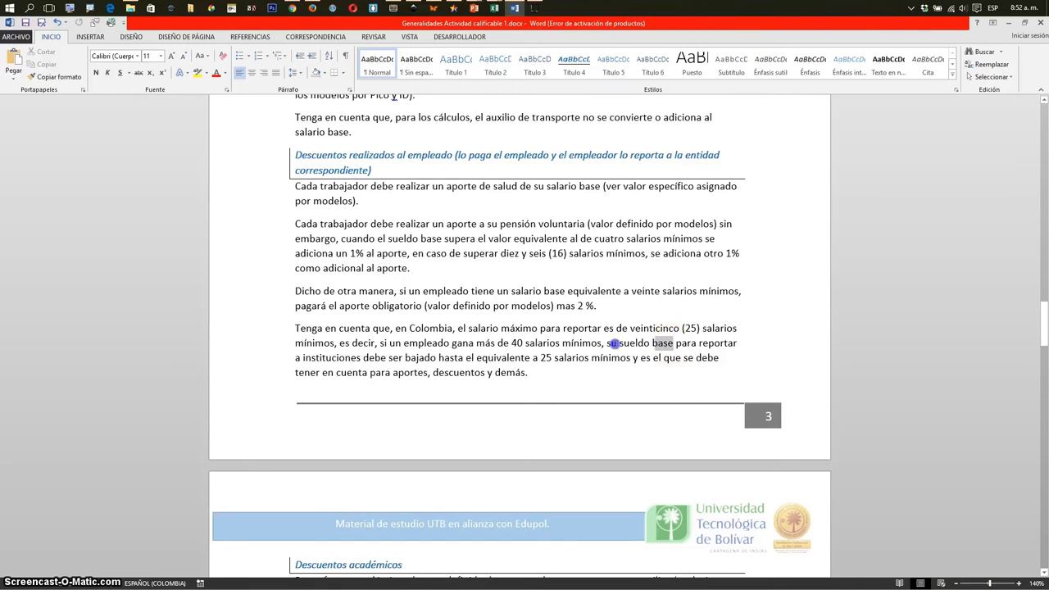
drag(614, 344, 606, 343)
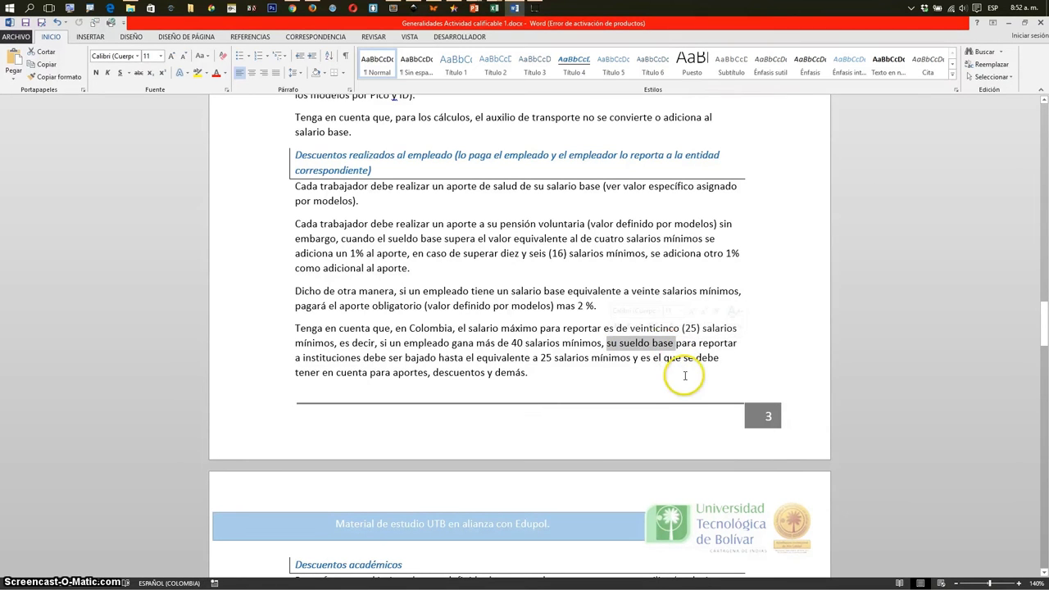
drag(534, 358, 633, 359)
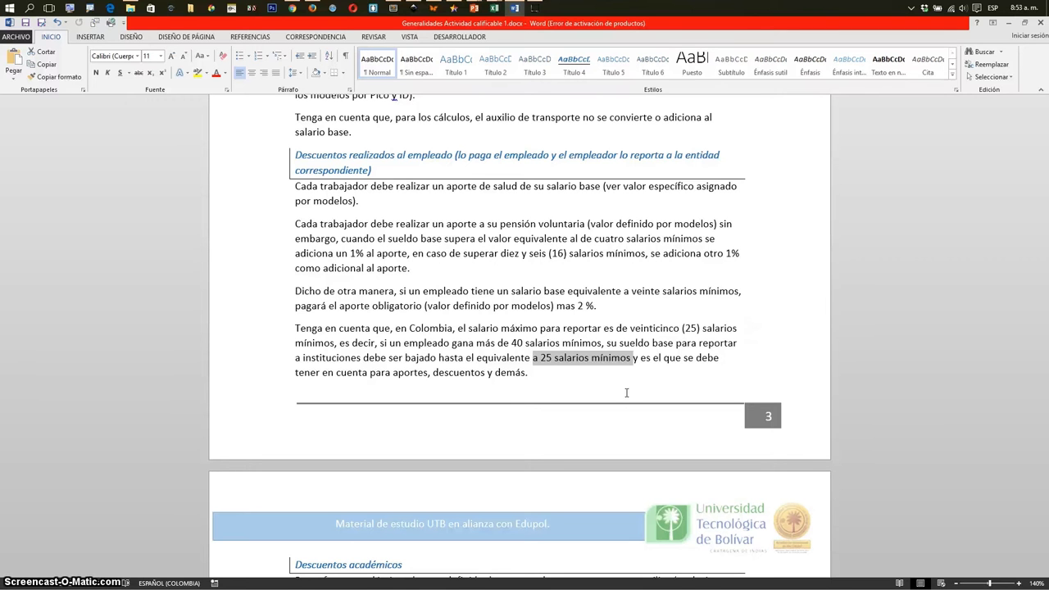
click(555, 358)
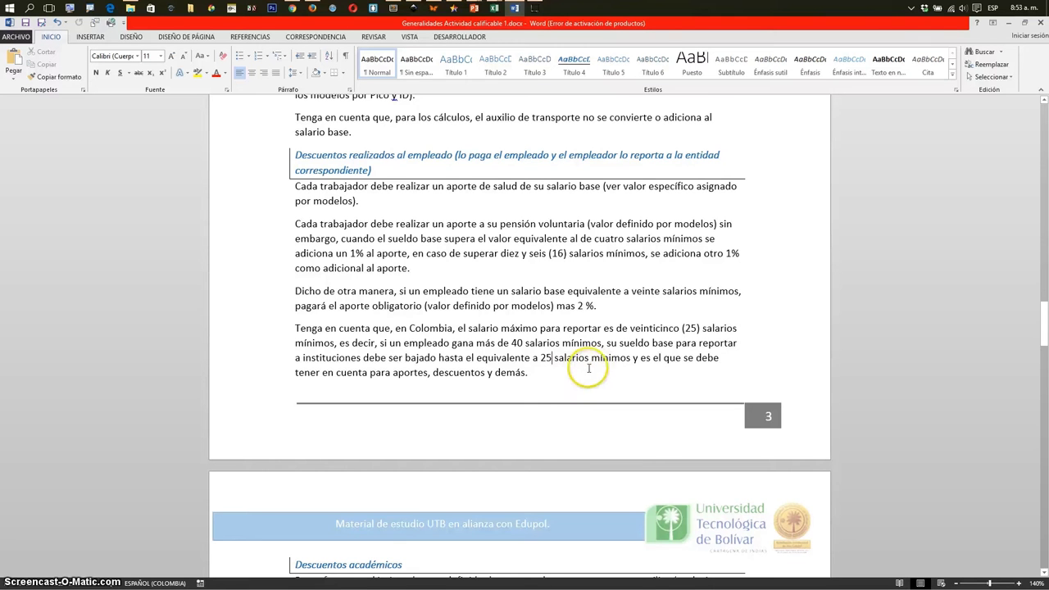
scroll(713, 353, down, 2)
Scroll to the Descuentos académicos section, then minimize the Word guide.
scroll(713, 345, down, 4)
scroll(714, 342, down, 1)
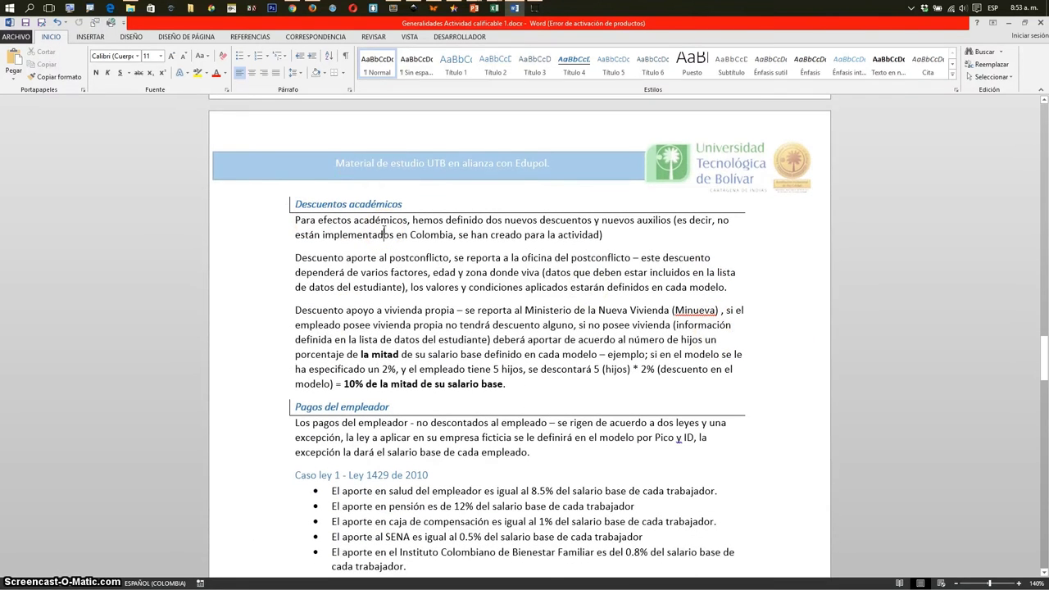
click(358, 204)
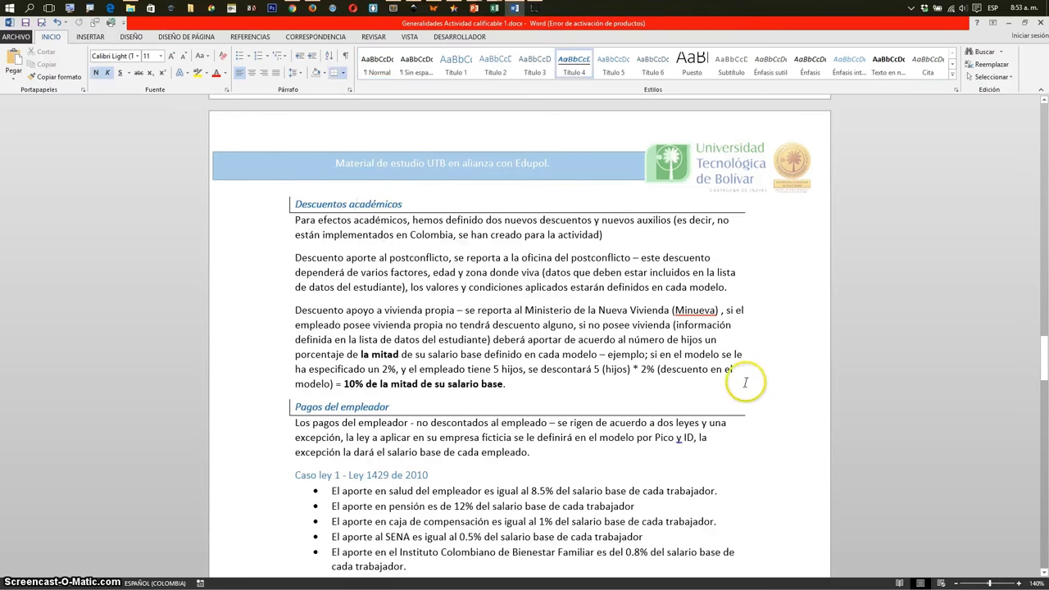
click(706, 370)
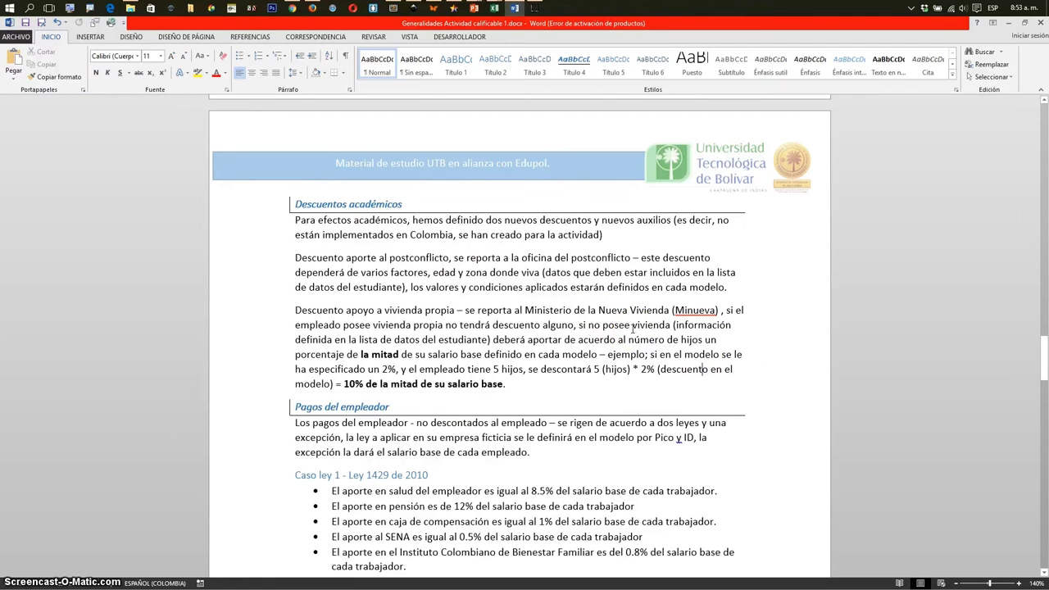
click(1008, 23)
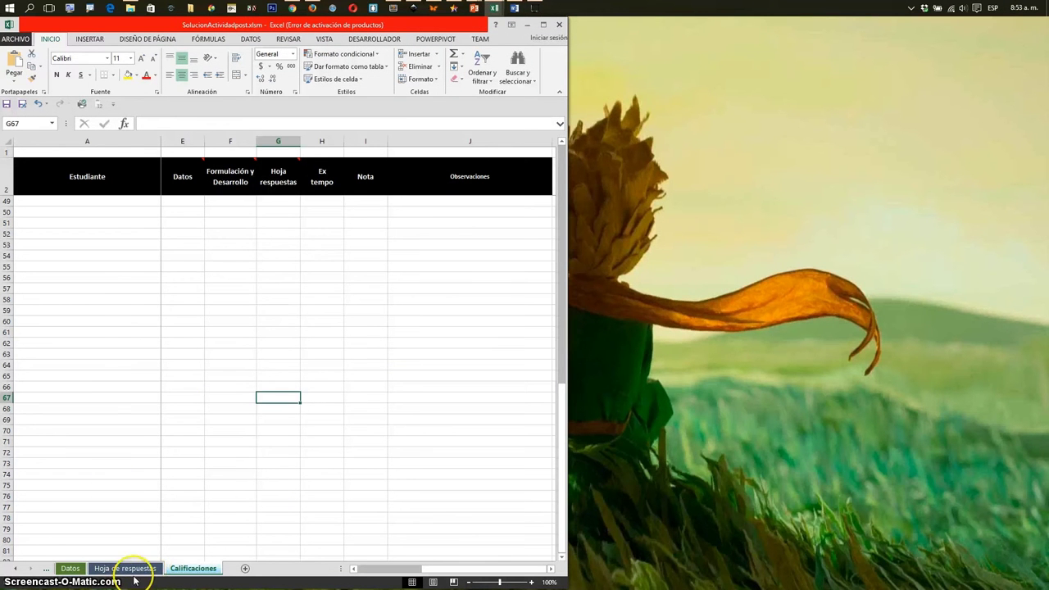
On Hoja de respuestas, inspect the total paid in E2 with its Validar and Dif checks.
click(136, 570)
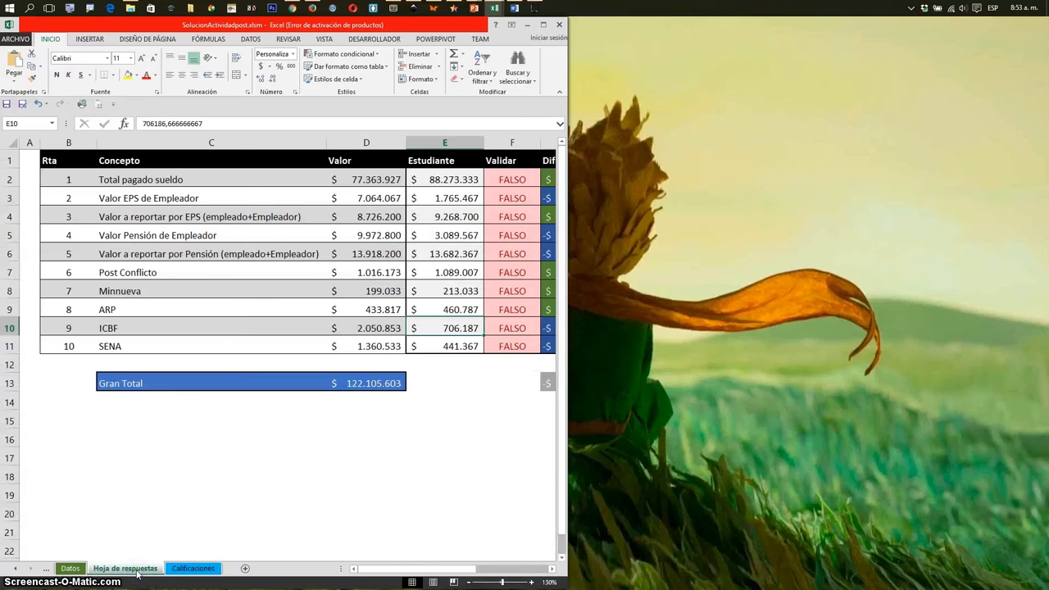
click(456, 369)
ctrl+scroll(410, 414, down, 2)
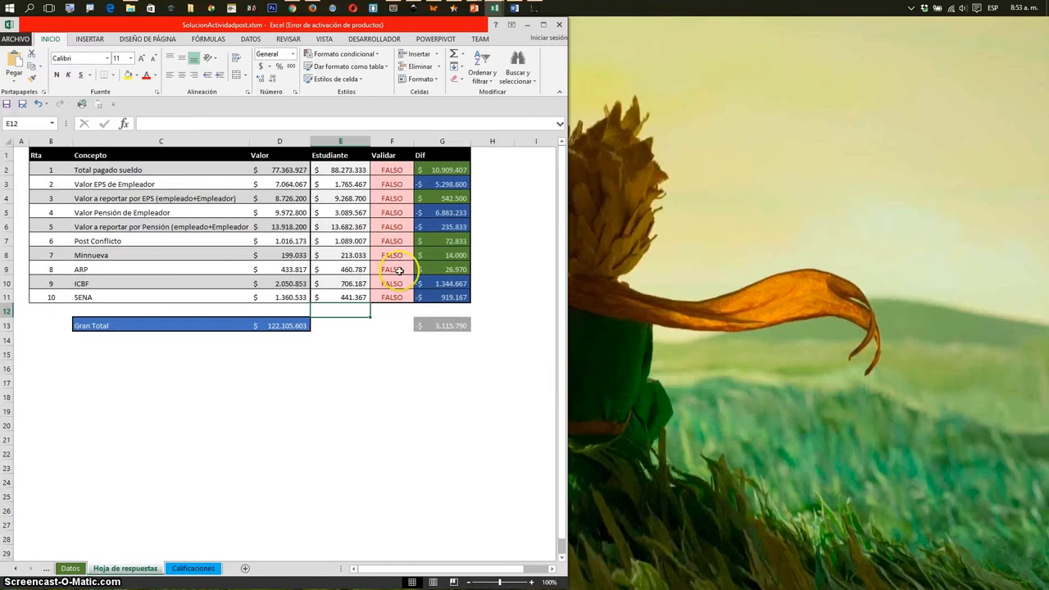
click(339, 166)
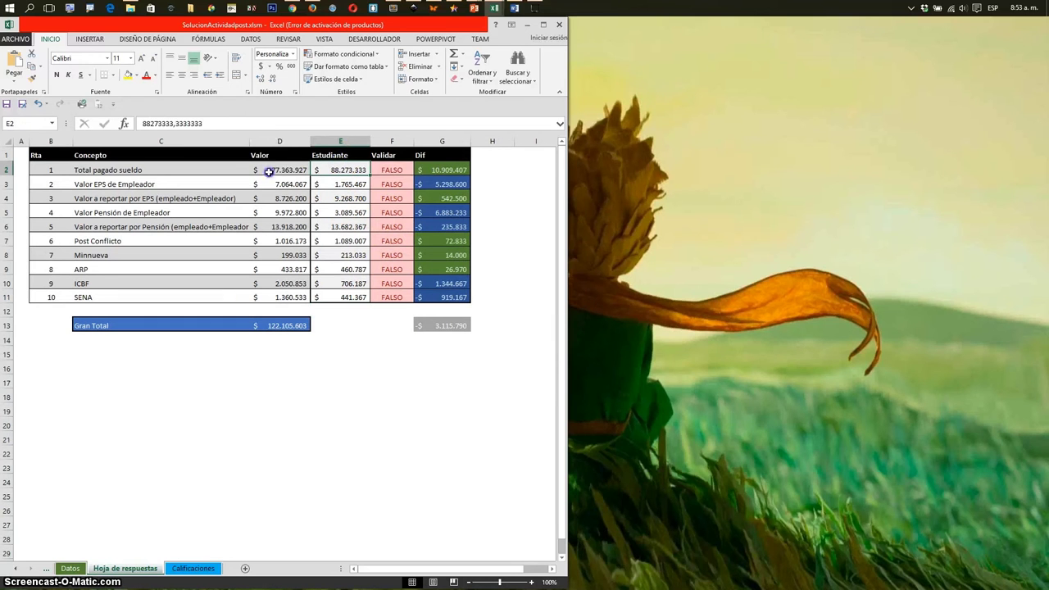
click(395, 171)
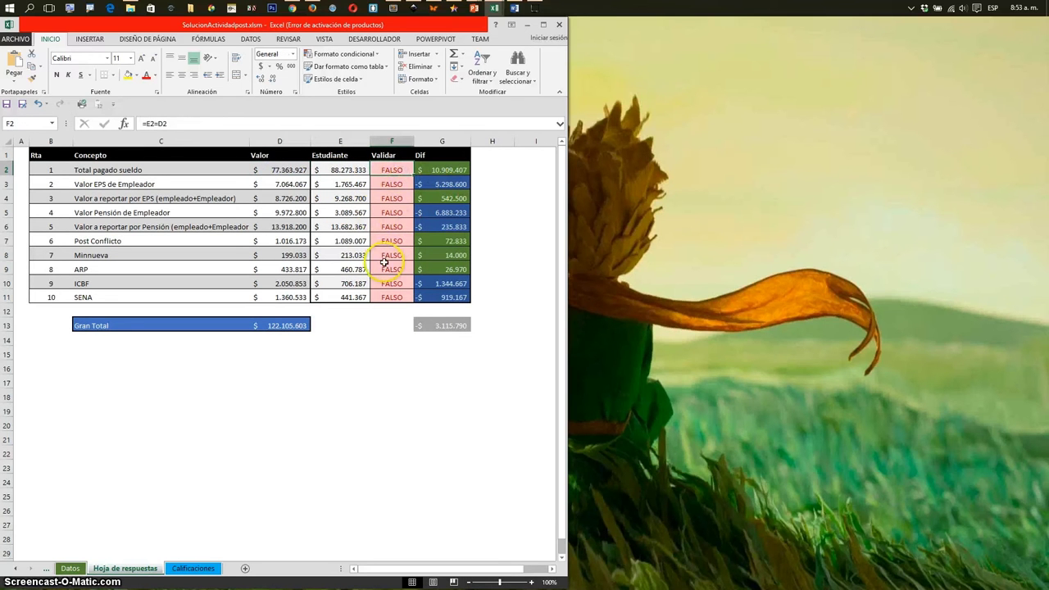
click(393, 237)
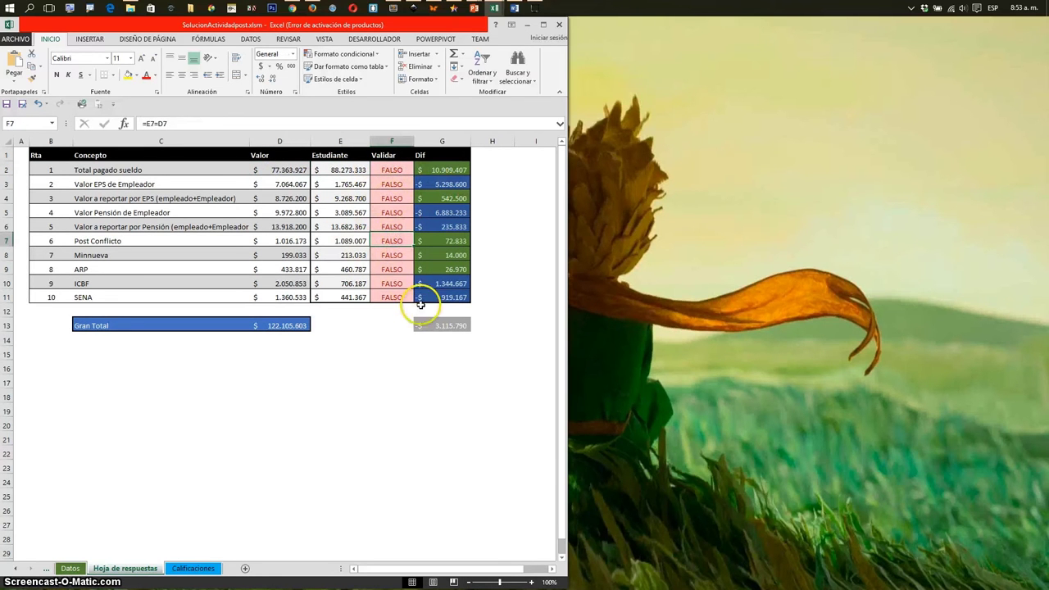
click(444, 172)
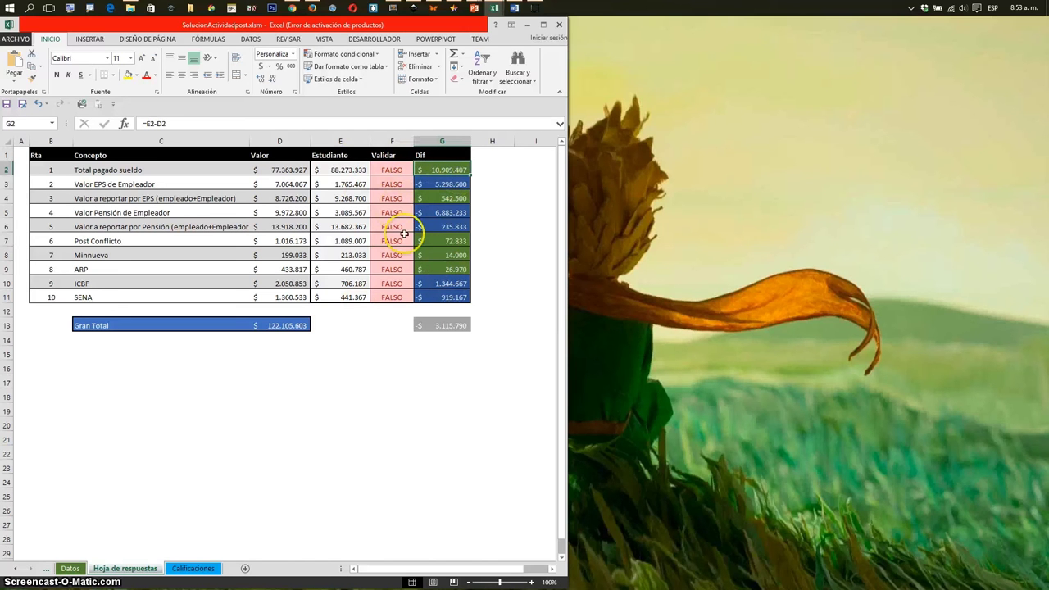
click(446, 185)
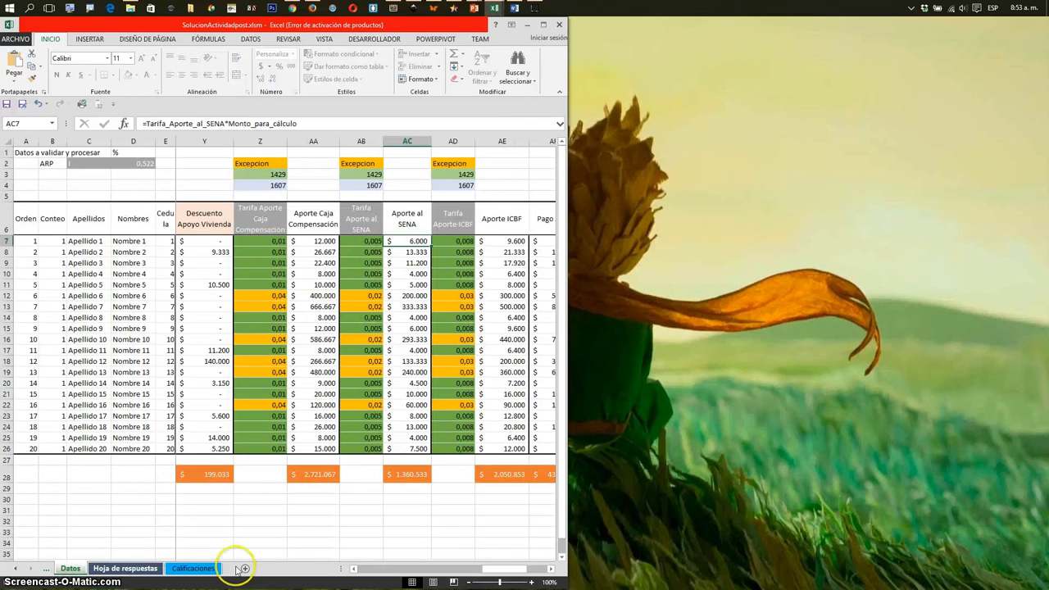
mouse_move(516, 569)
mouse_down()
mouse_move(541, 572)
mouse_move(521, 569)
mouse_up()
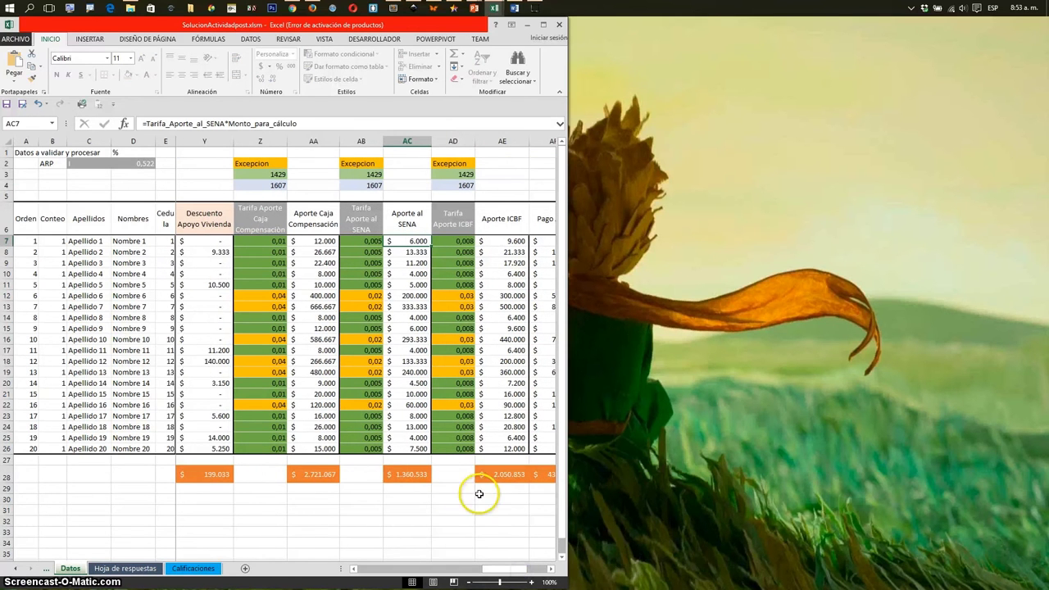
click(552, 569)
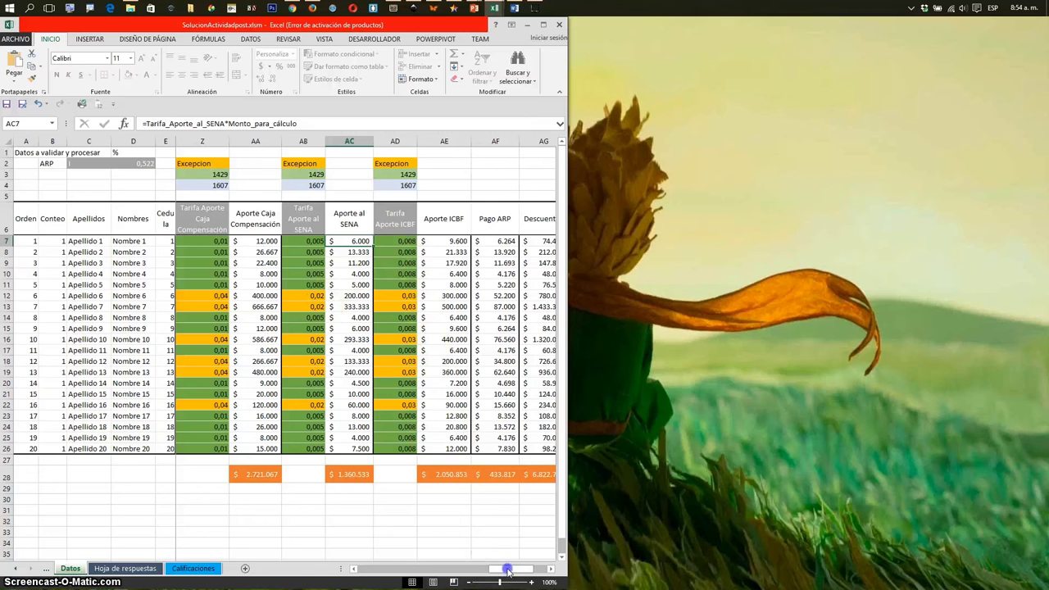
drag(501, 569, 512, 569)
click(497, 229)
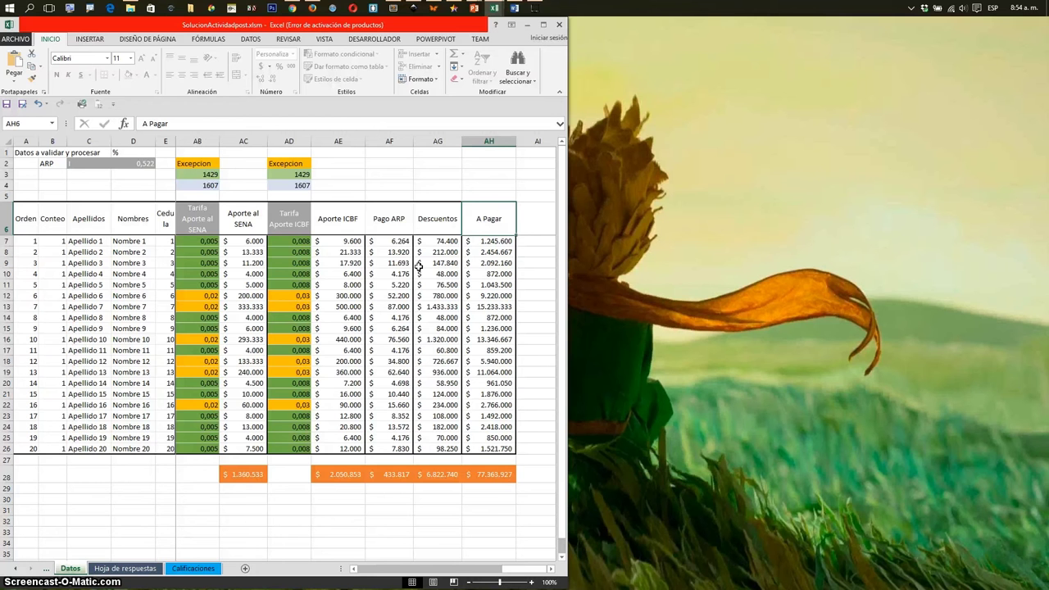
drag(459, 574, 376, 571)
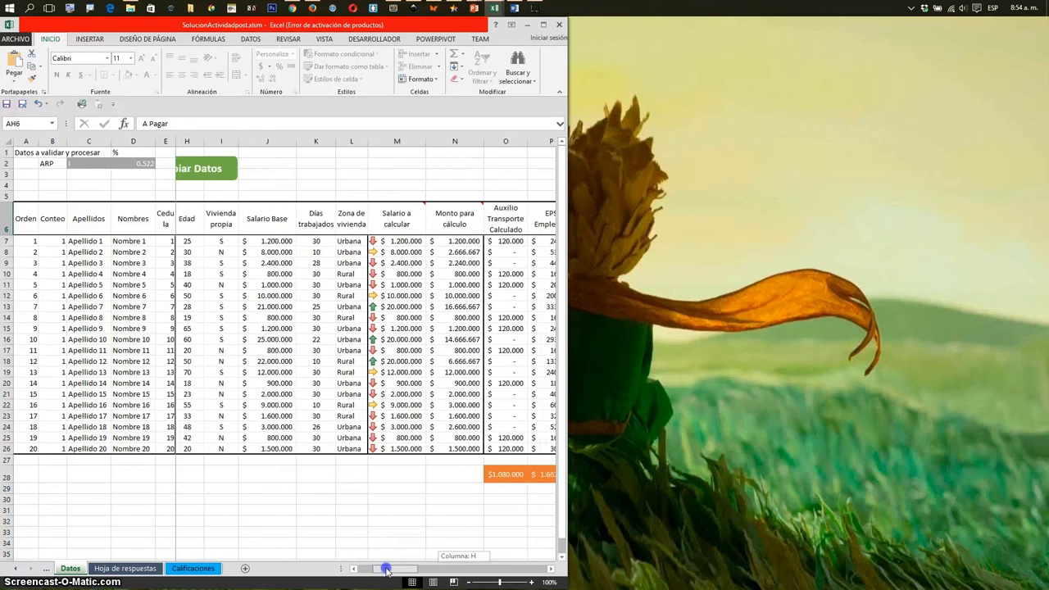
drag(376, 570, 406, 570)
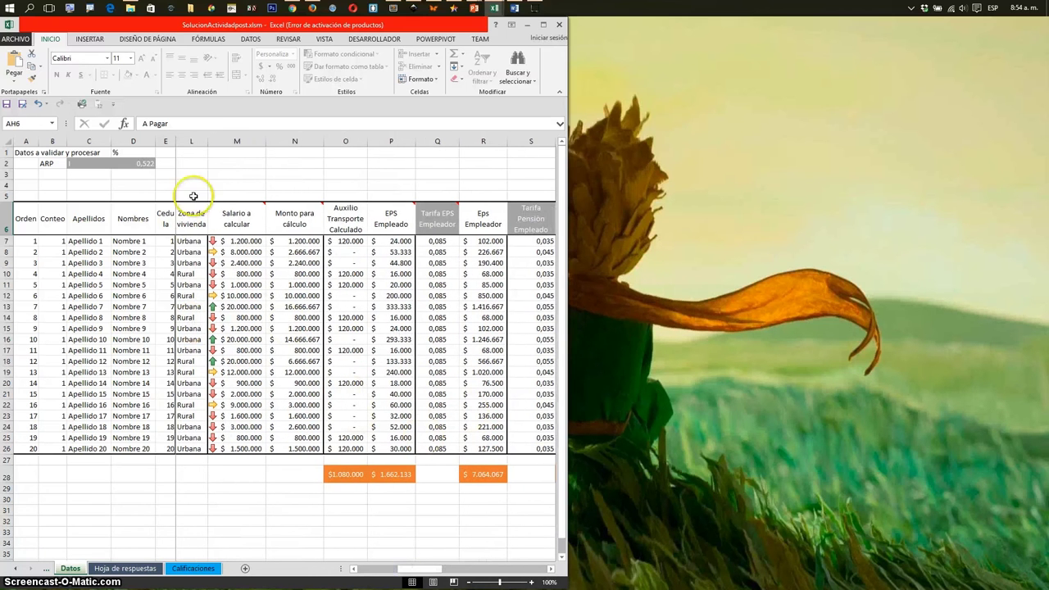
click(239, 242)
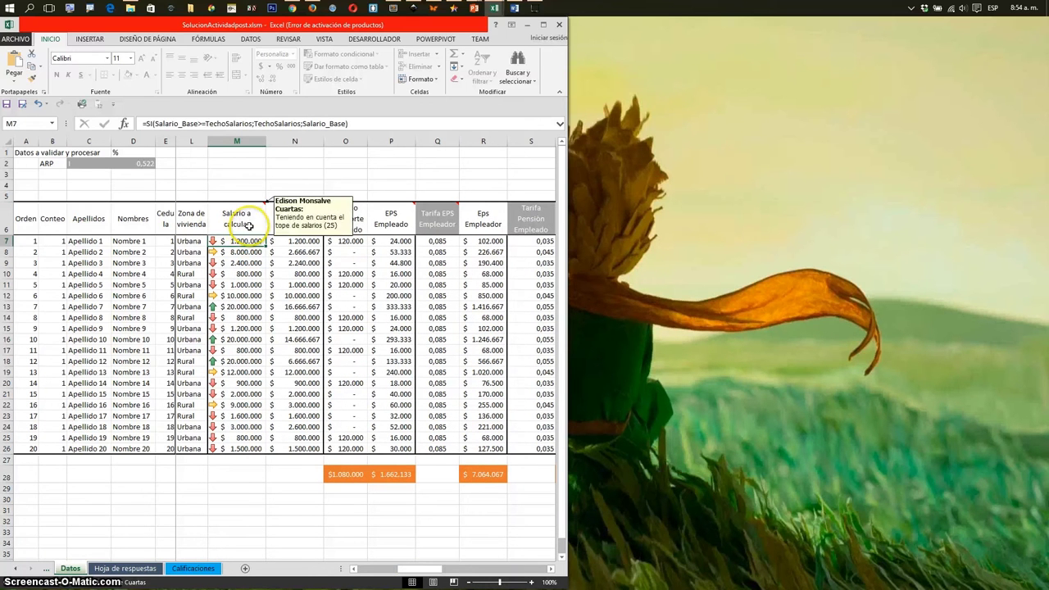
click(238, 341)
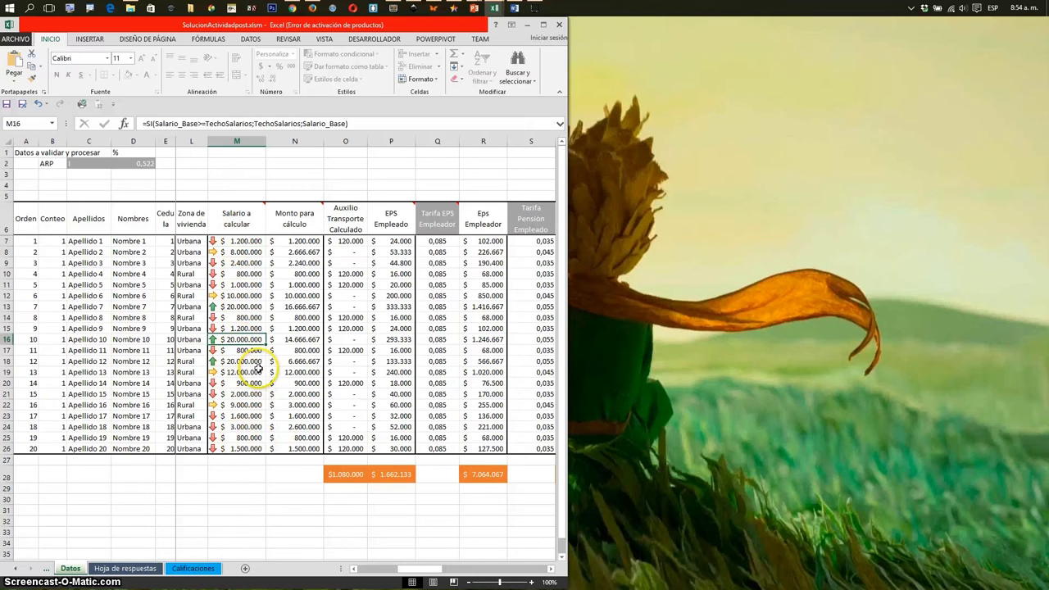
key(Left)
key(Left)
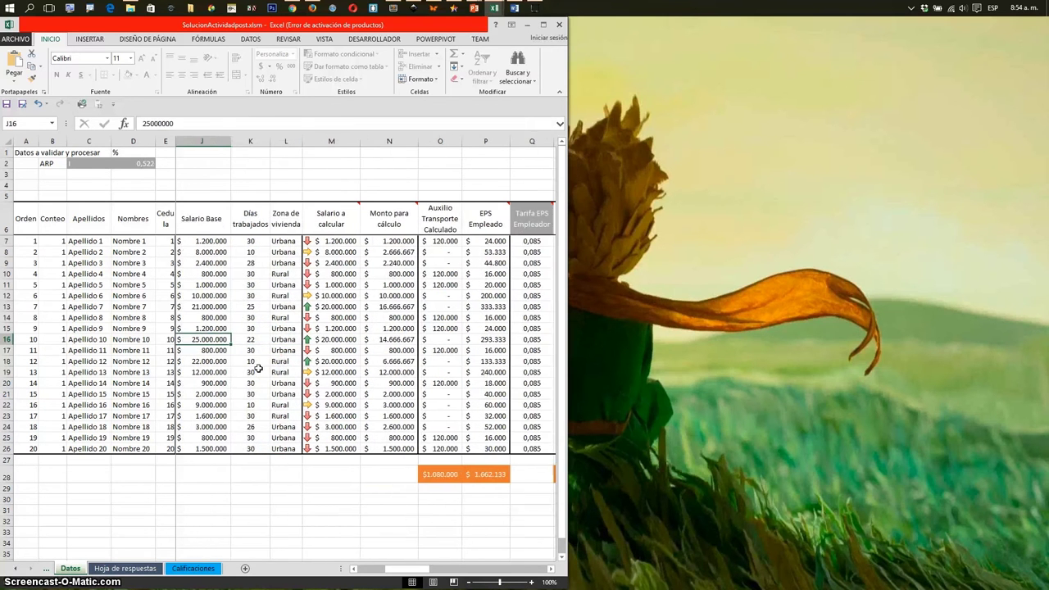
key(Left)
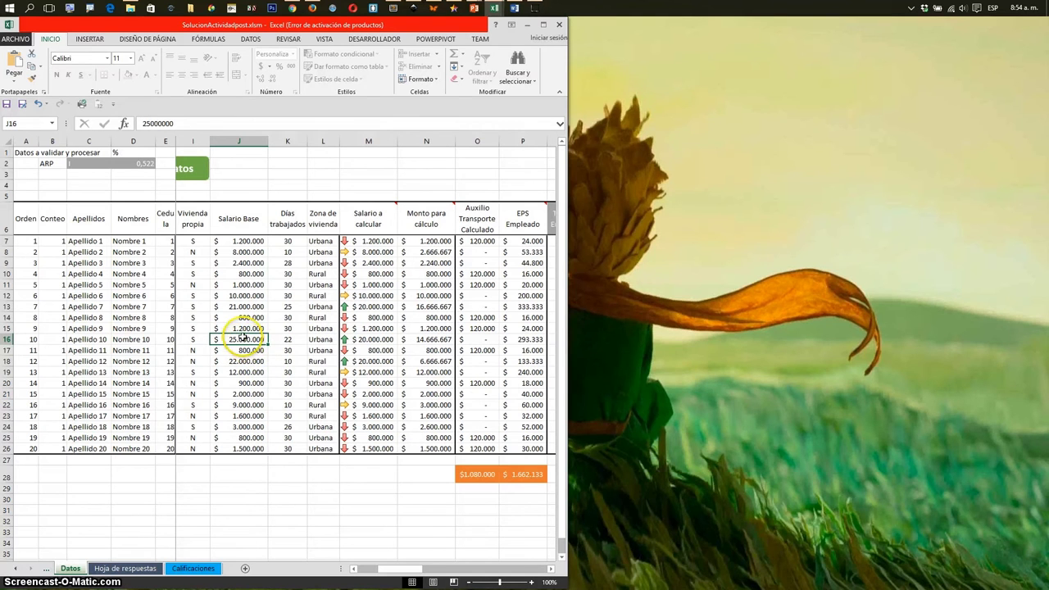
click(362, 339)
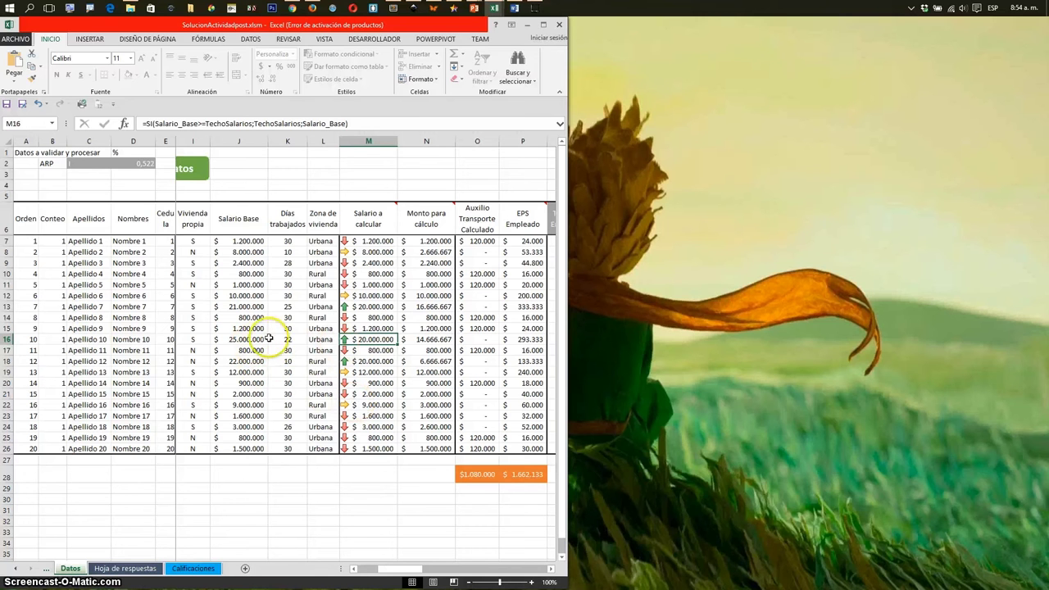
click(256, 338)
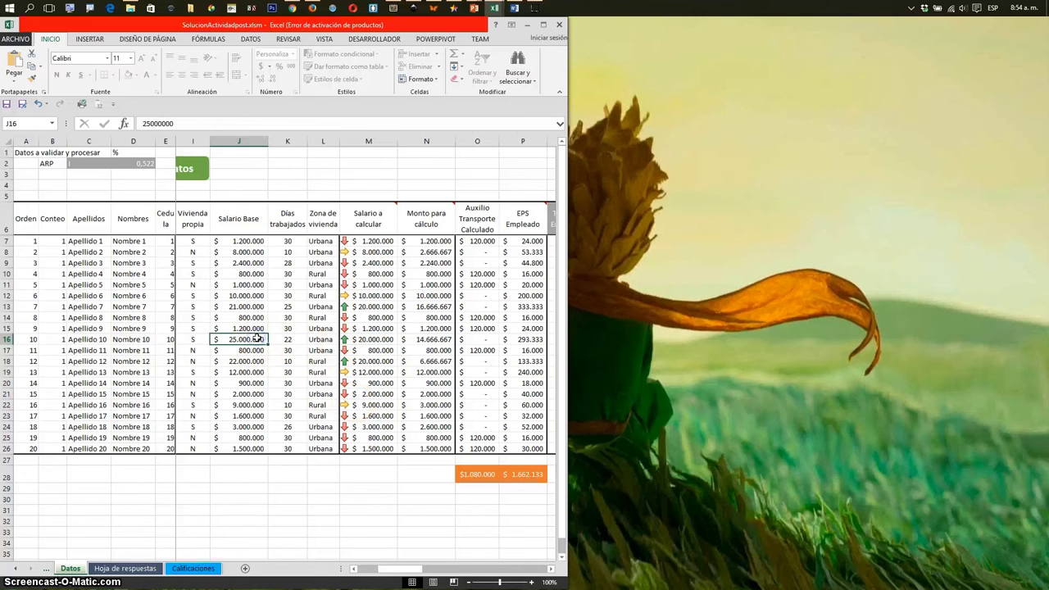
click(359, 339)
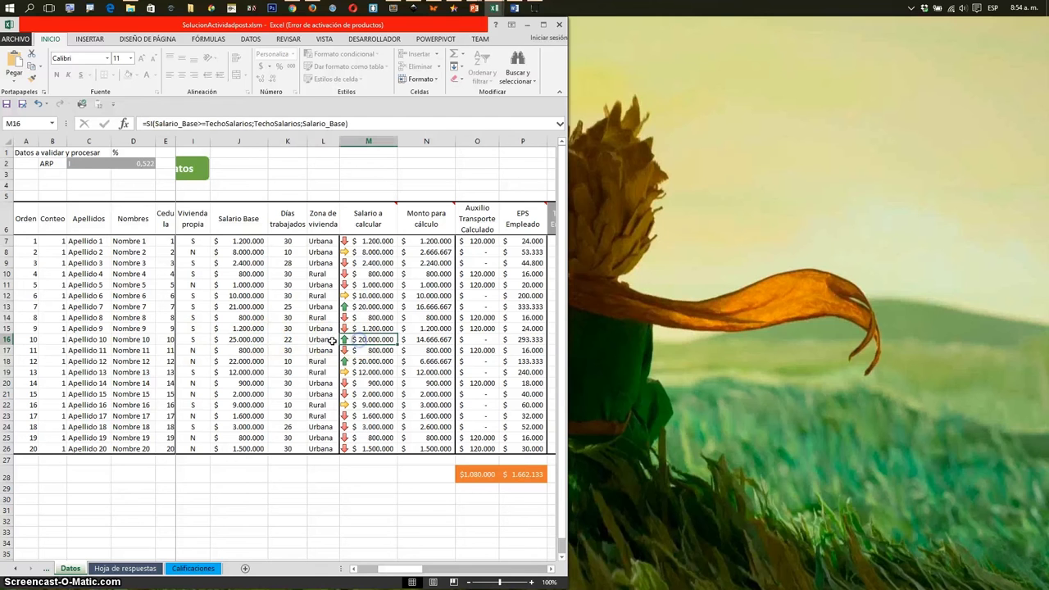
click(392, 308)
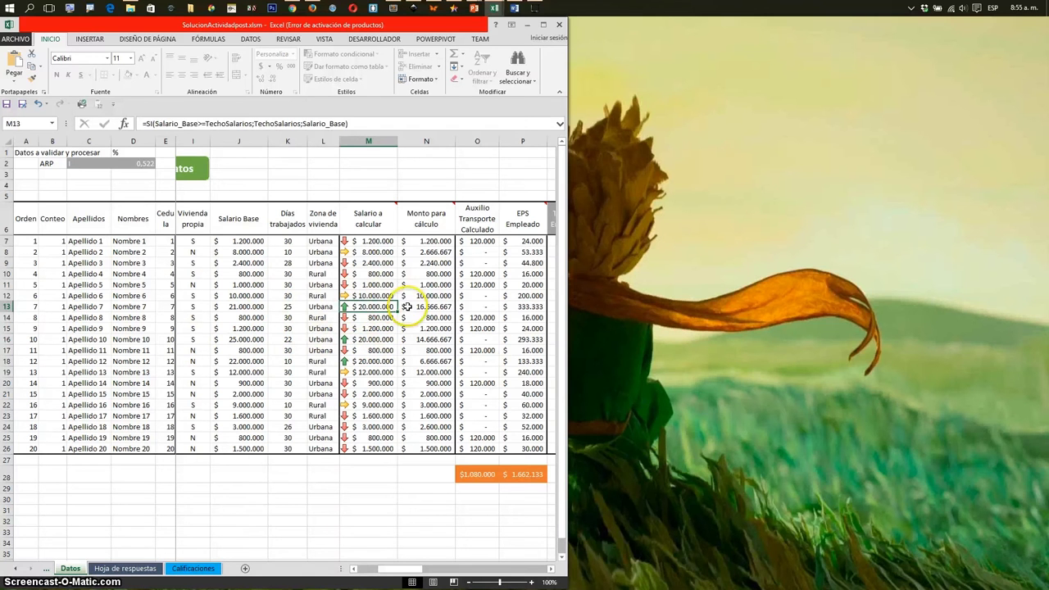
click(420, 308)
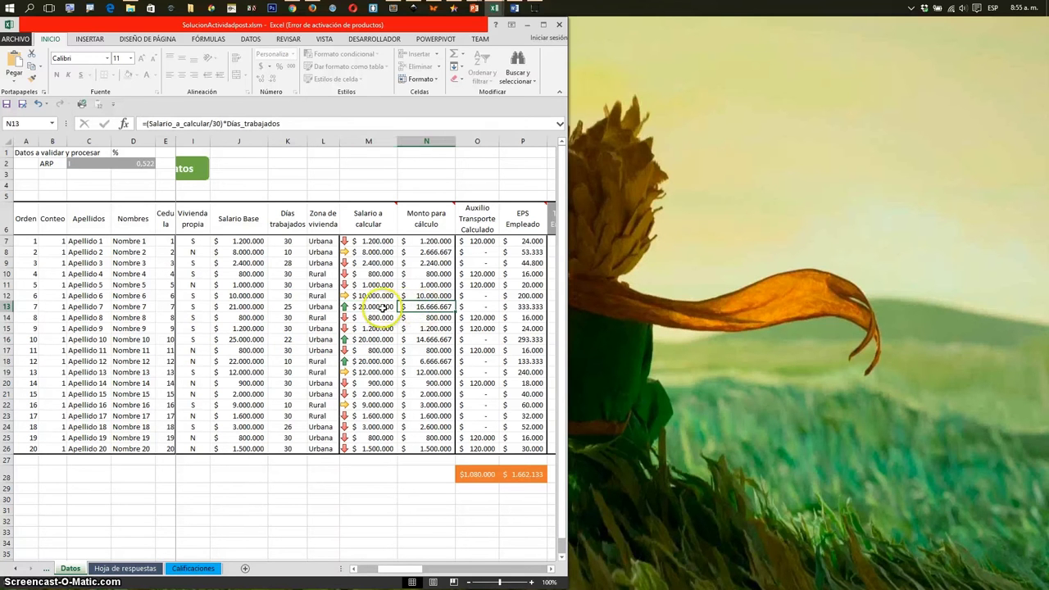
click(376, 306)
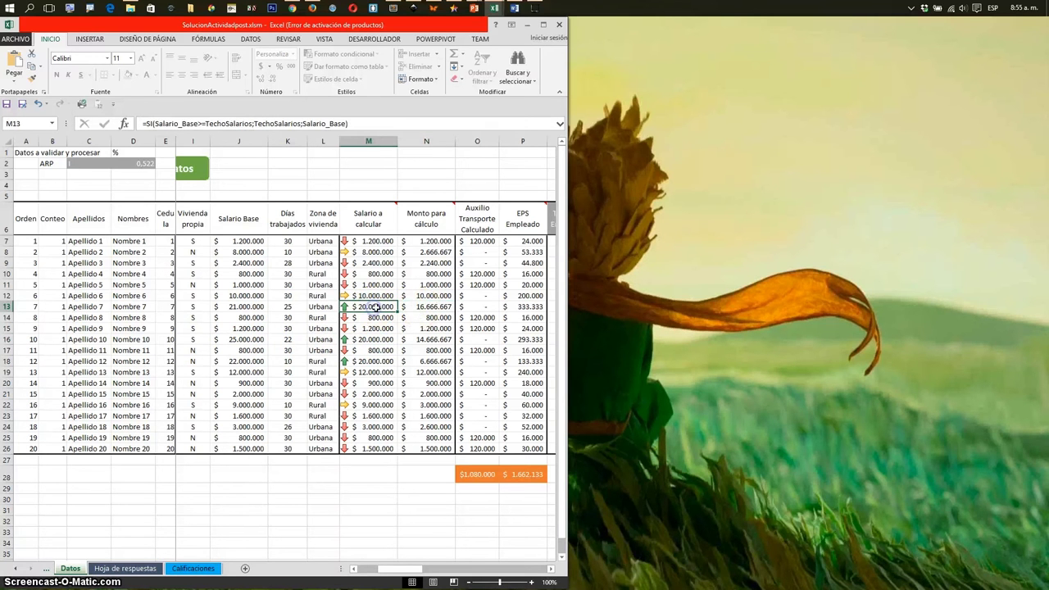
click(287, 310)
click(425, 307)
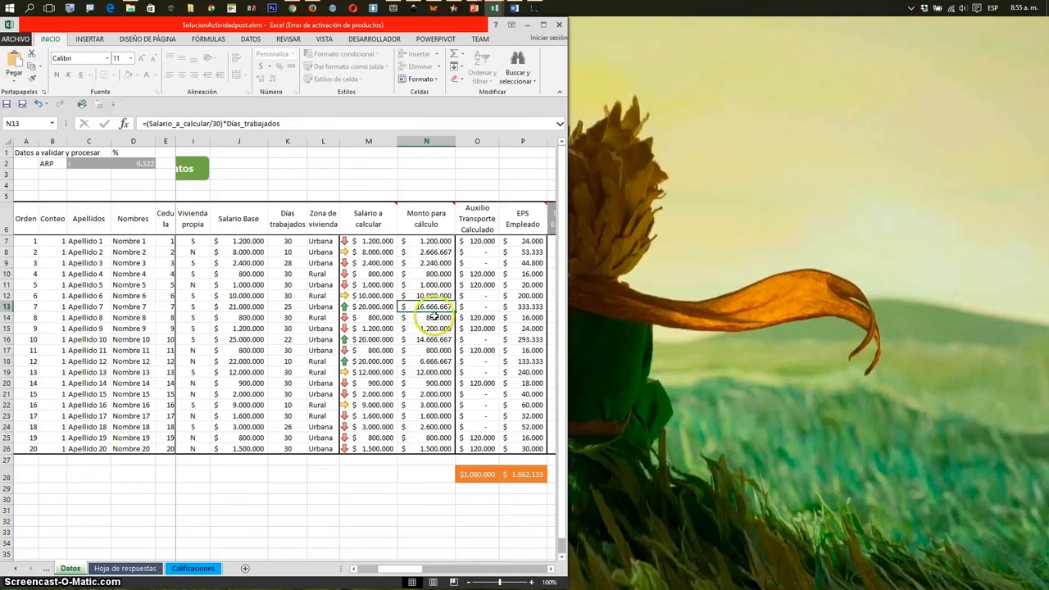
key(shift+Right)
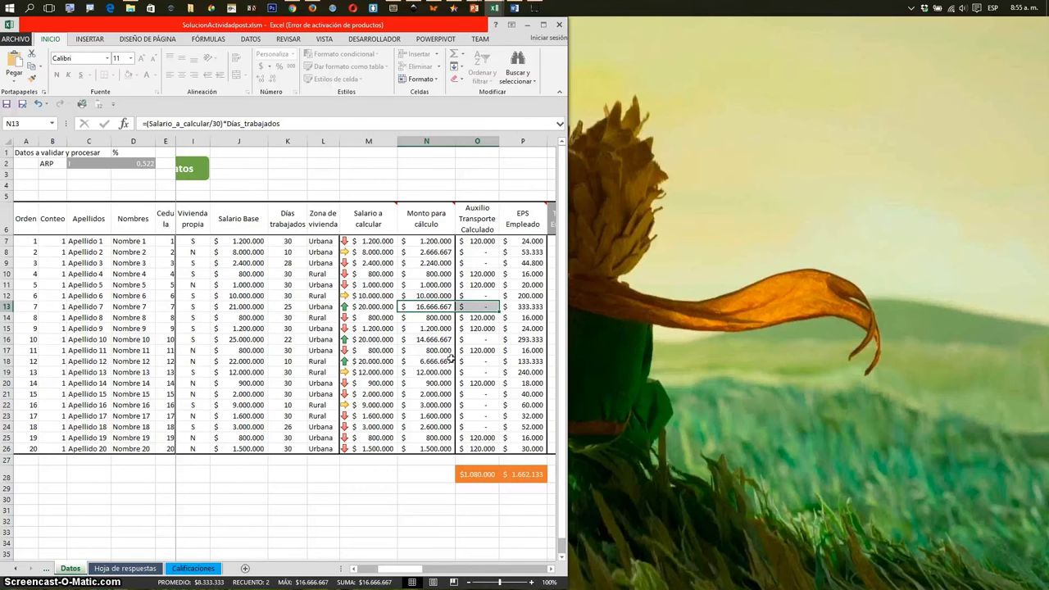
Step along row 13 to review the EPS, pension and SENA contribution formulas.
key(shift+Left)
key(Right)
key(Right)
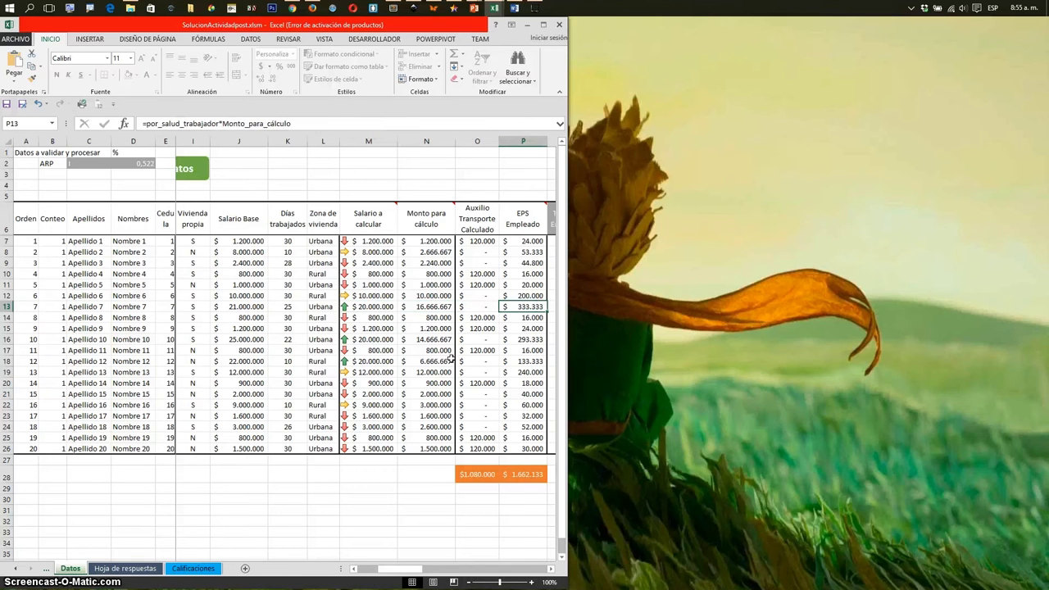
key(Right)
key(Right)
key(Right)
key(Right)
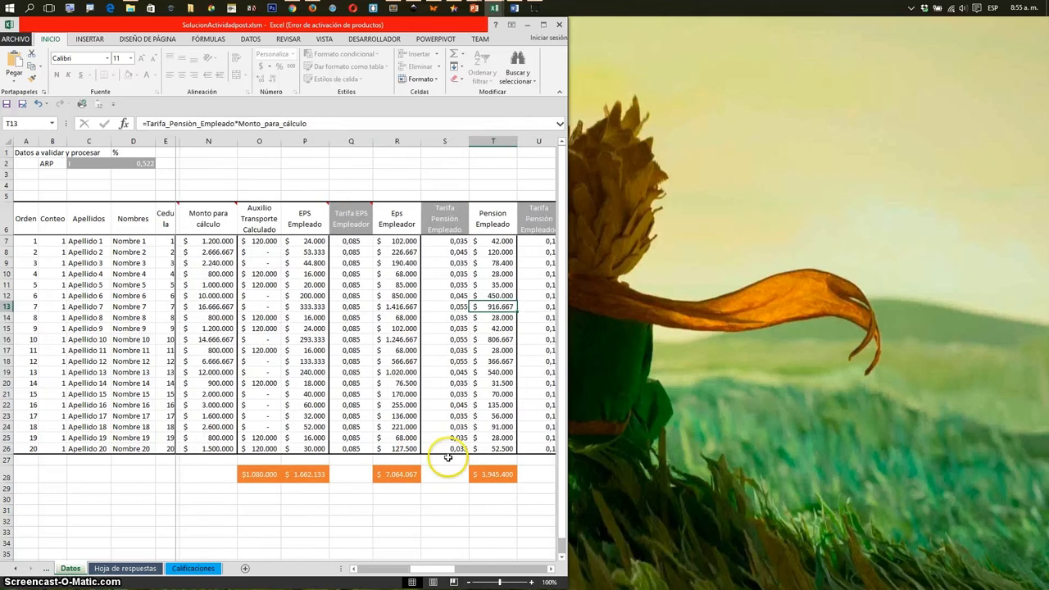
key(Left)
key(Left)
key(Left)
key(Right)
key(Right)
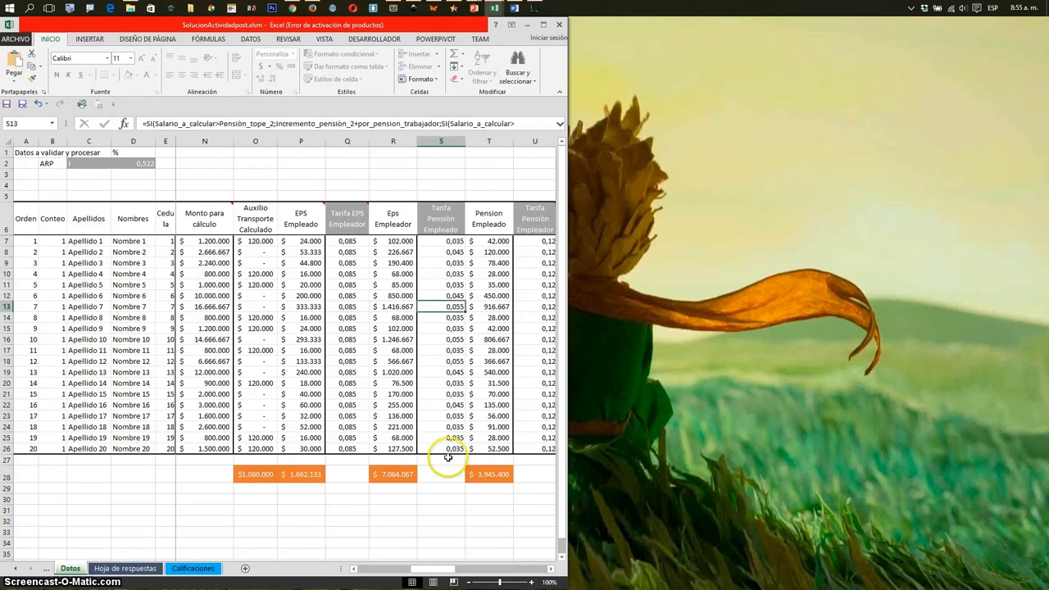
key(Right)
key(Right)
key(Right)
key(Right)
key(Right)
key(Right)
key(Right)
key(Right)
key(Right)
key(Left)
key(Left)
key(Left)
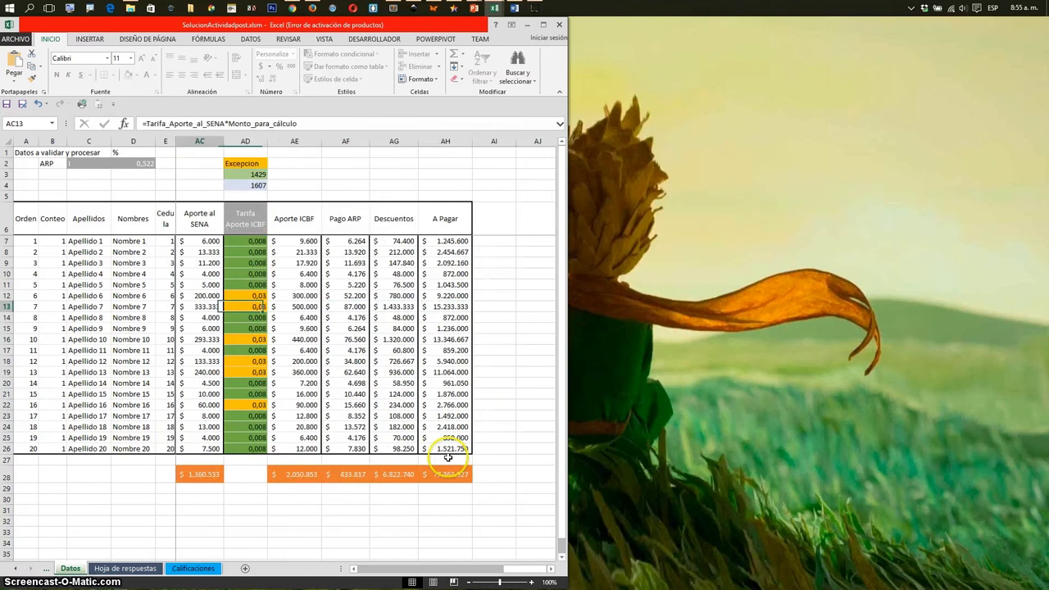
key(Left)
key(Left)
key(Right)
key(Right)
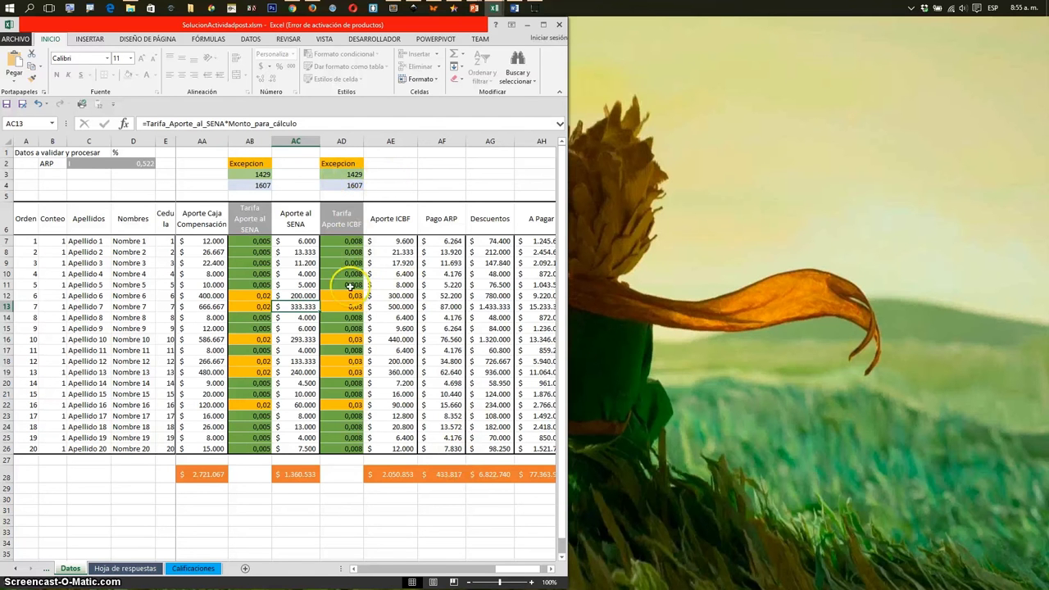
Review the 1607 exception value and ICBF rates, then return to the table's start.
click(354, 186)
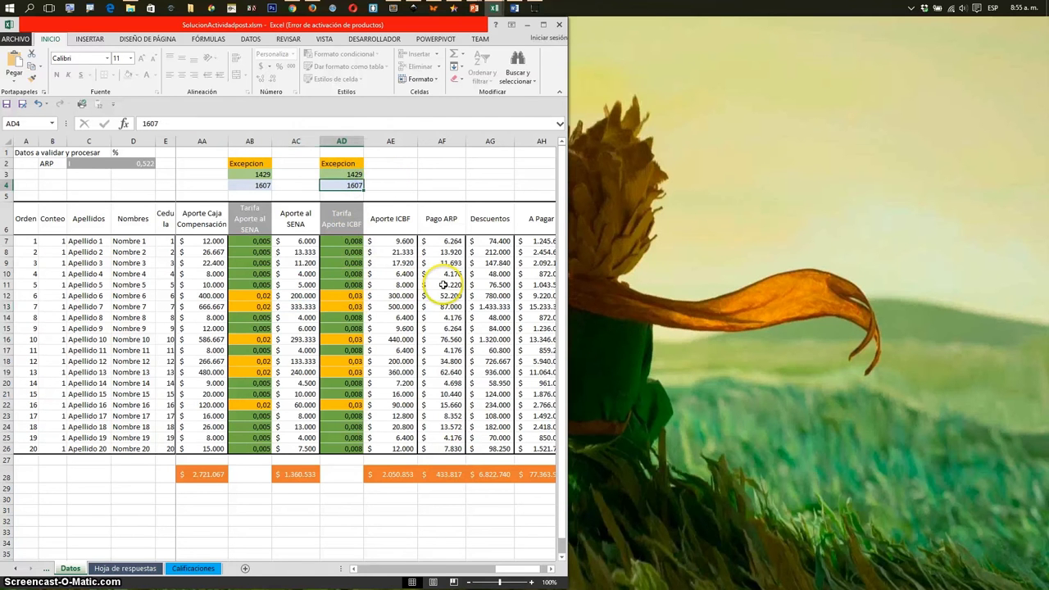
click(339, 164)
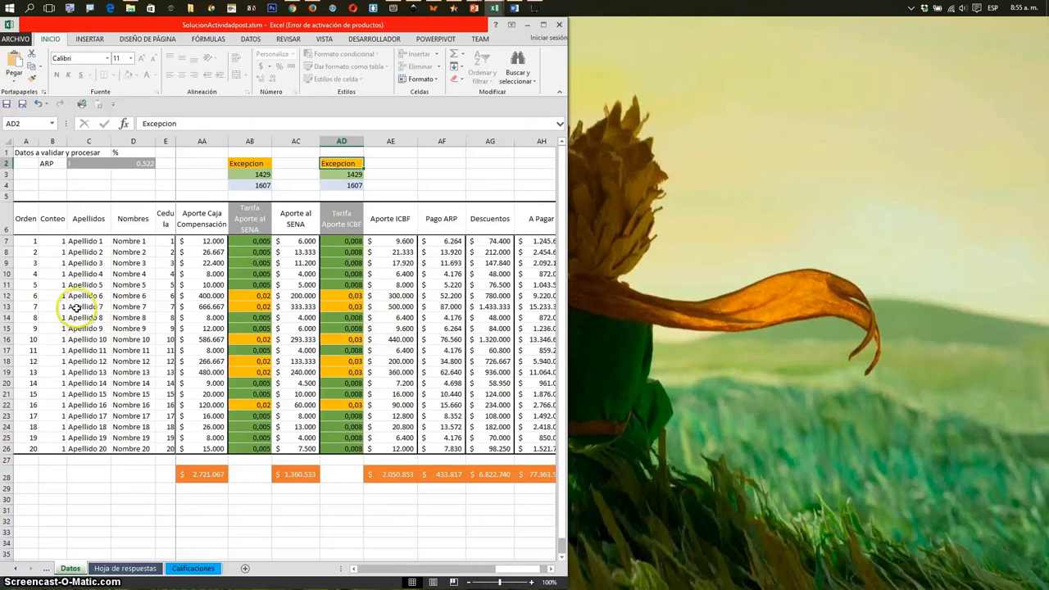
drag(397, 296, 358, 307)
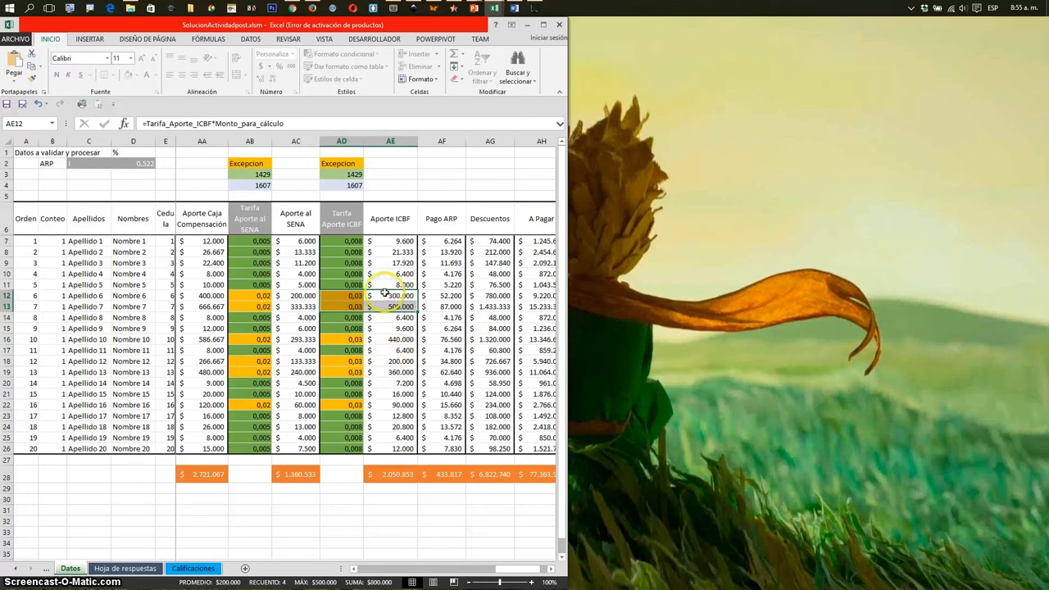
click(353, 296)
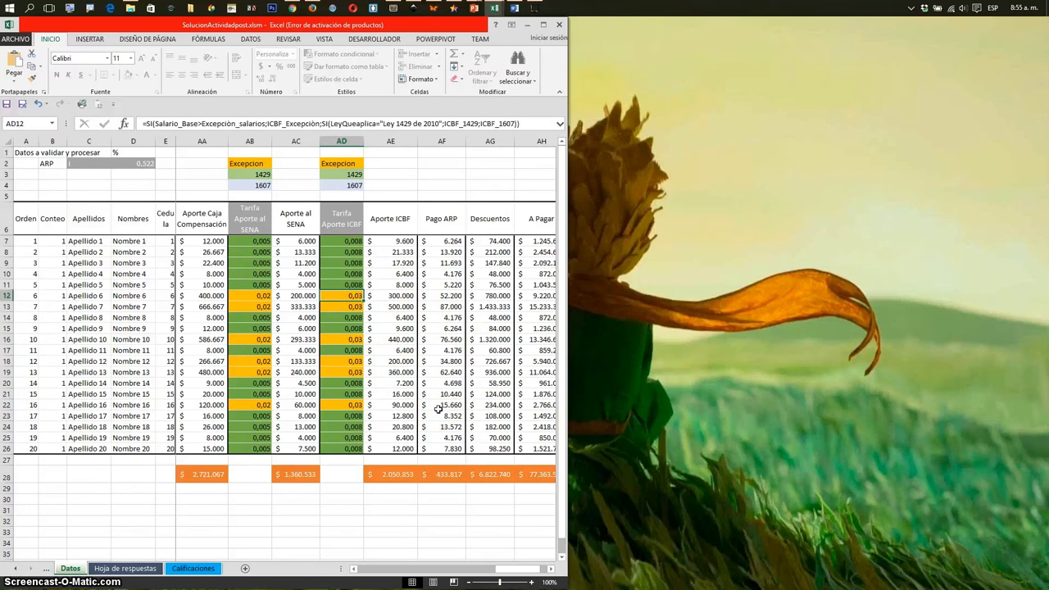
key(Left)
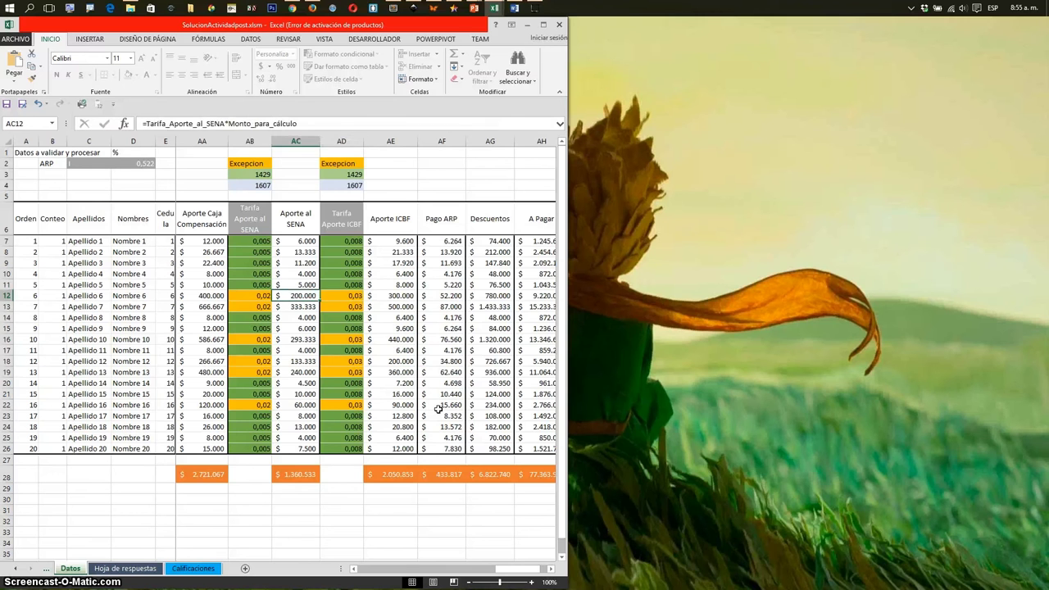
key(Right)
key(Right)
key(Right)
key(Right)
key(Right)
key(Left)
key(Left)
key(Left)
key(Left)
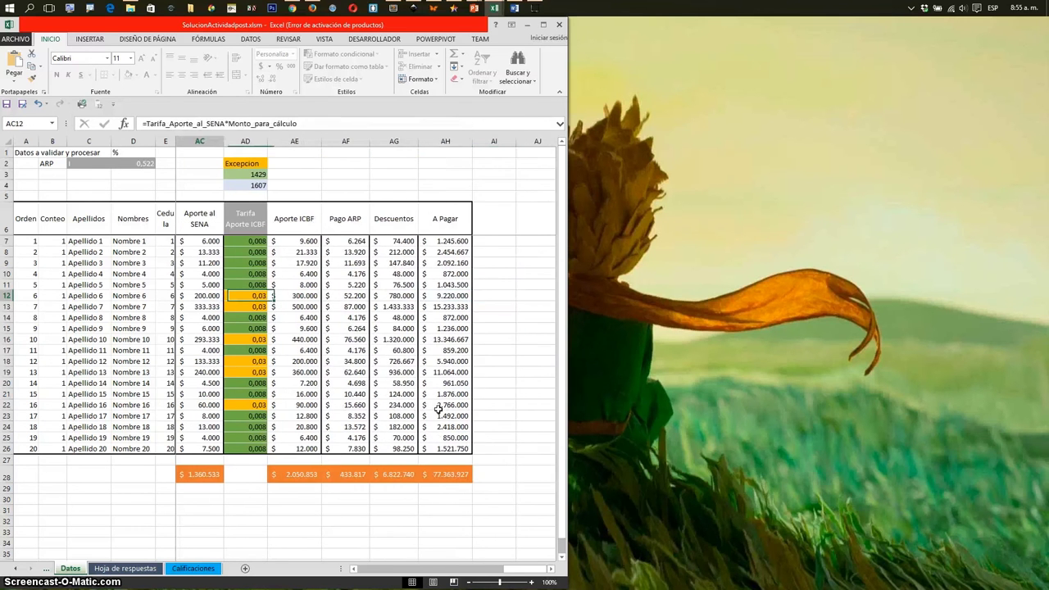
key(Left)
key(Left)
key(Left)
key(Left)
key(Left)
key(Left)
key(Left)
key(Left)
key(Left)
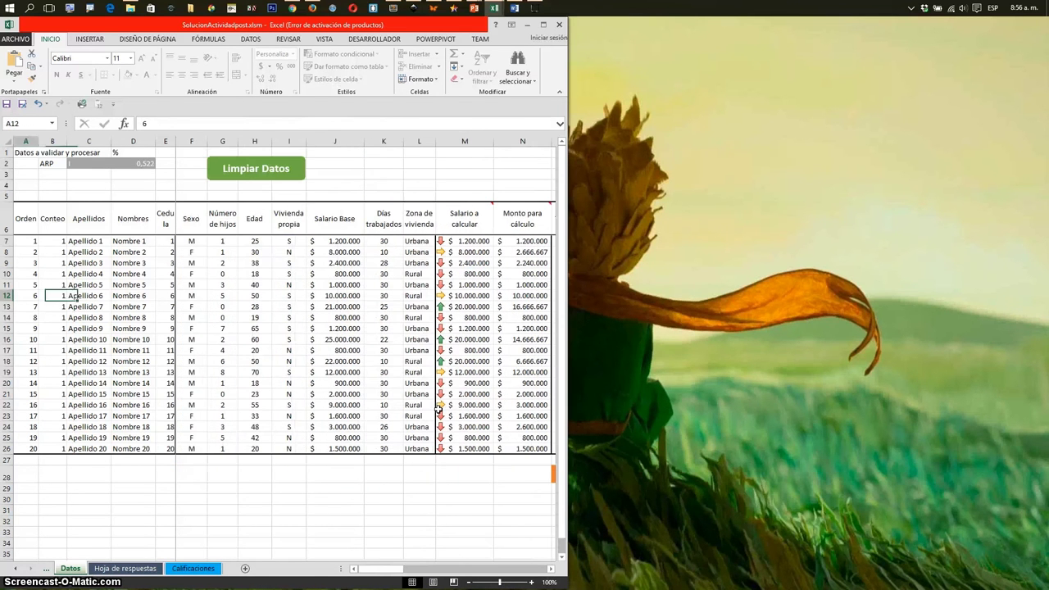
key(Right)
key(Right)
key(Right)
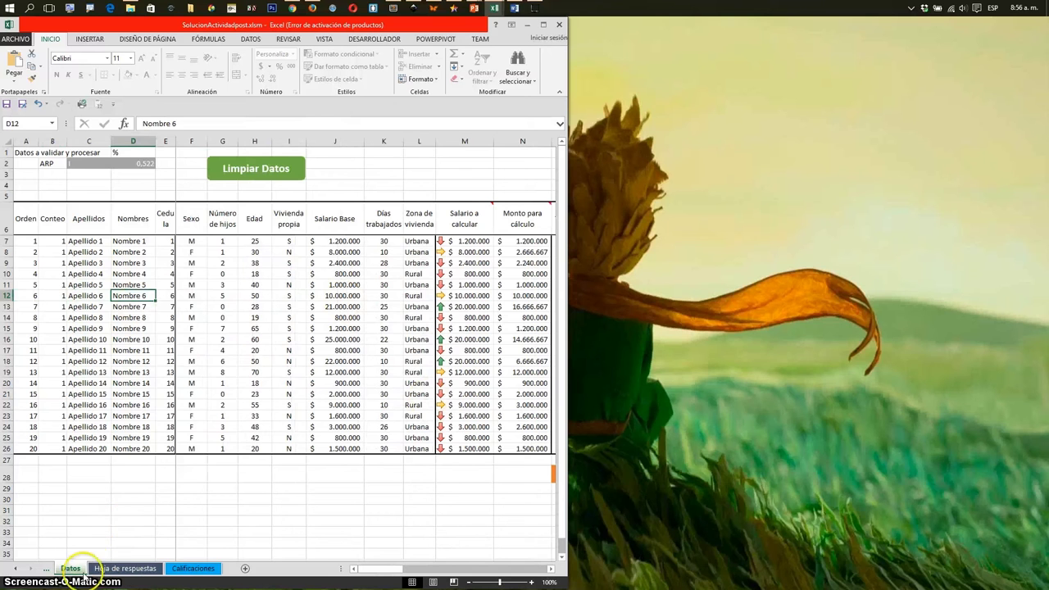
click(76, 569)
Check the sexo, C3 and edad criteria on Validación Datos, then go to Escenario Gral.
key(ctrl+Page_Up)
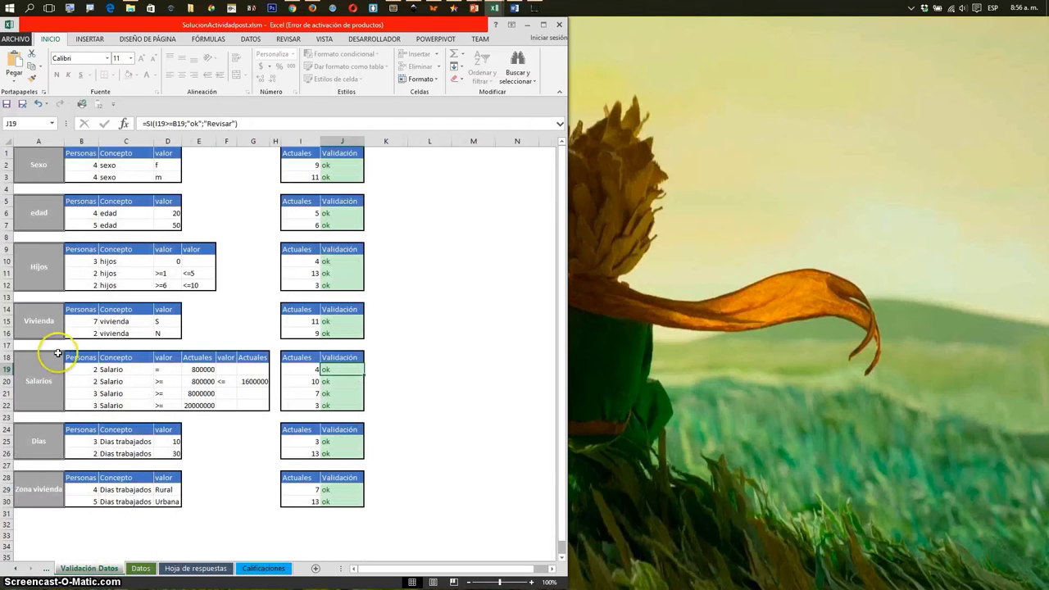
click(111, 165)
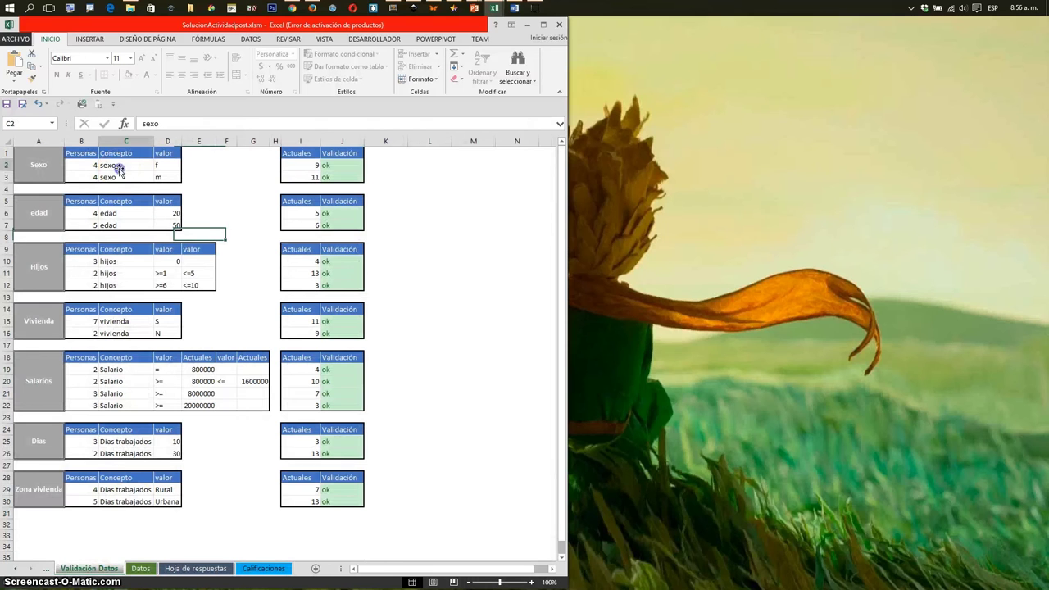
click(127, 177)
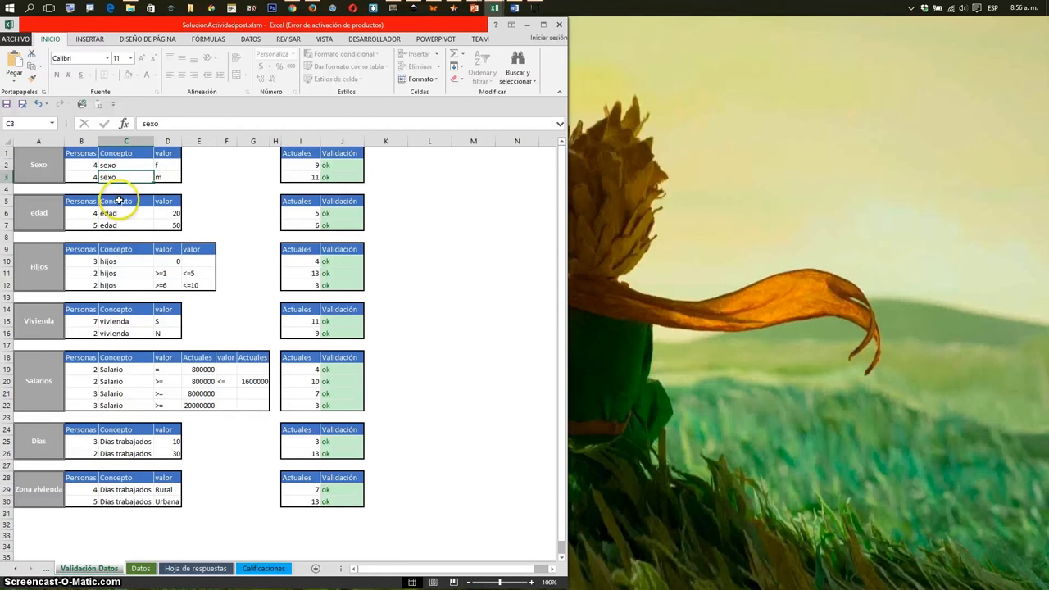
click(123, 214)
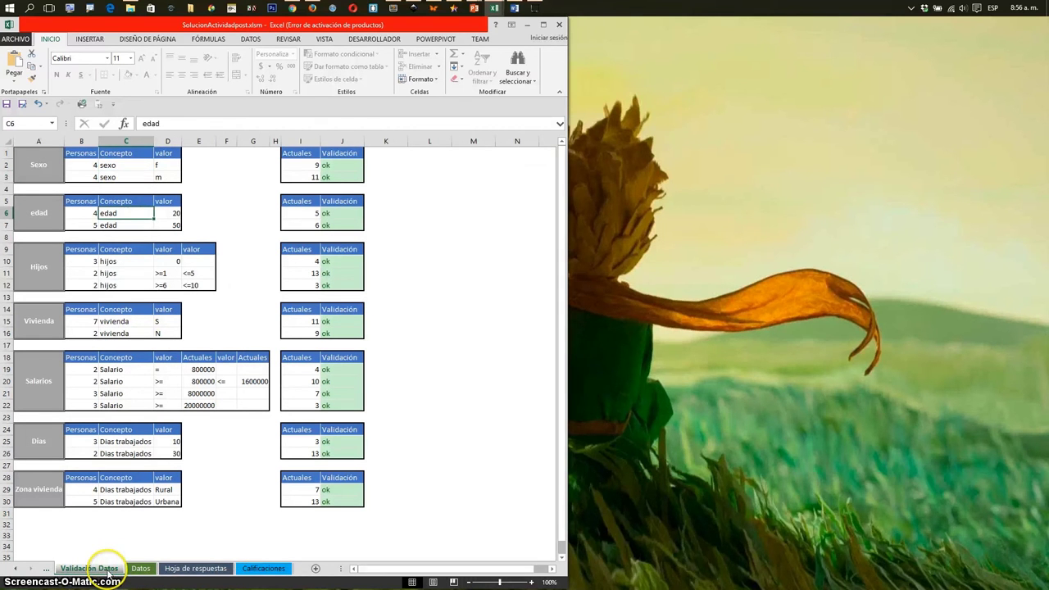
click(46, 568)
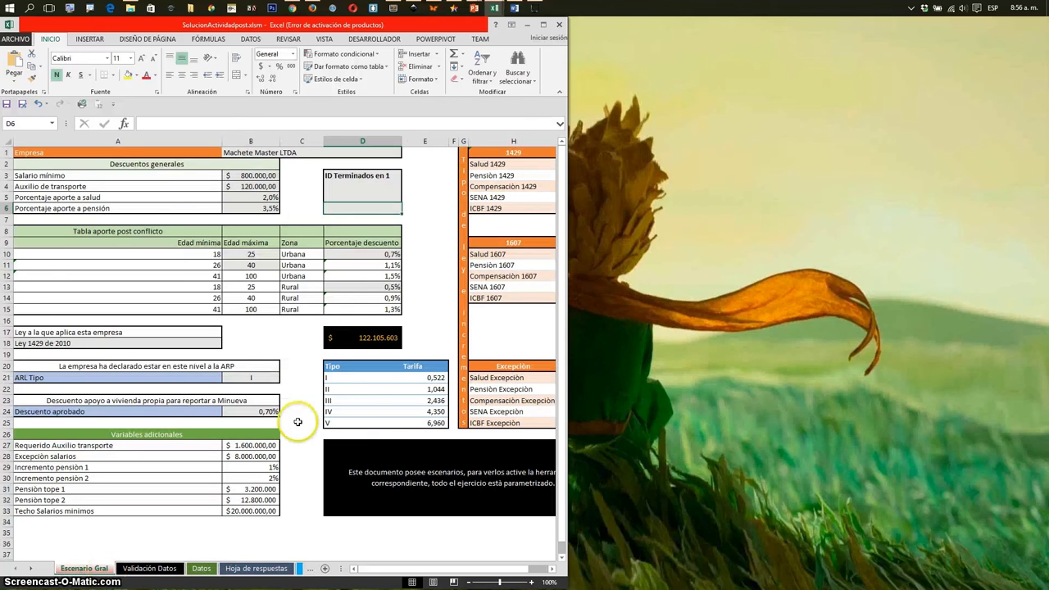
Maximize the workbook and bring up the Scenario Manager from What-If Analysis.
click(417, 270)
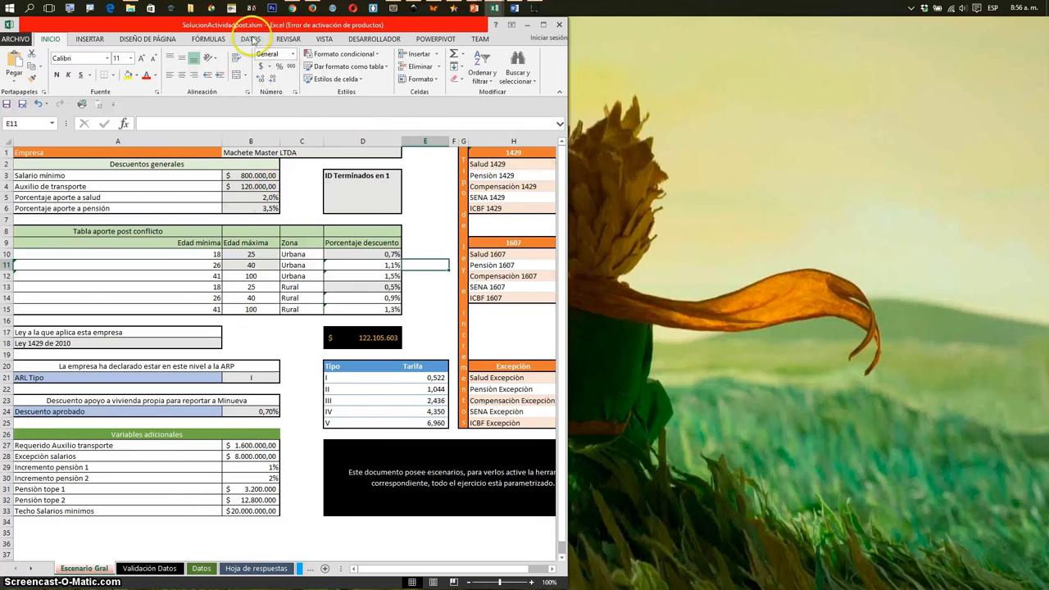
click(252, 40)
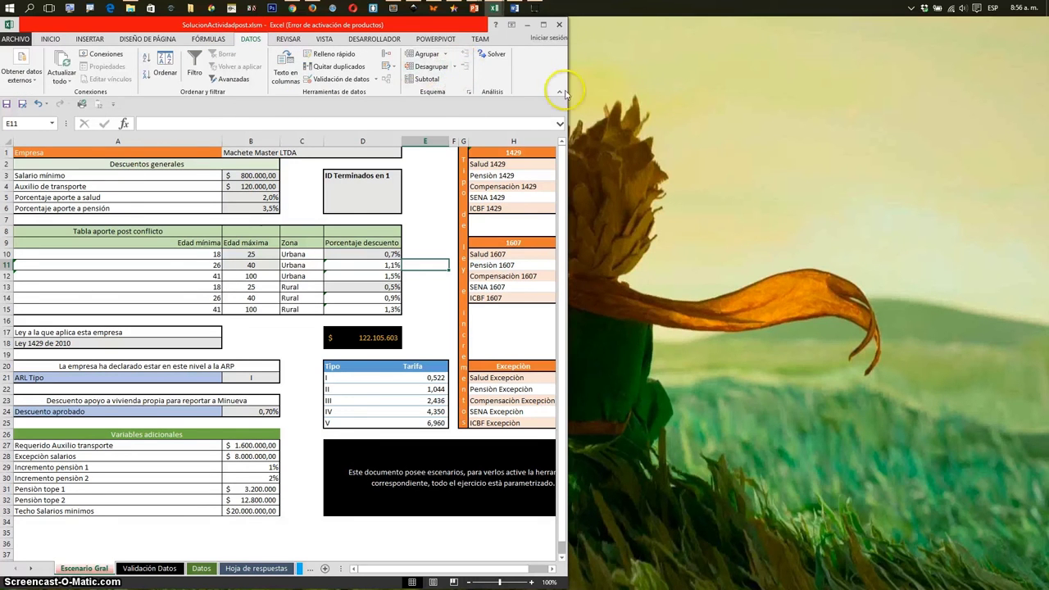
click(543, 24)
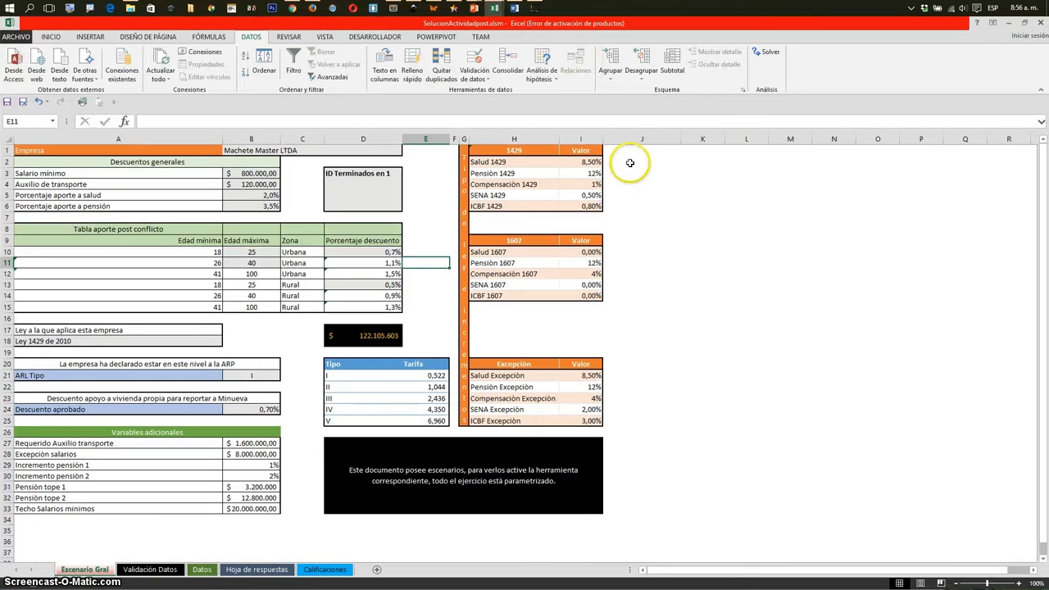
click(551, 81)
click(574, 91)
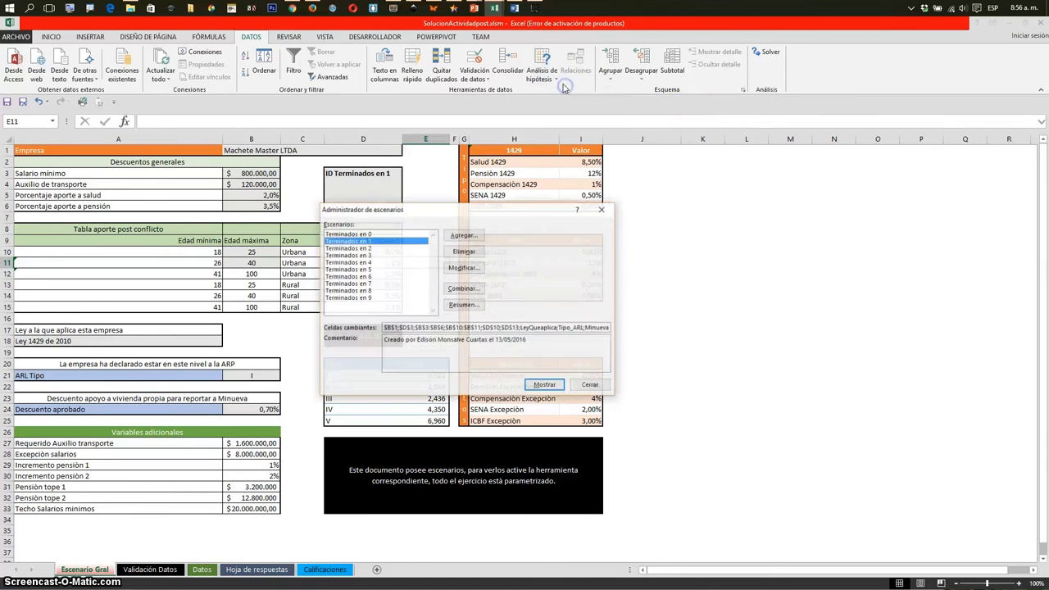
drag(783, 201, 784, 180)
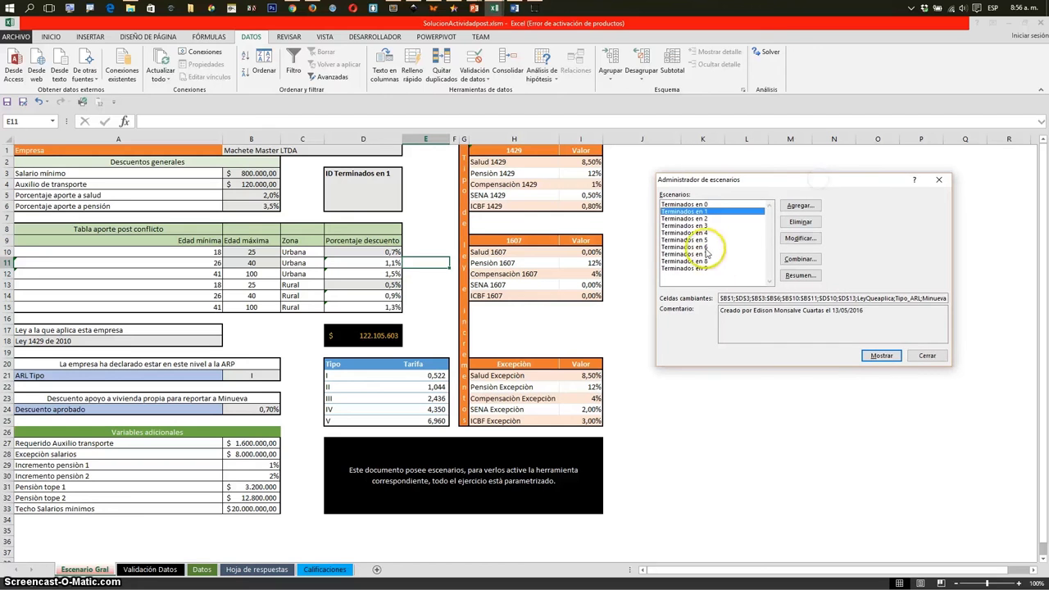
Show scenarios Terminados en 4, 7 and 1, finish on Terminados en 6, and close.
click(685, 233)
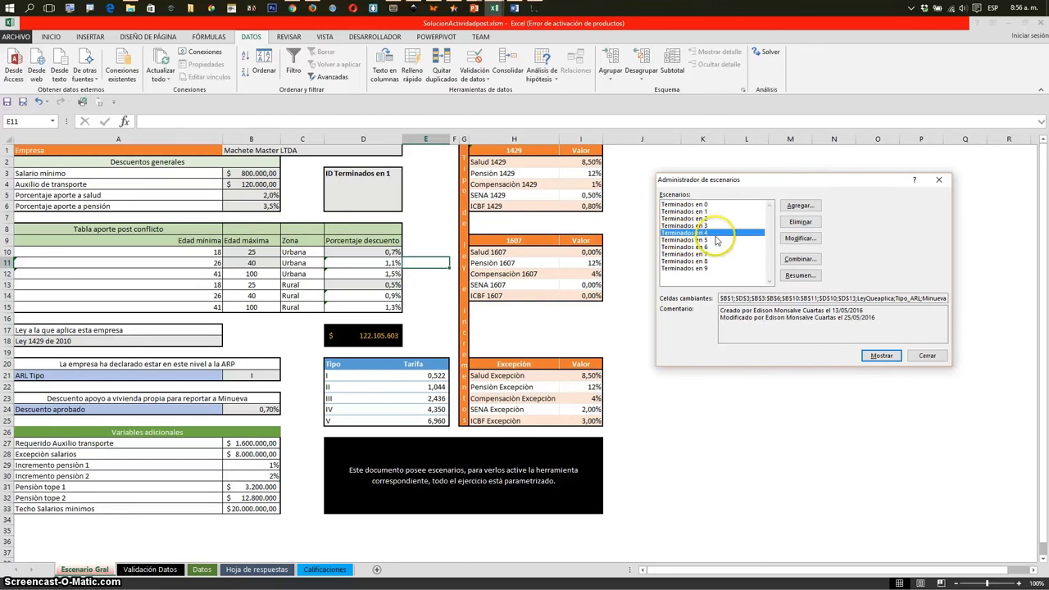
click(882, 355)
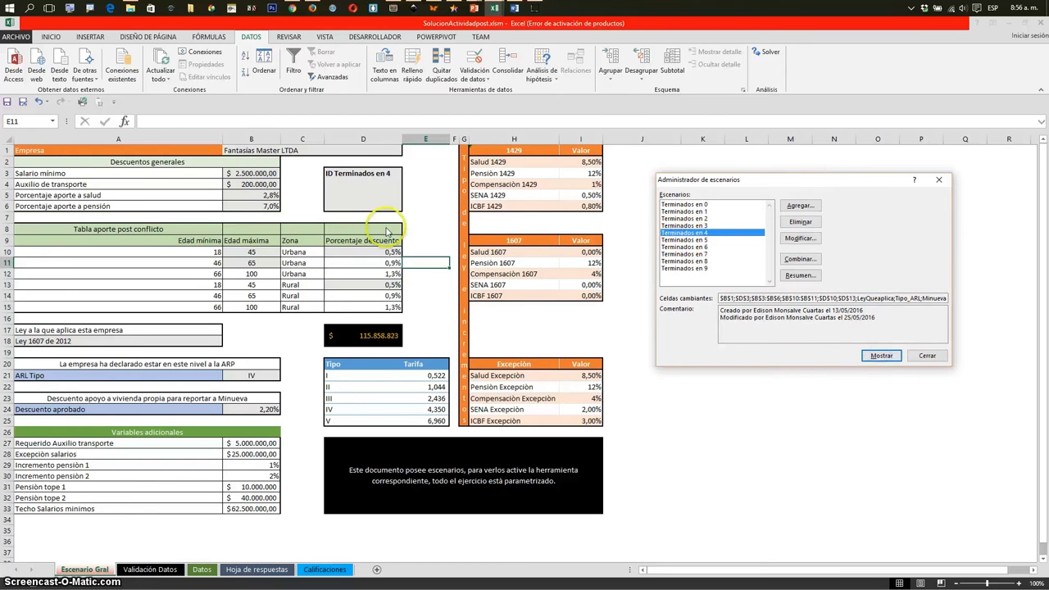
click(695, 255)
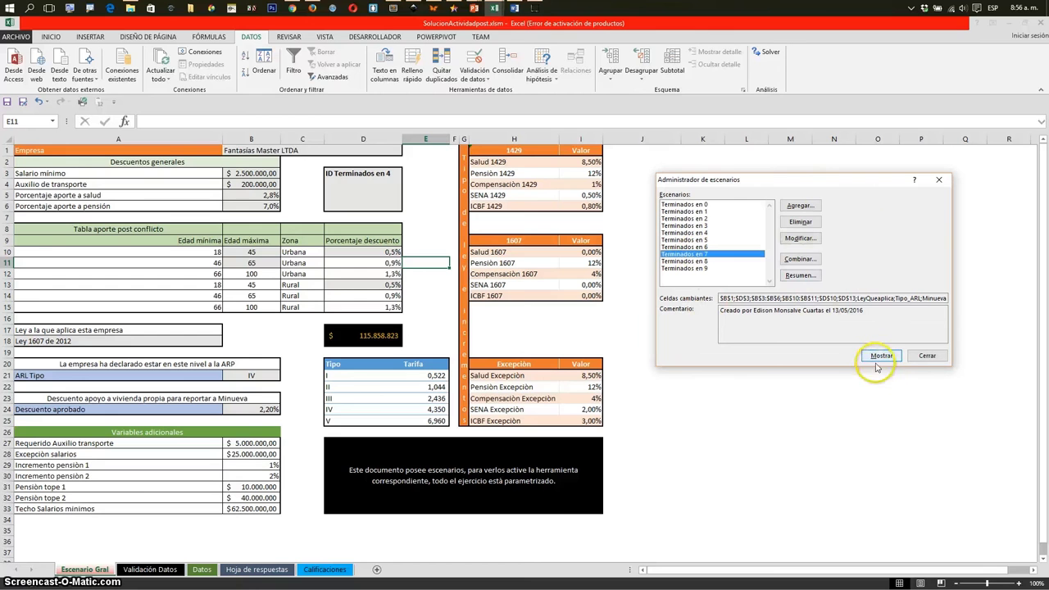
click(877, 356)
click(696, 211)
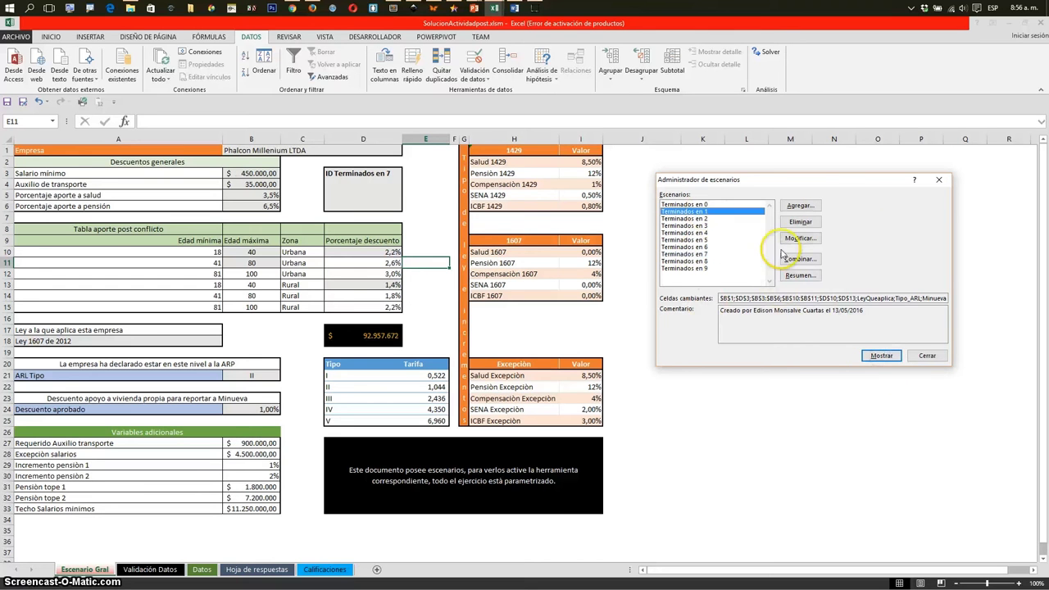
click(878, 355)
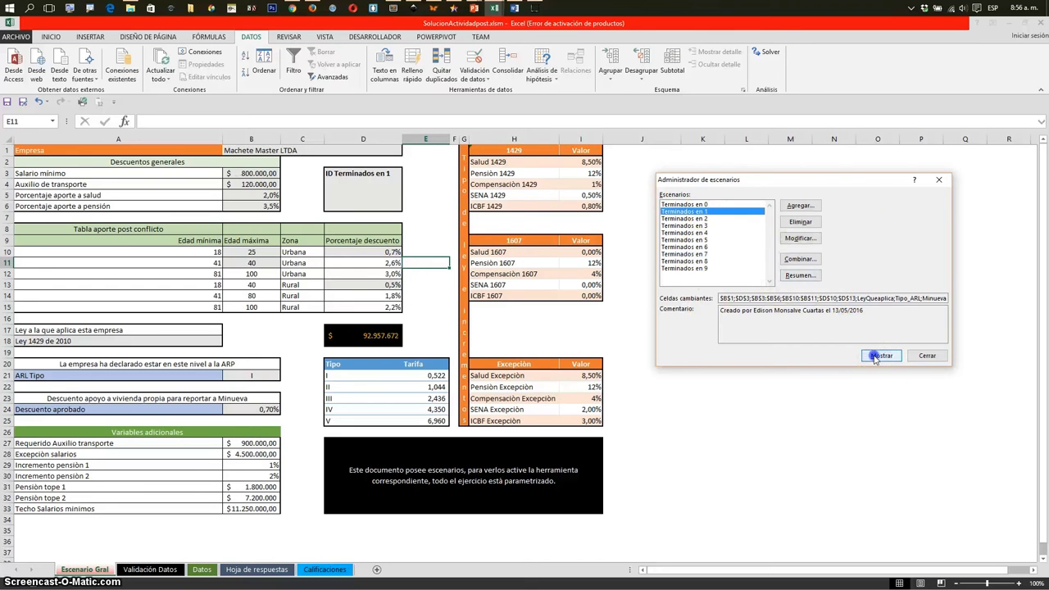
click(695, 247)
click(881, 357)
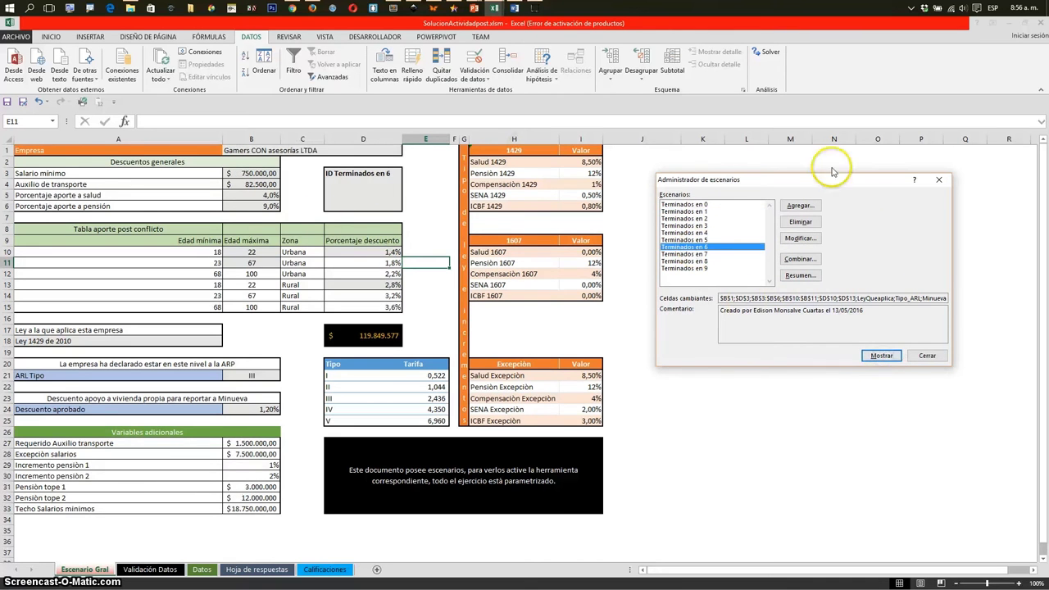
click(924, 357)
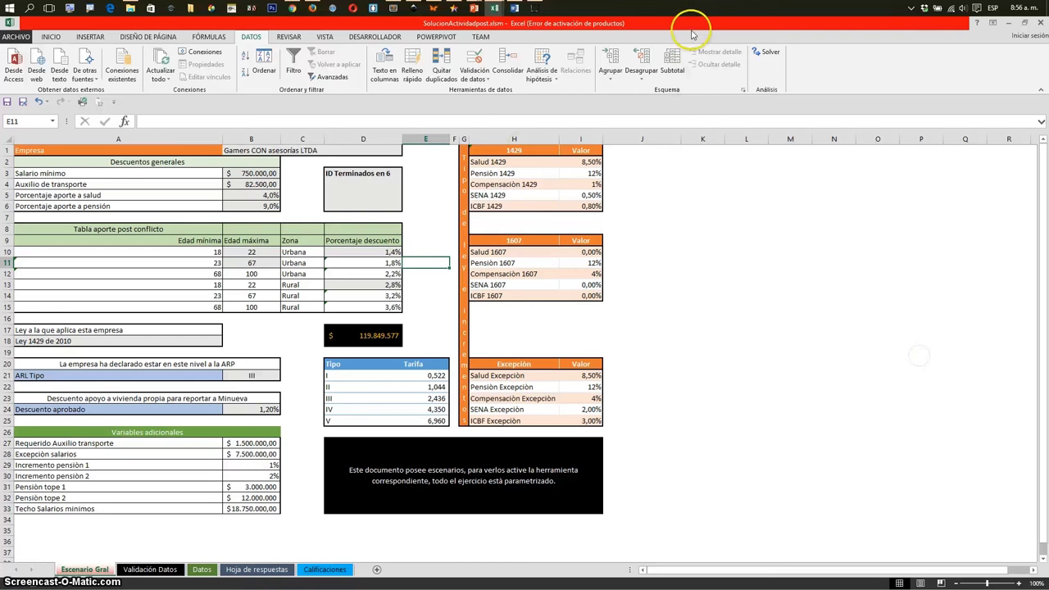
double_click(696, 28)
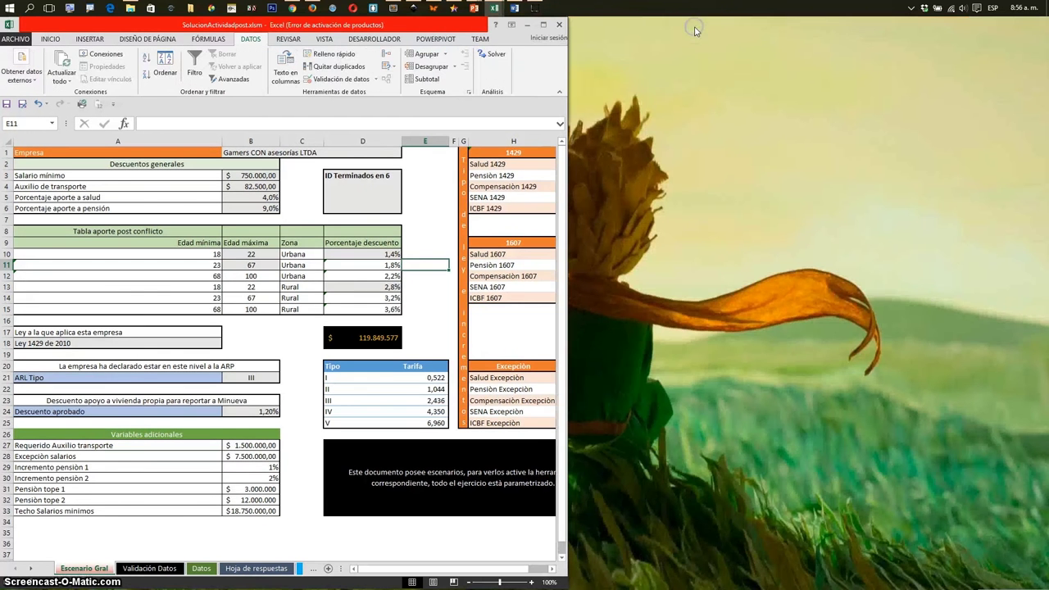
Clear the student data from the Datos table with Limpiar Datos.
click(160, 571)
click(201, 568)
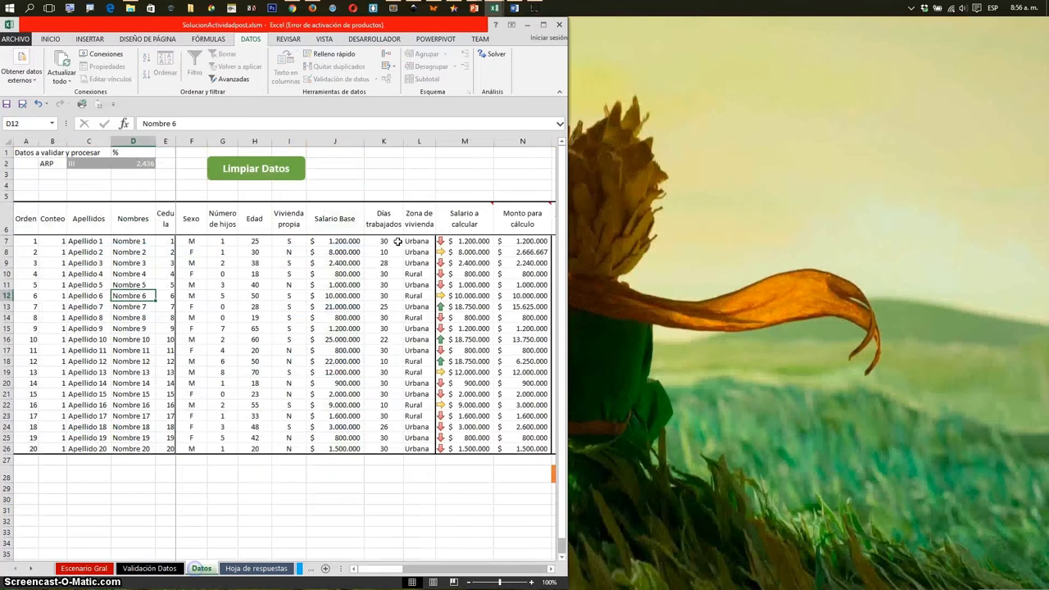
click(275, 169)
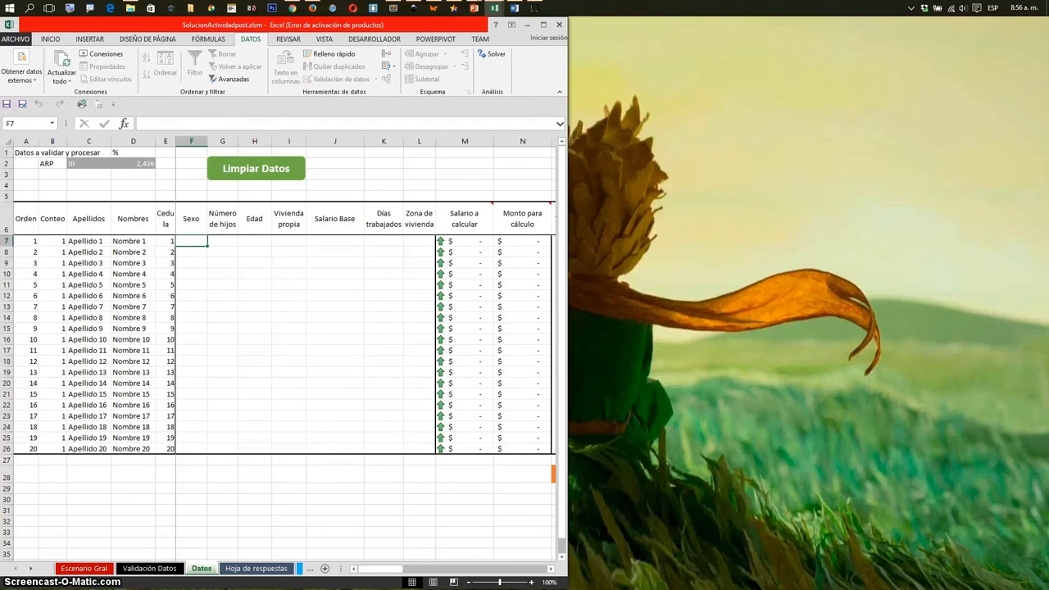
Bring up the Ejemplo2-G9 workbook beside it, widen it, and return to Escenario Gral.
click(130, 8)
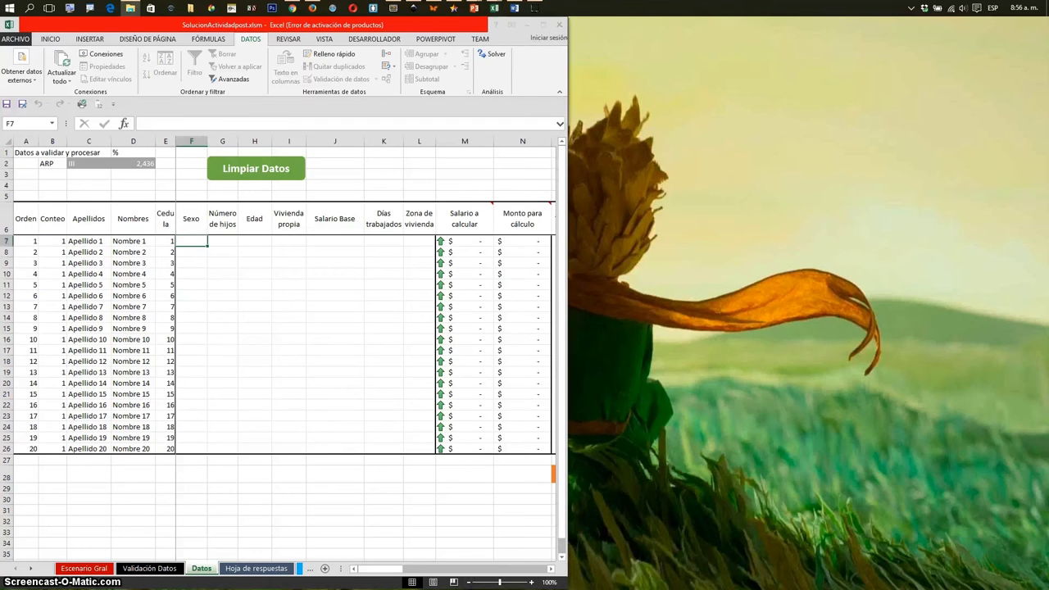
key(alt+Tab)
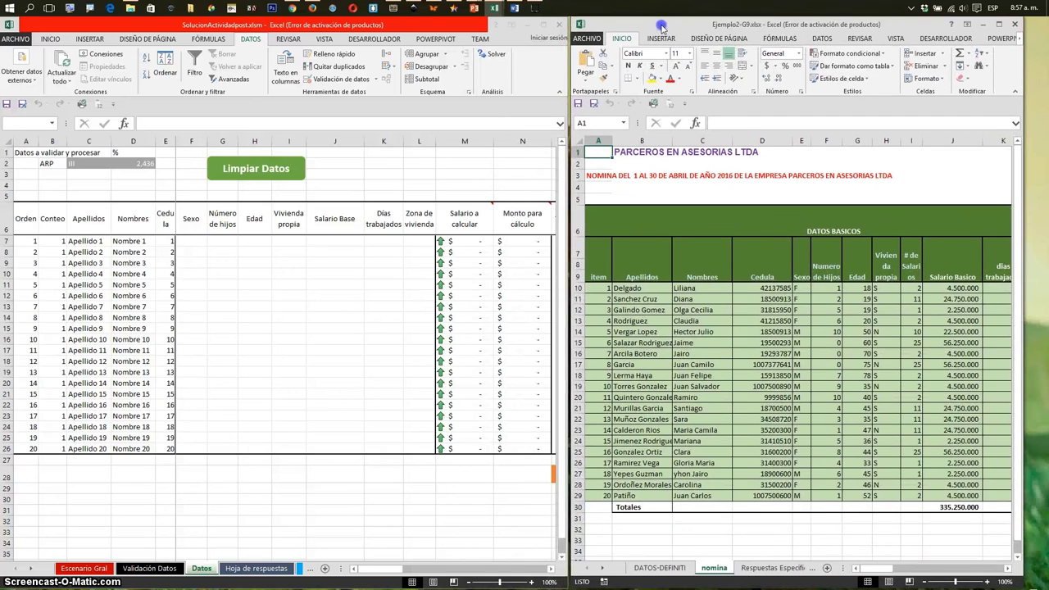
drag(1017, 403, 1045, 406)
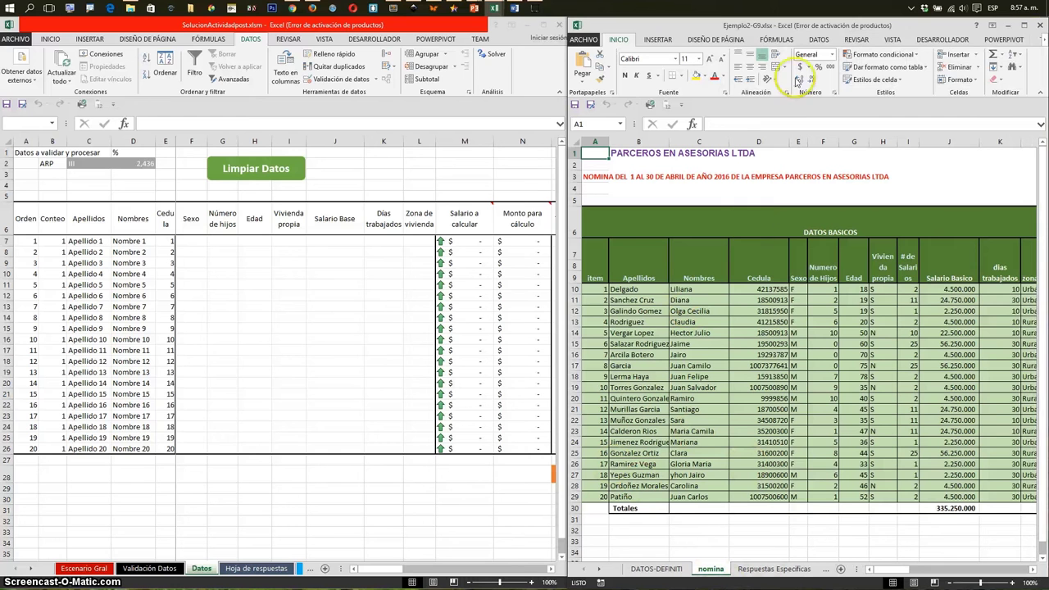
click(261, 306)
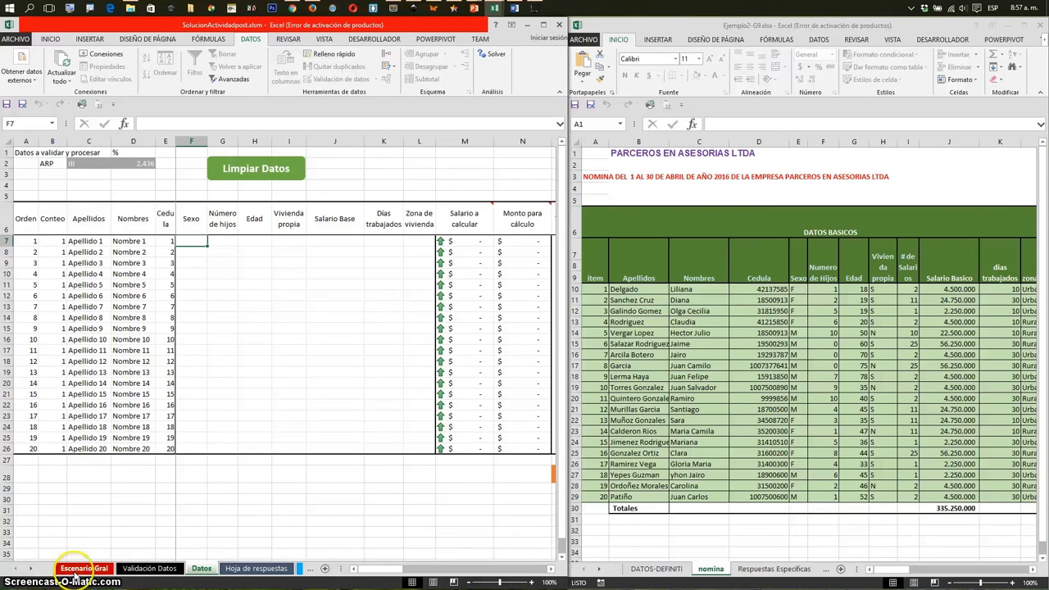
click(81, 568)
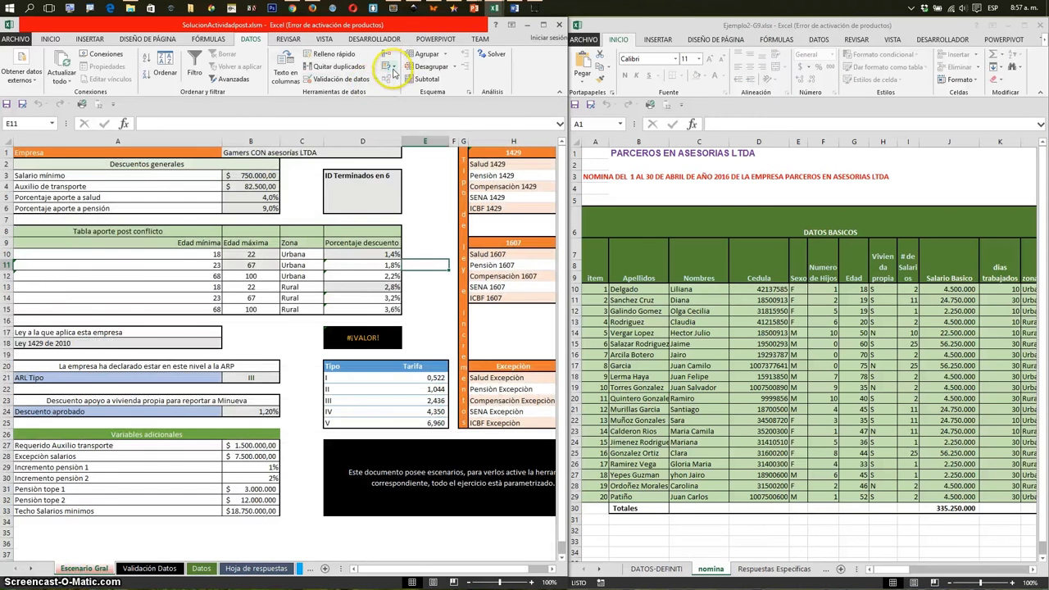
Apply the Terminados en 9 scenario through the Scenario Manager.
click(393, 72)
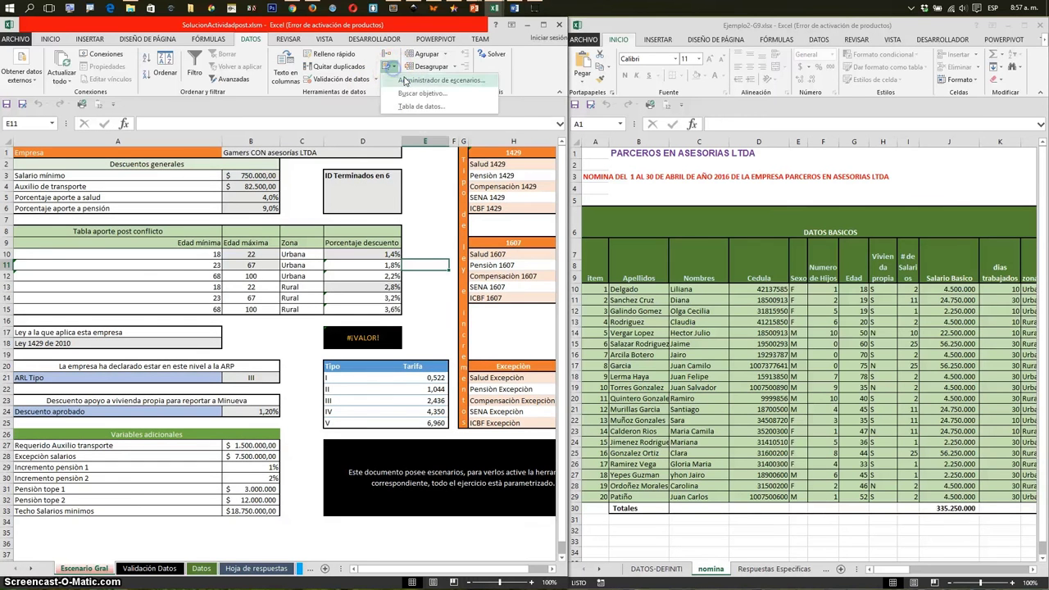
click(419, 85)
click(724, 244)
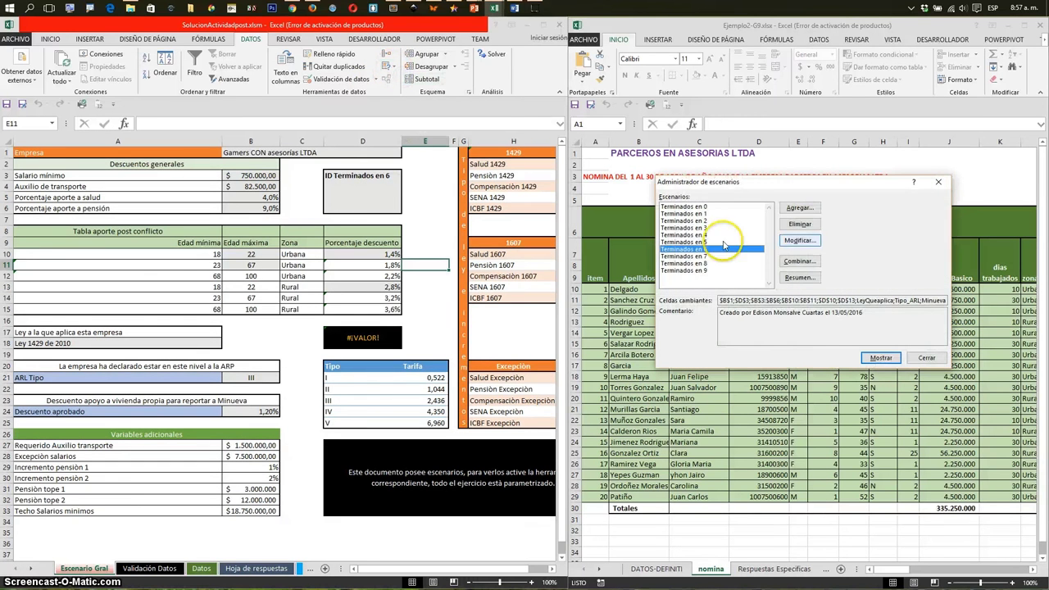
click(693, 270)
click(881, 357)
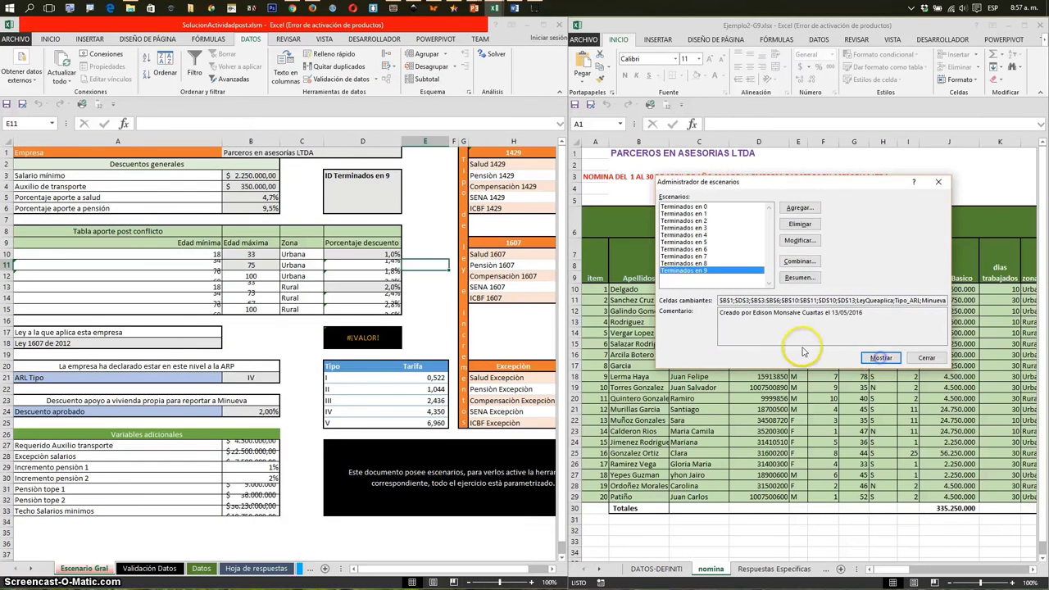
click(914, 358)
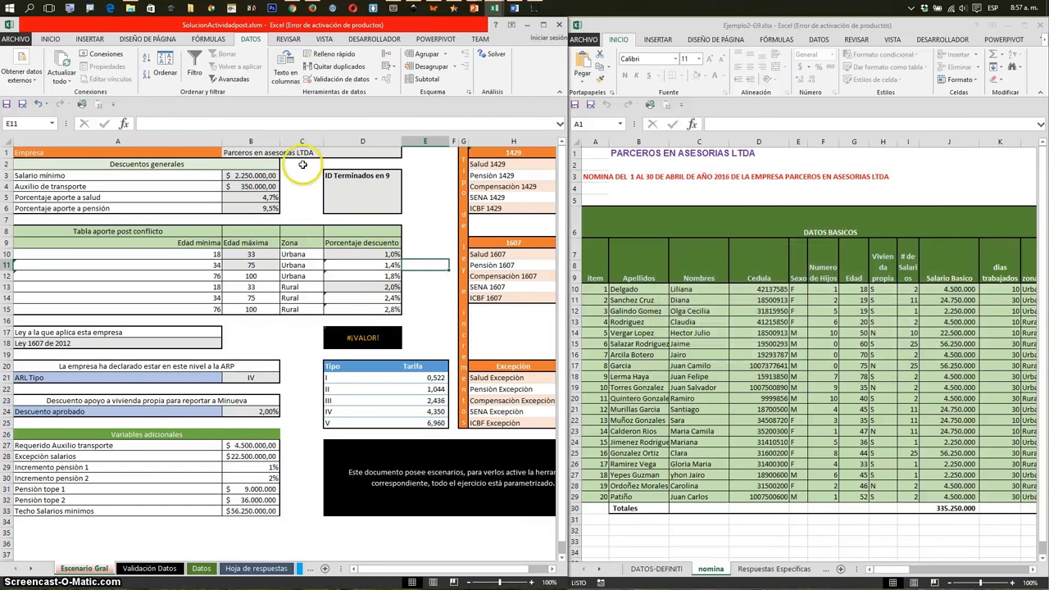
Switch to the Datos sheet and activate the student's payroll workbook.
click(165, 570)
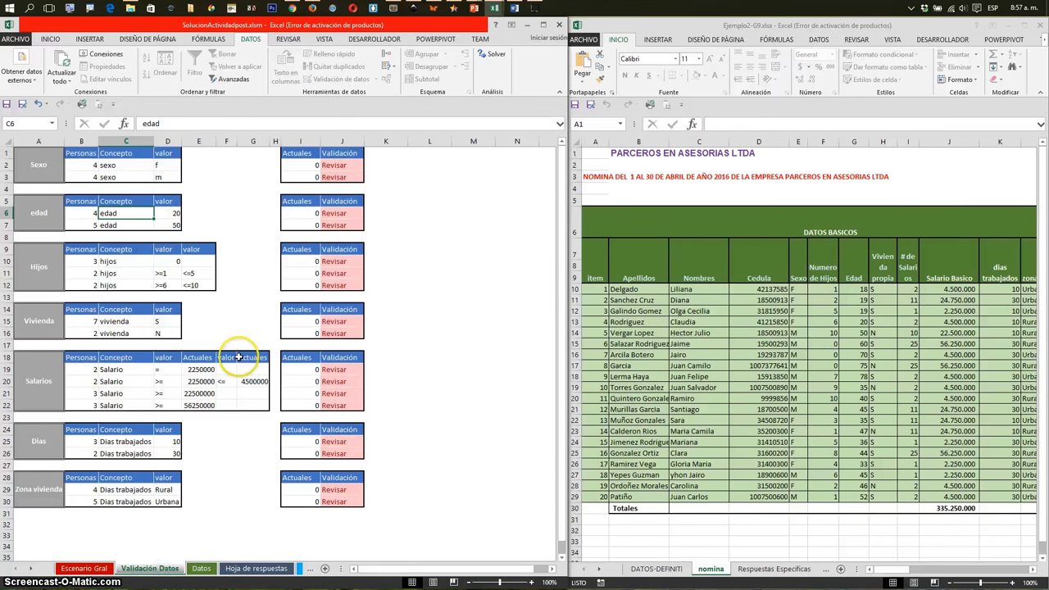
click(201, 568)
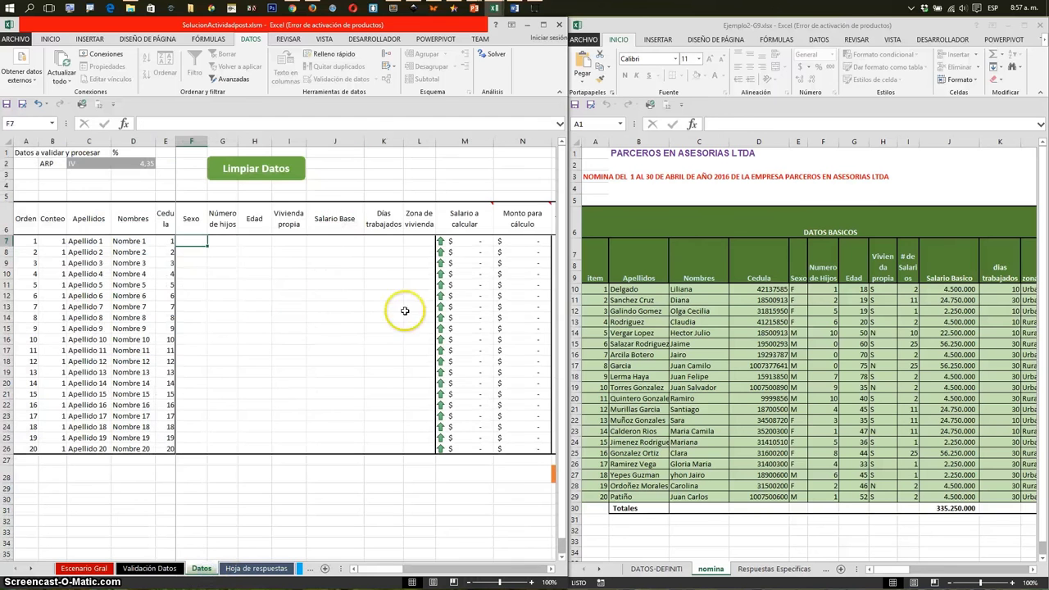
click(825, 312)
Copy the student's sex, children, age and housing columns into Datos at F7.
click(805, 290)
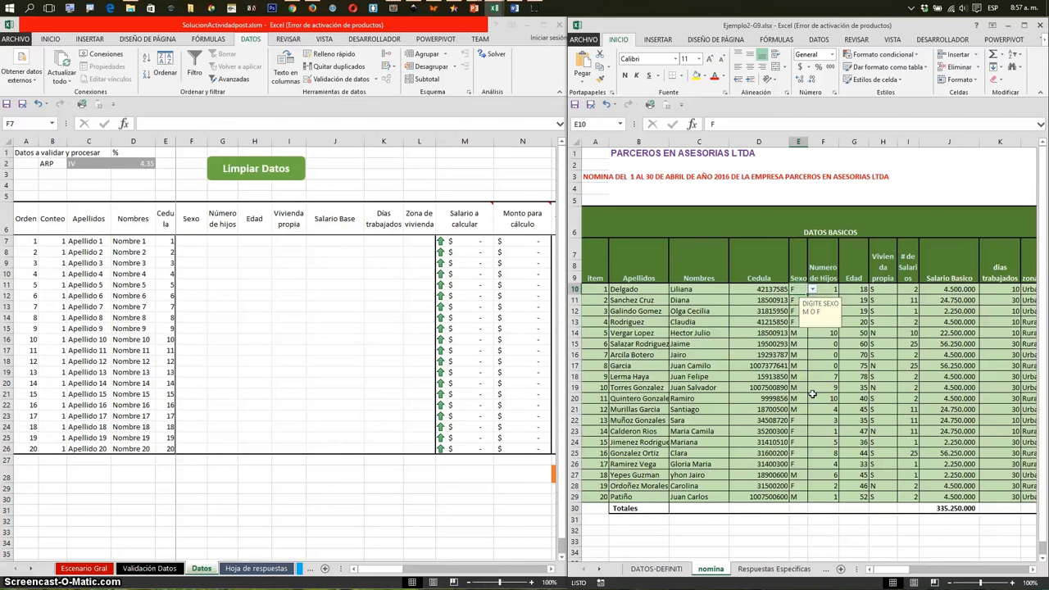
drag(805, 290, 854, 290)
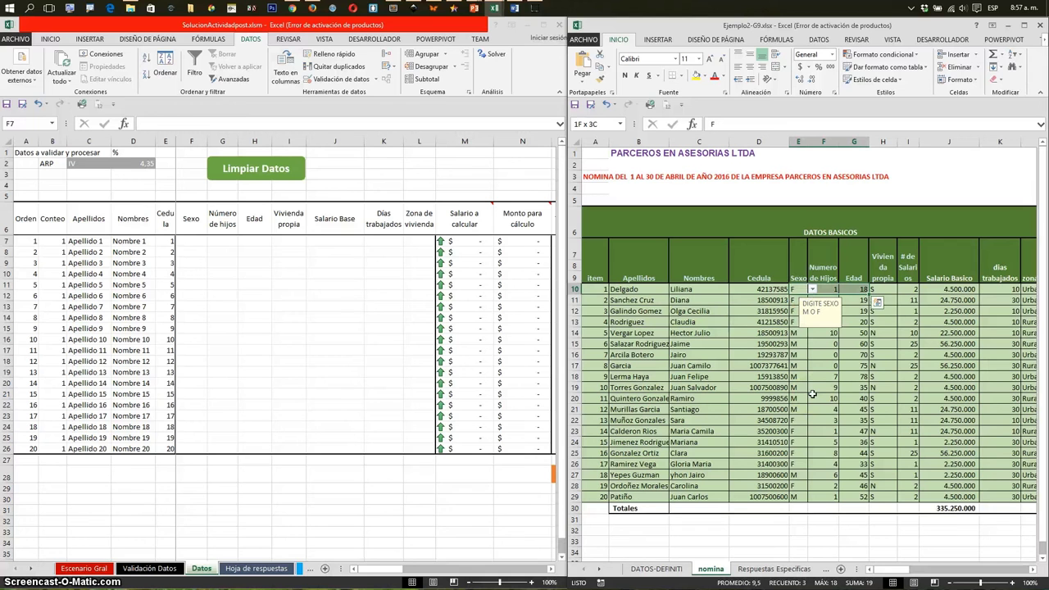
key(shift+Right)
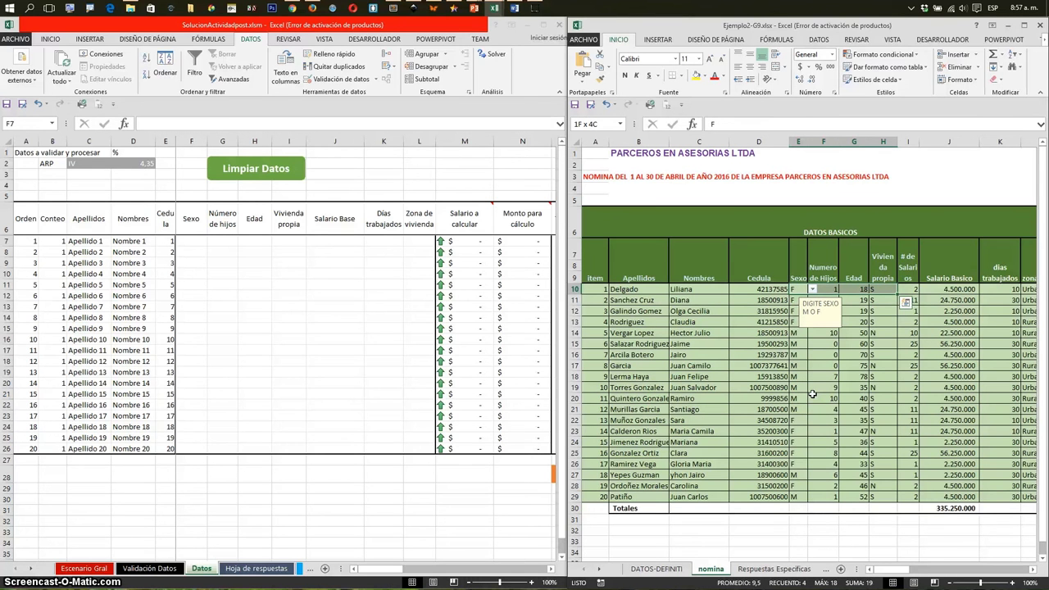
key(ctrl+shift+Down)
key(ctrl+c)
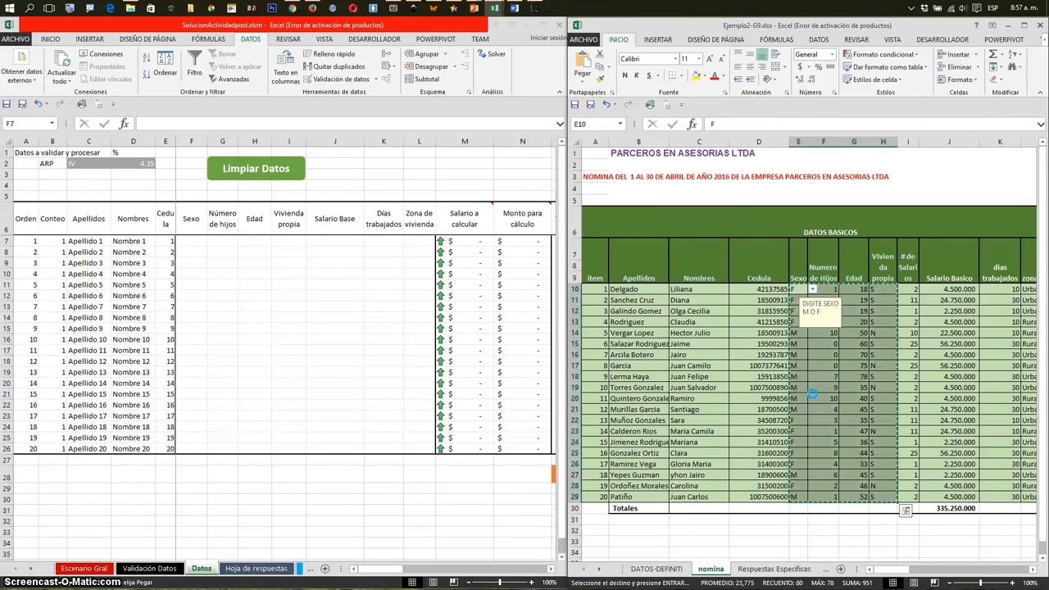
click(201, 242)
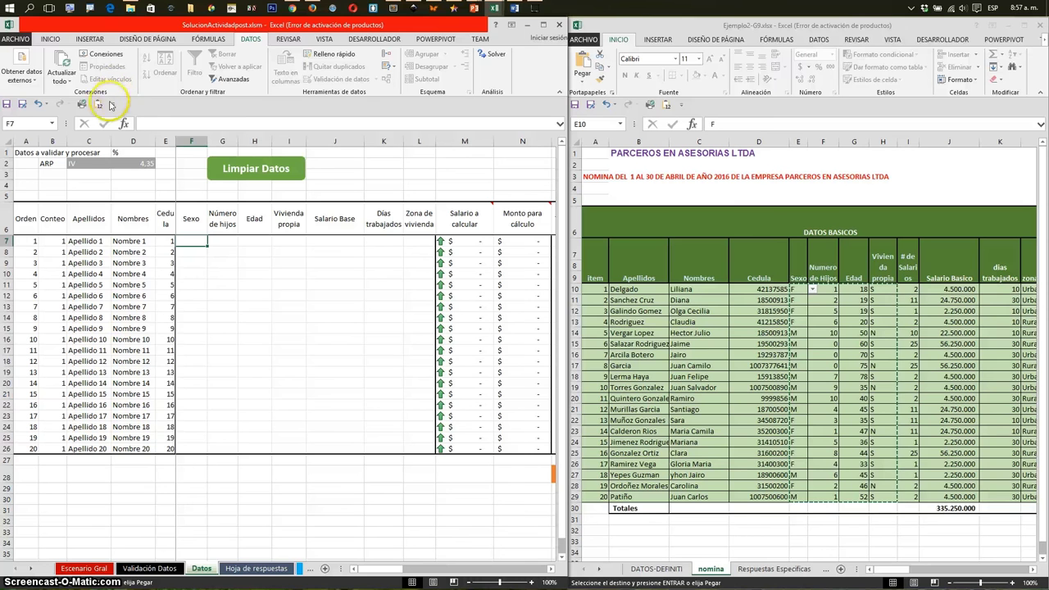
key(ctrl+v)
Copy the employees' base salaries into Datos column J starting at J7.
click(951, 291)
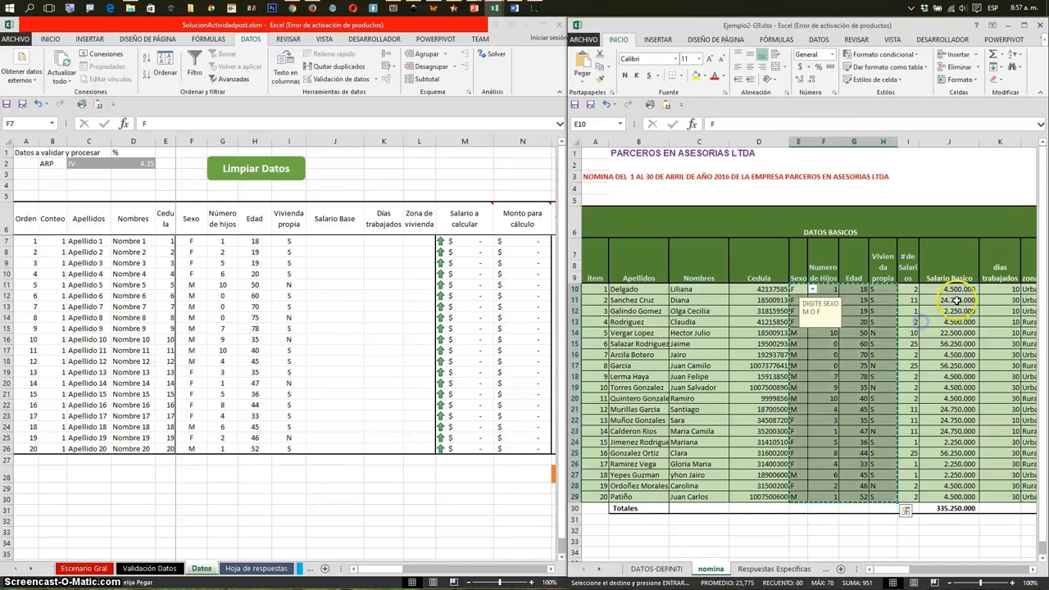
shift+click(949, 497)
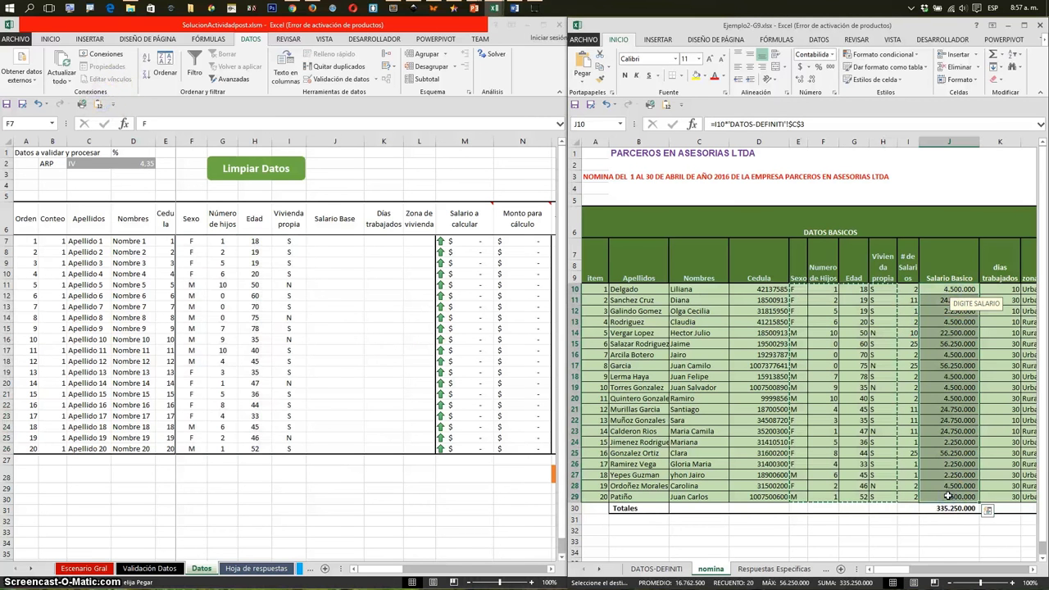
key(ctrl+c)
click(335, 241)
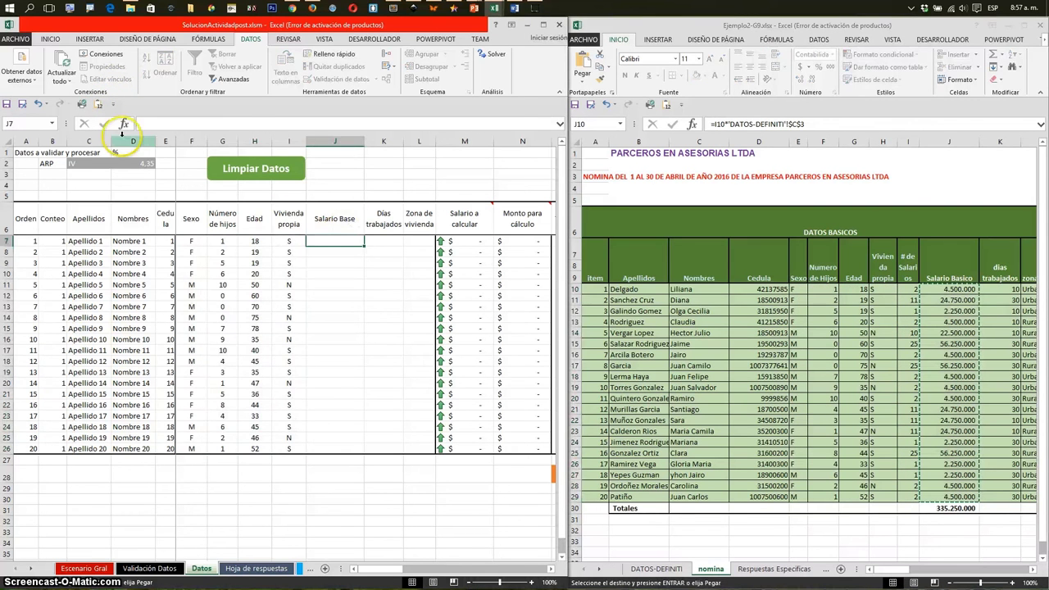
click(98, 105)
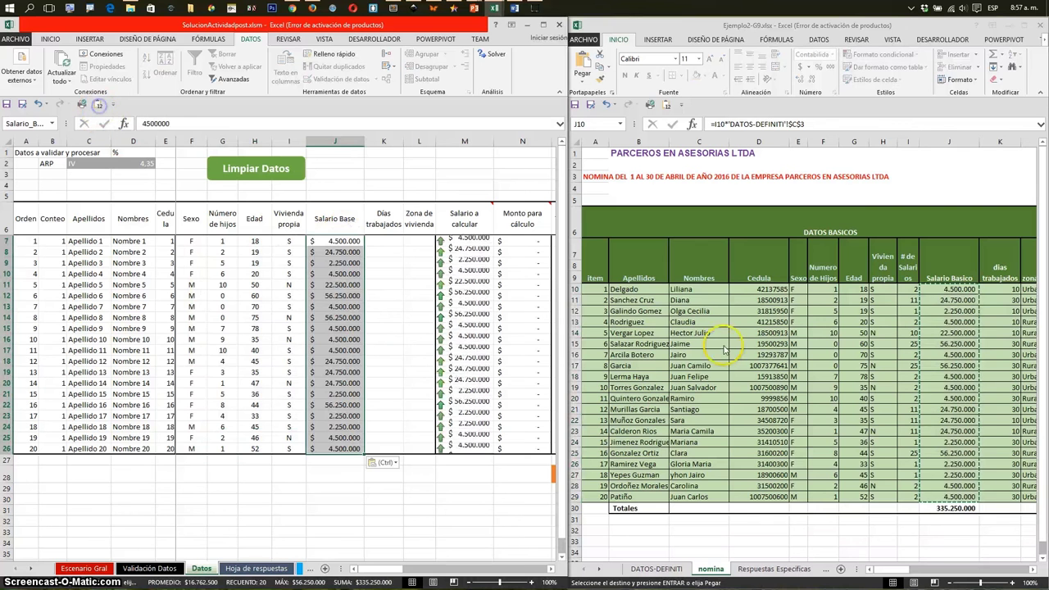
Copy the days worked and housing zone columns into Datos at K7.
click(1002, 290)
key(shift+Right)
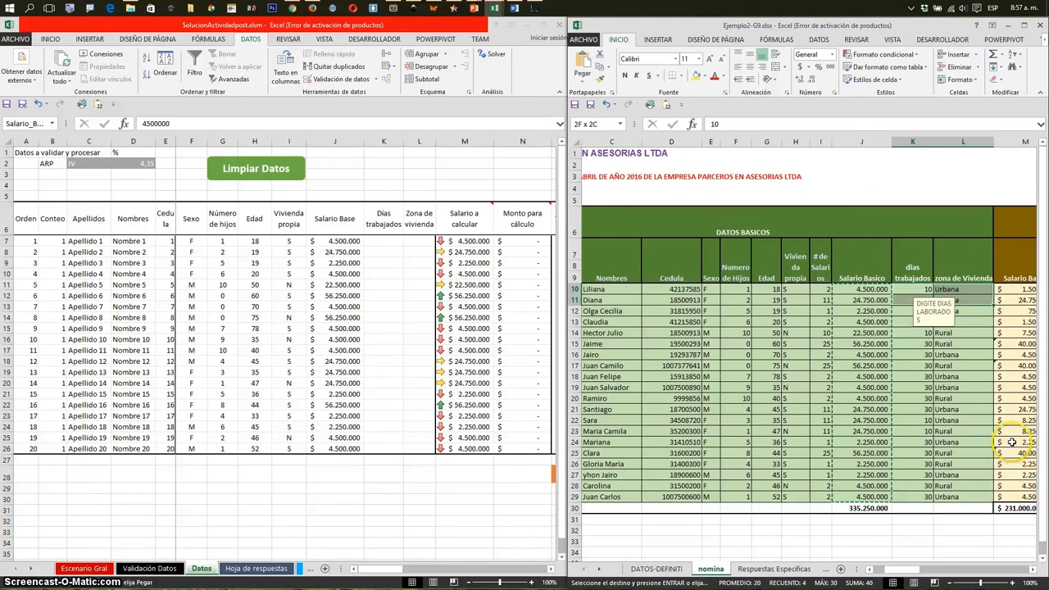
key(ctrl+shift+Down)
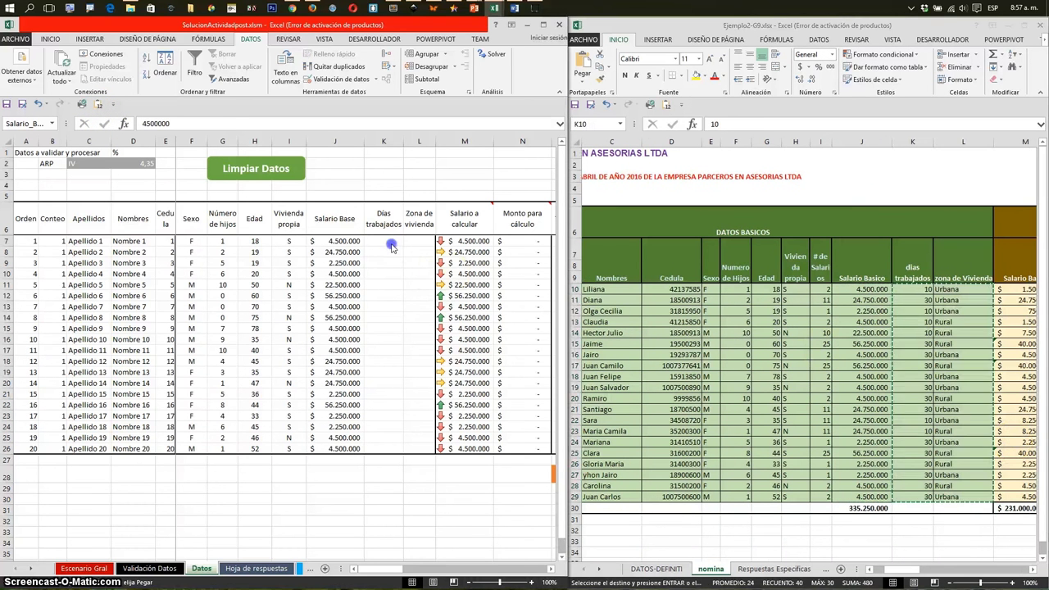
click(384, 241)
click(98, 105)
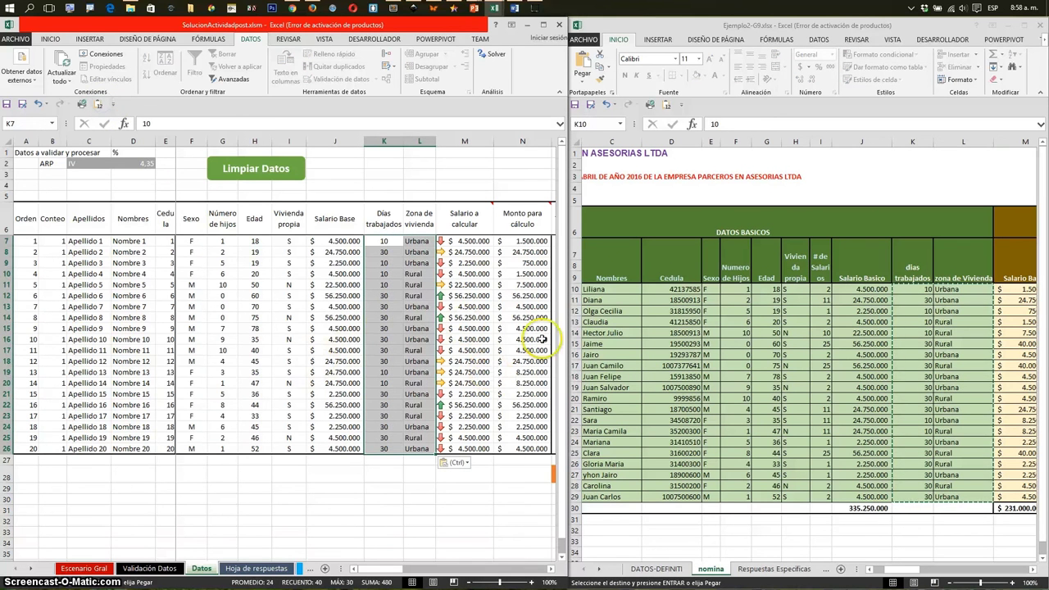
Verify pasted salaries and Monto para cálculo values in M12, M14 and M22, then view Validación Datos.
click(336, 361)
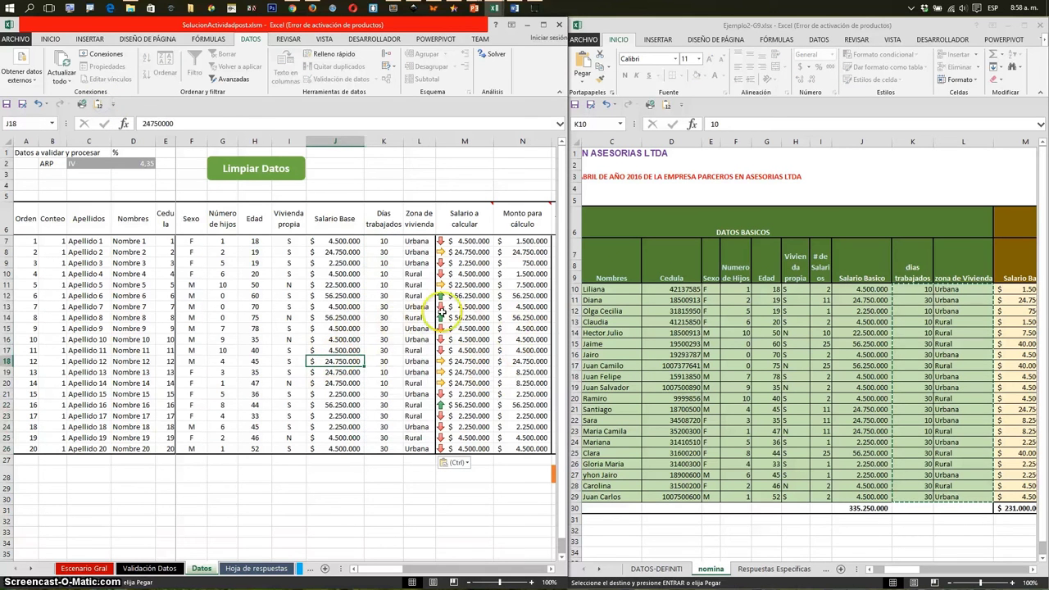
click(482, 297)
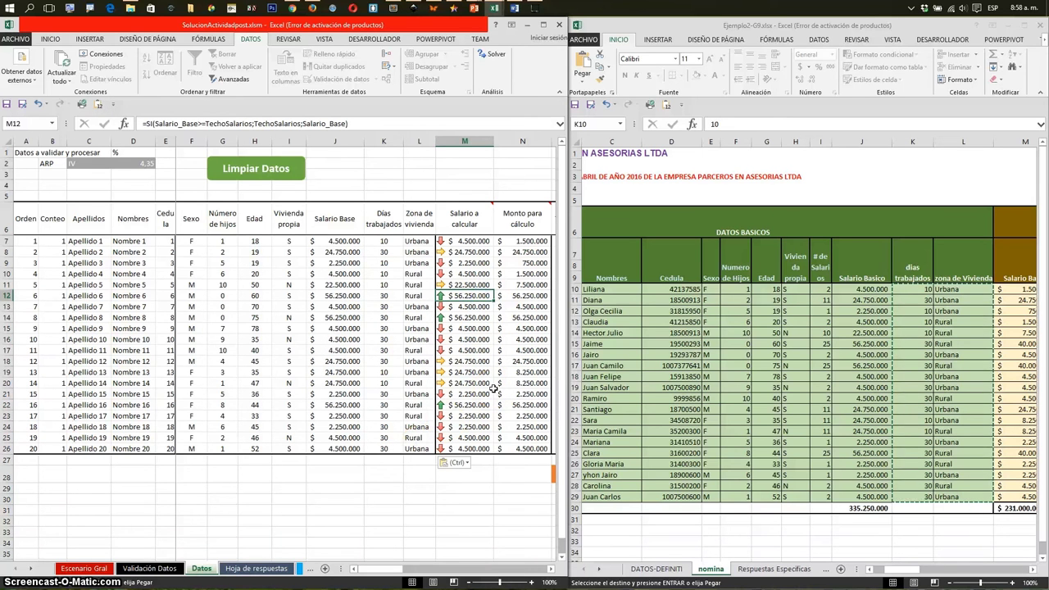
click(478, 404)
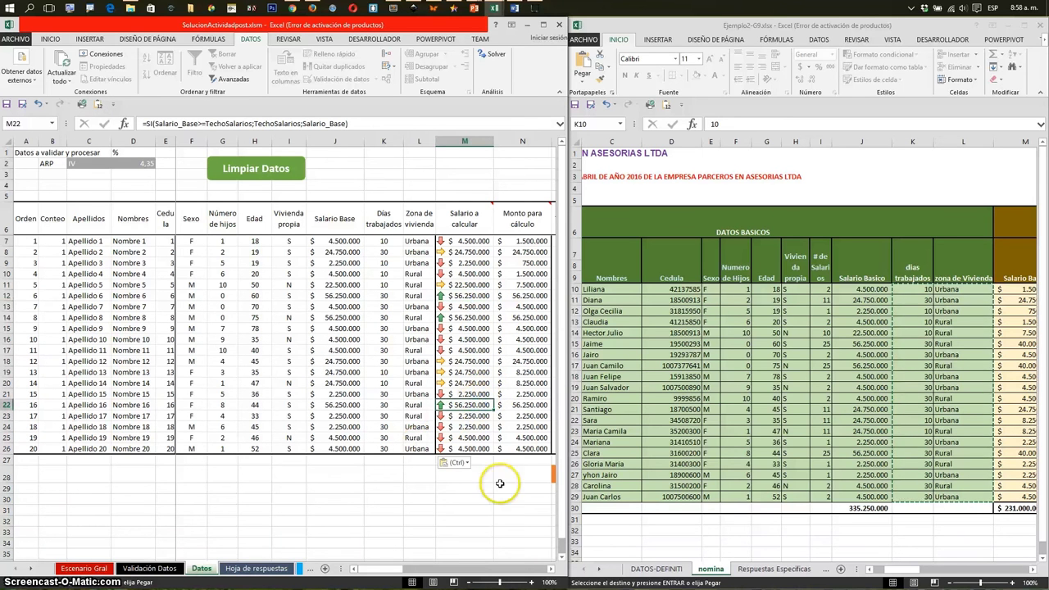
click(471, 318)
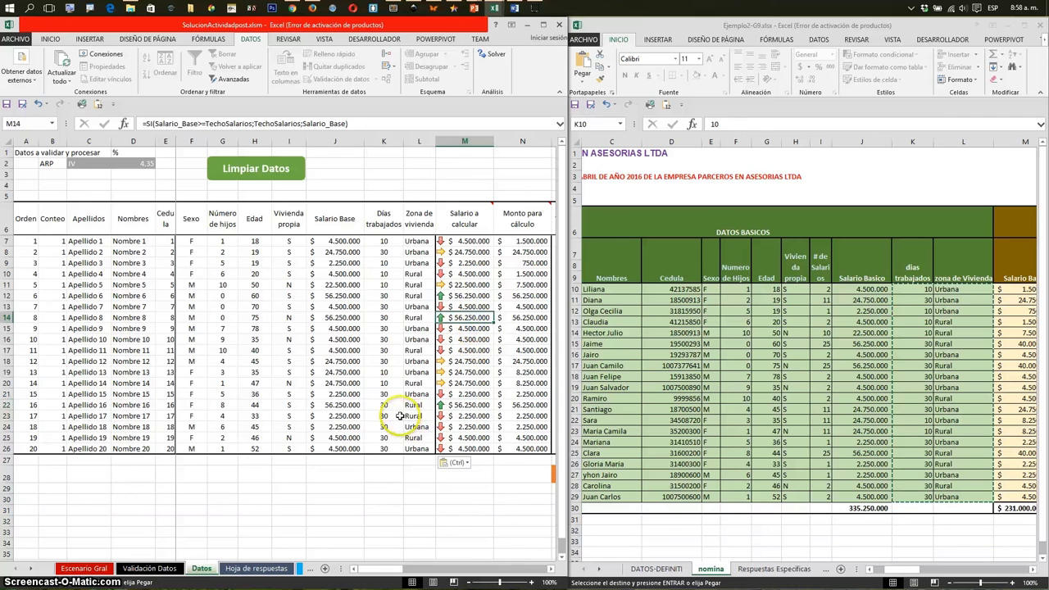
click(129, 569)
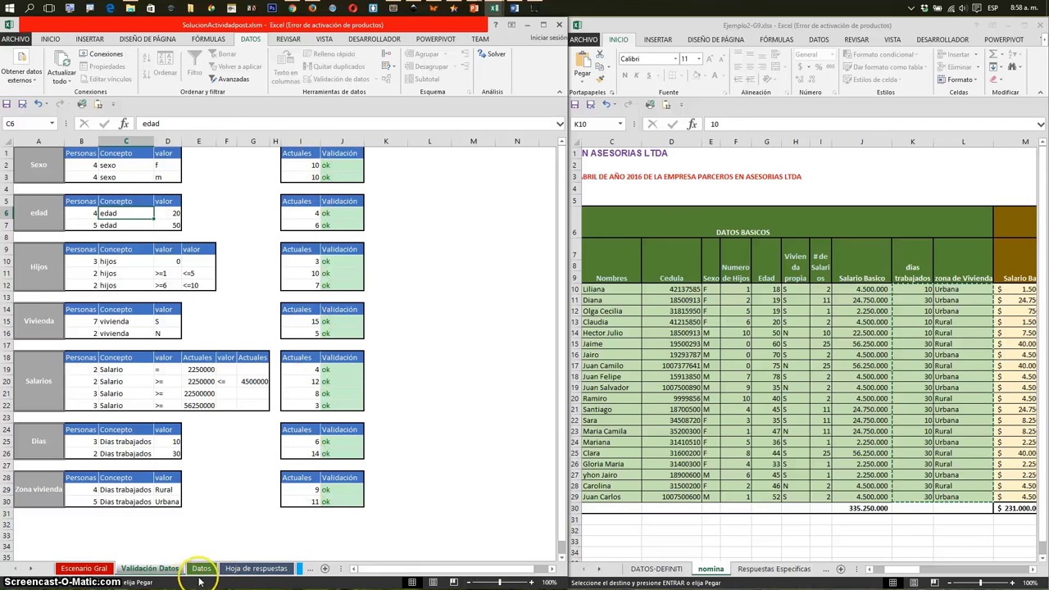
Paste the student's Respuestas Especificas totals C2:C11 into Estudiante E2 and widen column F.
click(237, 568)
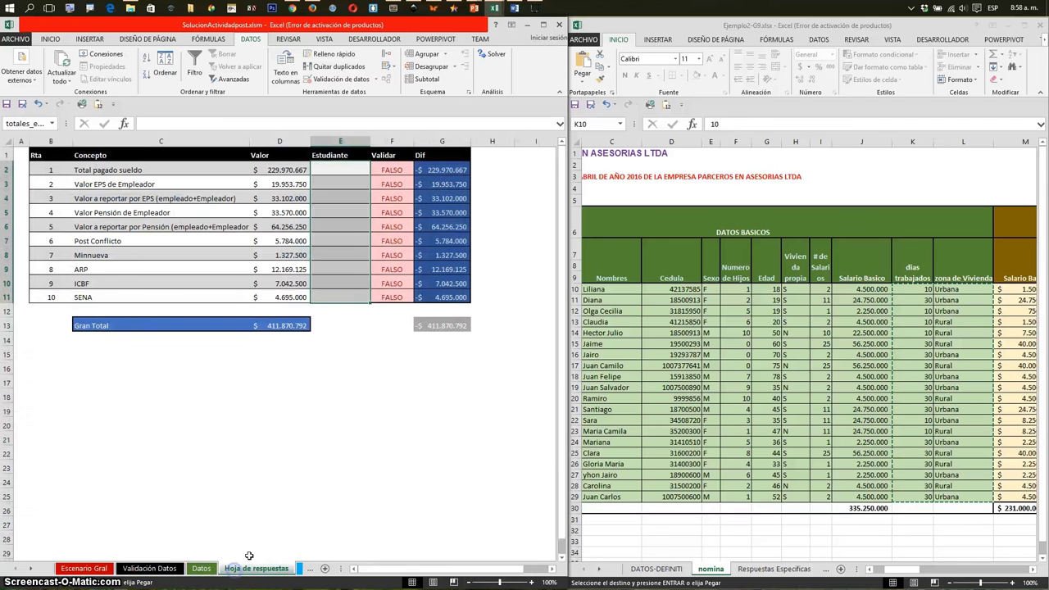
click(774, 568)
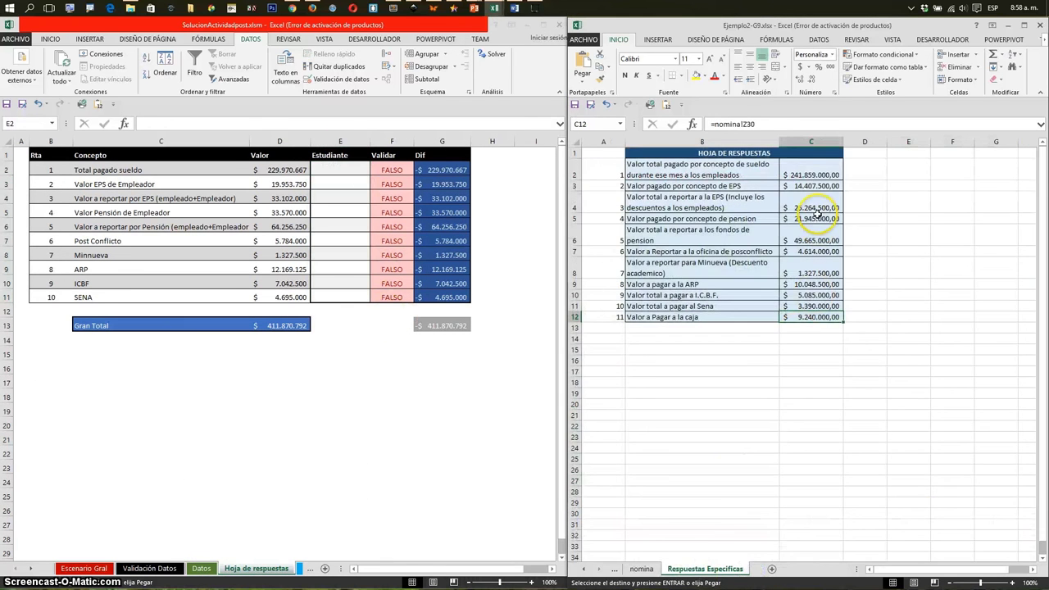
drag(816, 172, 818, 301)
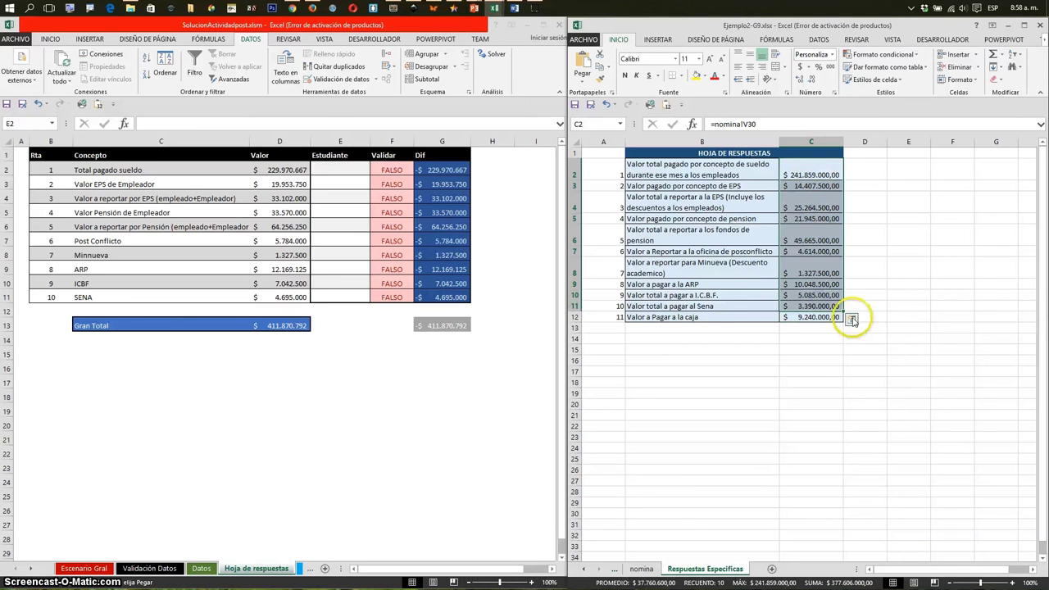
key(ctrl+c)
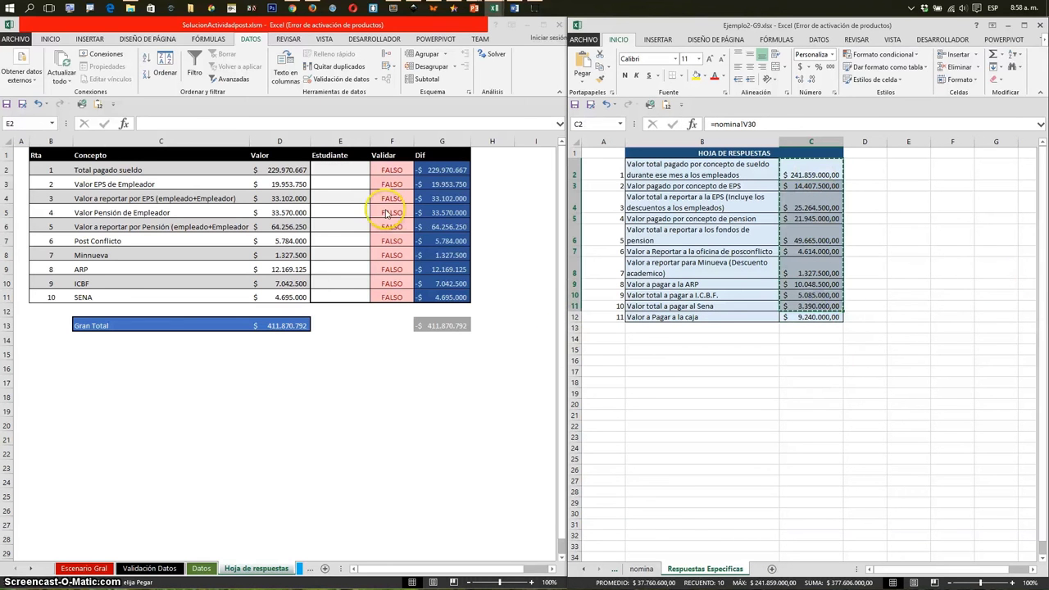
click(352, 184)
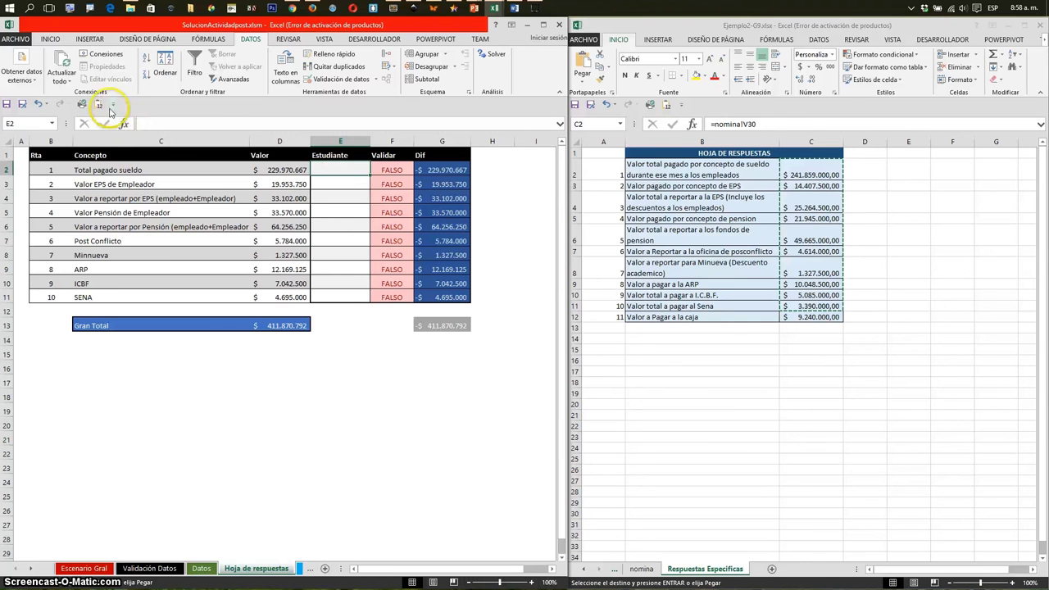
click(99, 105)
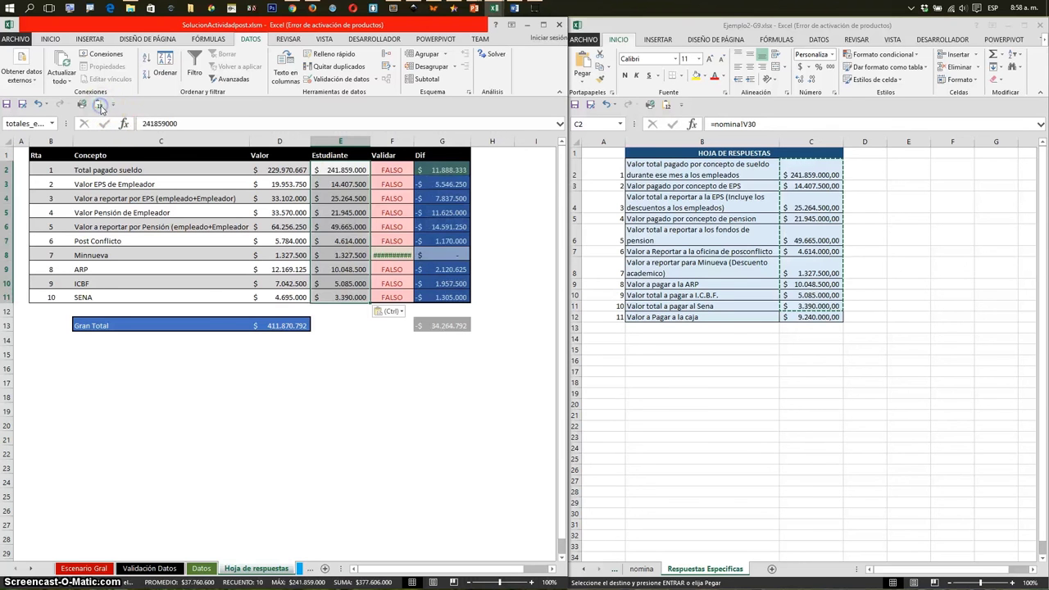
click(316, 284)
double_click(415, 141)
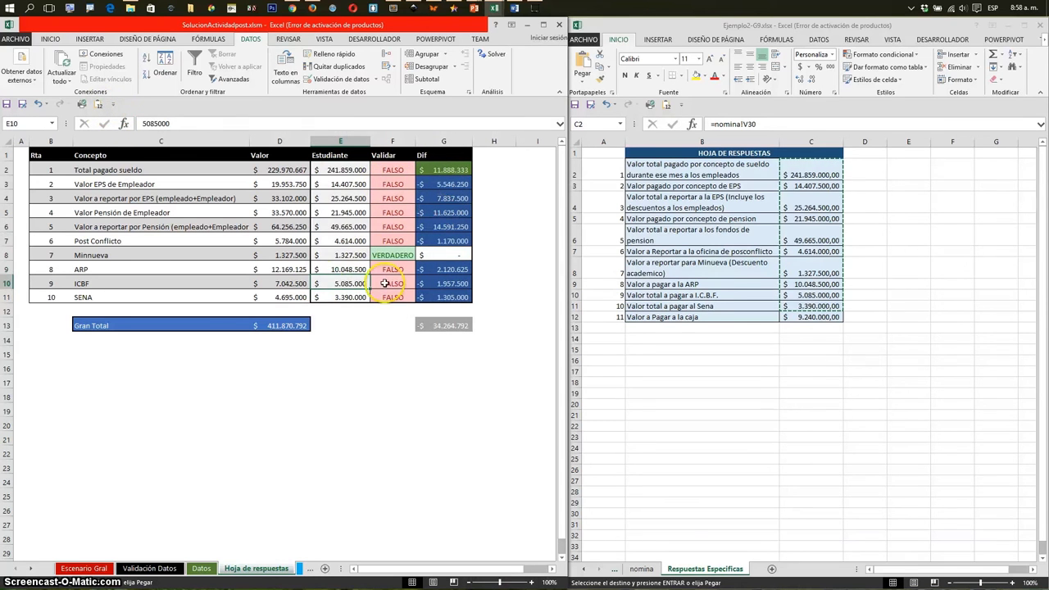
Review Minnueva in E8, the Dif formulas in G2 and G13, and pension in E5.
click(328, 256)
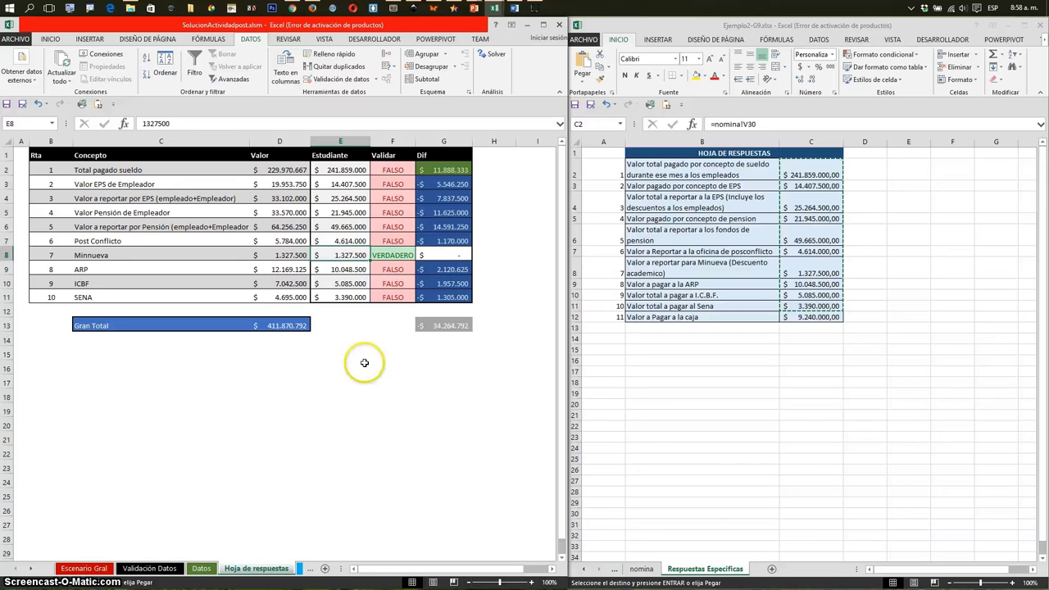
click(447, 326)
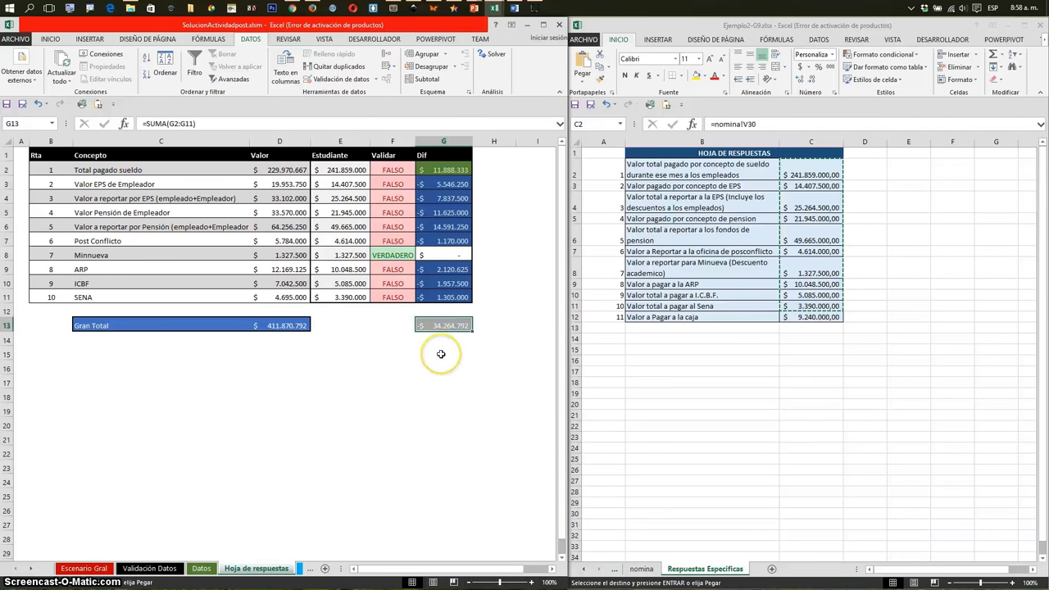
click(444, 170)
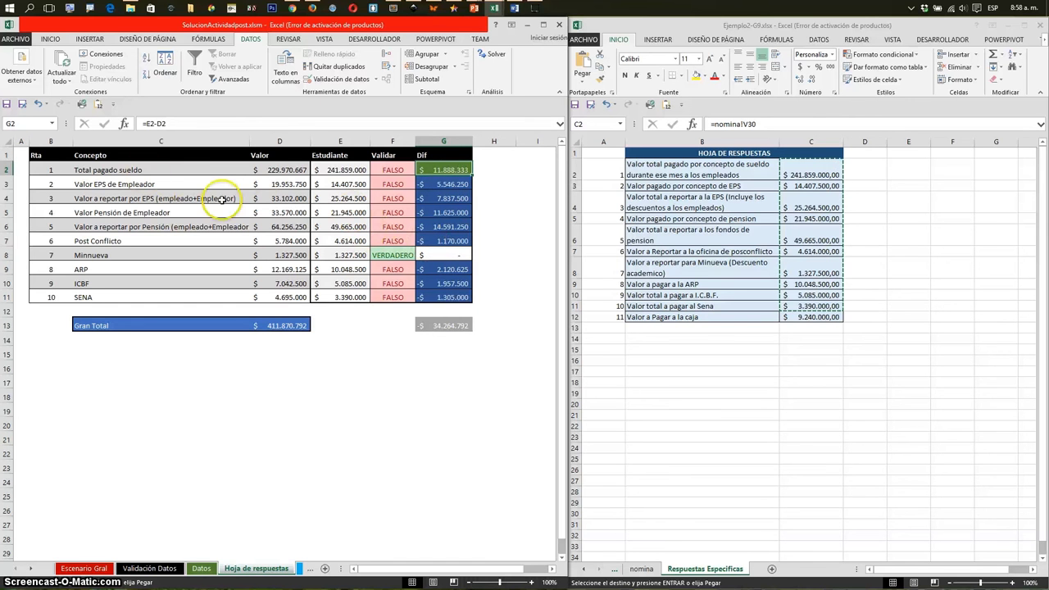
click(344, 212)
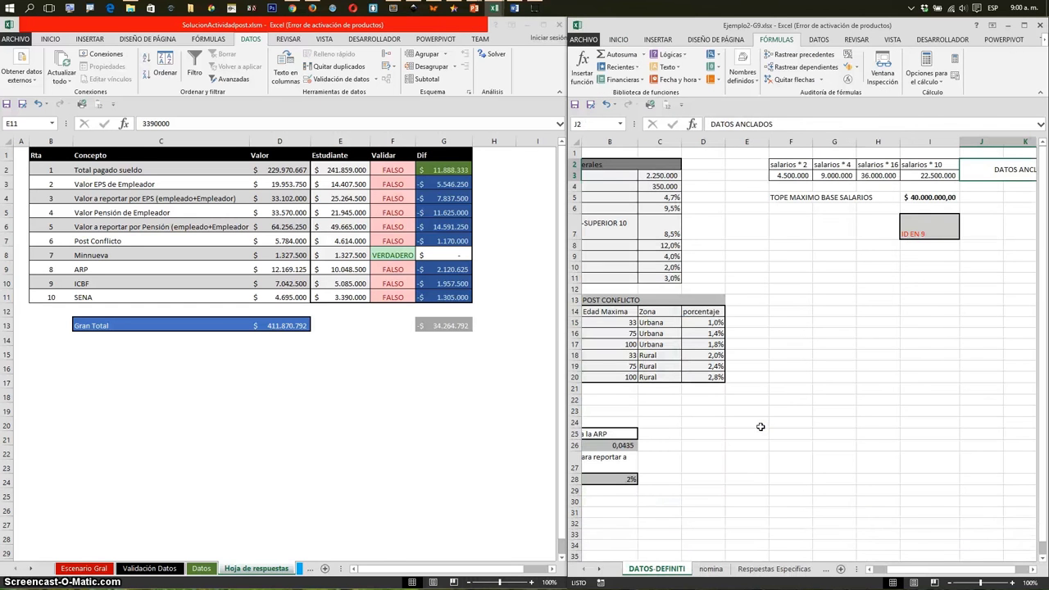
Close the previous student's workbook, answering the save prompt.
click(821, 393)
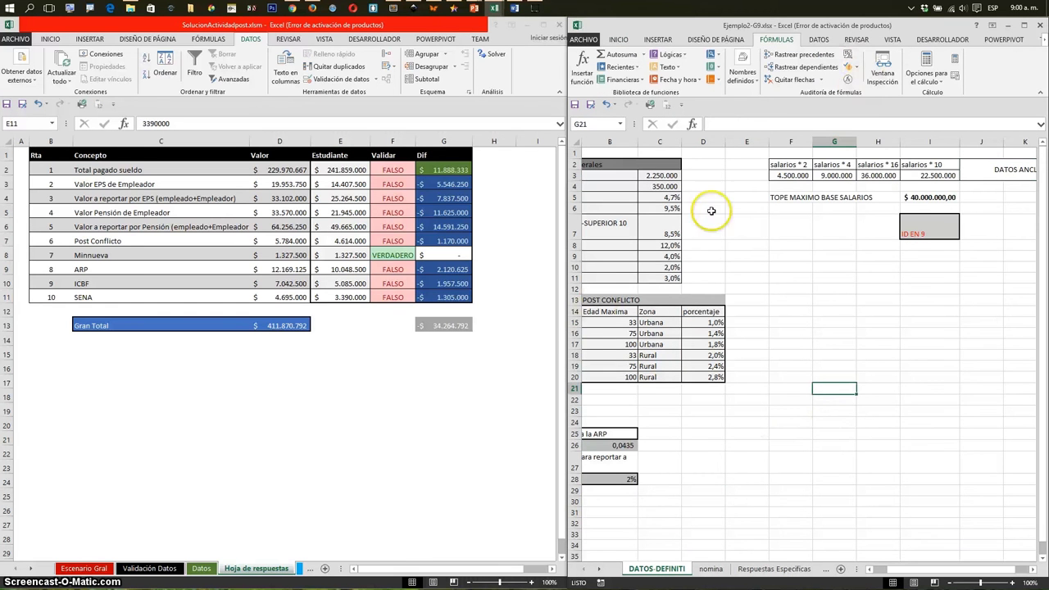
click(1039, 25)
click(523, 321)
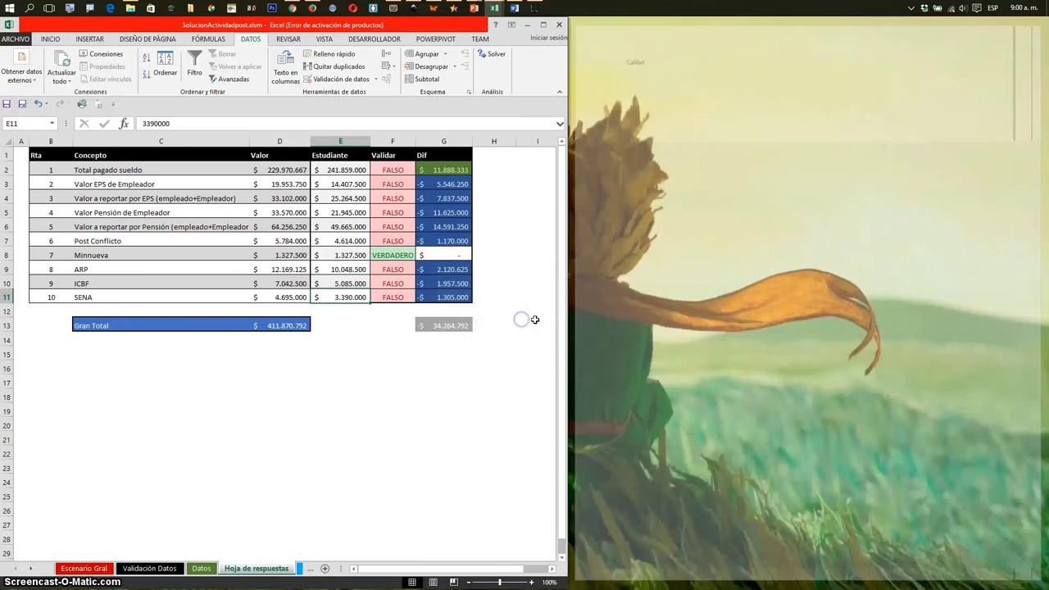
Clear Datos with Limpiar Datos and enlarge the Ejemplo1-G4 workbook window.
click(202, 568)
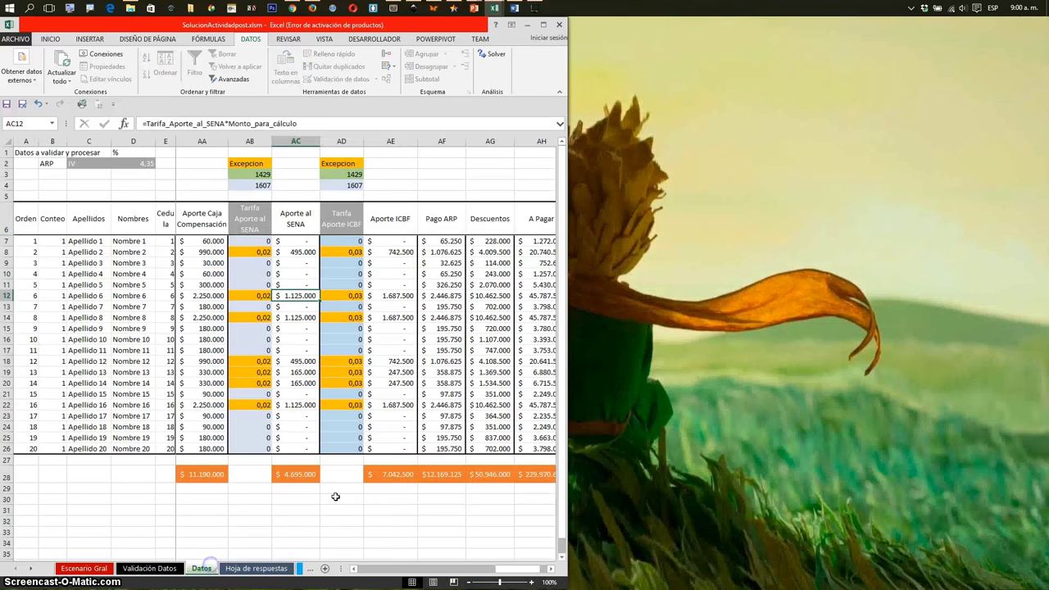
drag(375, 569, 361, 569)
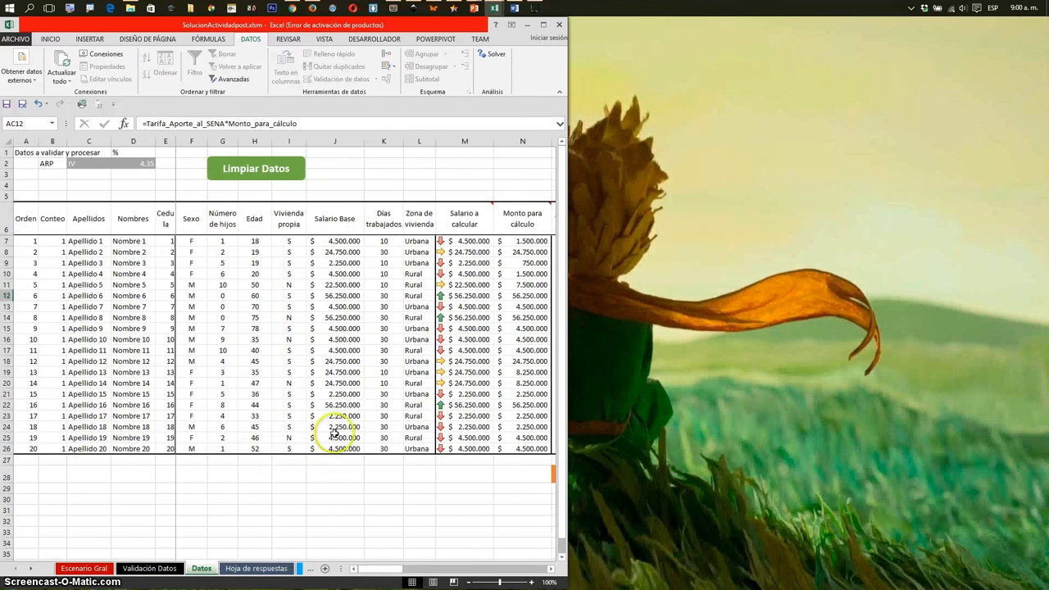
click(256, 168)
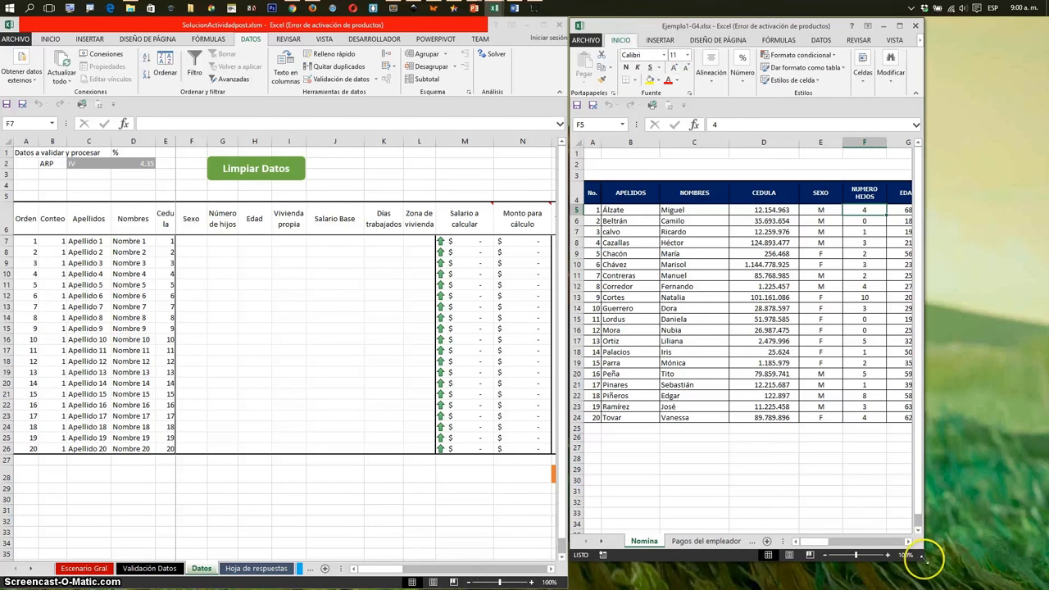
drag(910, 544, 1046, 587)
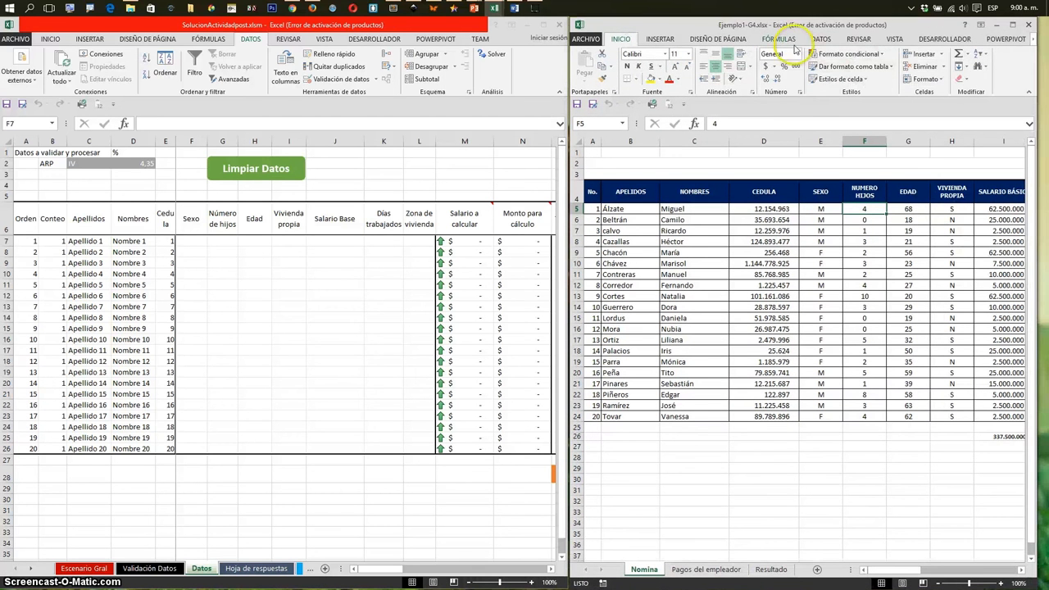
Show the Terminados en 4 scenario (Fantasias Master LTDA) on Escenario Gral, then switch to Datos.
click(403, 277)
click(83, 568)
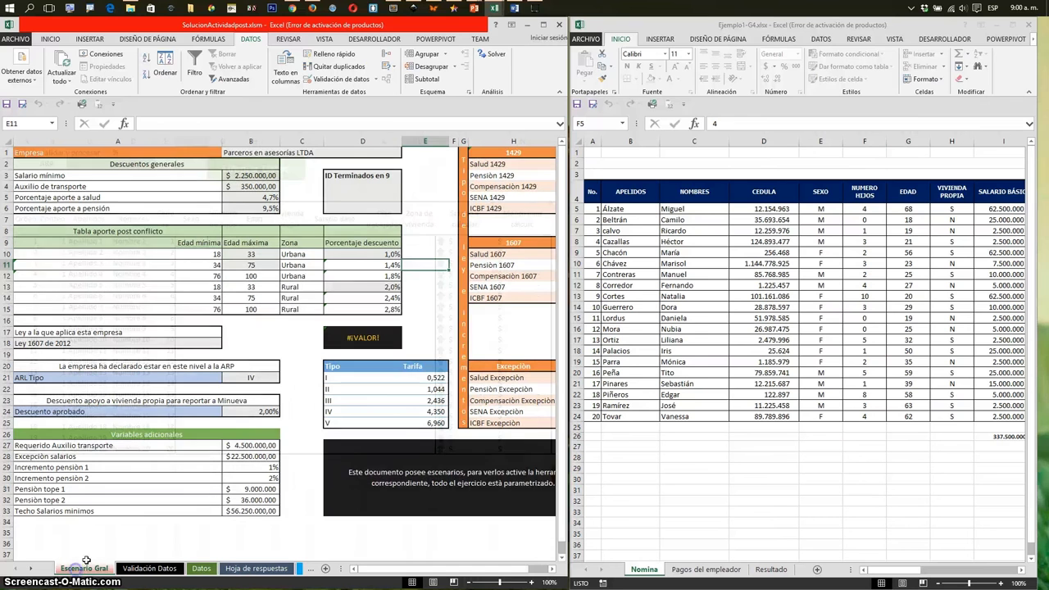
click(389, 67)
click(412, 79)
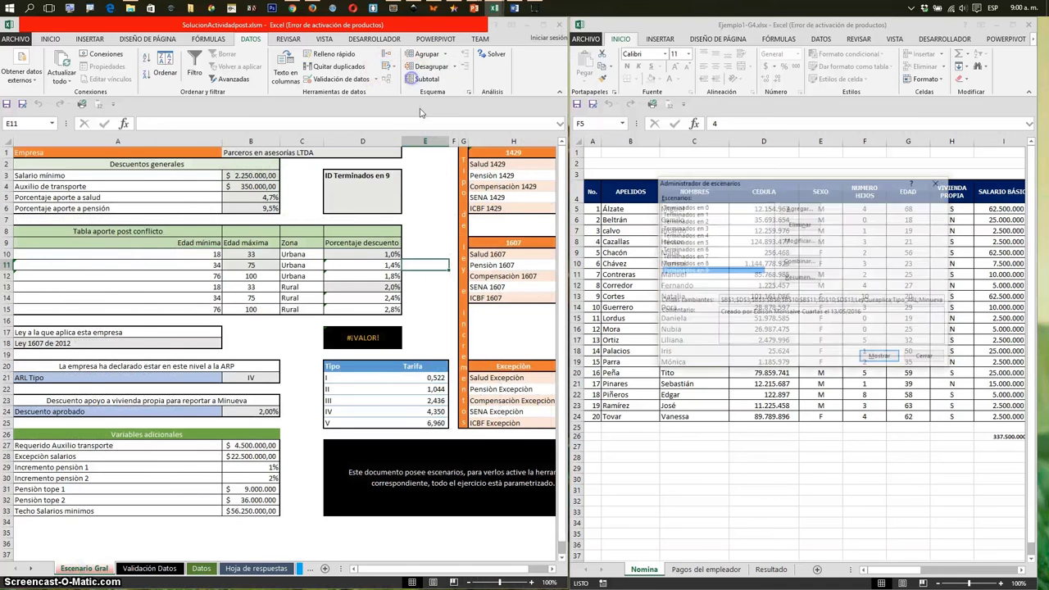
click(710, 234)
click(881, 357)
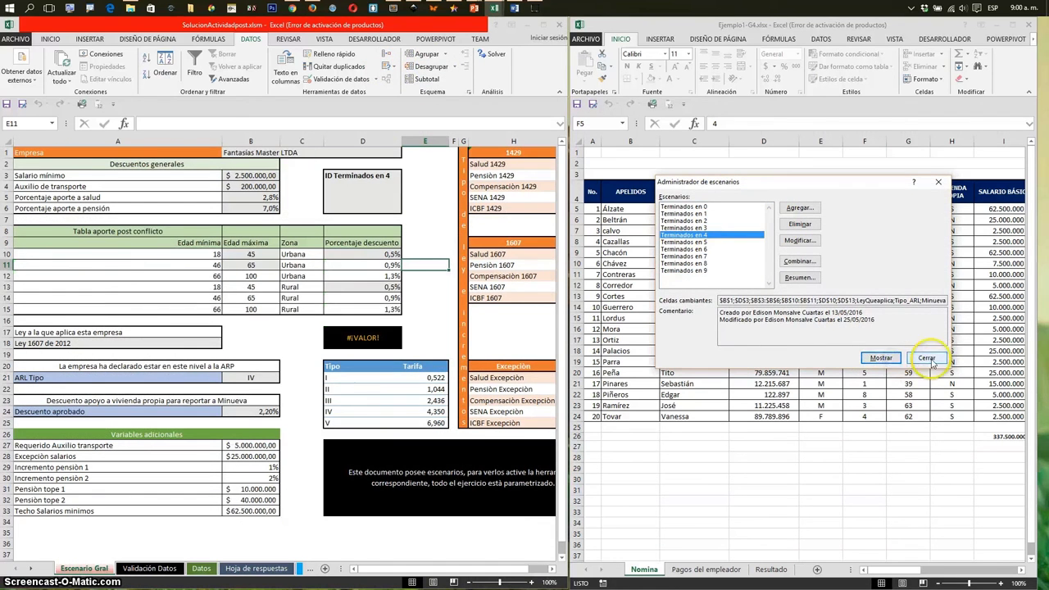
click(926, 357)
click(149, 568)
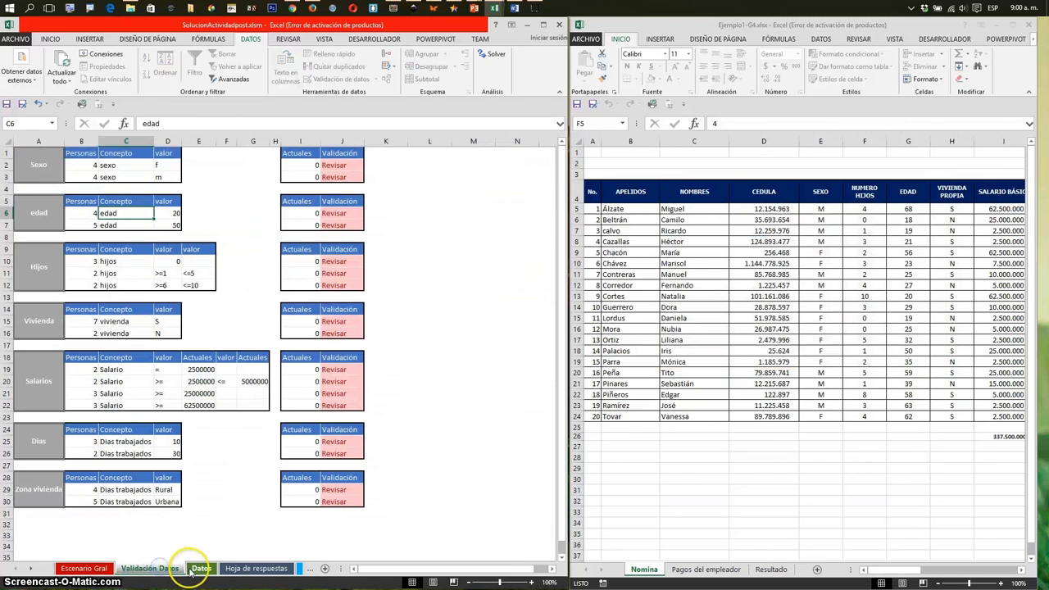
click(200, 569)
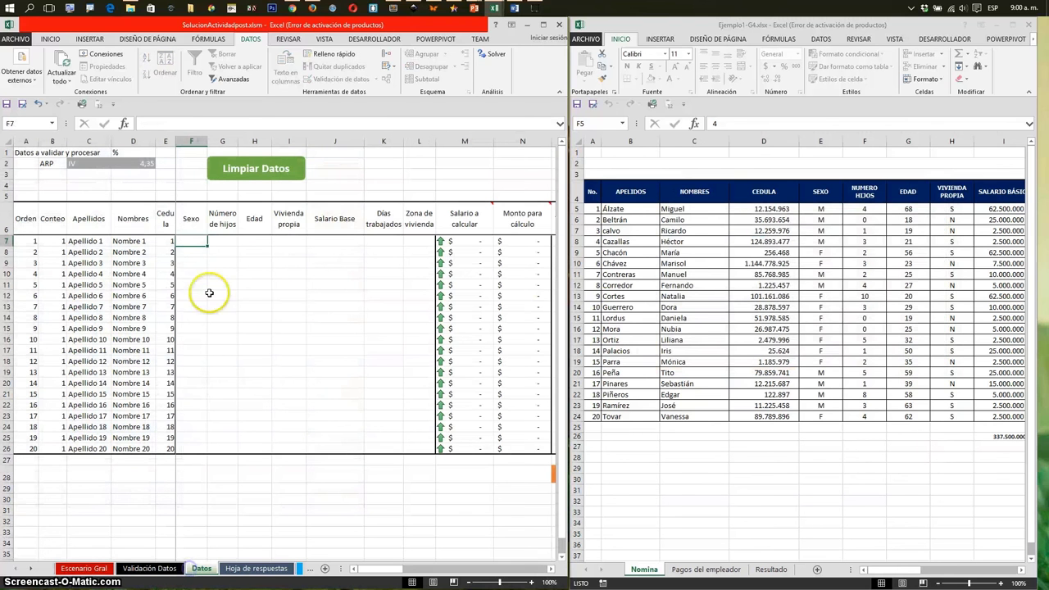
Copy the student's SEXO through DIAS LABORALES block E5:J24 into Datos at F7.
click(821, 210)
key(shift+Right)
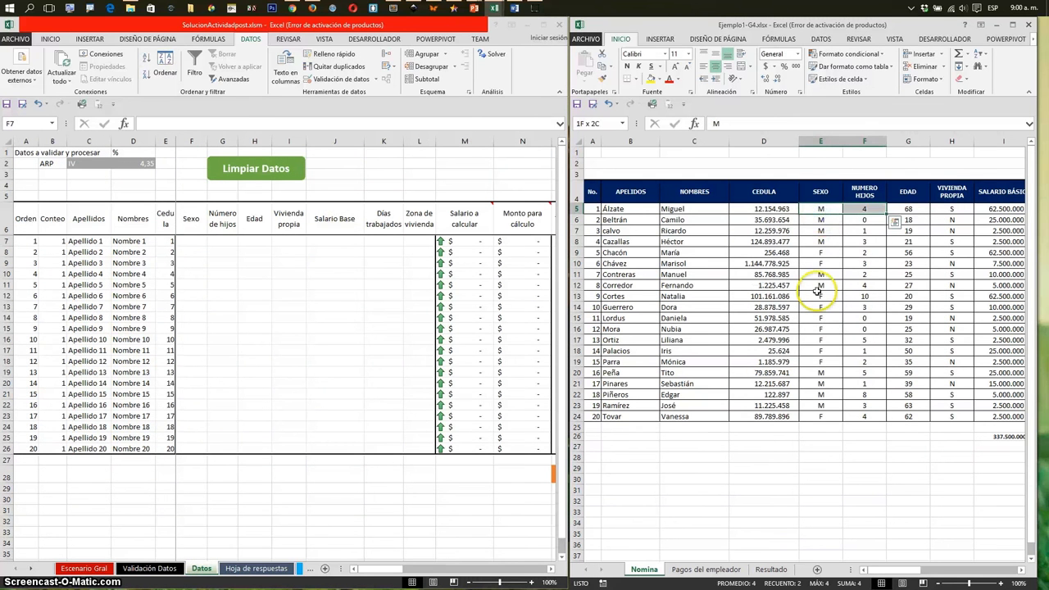
key(shift+Right)
key(shift+Right)
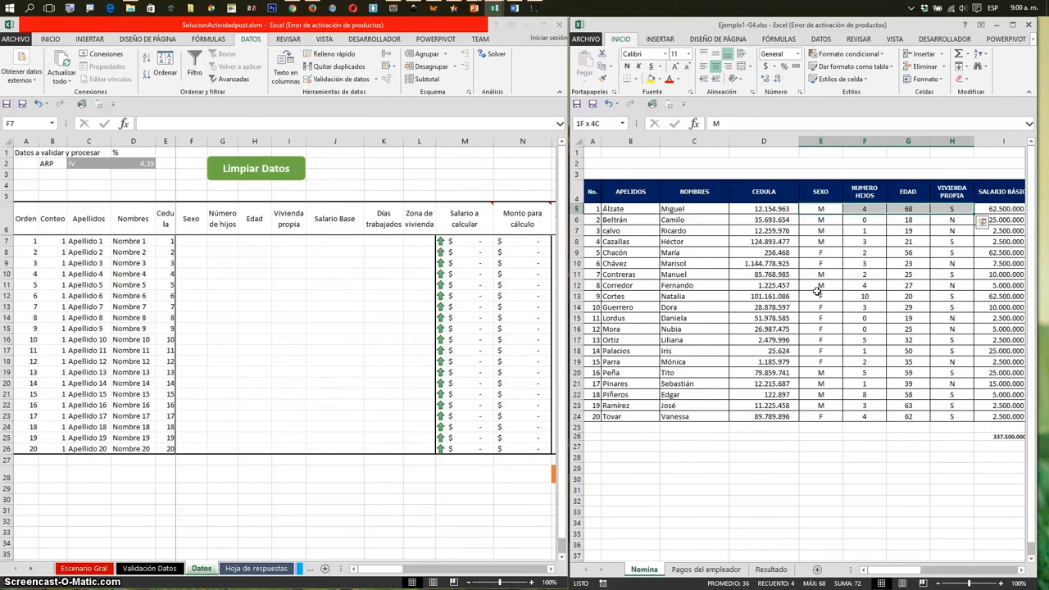
key(shift+Right)
key(shift+Right)
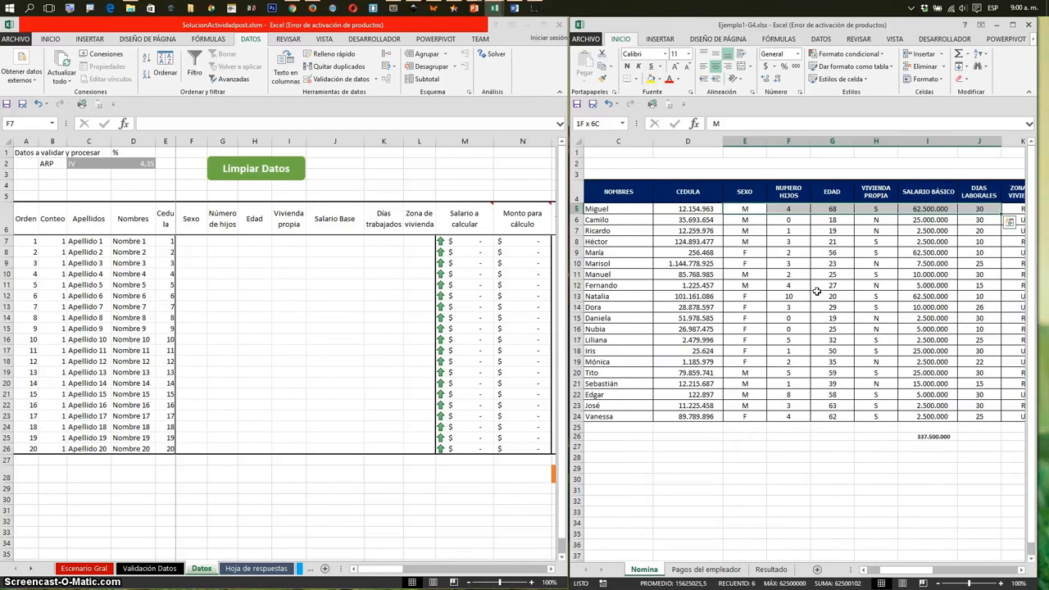
key(shift+Right)
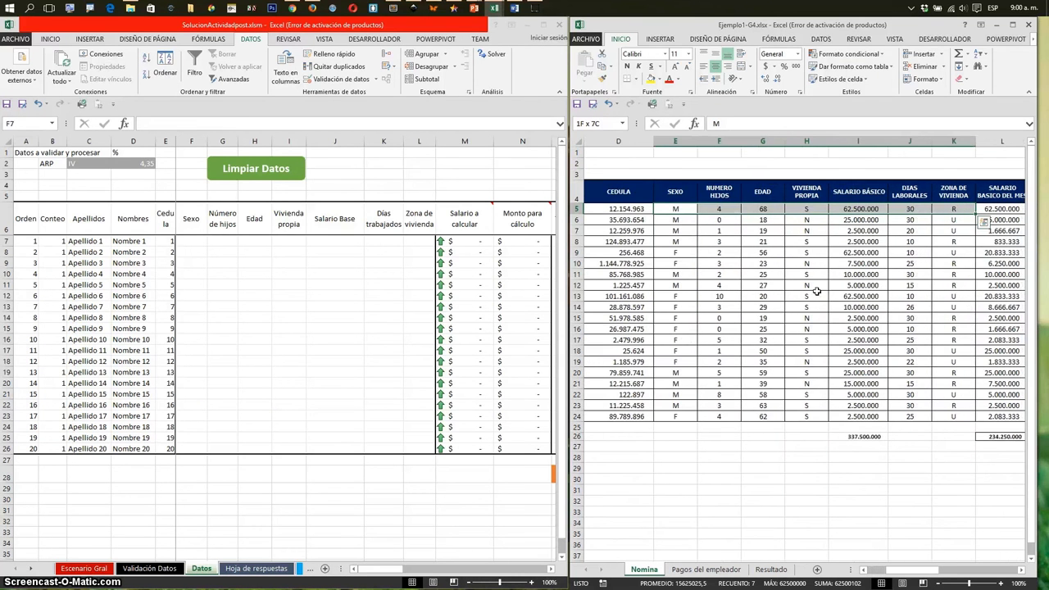
key(ctrl+q)
key(Escape)
key(ctrl+q)
key(Escape)
key(shift+Left)
key(ctrl+shift+Down)
key(ctrl+c)
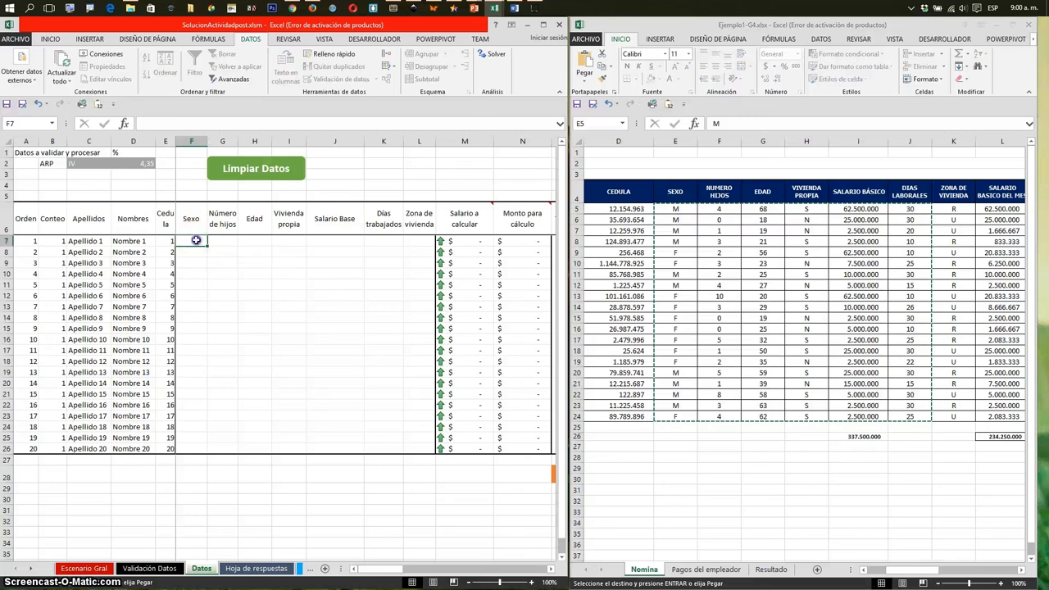
click(82, 104)
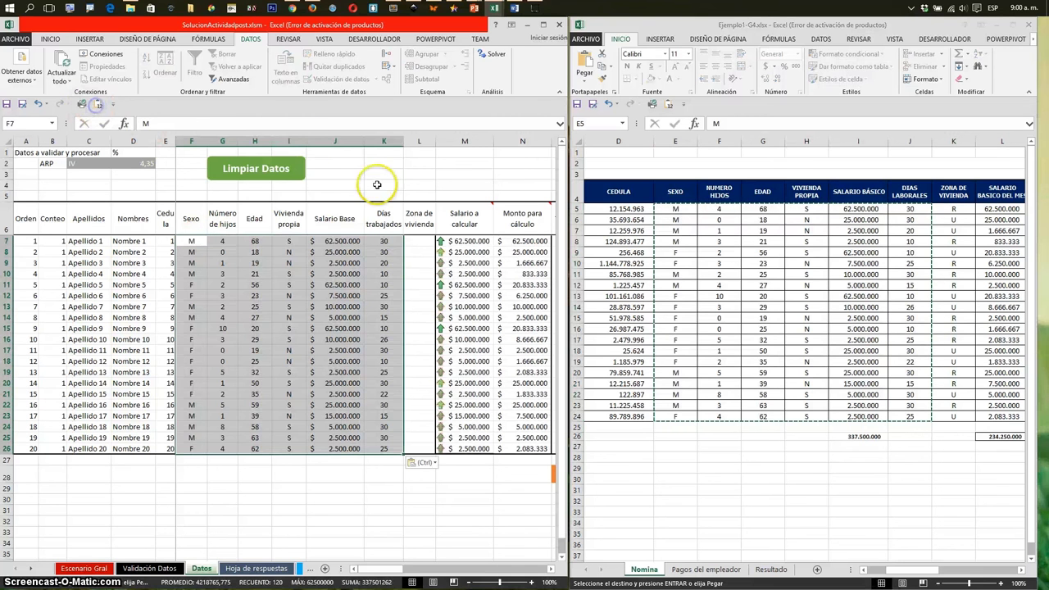
click(420, 241)
Copy the ZONA DE VIVIENDA column K4:K24 to F36 and add a filter to it.
click(954, 209)
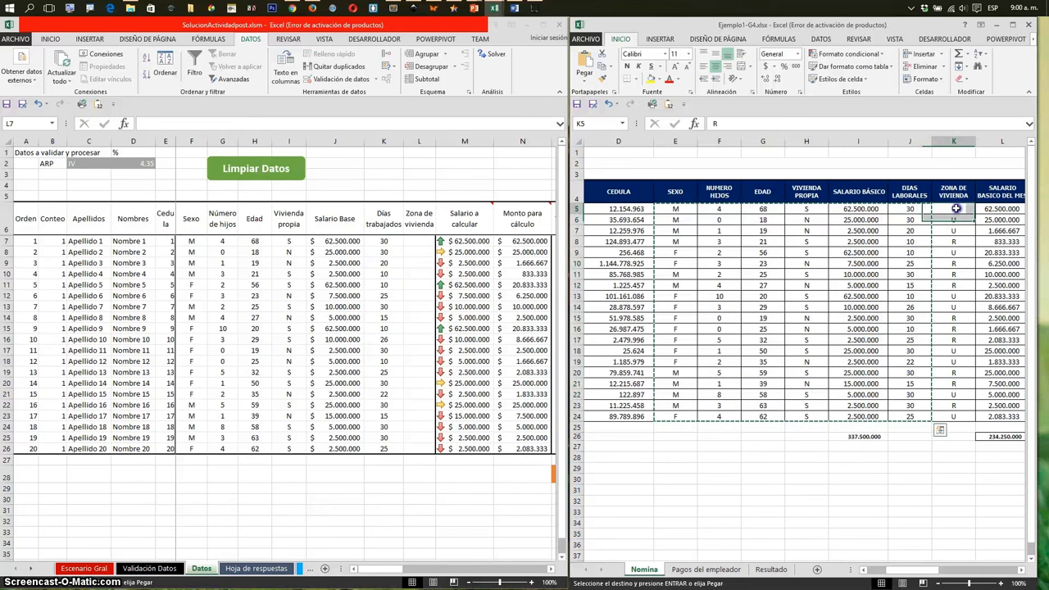
drag(954, 191, 962, 410)
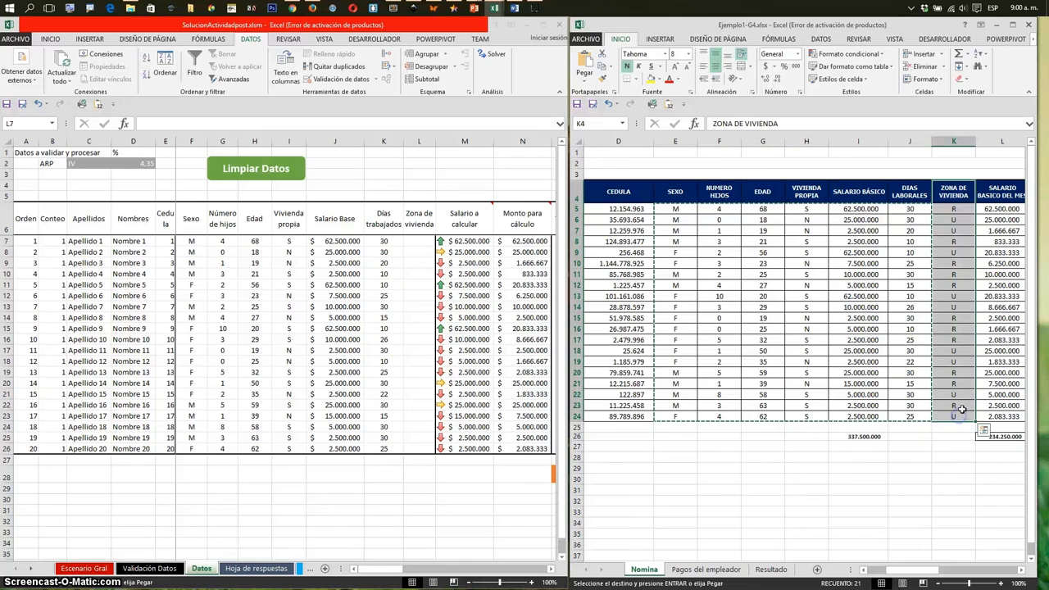
scroll(902, 394, down, 8)
click(735, 270)
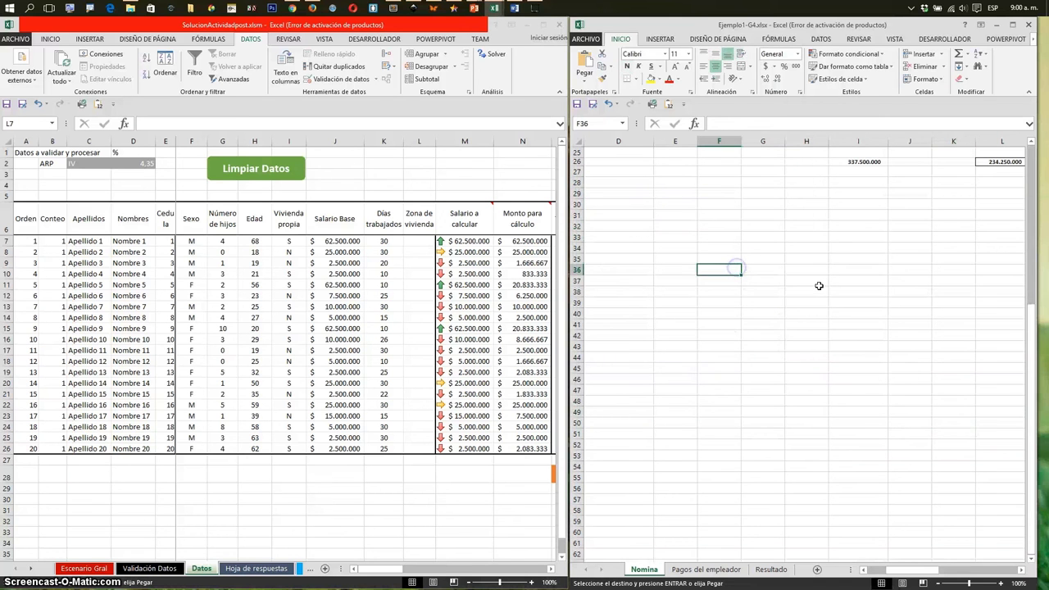
key(ctrl+v)
click(819, 40)
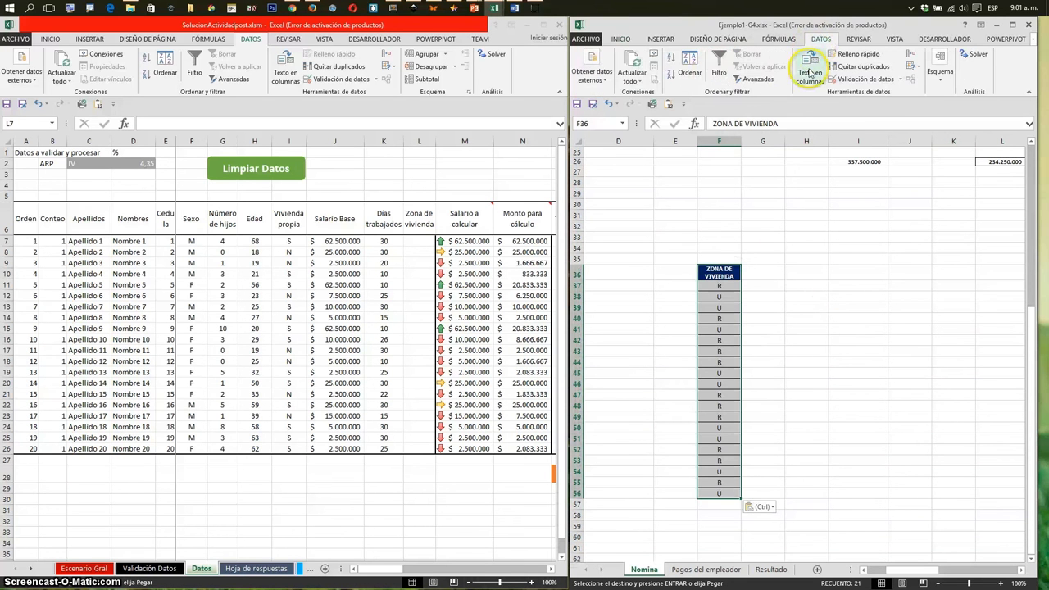
click(719, 66)
Filter the zone column to R and fill those cells with Rural.
click(737, 275)
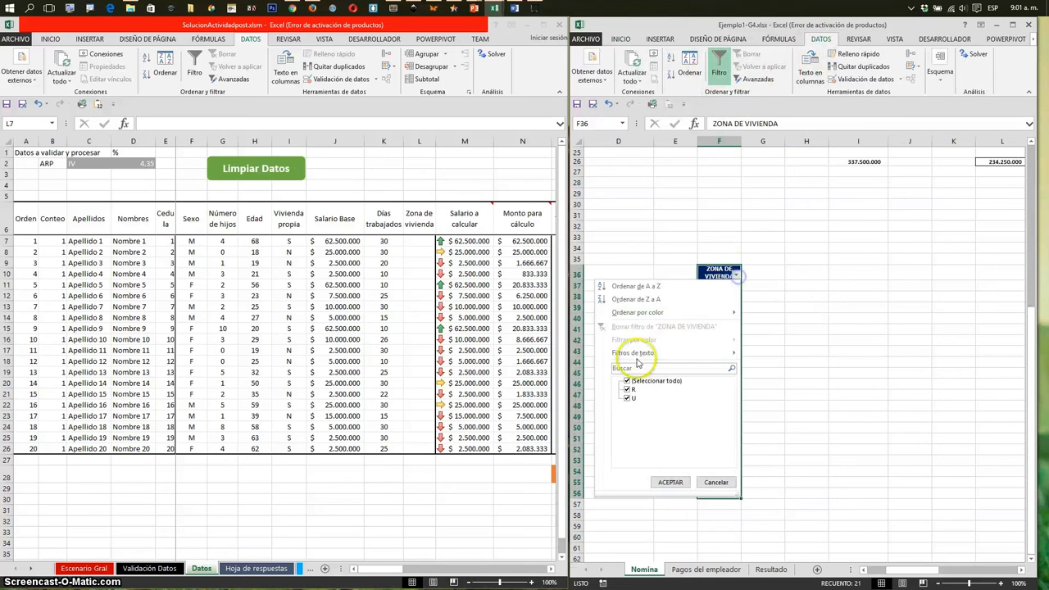
click(628, 381)
click(628, 390)
click(669, 482)
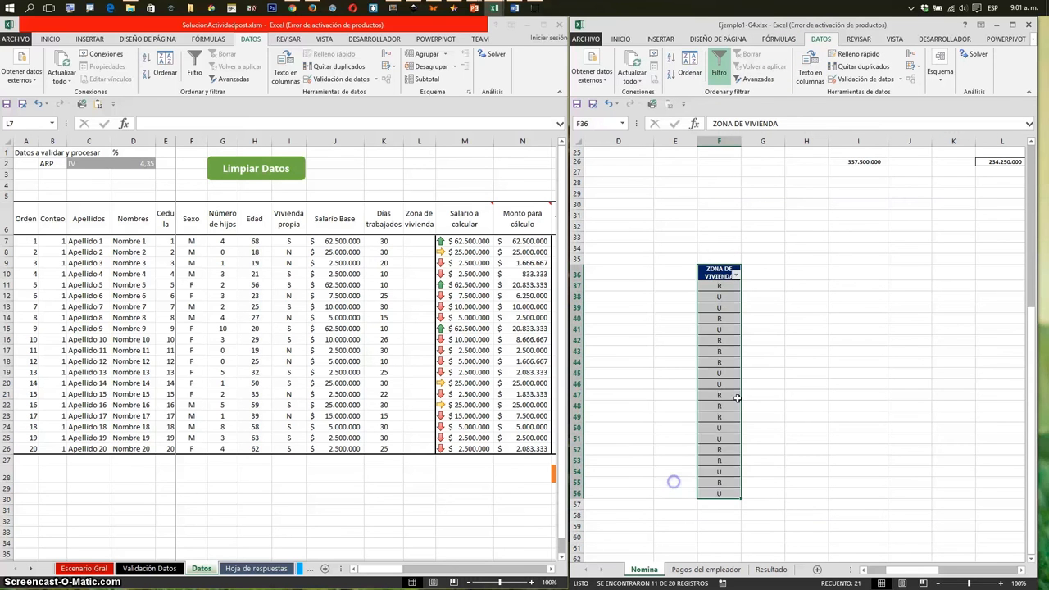
key(ctrl+shift+Down)
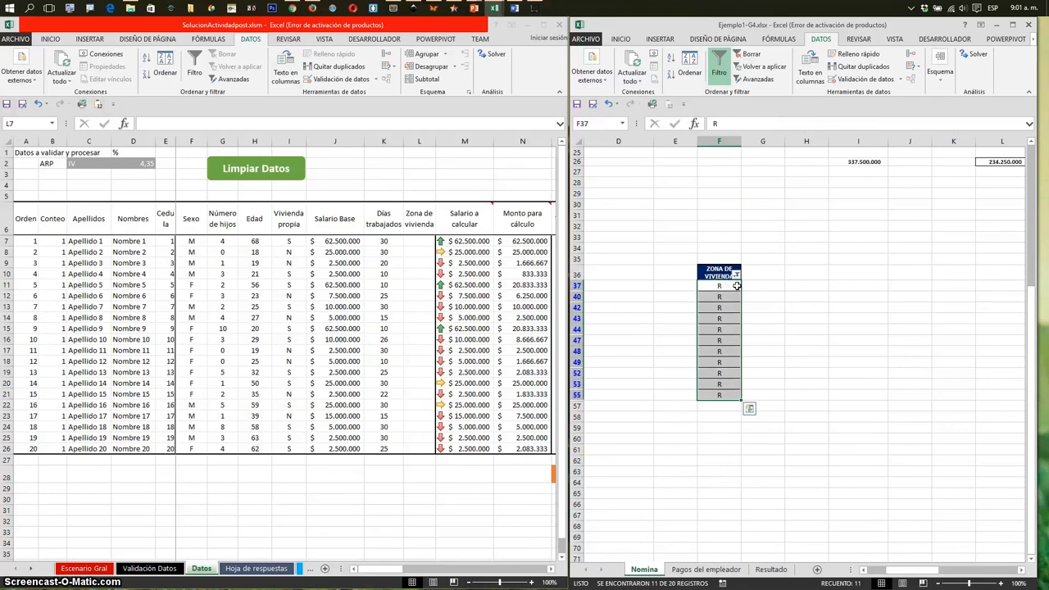
text(Rural)
key(ctrl+Return)
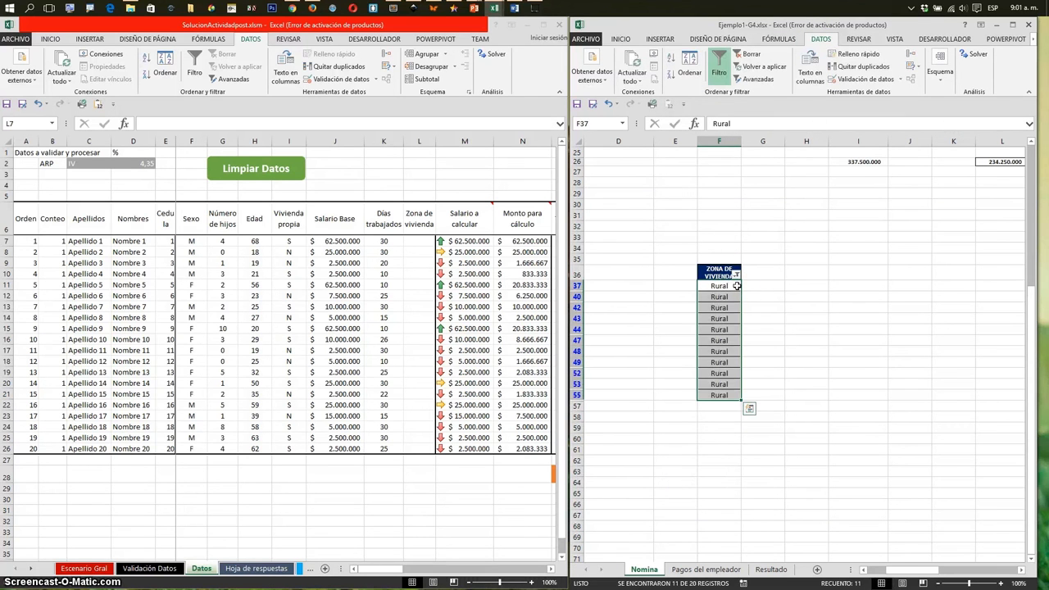
Filter the zone column to U and fill those cells with Urbana.
click(705, 271)
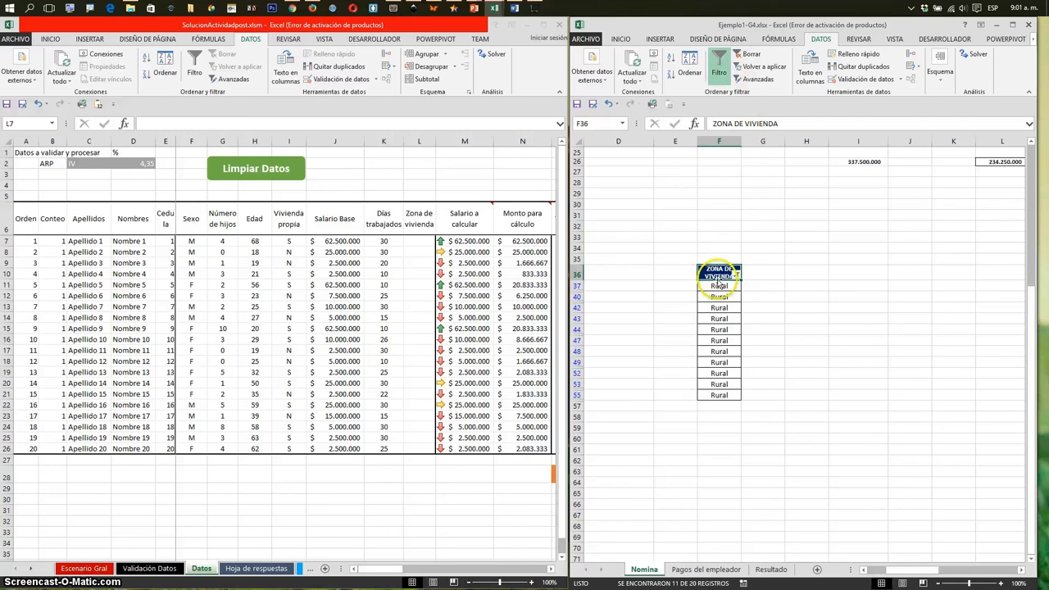
click(737, 276)
click(627, 389)
click(628, 399)
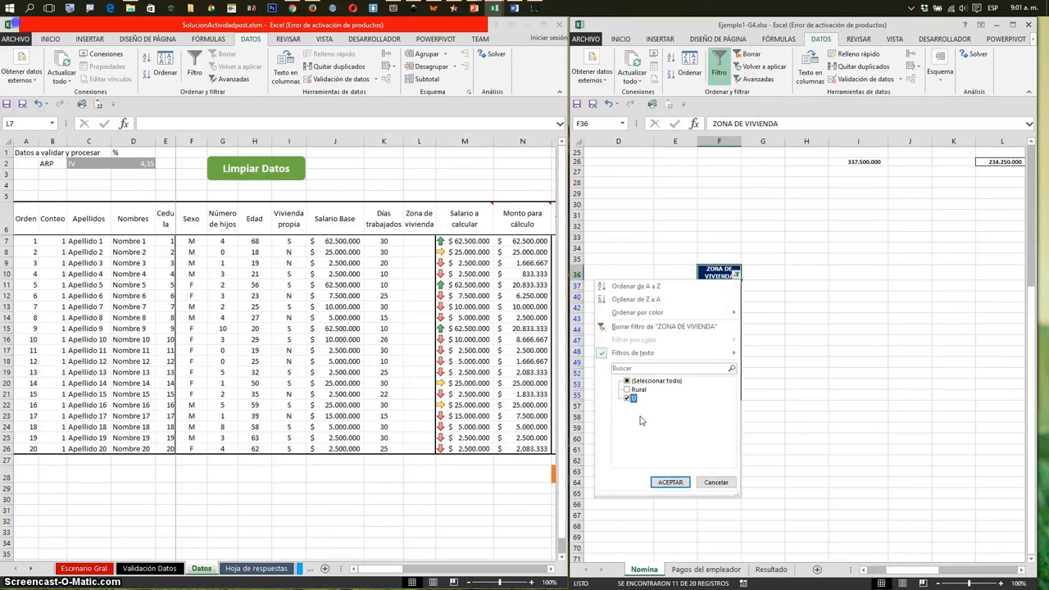
click(672, 482)
key(Down)
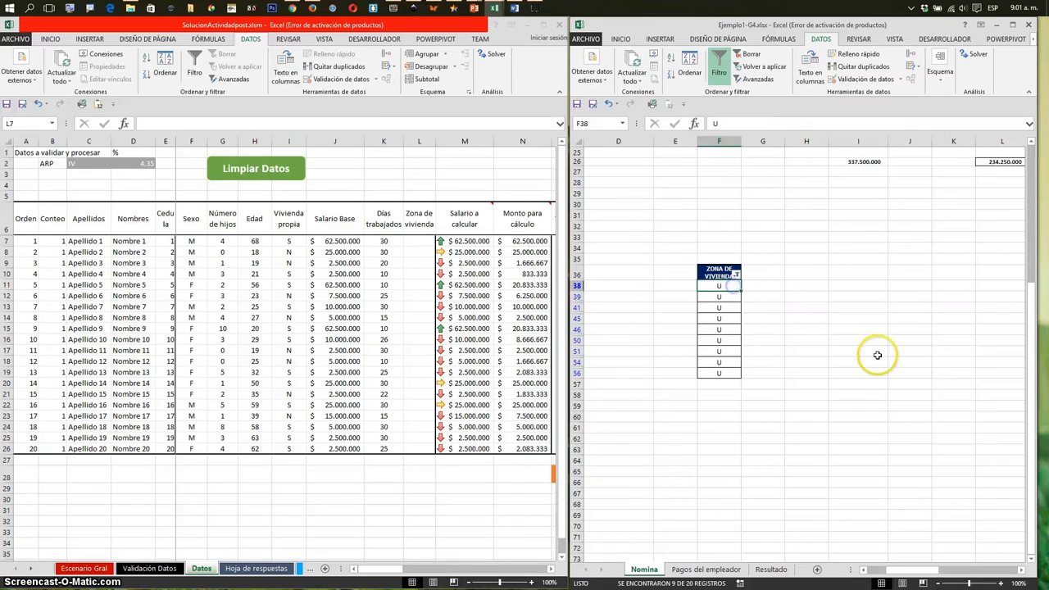
key(shift+Down)
key(shift+Down)
key(shift+Down)
key(shift+Down)
key(shift+Down)
key(shift+Down)
text(Urbana)
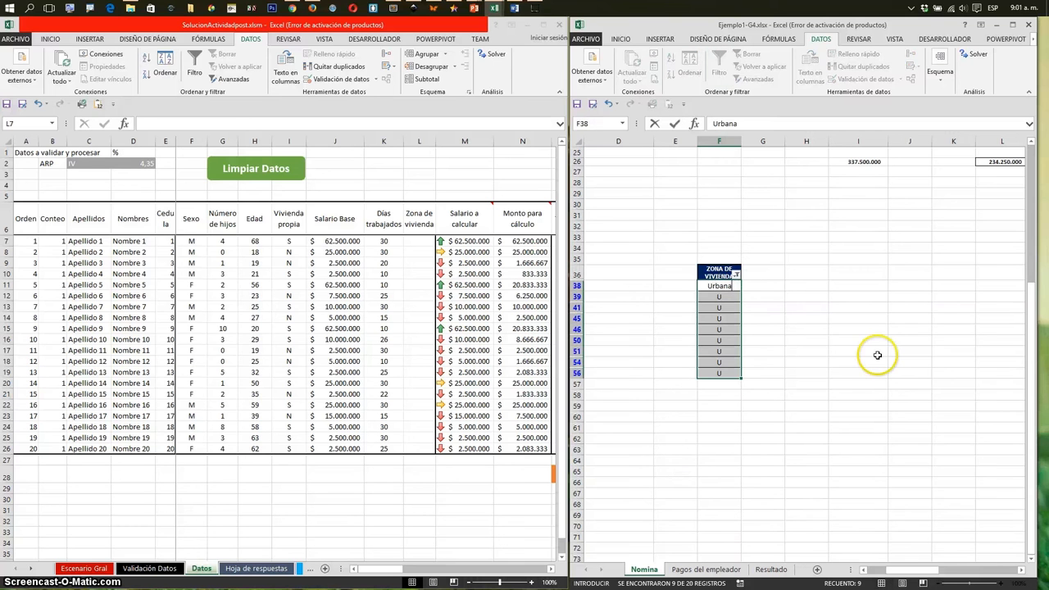
key(ctrl+Return)
Clear the filter, paste the Rural/Urbana values into Datos L7, and view Validación Datos.
click(719, 66)
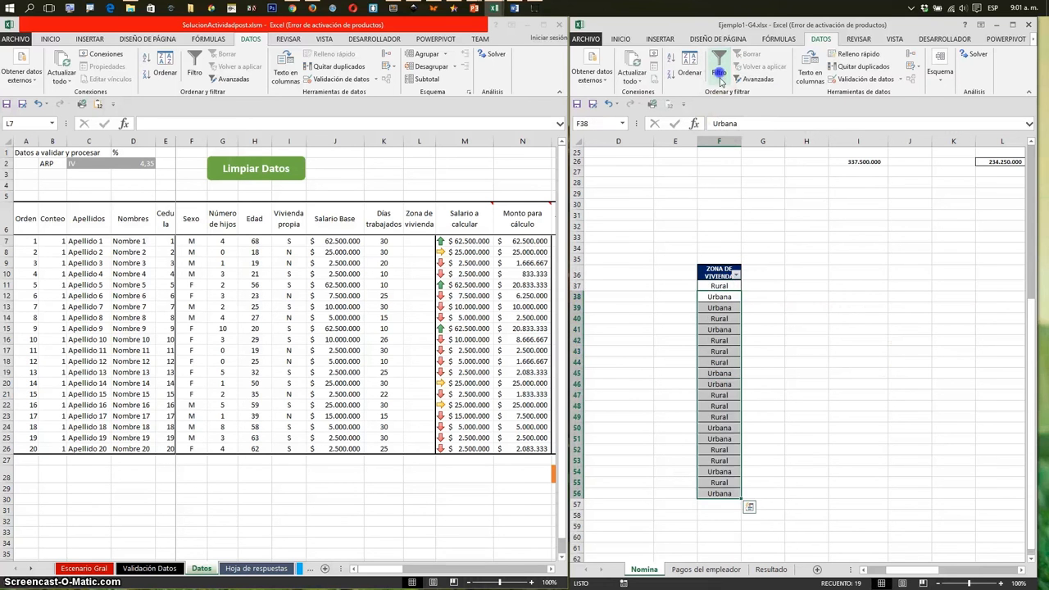
click(719, 276)
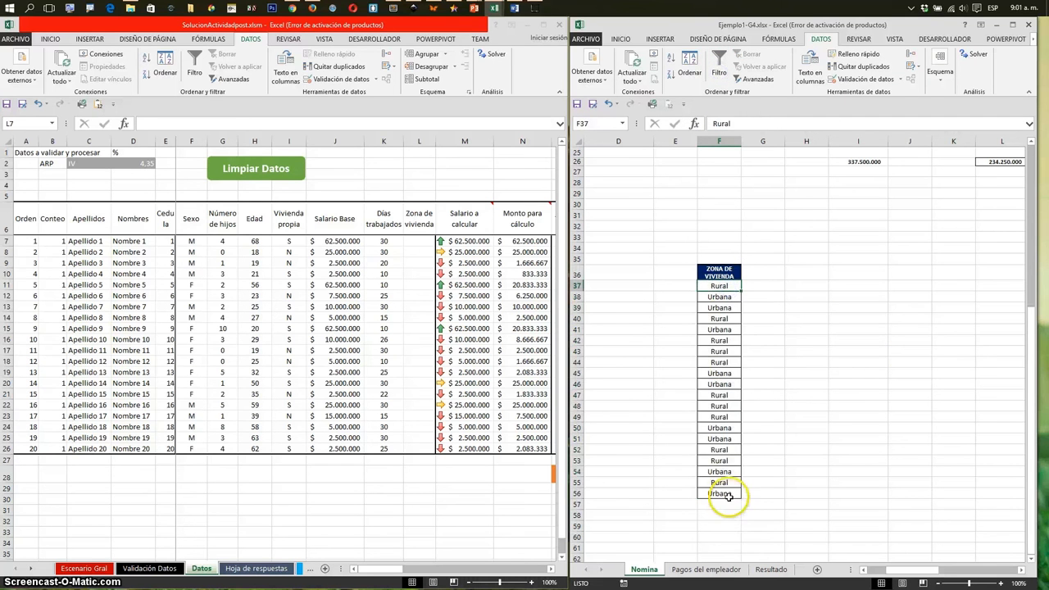
shift+click(719, 493)
key(ctrl+c)
click(410, 241)
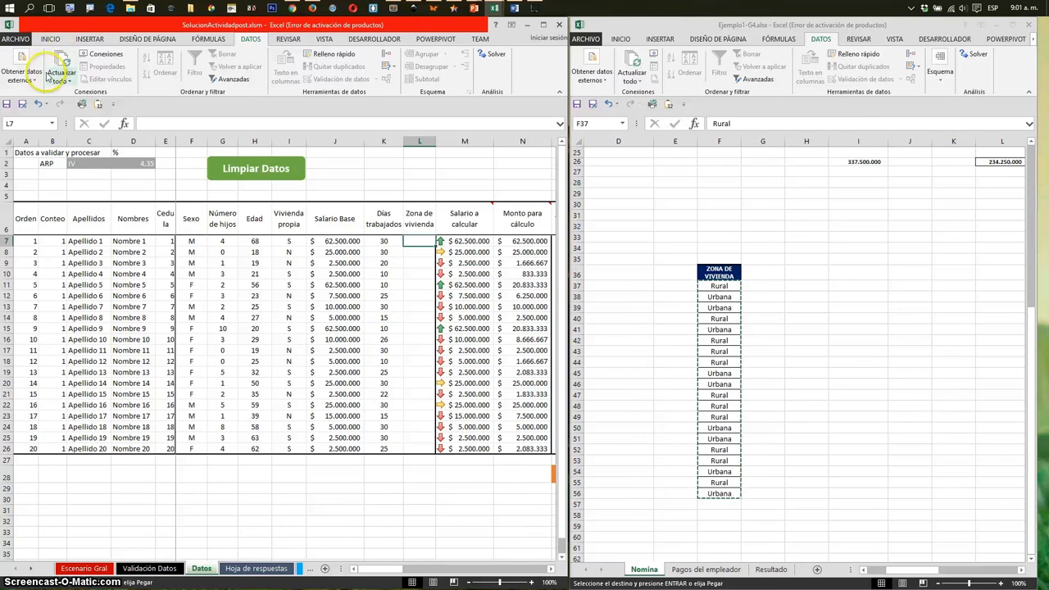
click(98, 104)
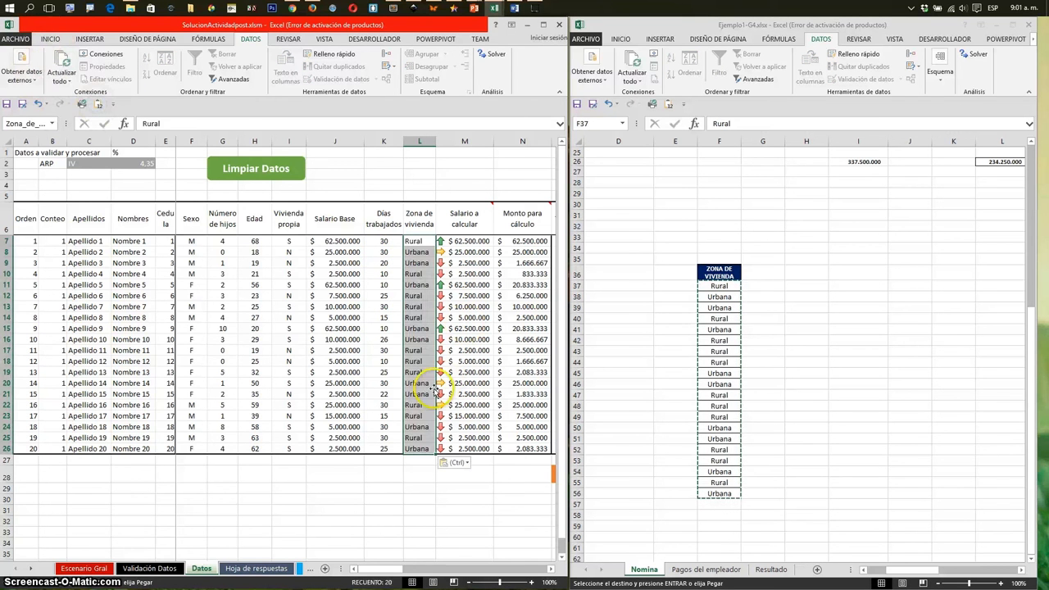
click(336, 372)
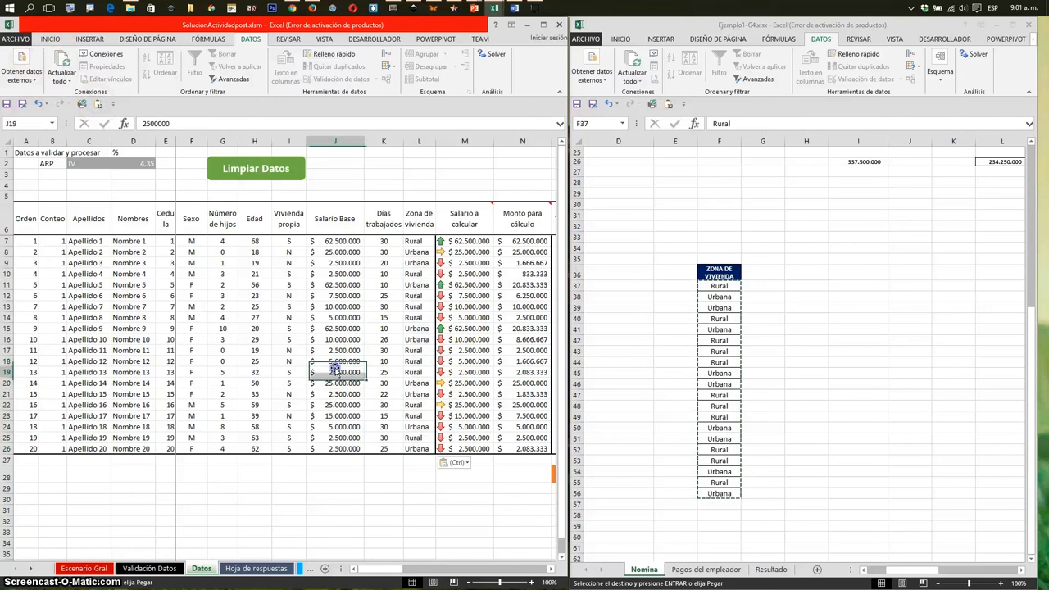
click(156, 569)
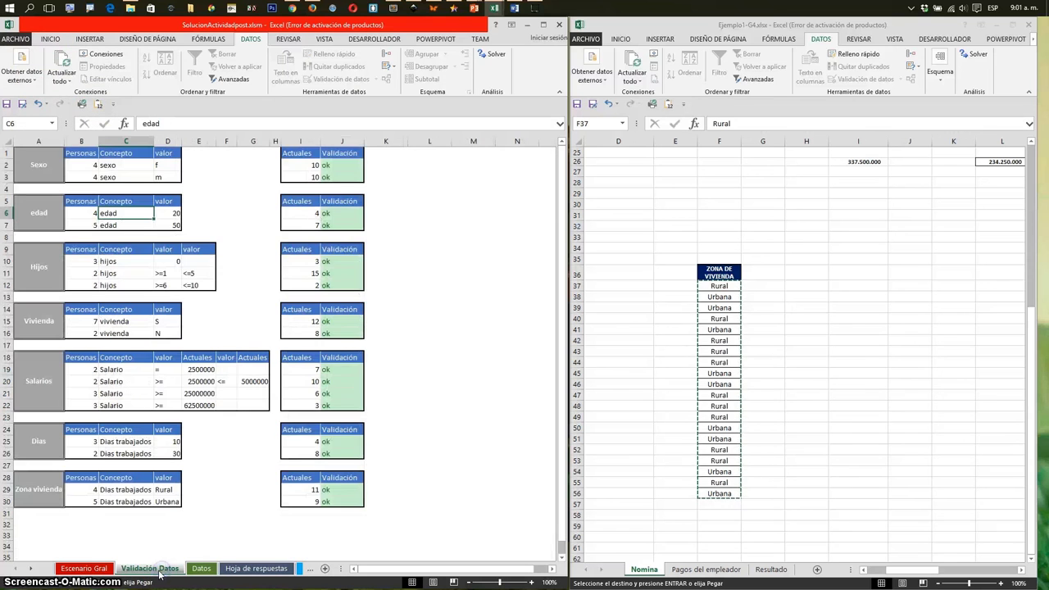
Paste the student's Resultado totals into the Estudiante column starting at E2 of Hoja de respuestas.
click(201, 569)
click(242, 569)
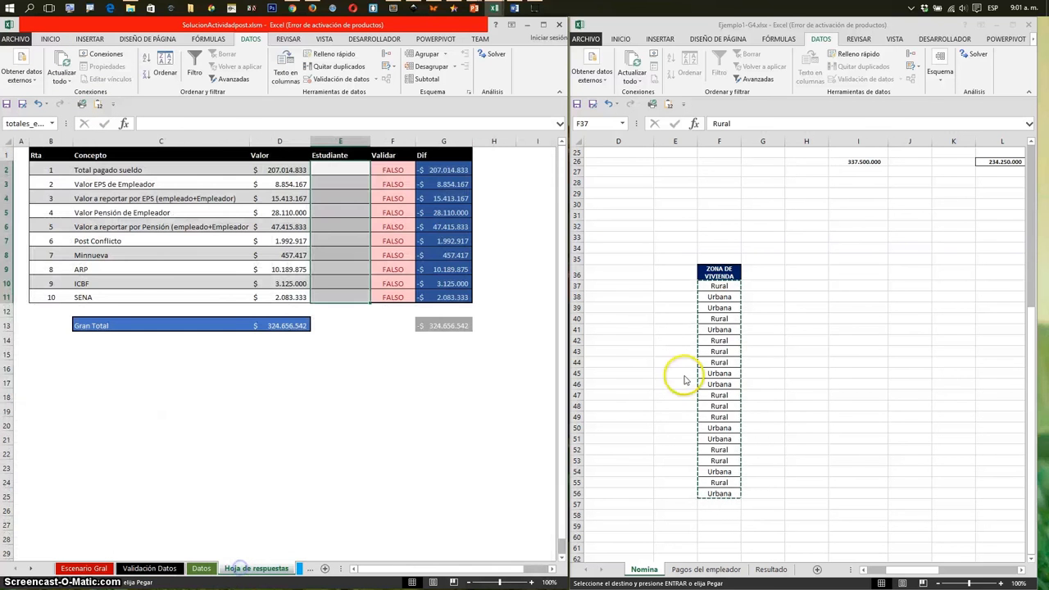
scroll(800, 553, up, 8)
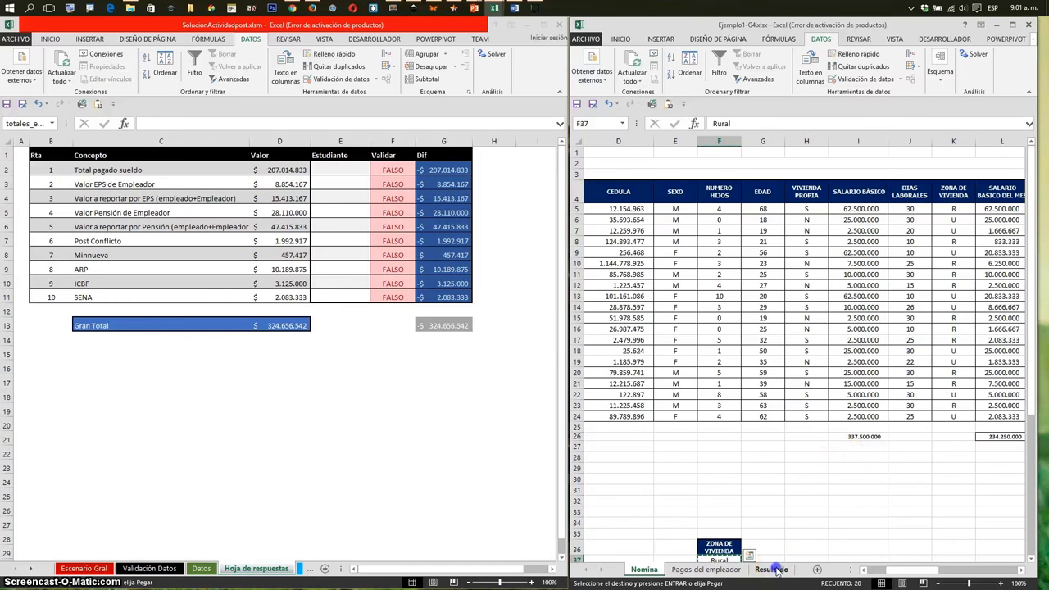
click(772, 569)
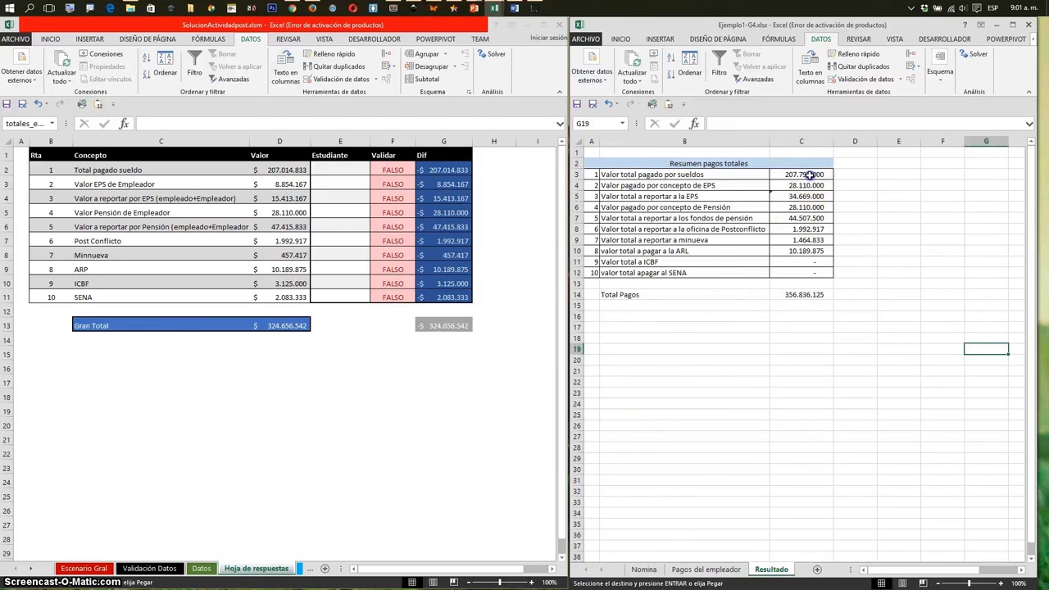
drag(810, 175, 807, 269)
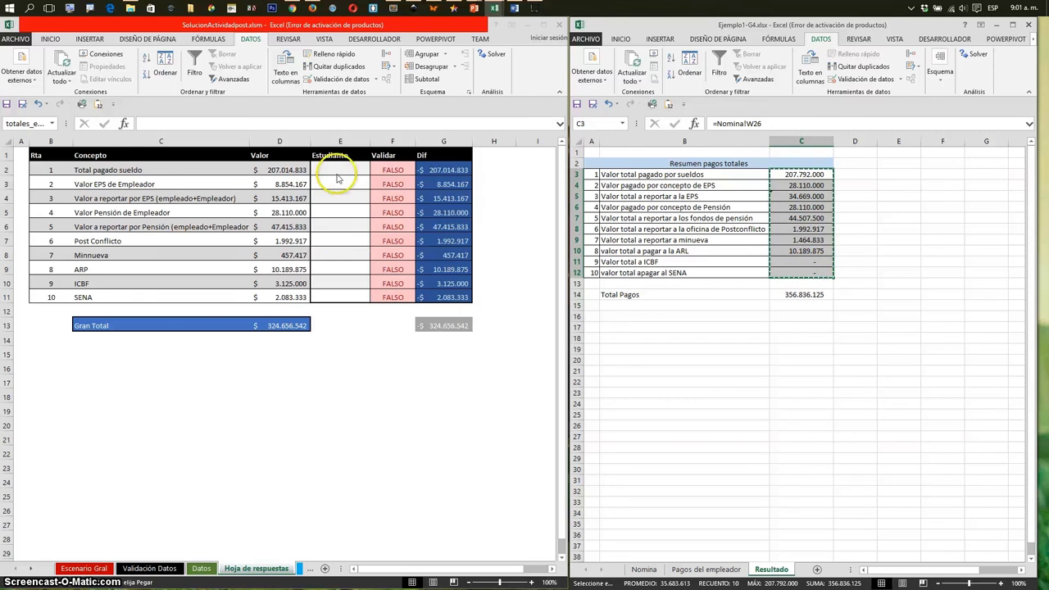
click(332, 173)
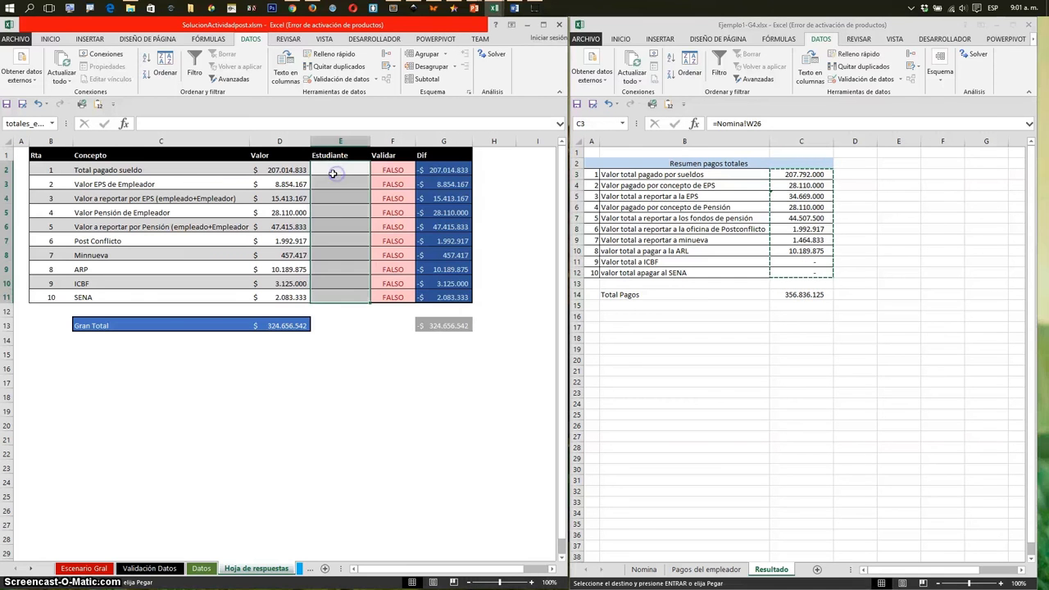
click(99, 105)
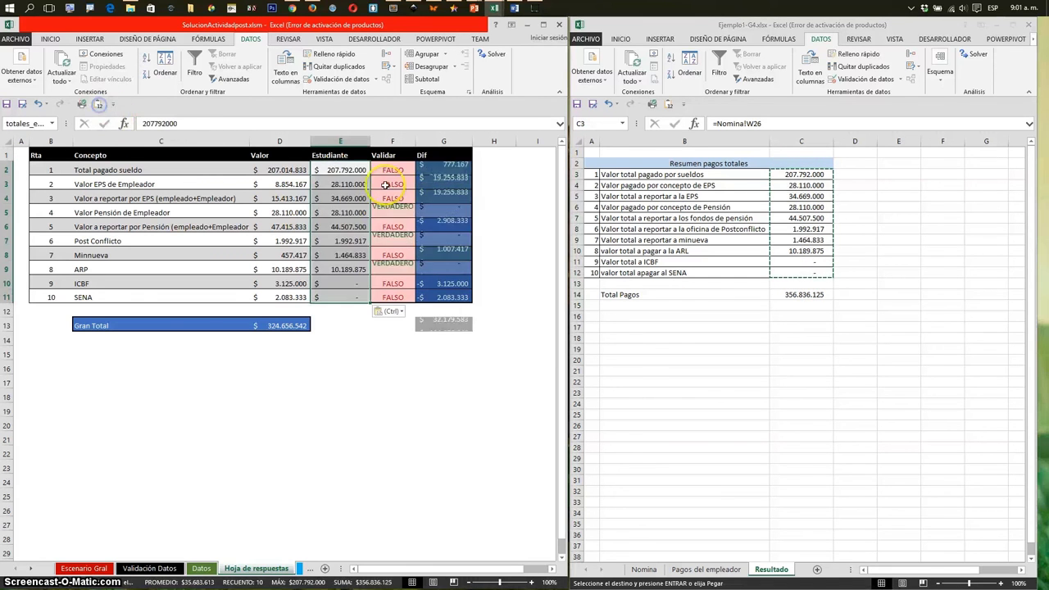
Check the pasted ARP, pension, Post Conflicto, ICBF and SENA values in E5–E11.
click(348, 273)
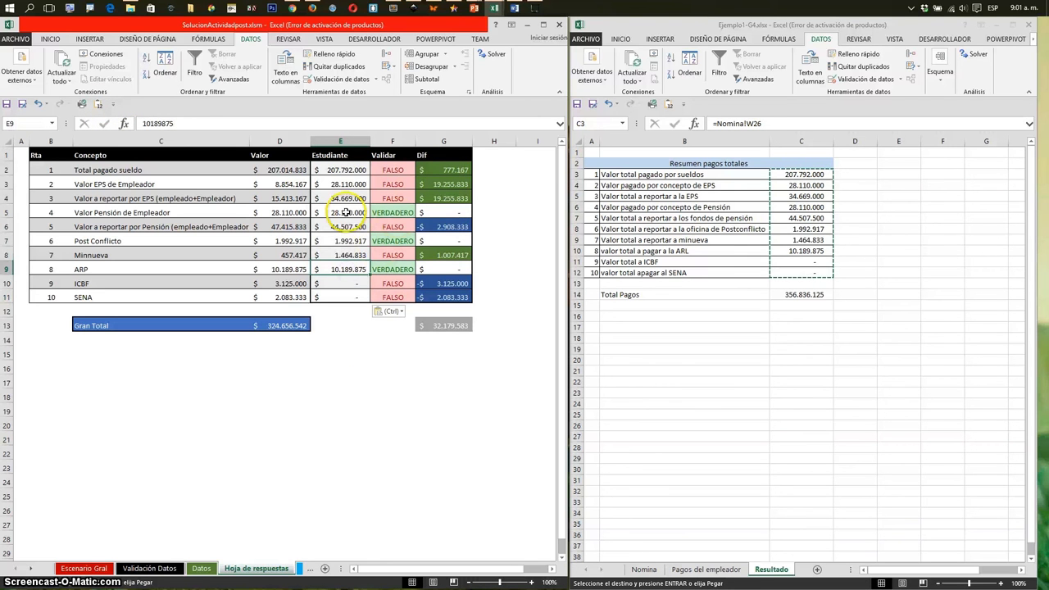
click(345, 212)
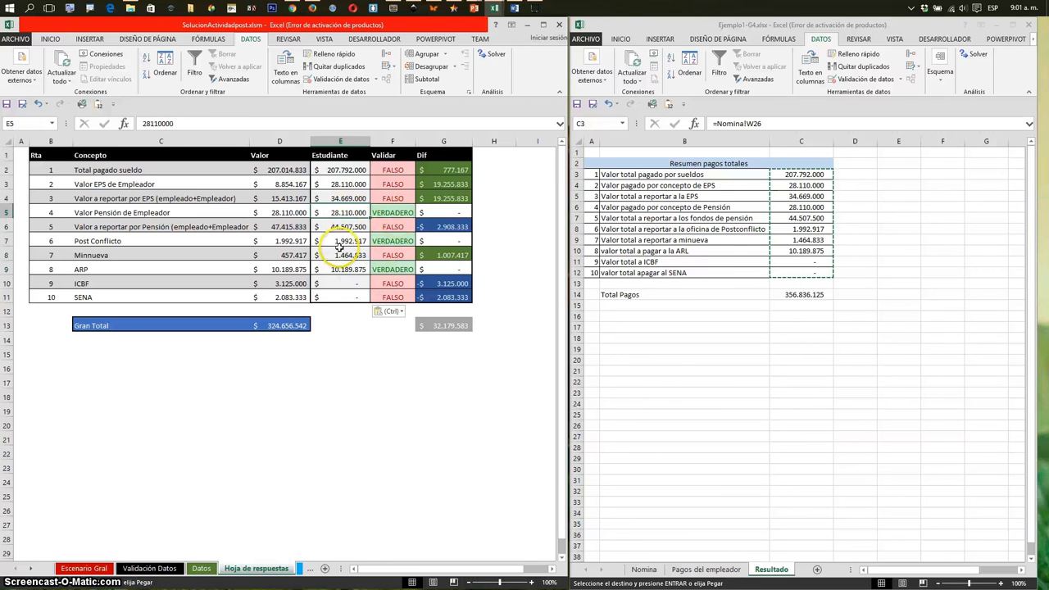
click(344, 241)
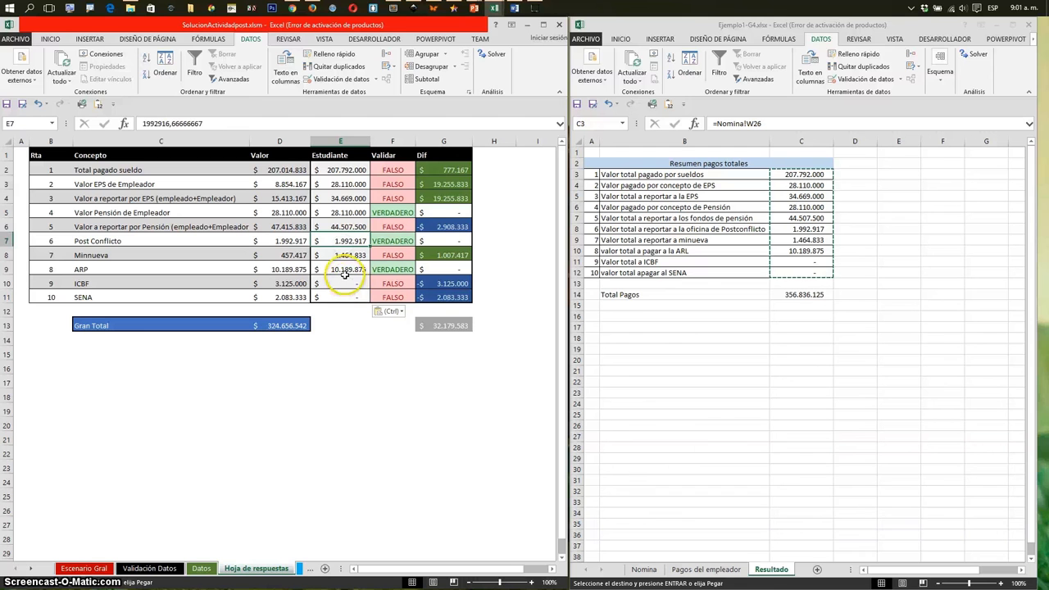
click(346, 278)
key(Up)
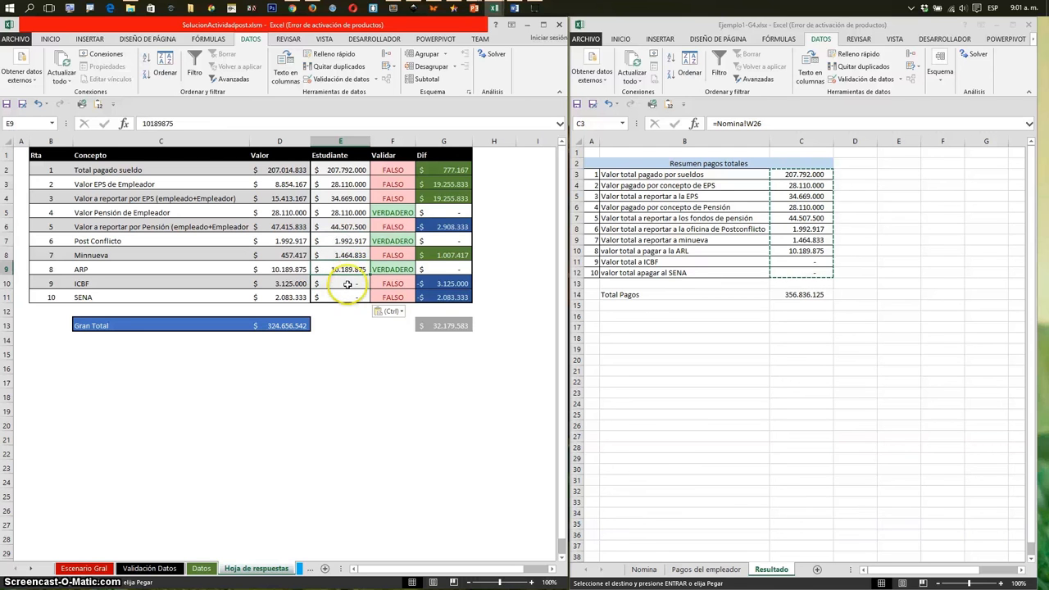
click(347, 295)
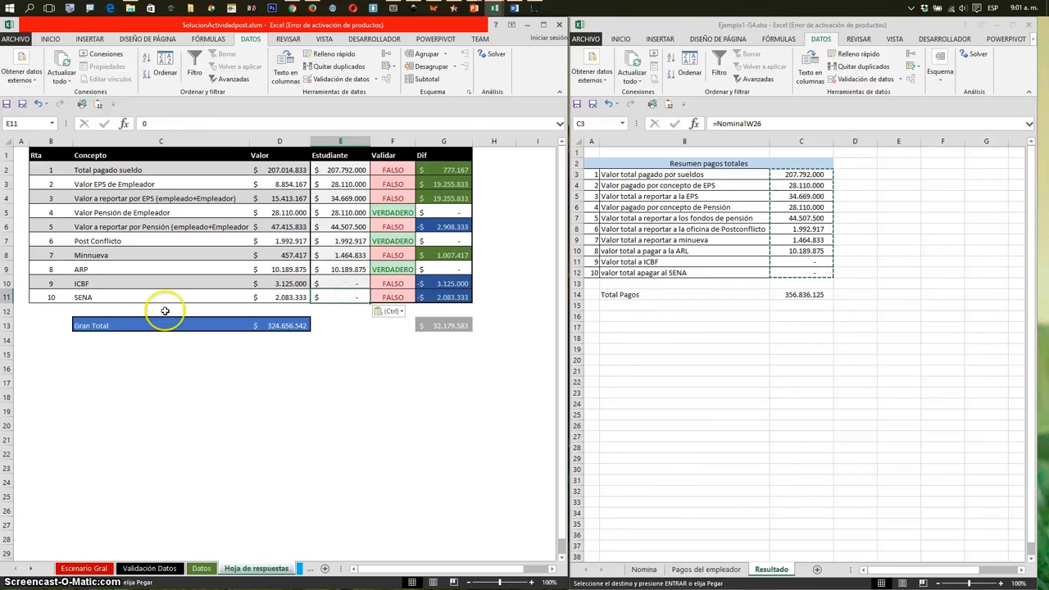
Inspect the SENA contribution formula in cell AC7 of the solution's Datos sheet.
click(201, 568)
click(460, 568)
drag(461, 572, 517, 571)
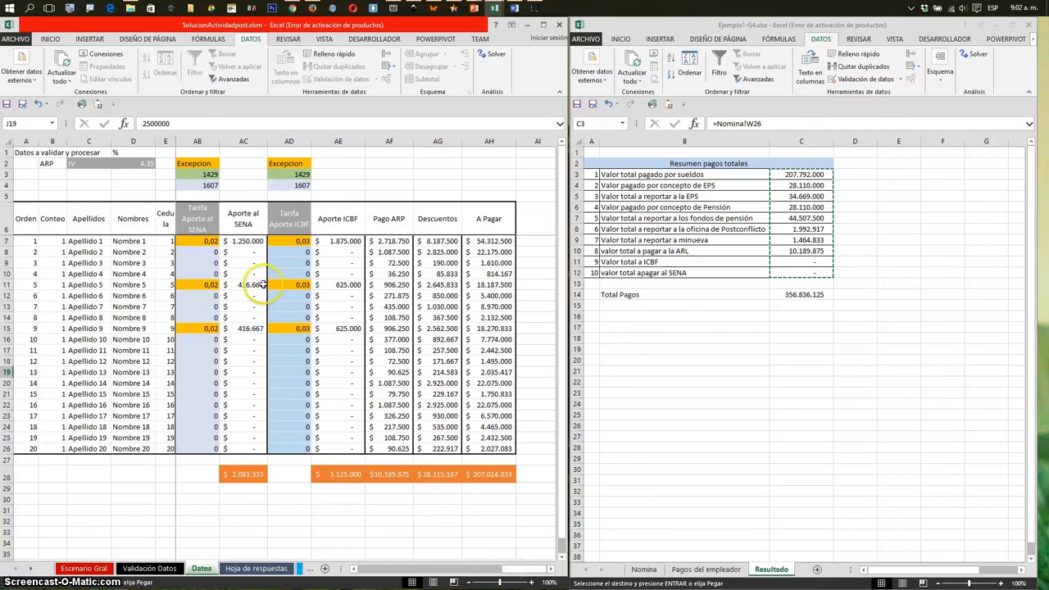
click(246, 241)
Look at the F.S.P. column on the student's Nomina sheet.
click(690, 576)
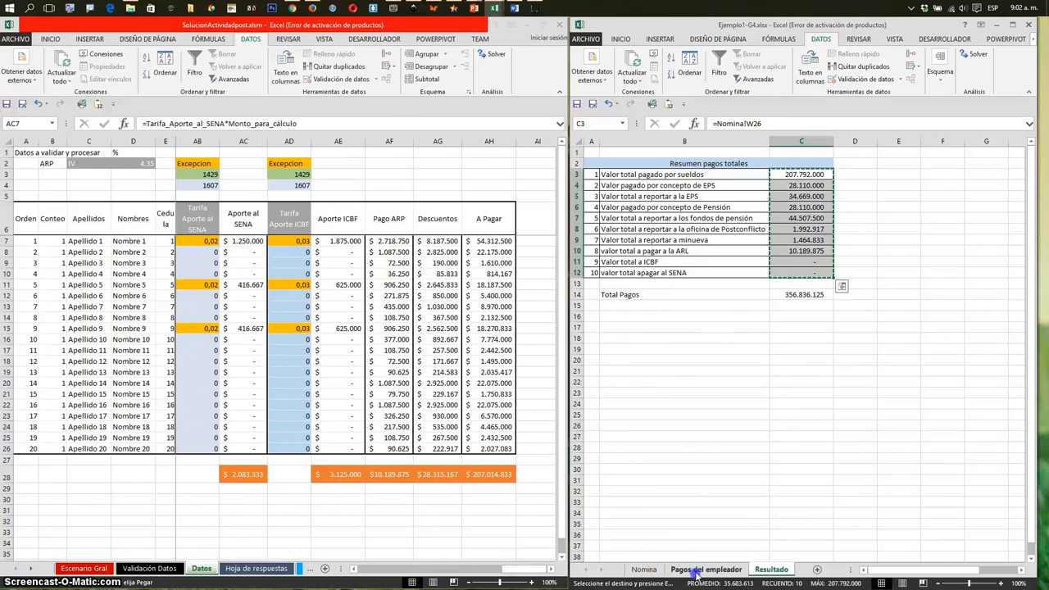
click(645, 569)
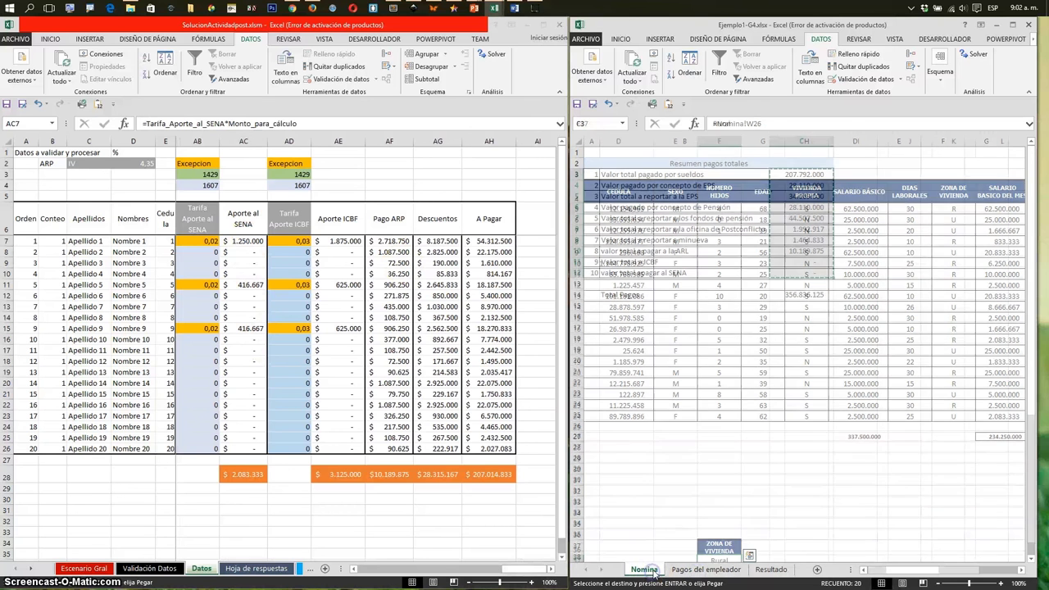
click(910, 274)
scroll(910, 274, right, 3)
scroll(910, 274, right, 3)
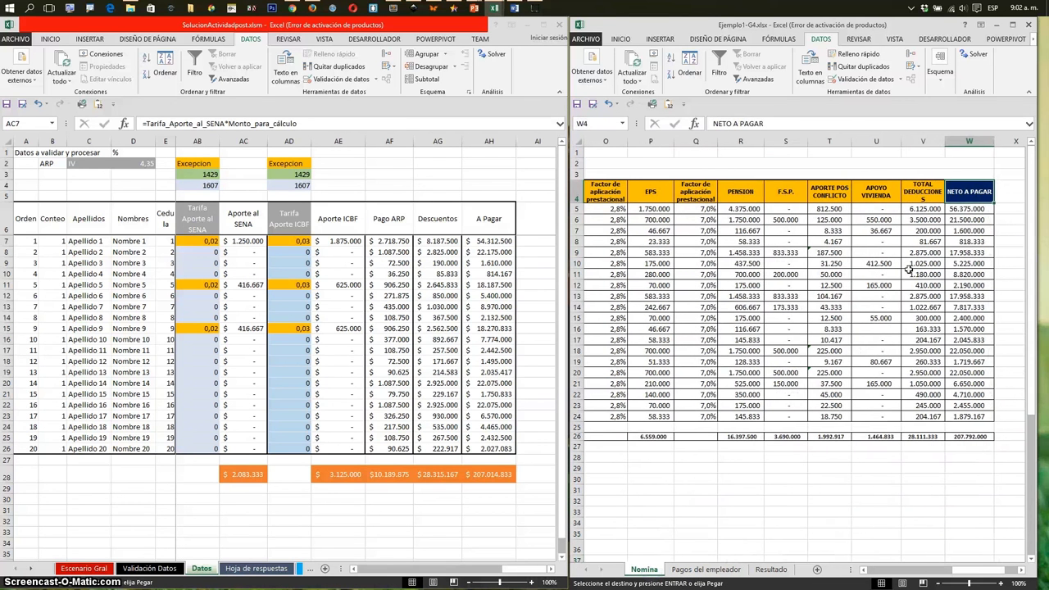
click(785, 191)
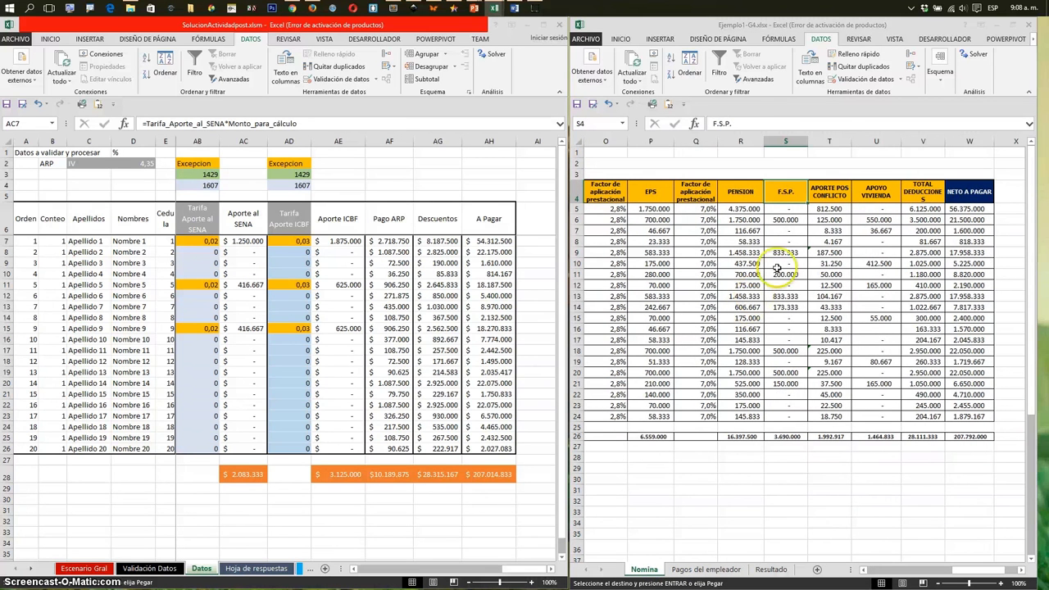
Select the student's SENA 0% contributions on Pagos del empleador, then show Escenario Gral.
click(705, 569)
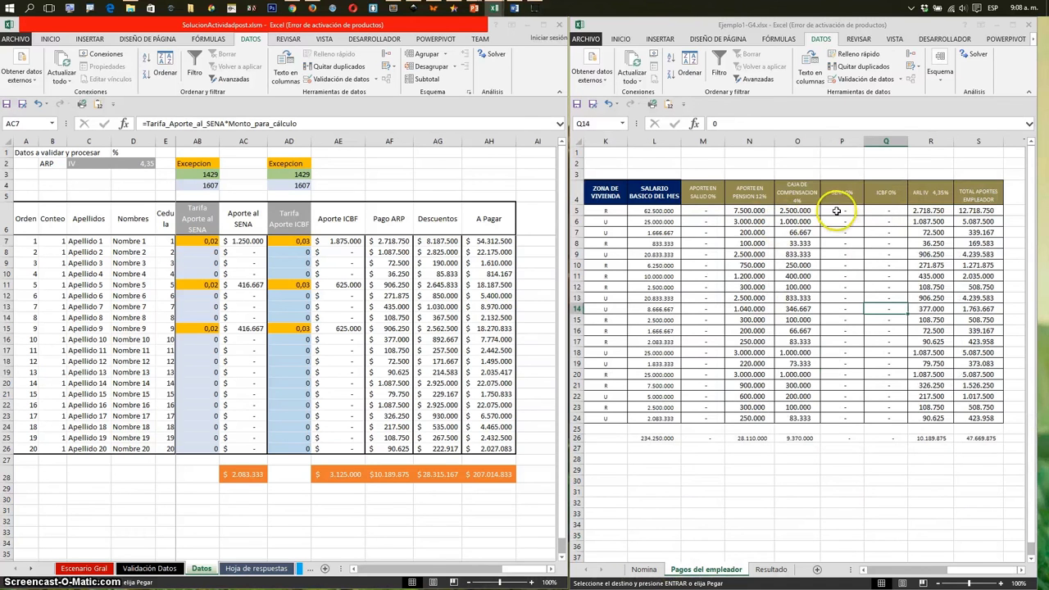
drag(842, 211, 842, 420)
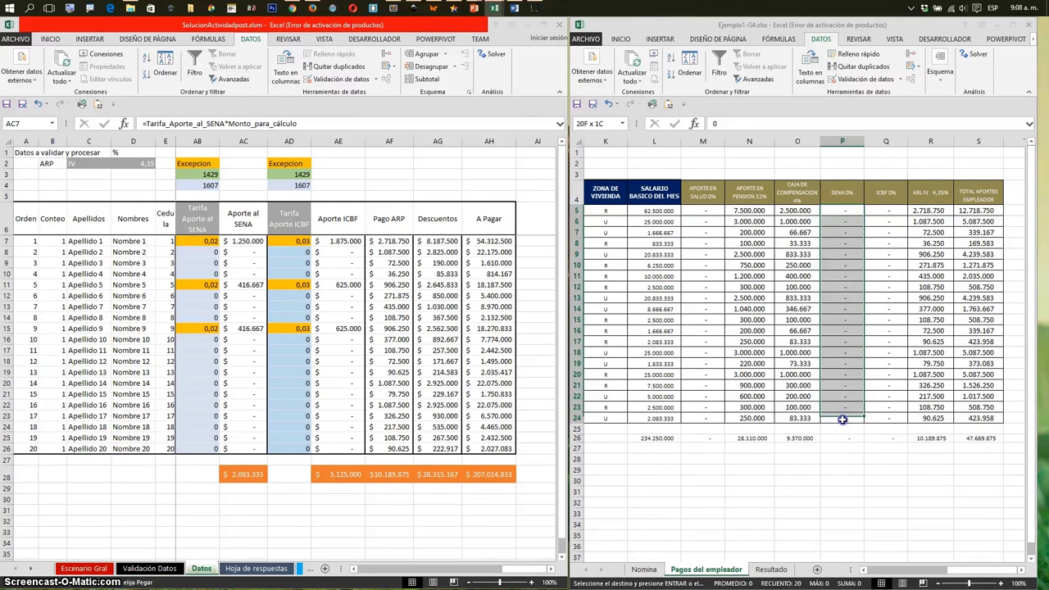
click(844, 194)
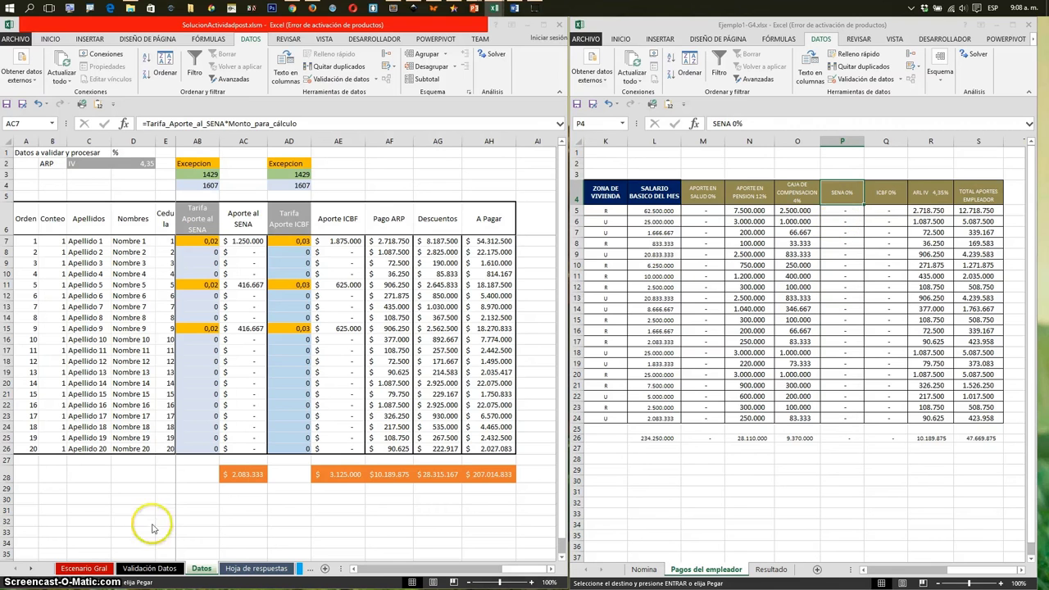
click(84, 569)
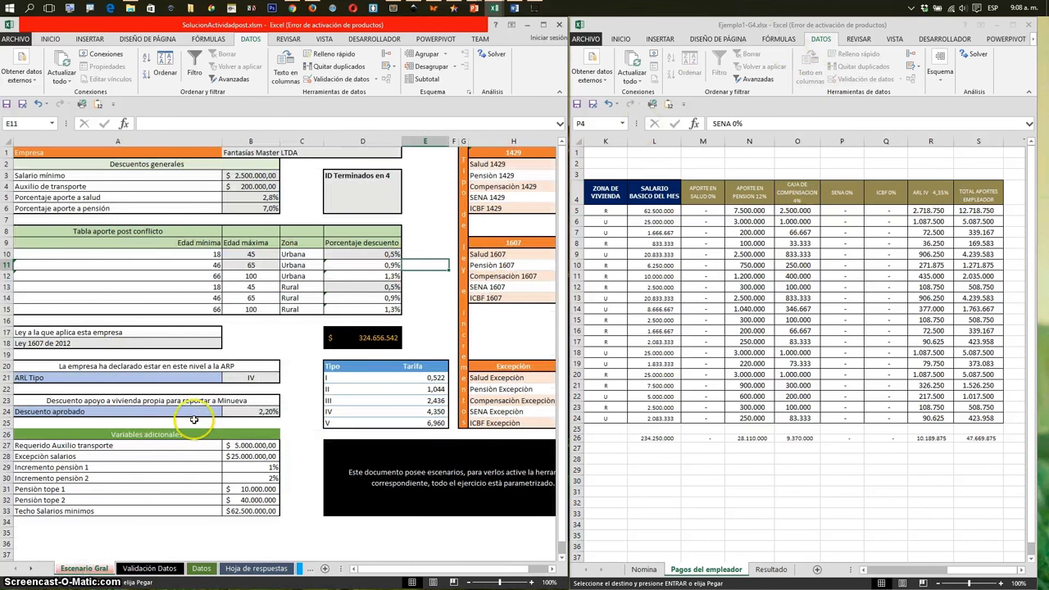
click(374, 185)
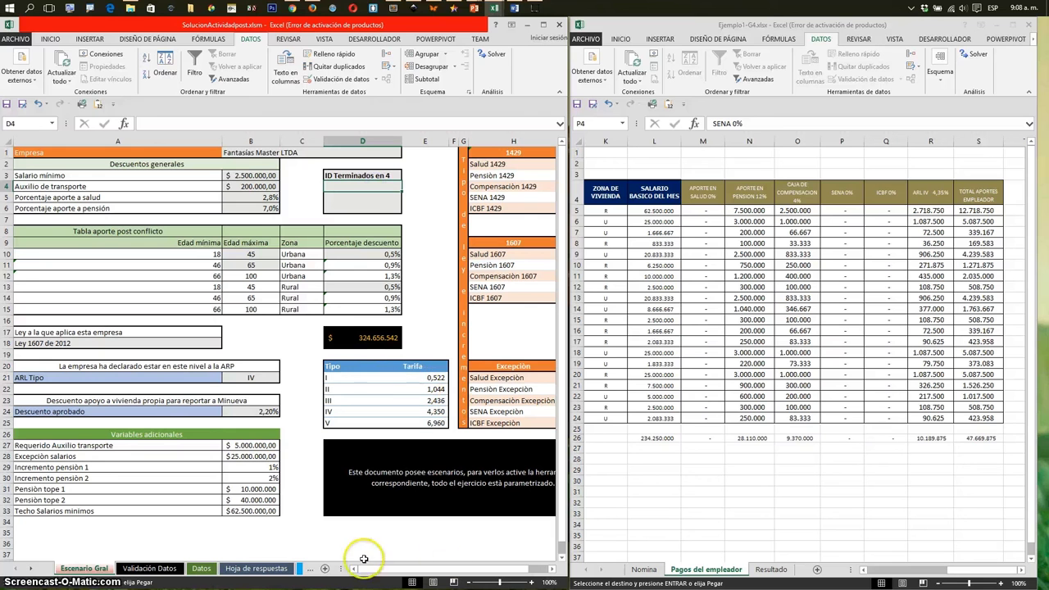
click(102, 345)
drag(543, 569, 428, 572)
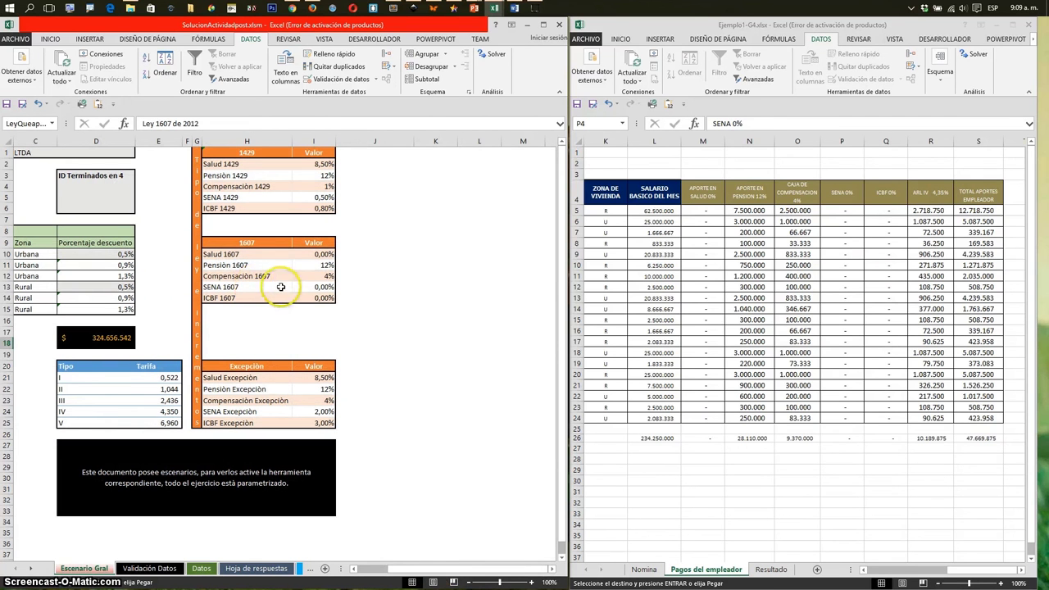
click(330, 286)
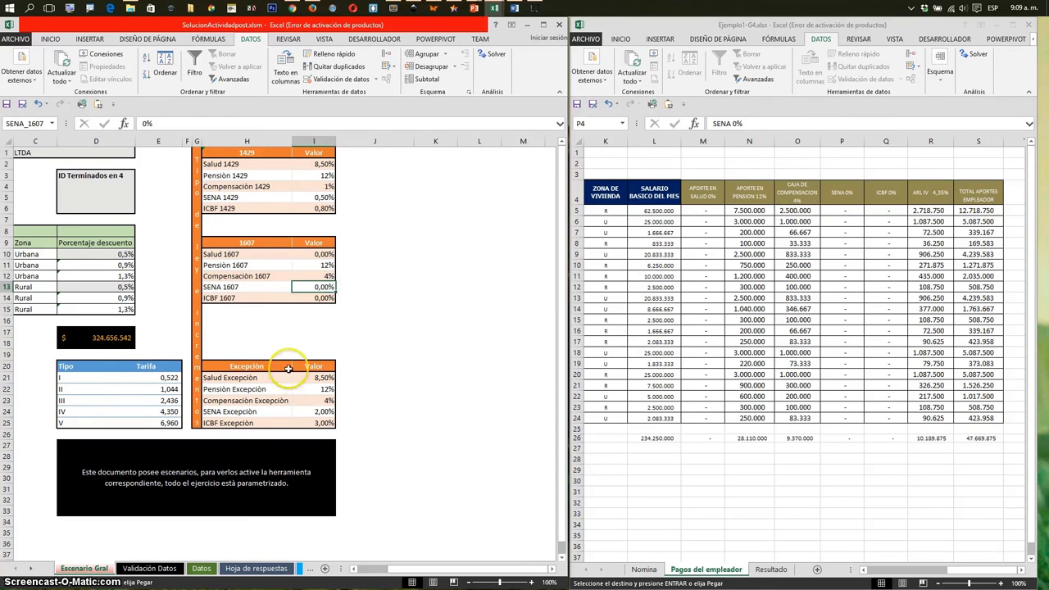
click(317, 410)
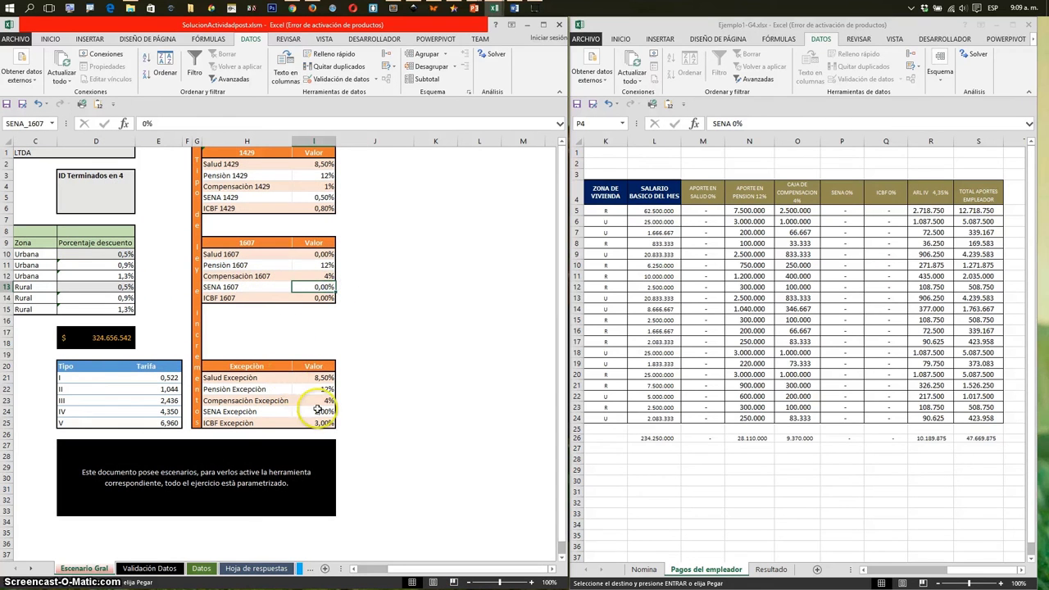
click(325, 411)
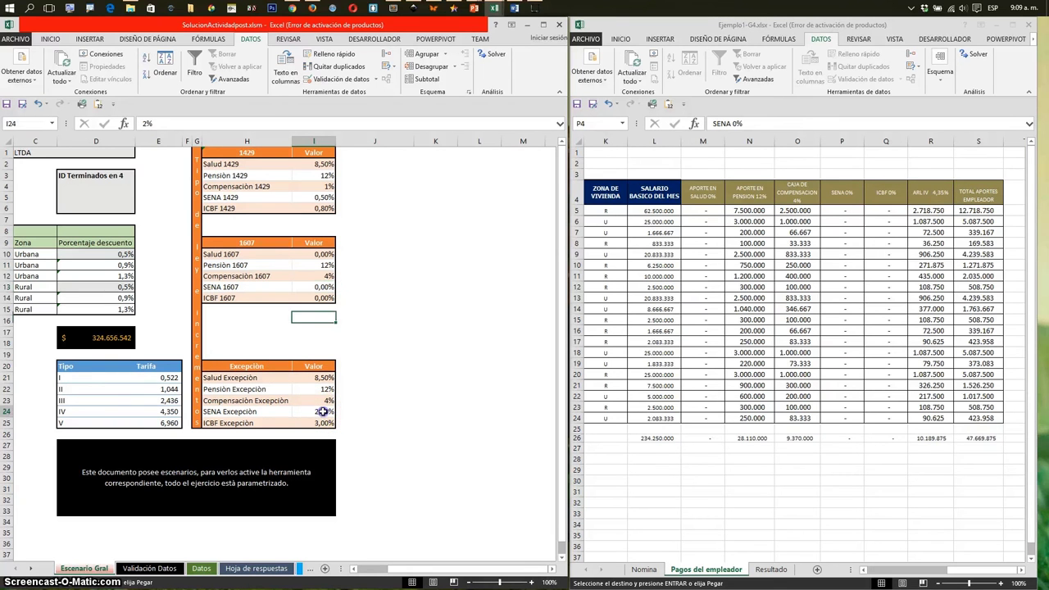
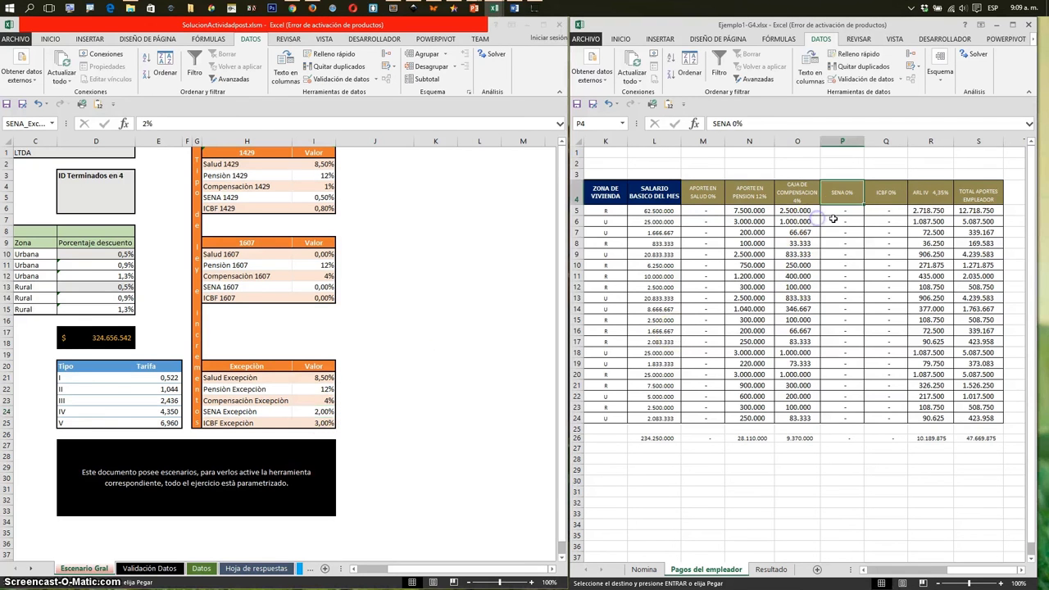
Select the SENA 0% values in column P, then view the validator's Datos and Hoja de respuestas sheets.
drag(840, 211, 836, 419)
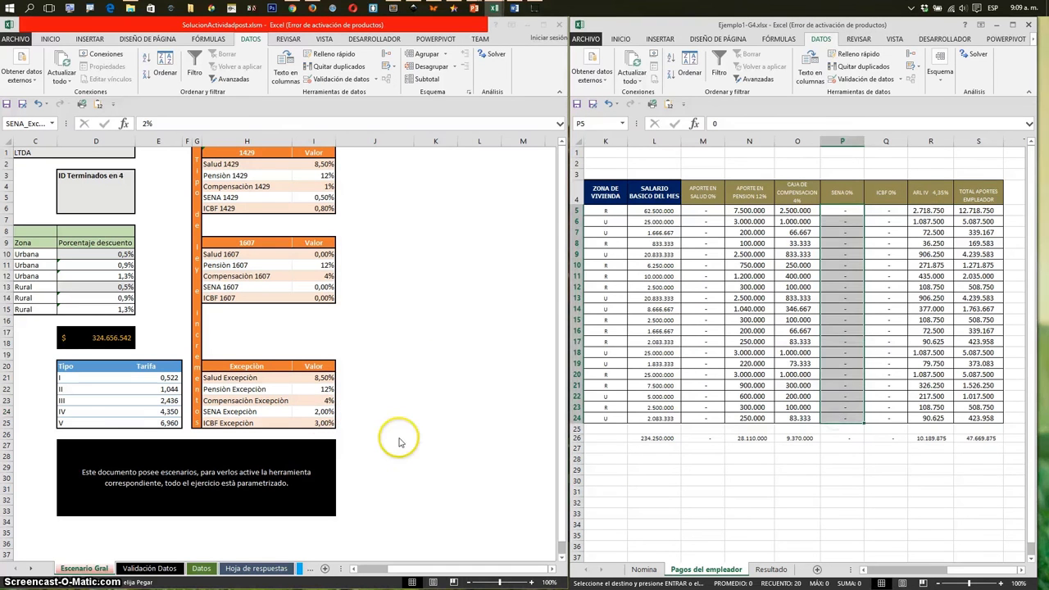
click(362, 445)
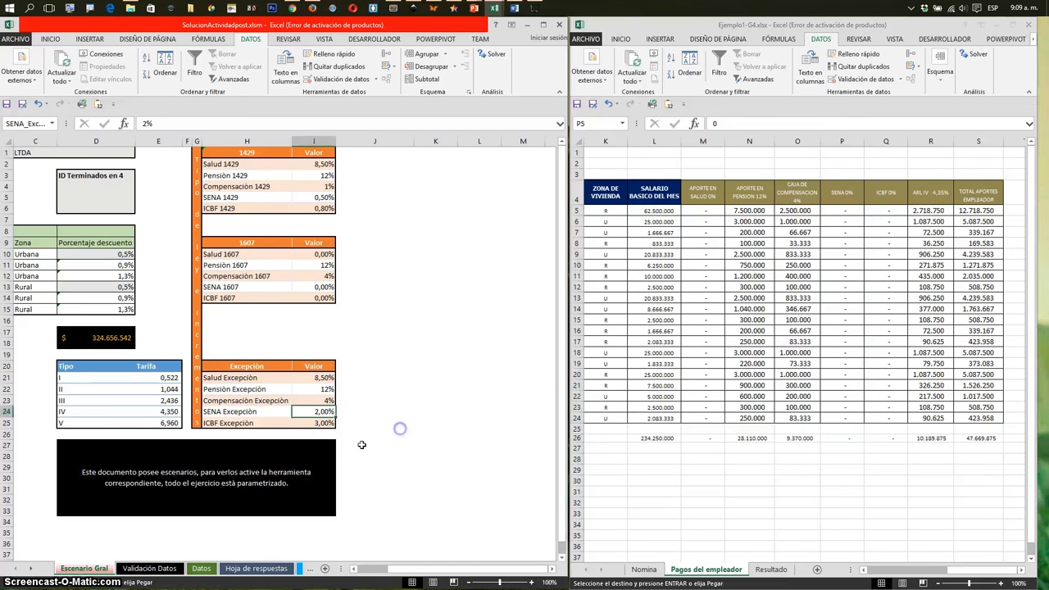
click(365, 572)
click(202, 568)
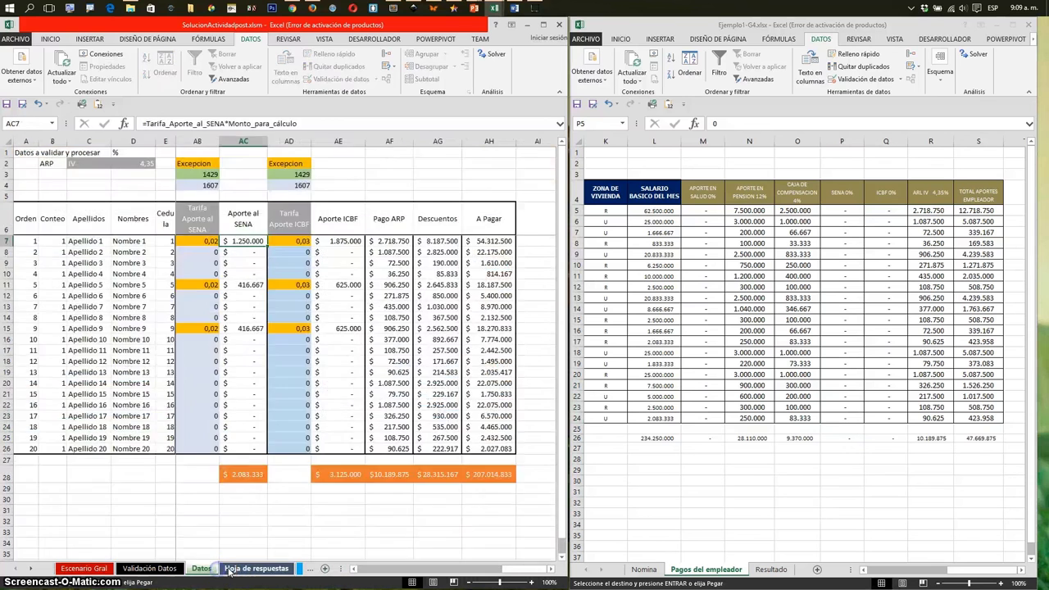
click(230, 569)
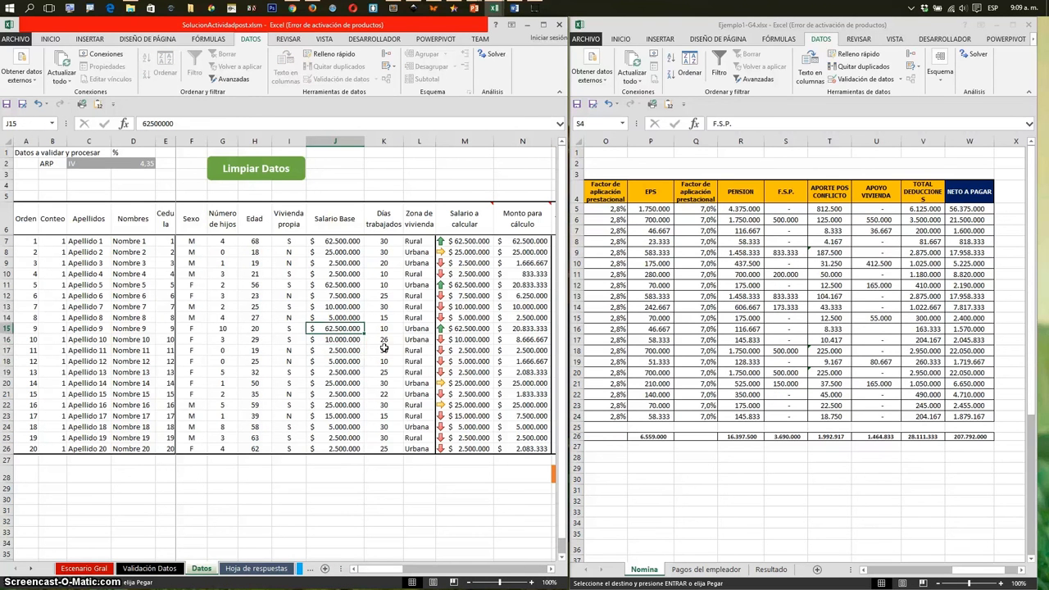
Close the Ejemplo1-G4 workbook without saving its changes.
click(788, 182)
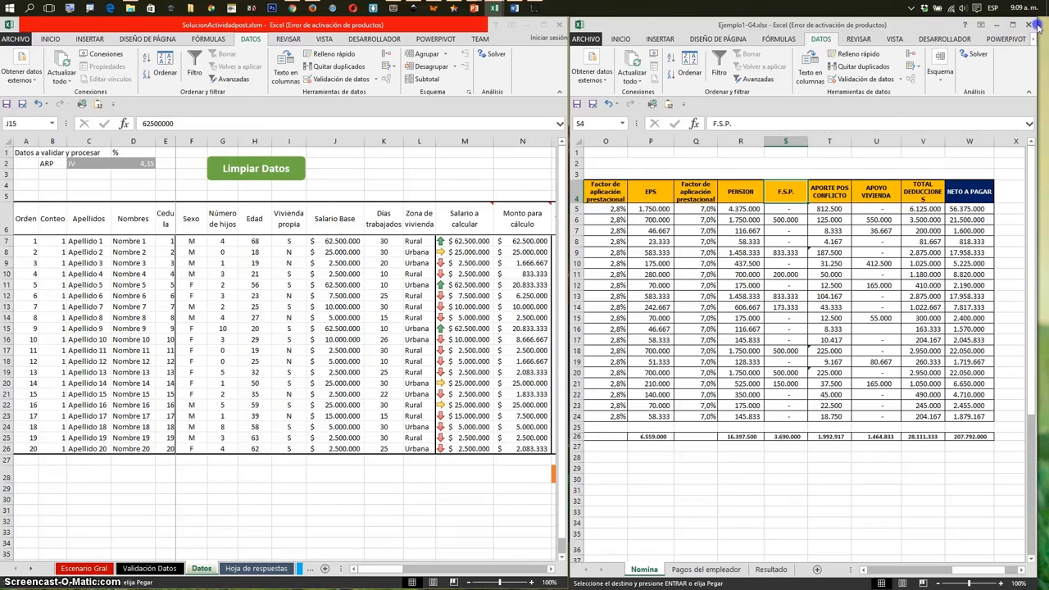
click(1031, 24)
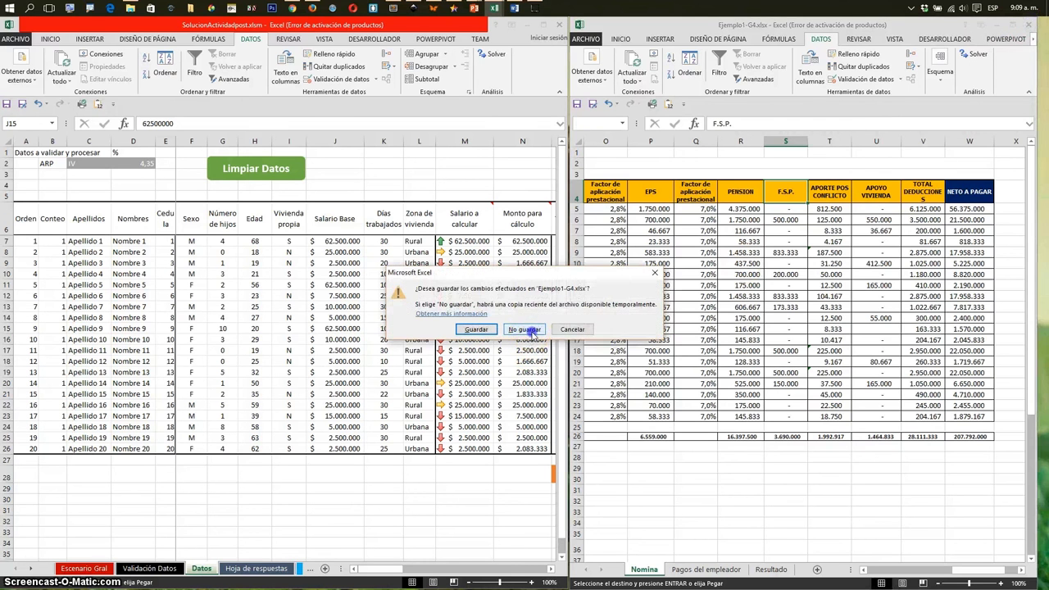
click(525, 330)
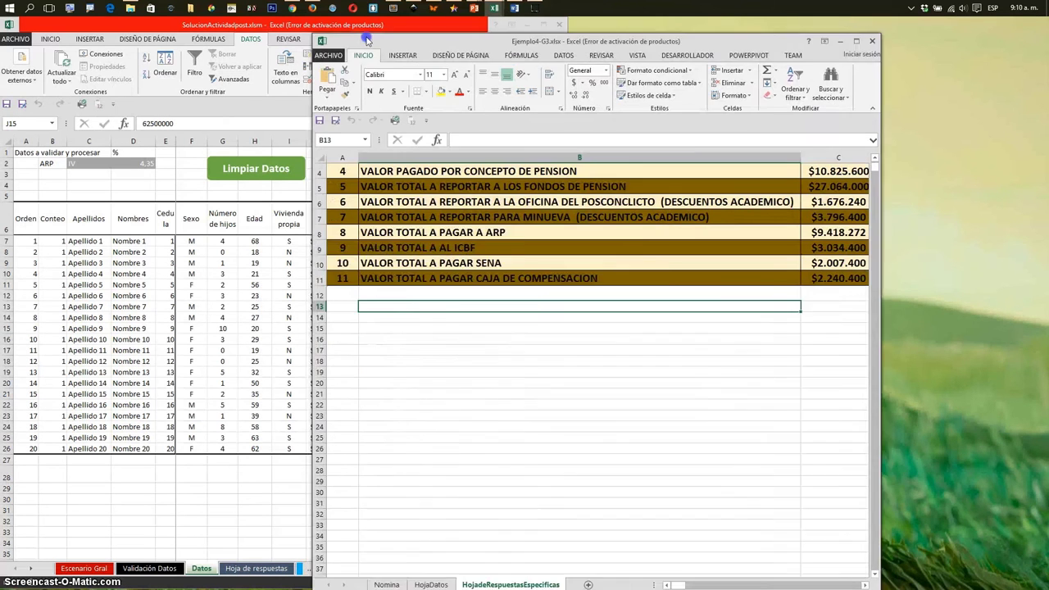
Snap Ejemplo4-G3 beside the validator, widen the validator, and show the student's HojaDatos sheet.
mouse_move(368, 29)
mouse_down()
mouse_move(541, 29)
mouse_move(533, 25)
mouse_up()
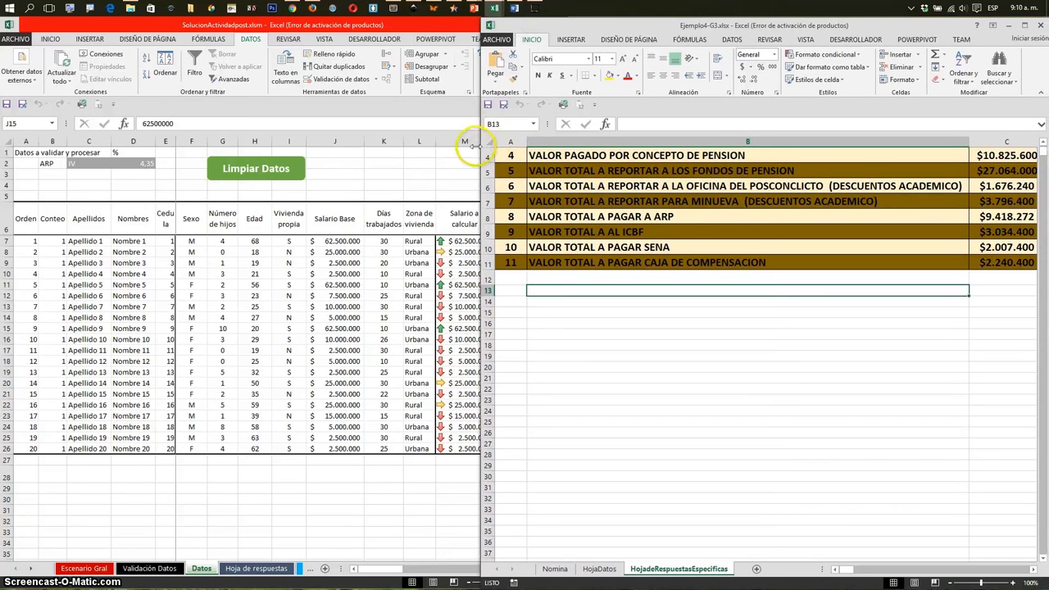
drag(474, 146, 574, 142)
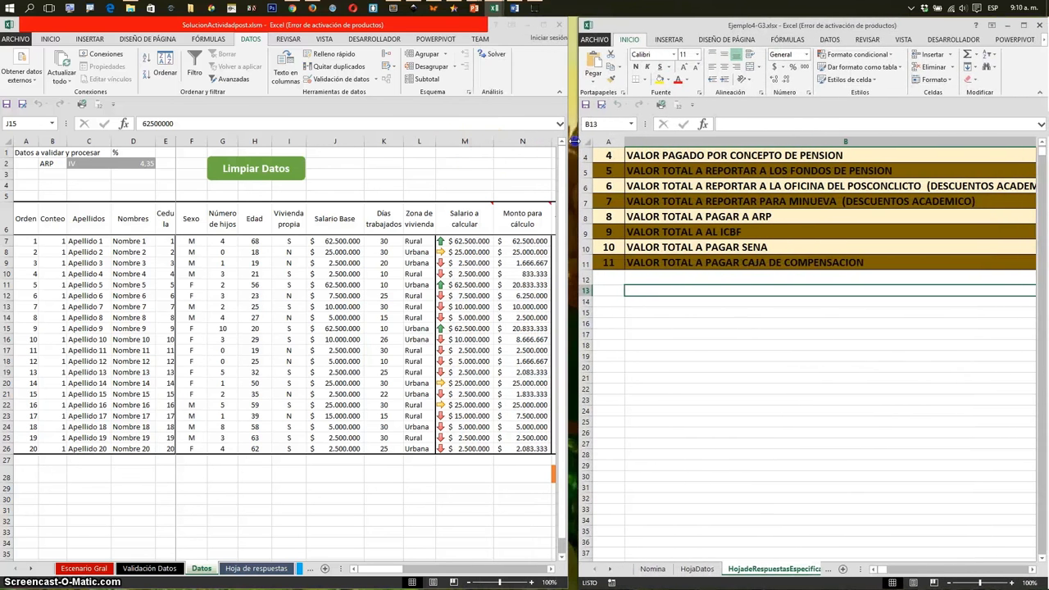
click(696, 170)
scroll(700, 346, up, 1)
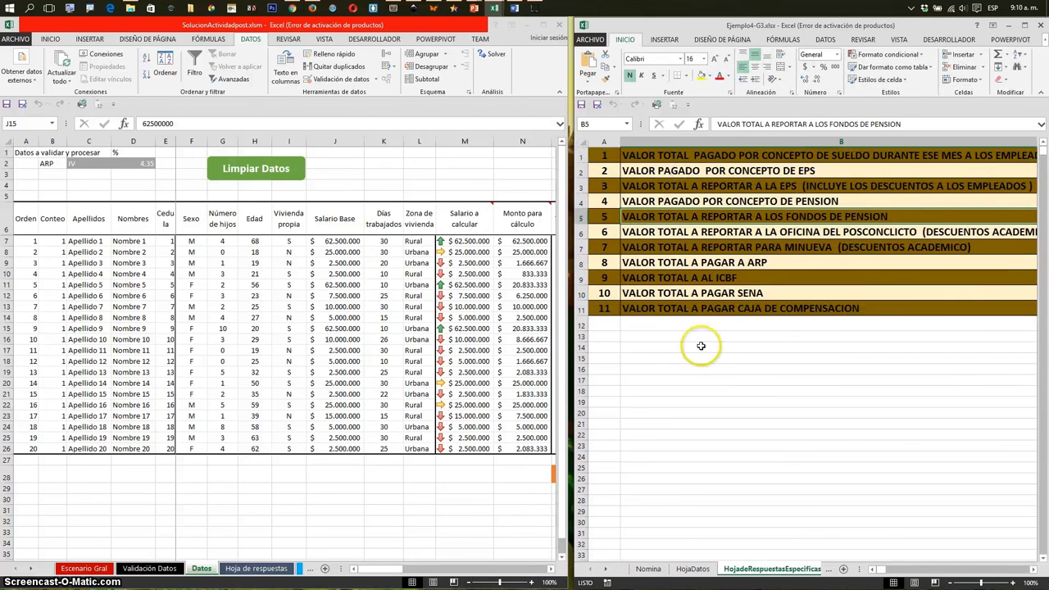
click(679, 573)
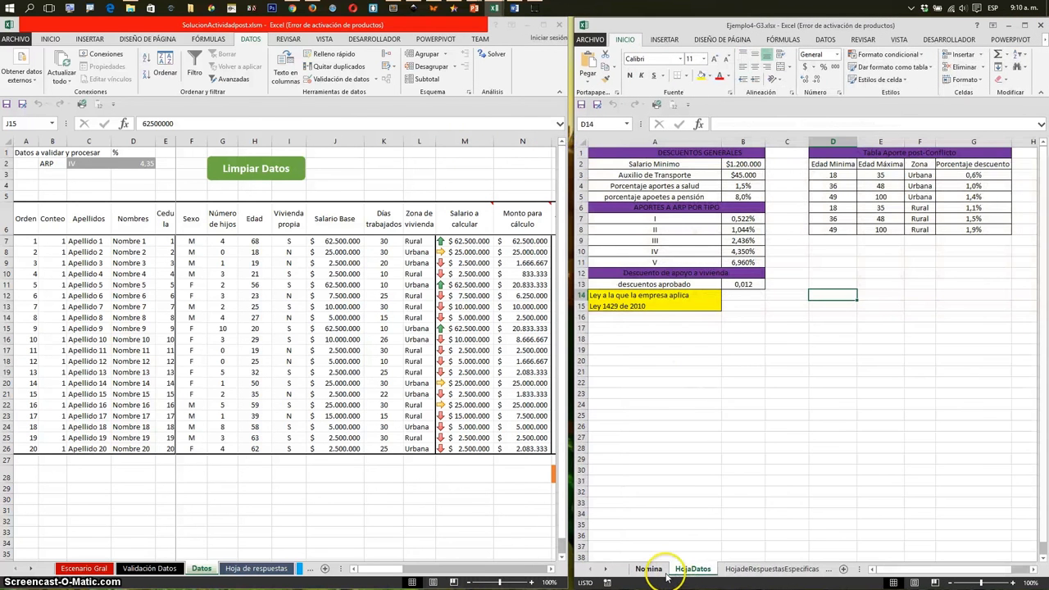
click(322, 232)
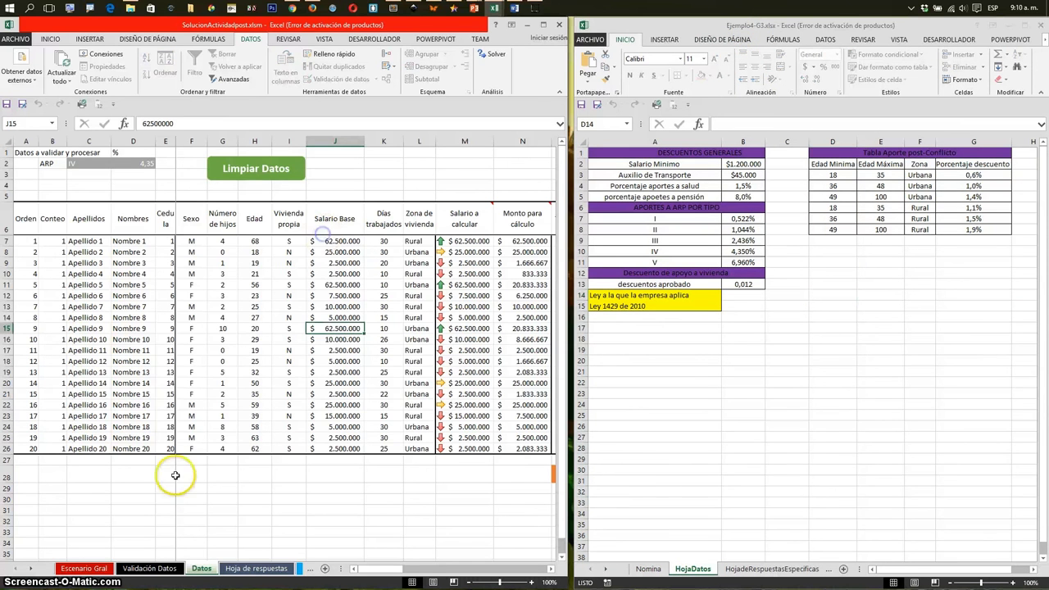
click(275, 169)
On Escenario Gral, show the 'Terminados en 3' scenario from the Scenario Manager.
click(86, 568)
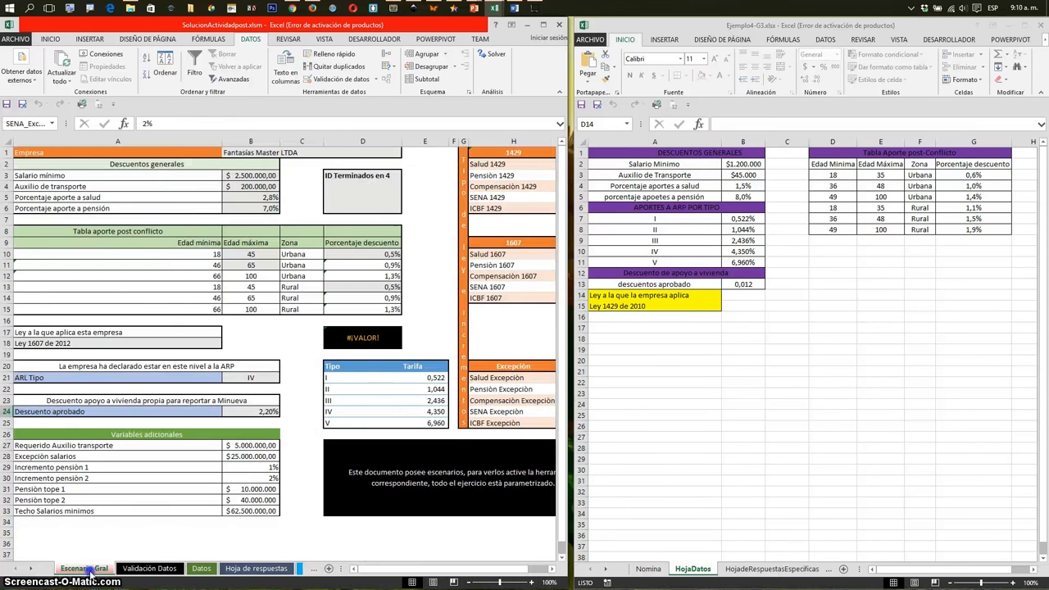
click(336, 208)
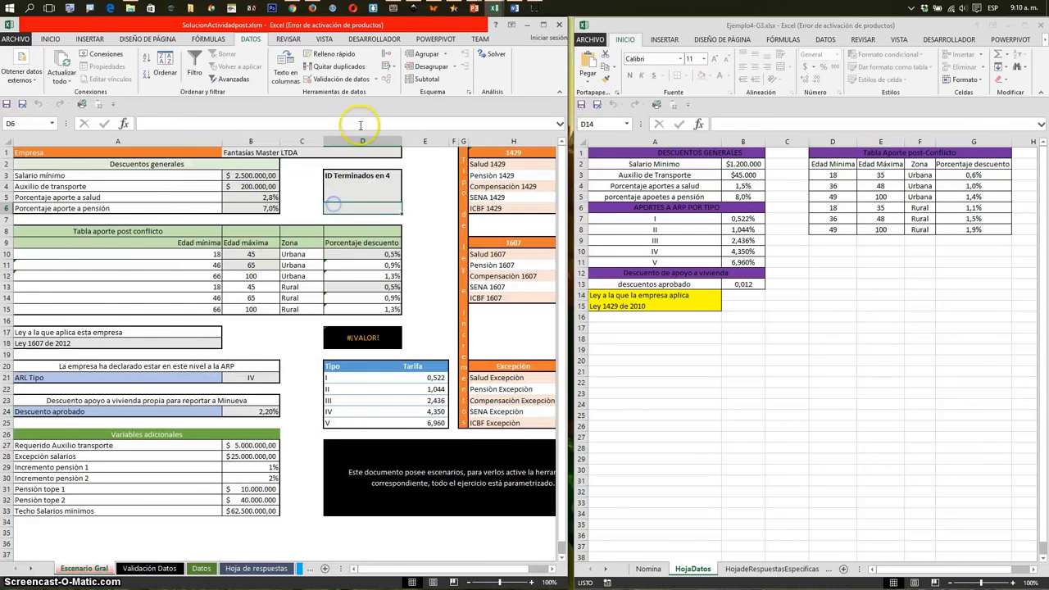
click(388, 70)
click(430, 67)
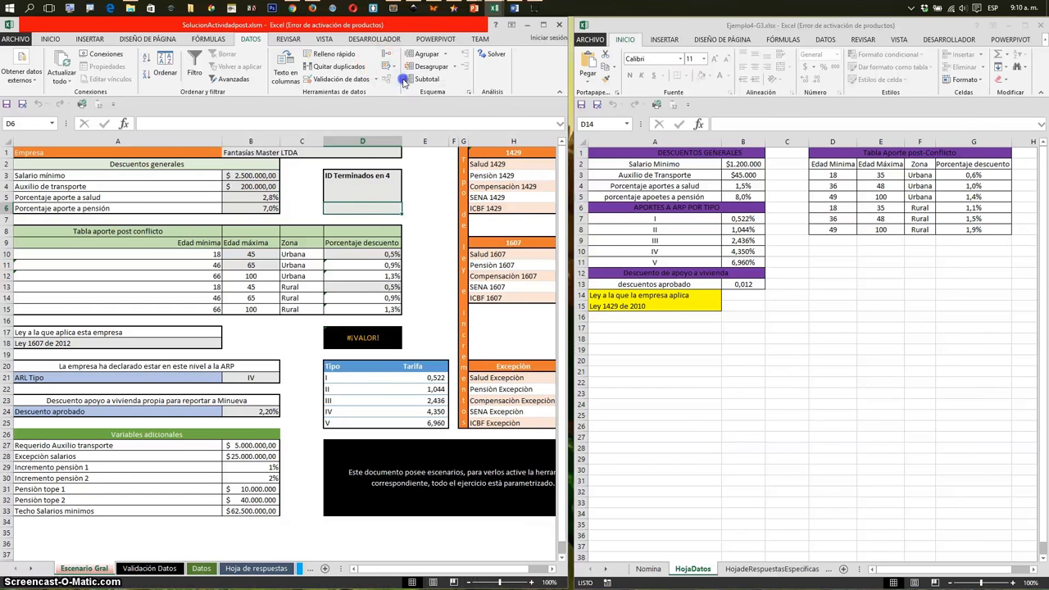
click(693, 235)
click(687, 228)
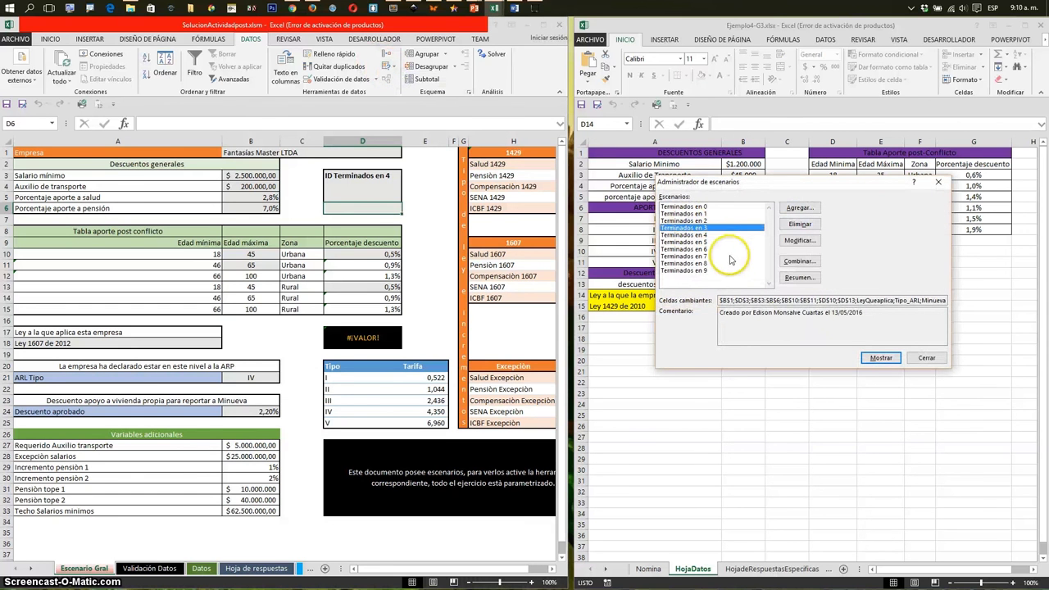
click(881, 357)
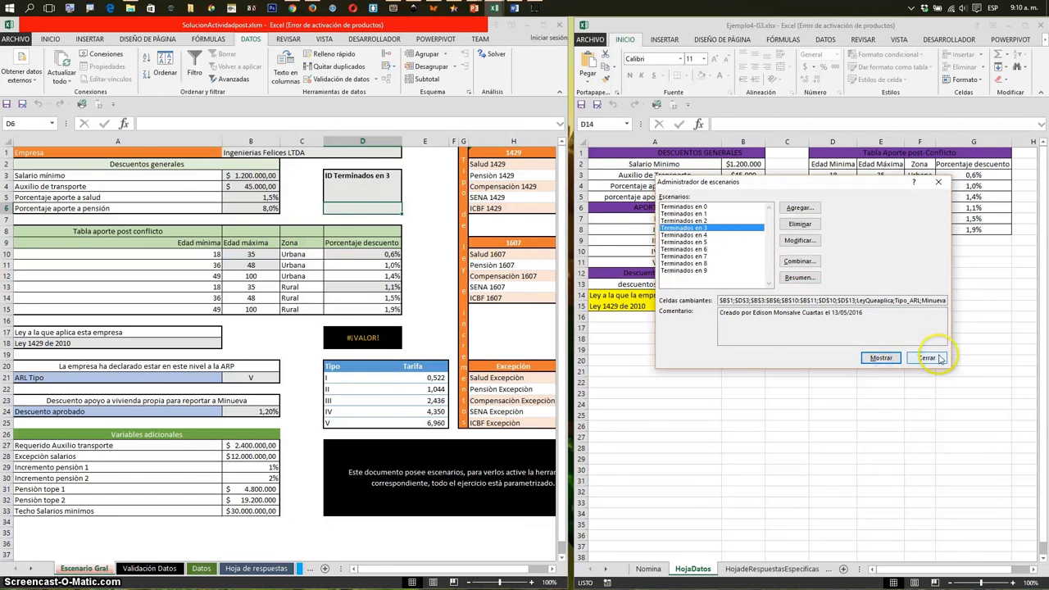
click(926, 358)
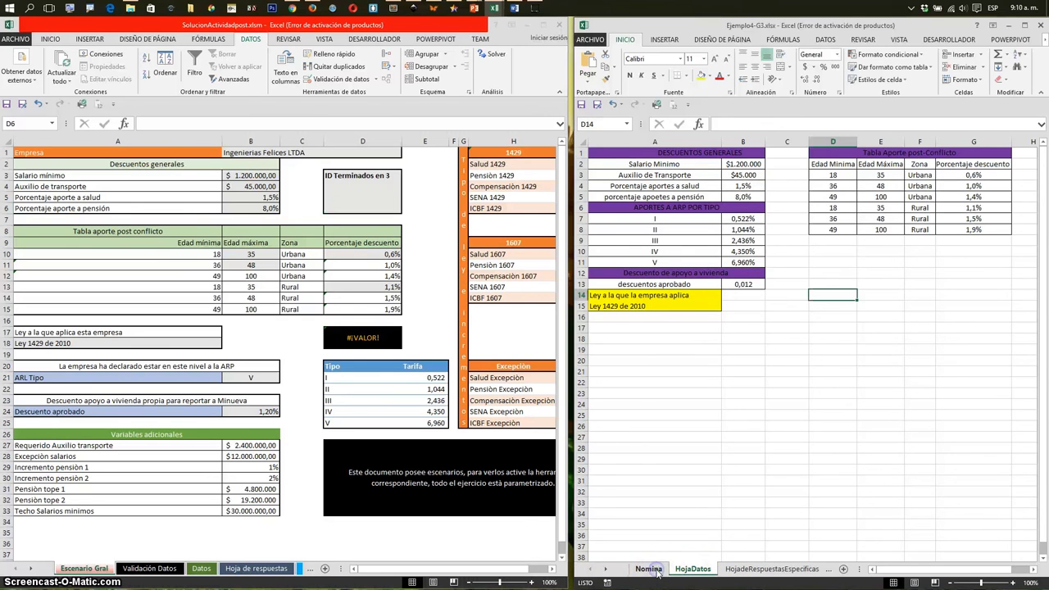
Show the student's Nomina sheet from row 1 and select the first employee's Sexo value.
click(649, 569)
scroll(684, 417, up, 13)
scroll(680, 410, up, 13)
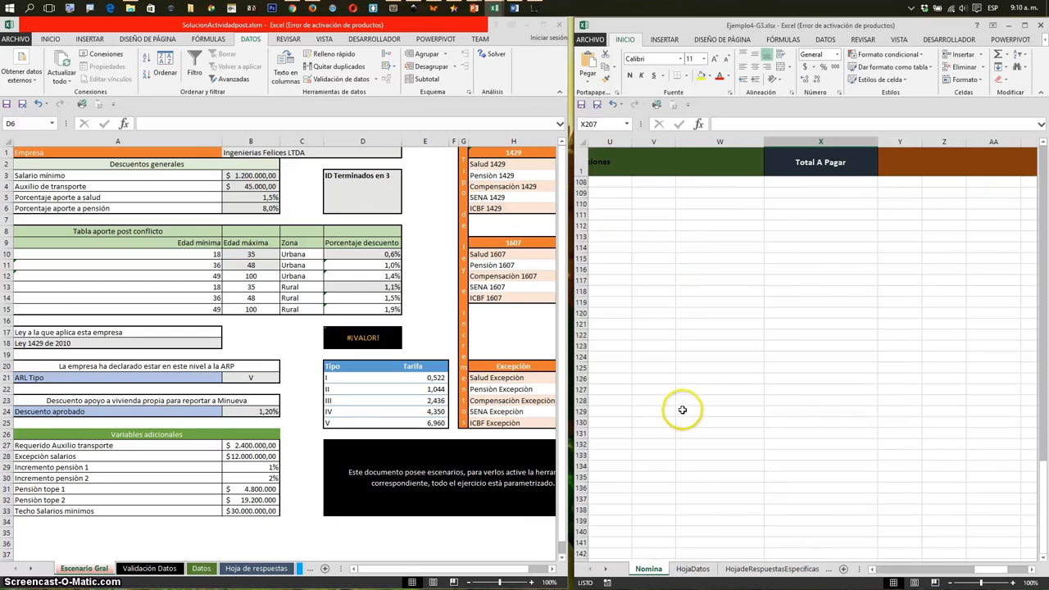
scroll(680, 407, up, 13)
scroll(683, 402, up, 14)
scroll(684, 397, up, 8)
scroll(681, 391, up, 4)
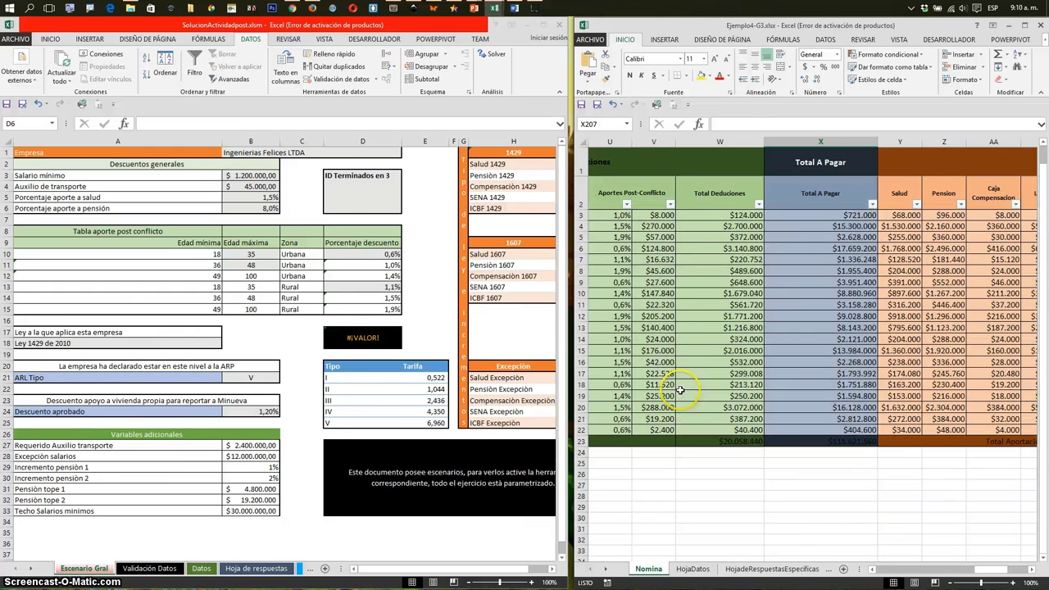
click(885, 569)
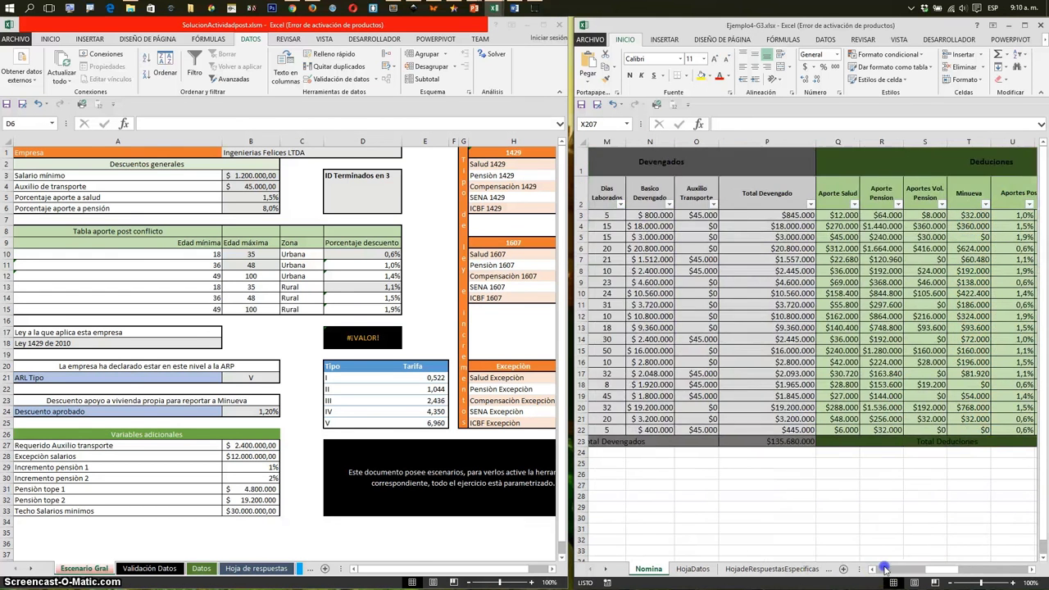
click(885, 569)
click(641, 216)
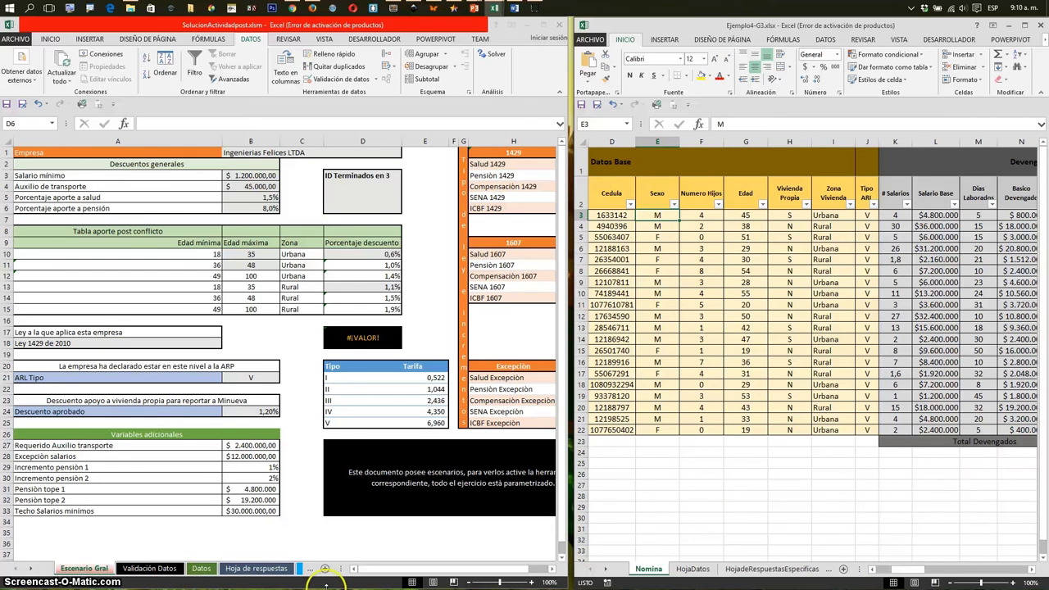
click(184, 572)
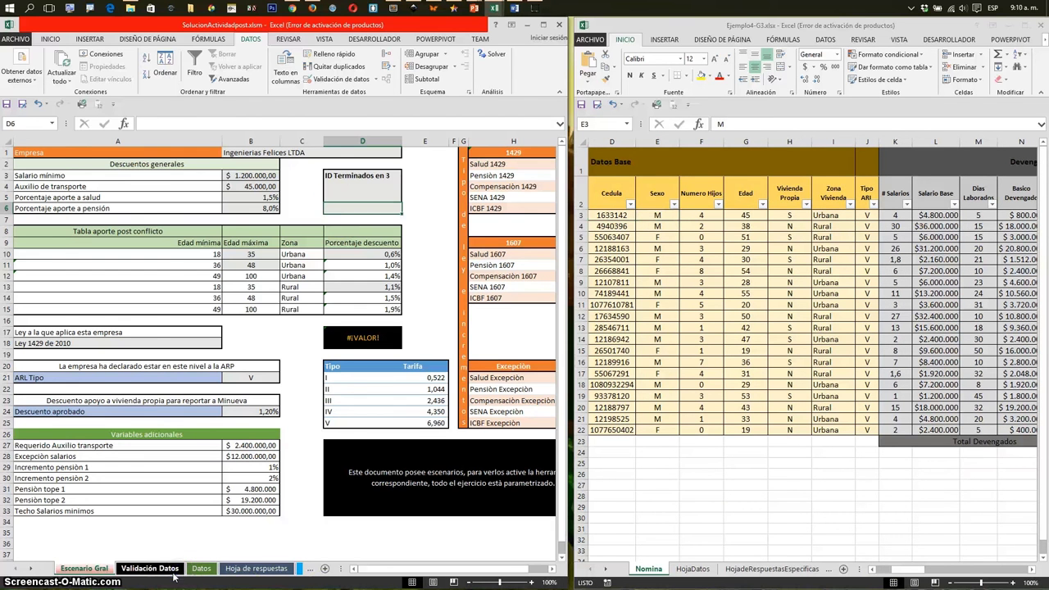
Paste the payroll's sex, children, age and housing columns as values into the validator's Datos F7.
click(174, 572)
click(200, 570)
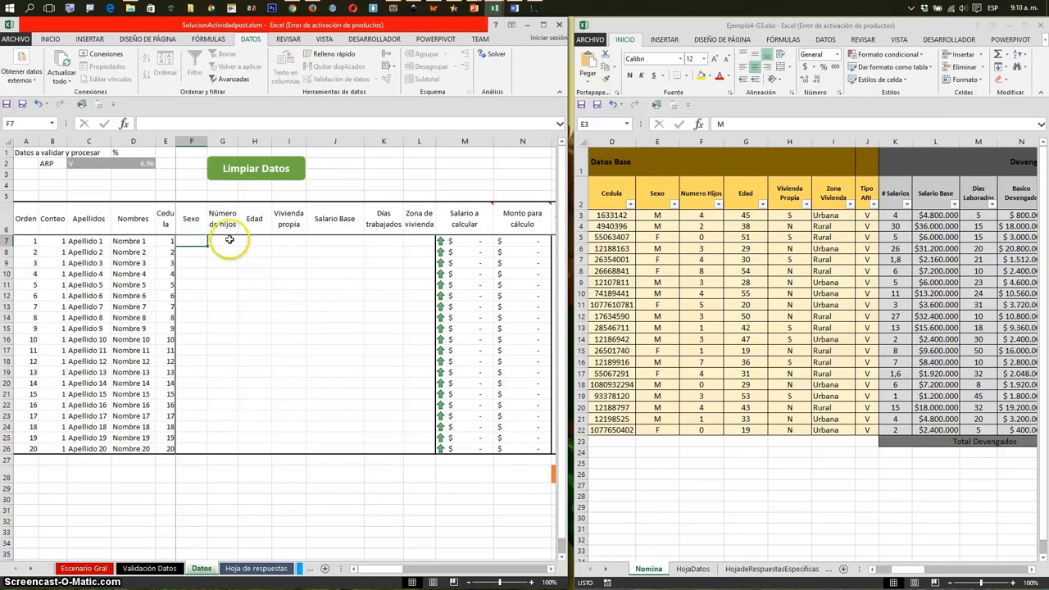
click(681, 225)
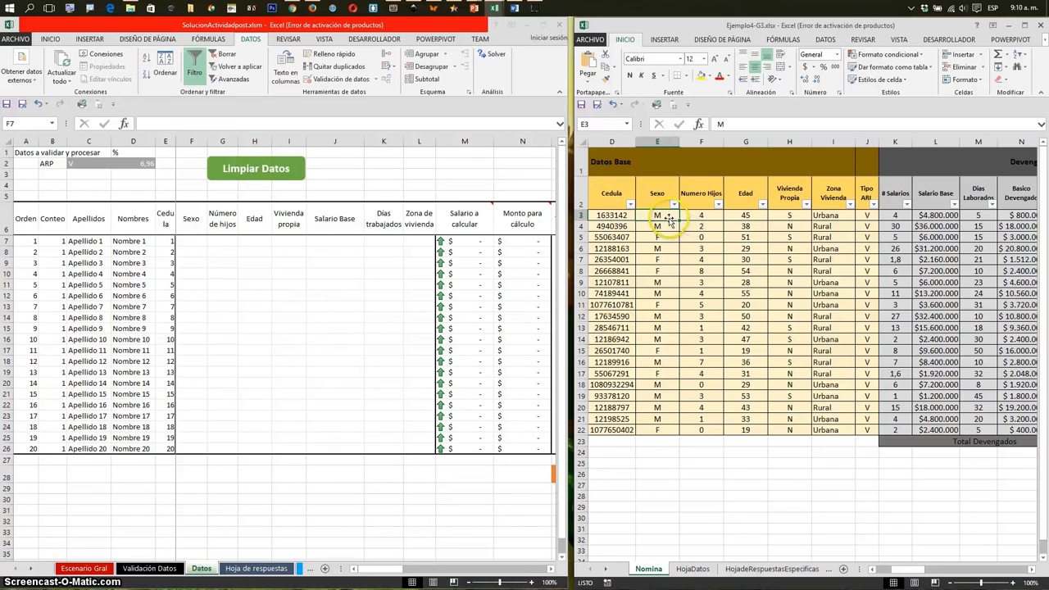
key(shift+Right)
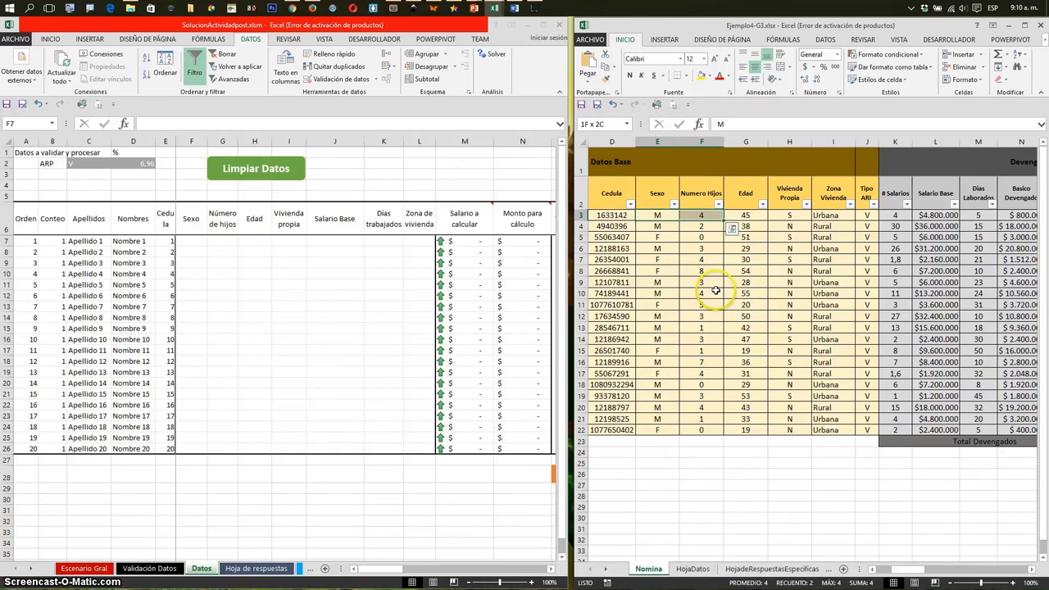
key(shift+Right)
key(shift+Right)
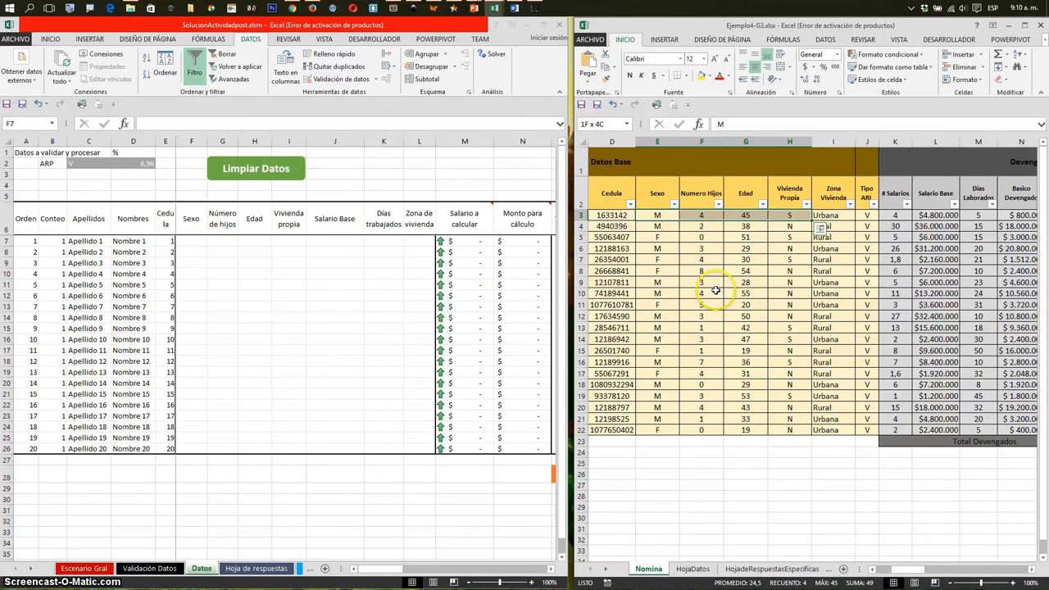
key(ctrl+shift+Down)
key(ctrl+c)
click(201, 241)
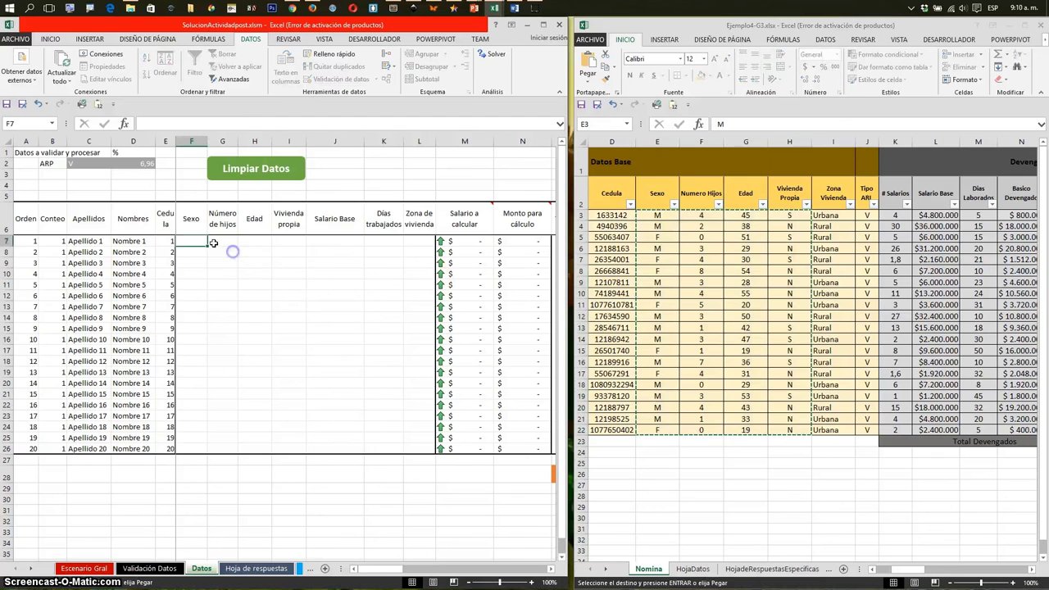
click(99, 105)
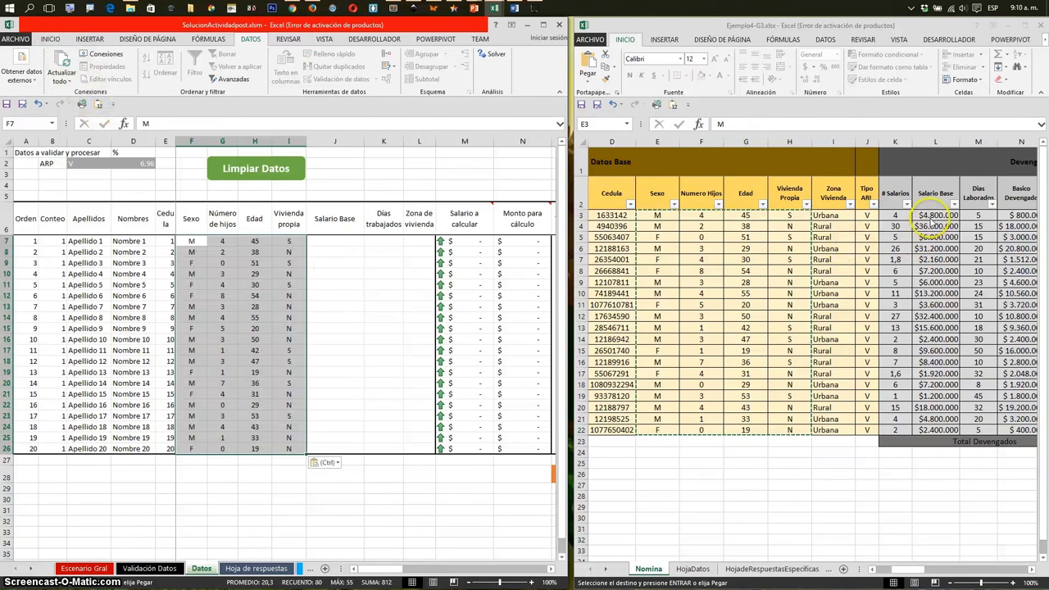
Paste all employees' base salaries as values into the validator's Salario Base column.
click(934, 216)
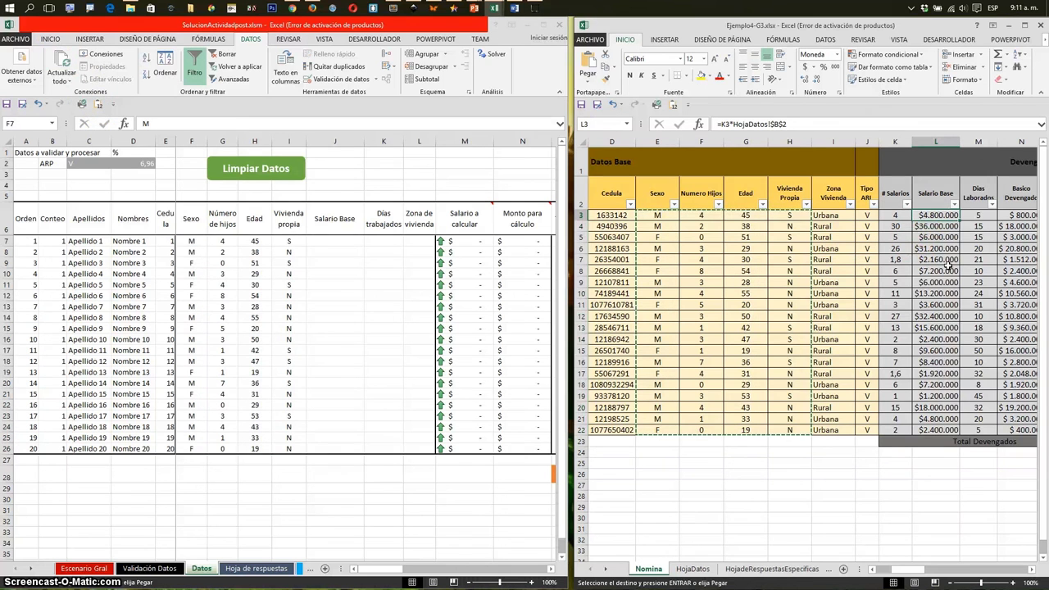
key(ctrl+shift+Down)
key(ctrl+c)
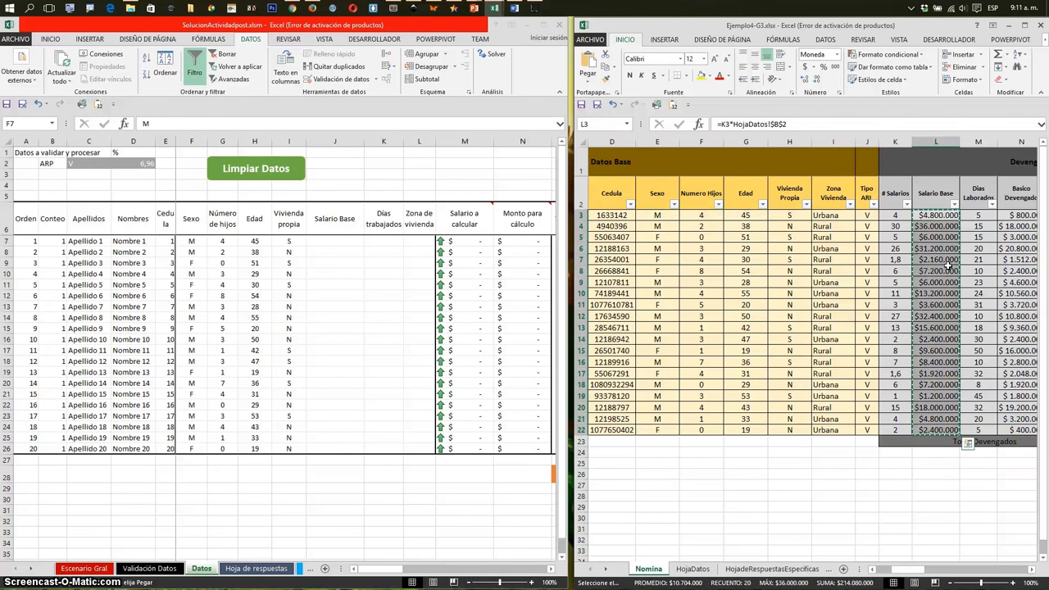
click(334, 241)
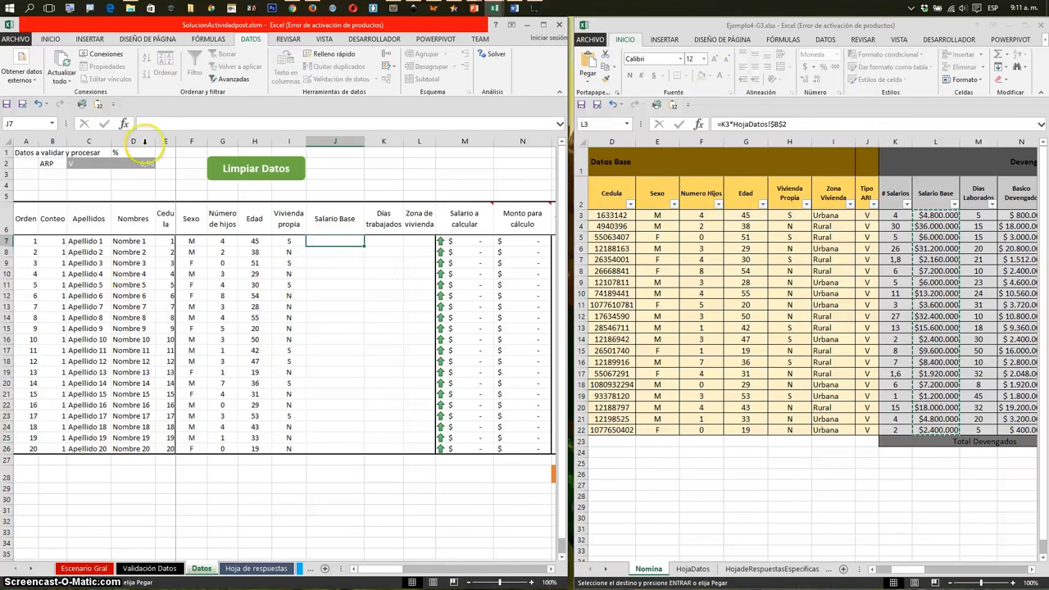
click(98, 103)
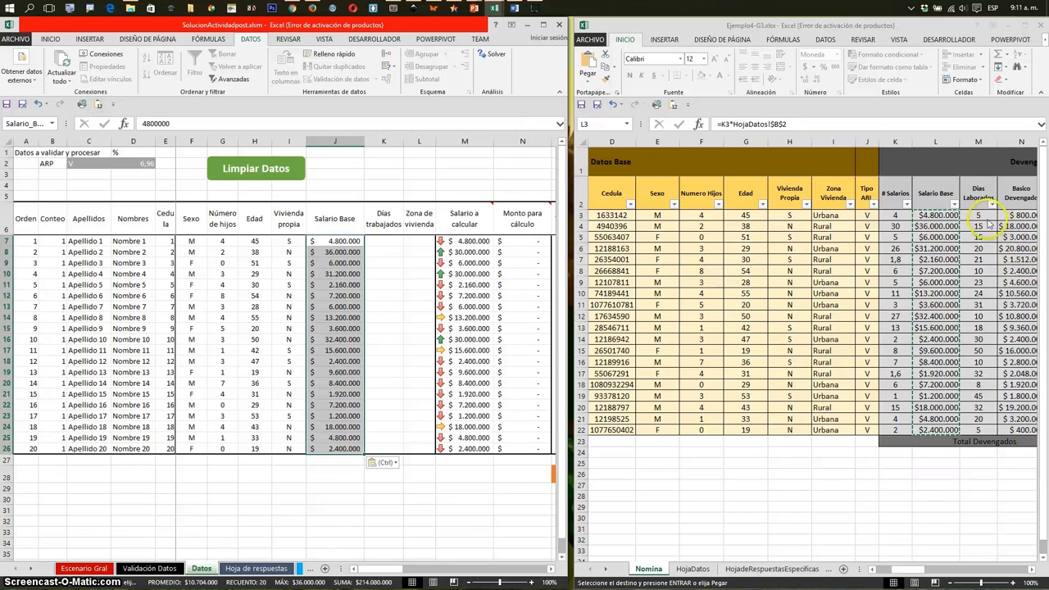
Paste all employees' days worked as values into the Días trabajados column.
drag(988, 217, 980, 428)
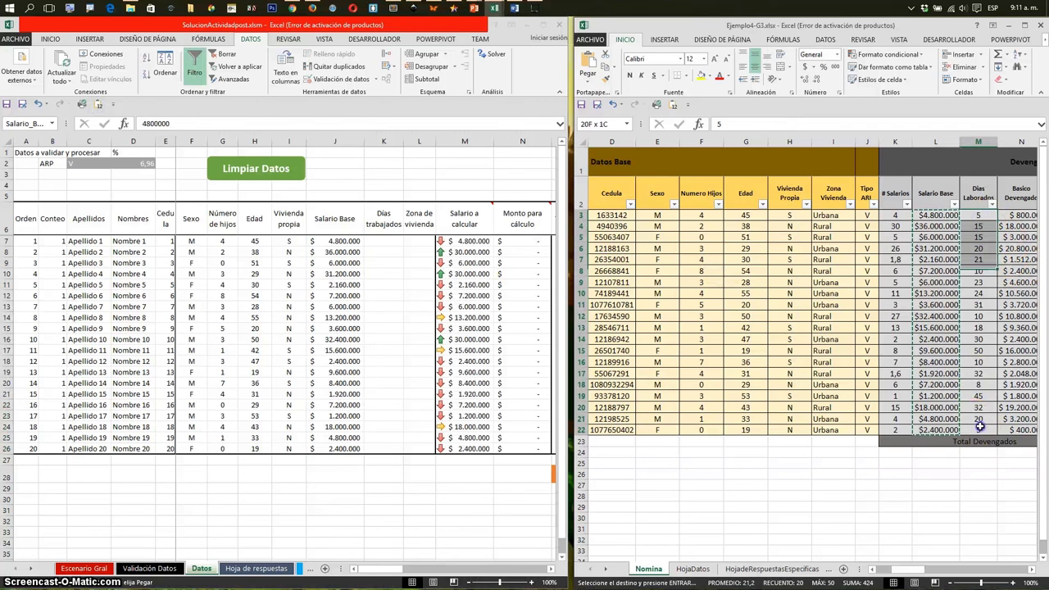
key(ctrl+c)
click(373, 240)
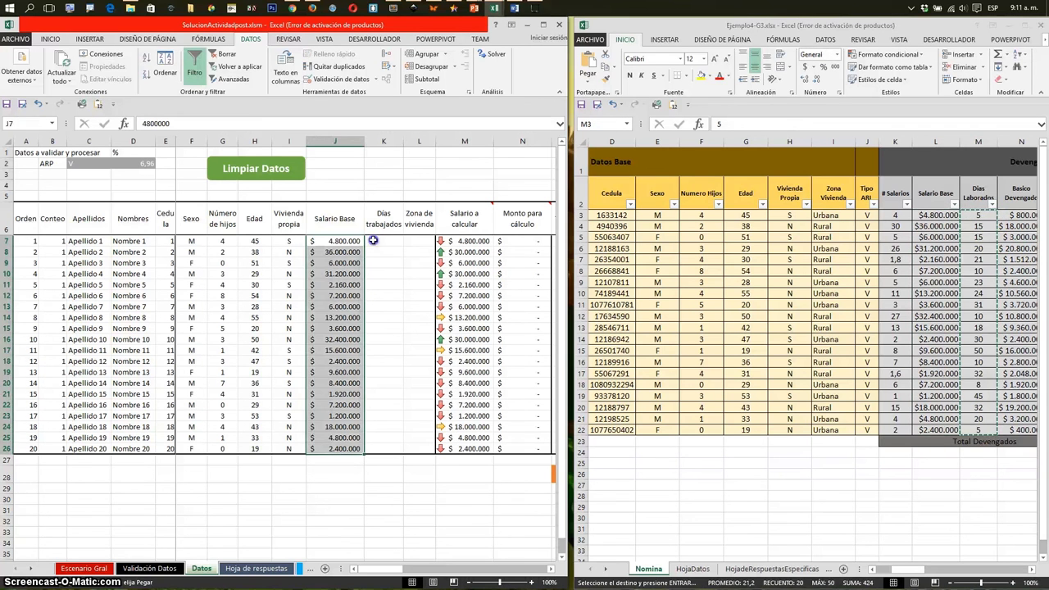
click(373, 240)
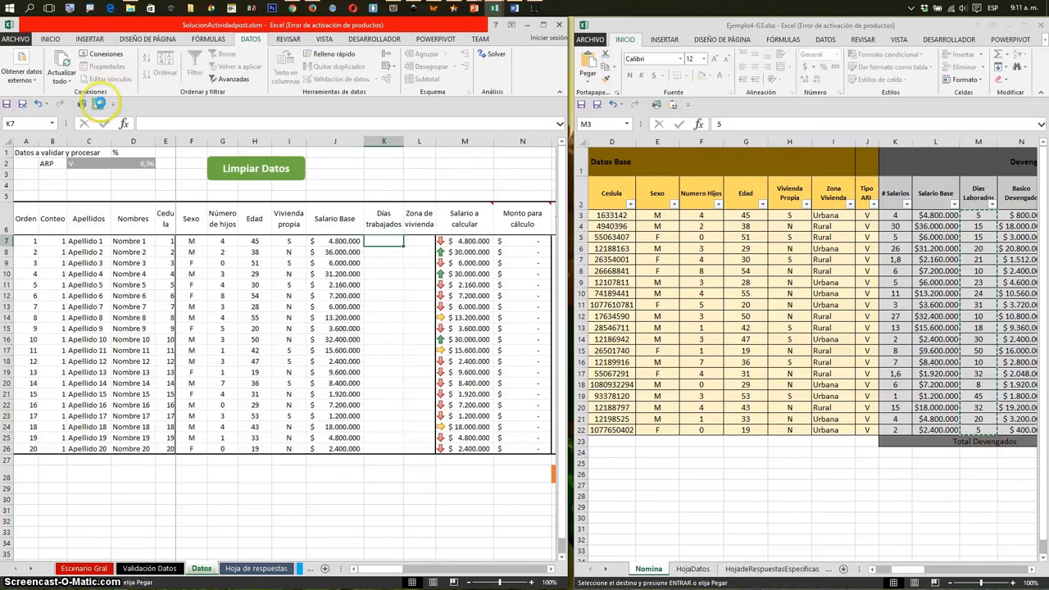
click(99, 103)
Paste the housing zones as values into Zona de vivienda, then view Validación Datos.
click(828, 215)
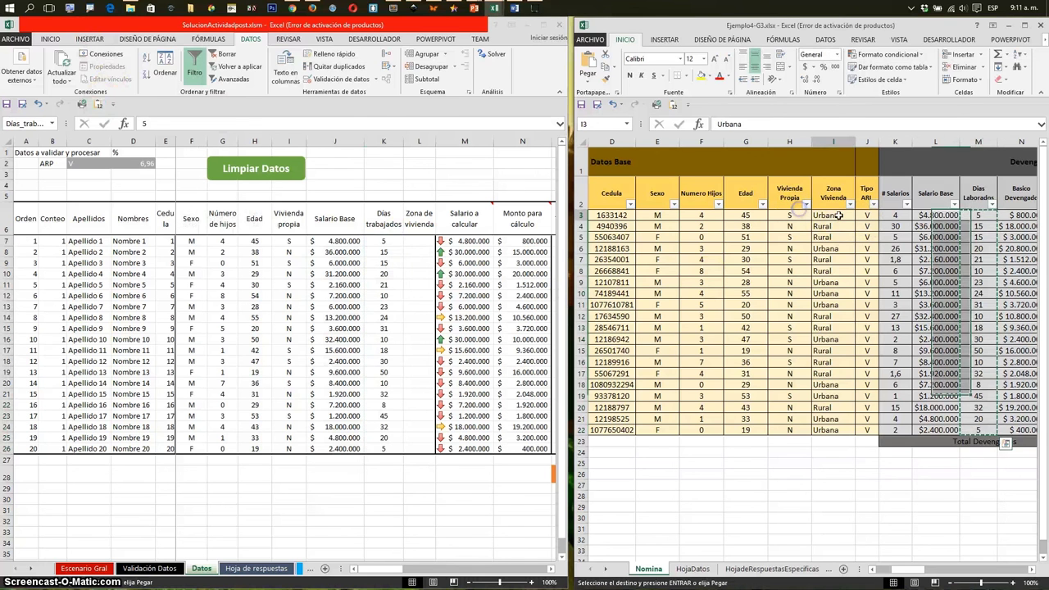
shift+click(828, 428)
key(ctrl+c)
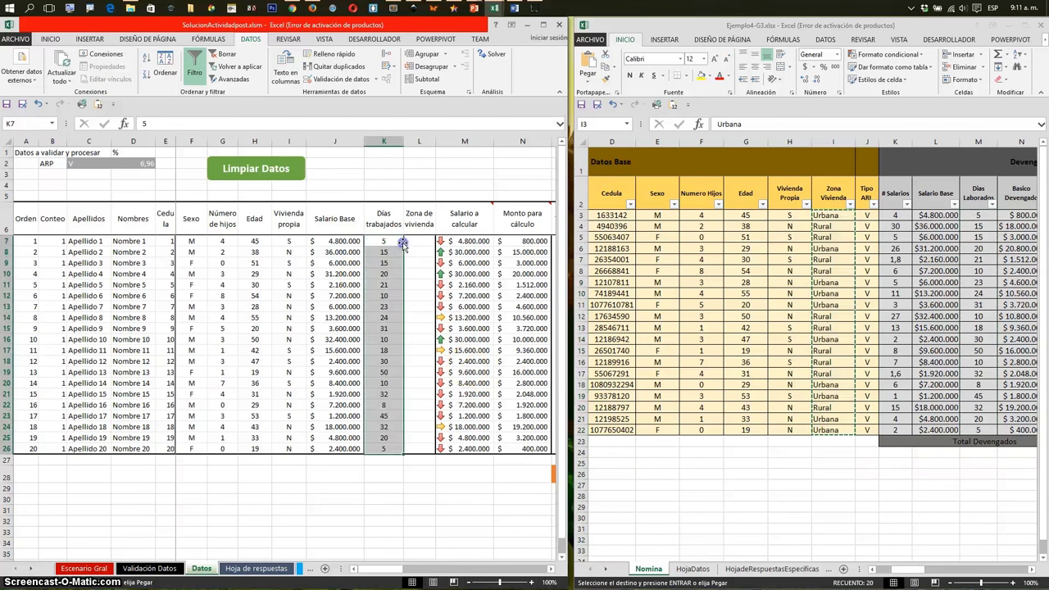
click(418, 241)
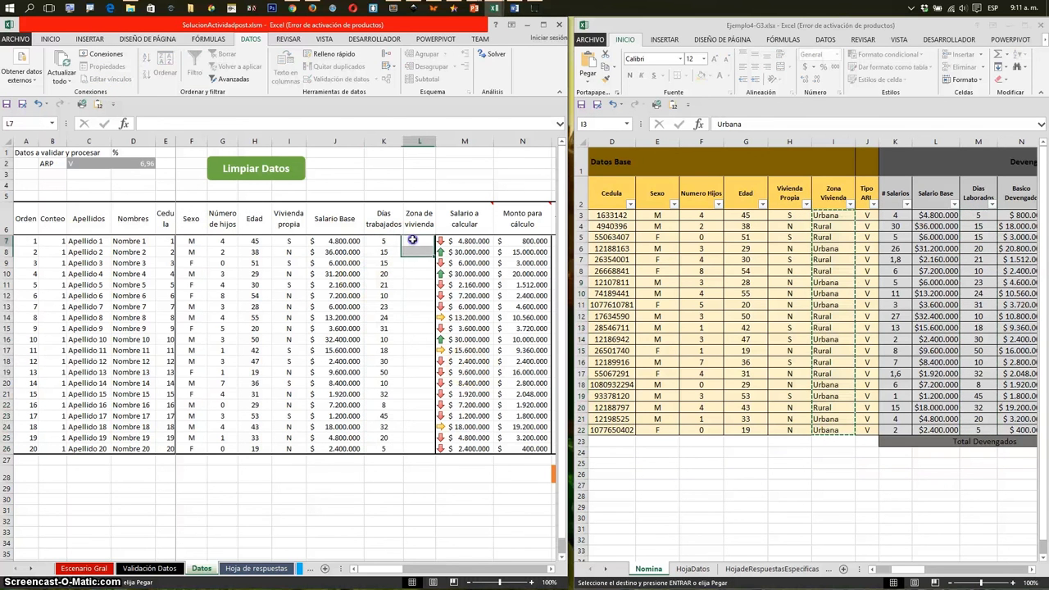
click(98, 104)
click(288, 263)
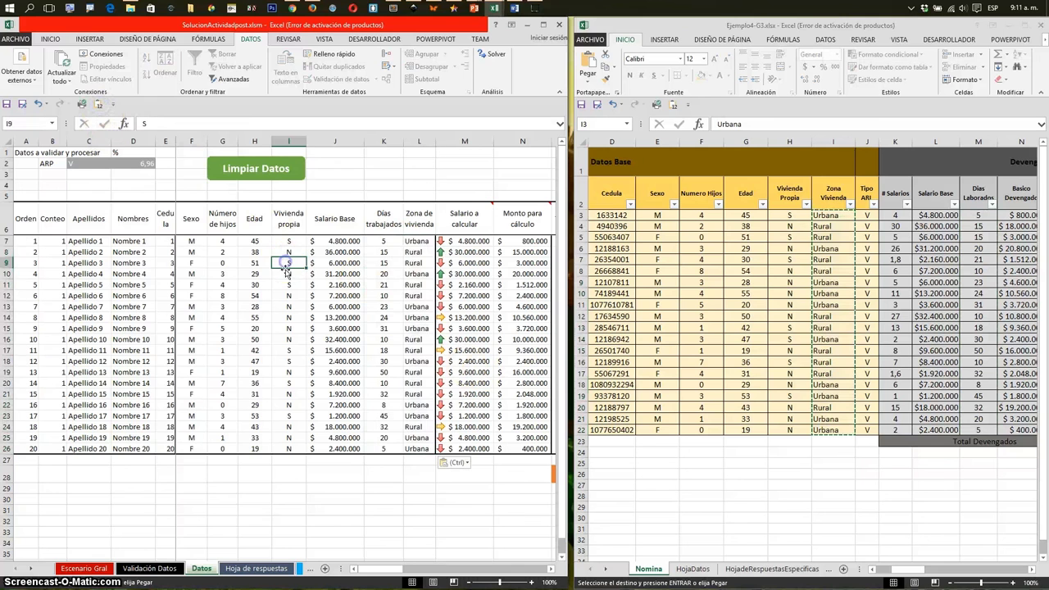
click(156, 569)
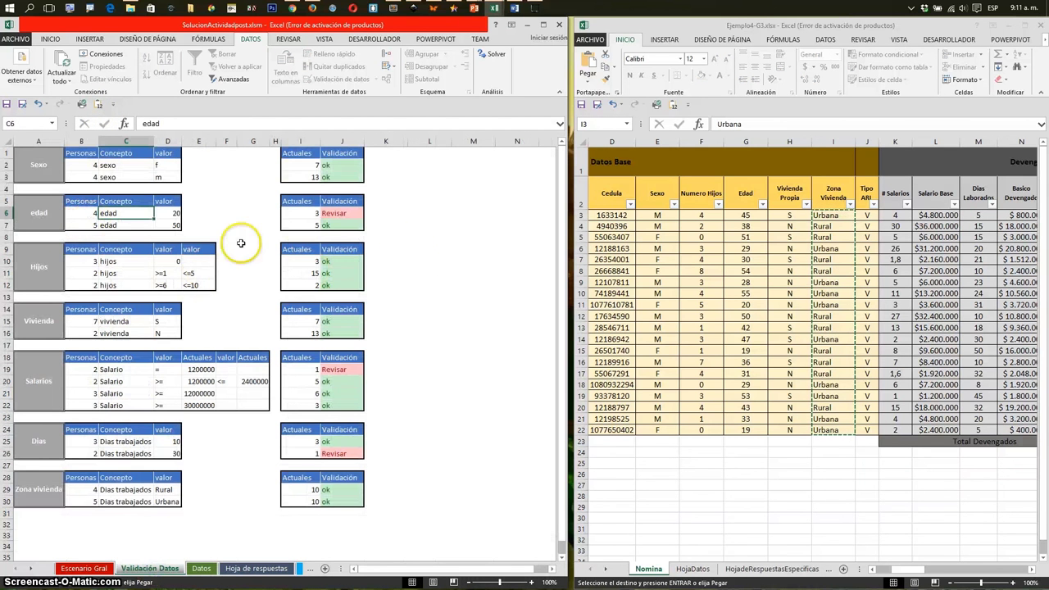
click(90, 213)
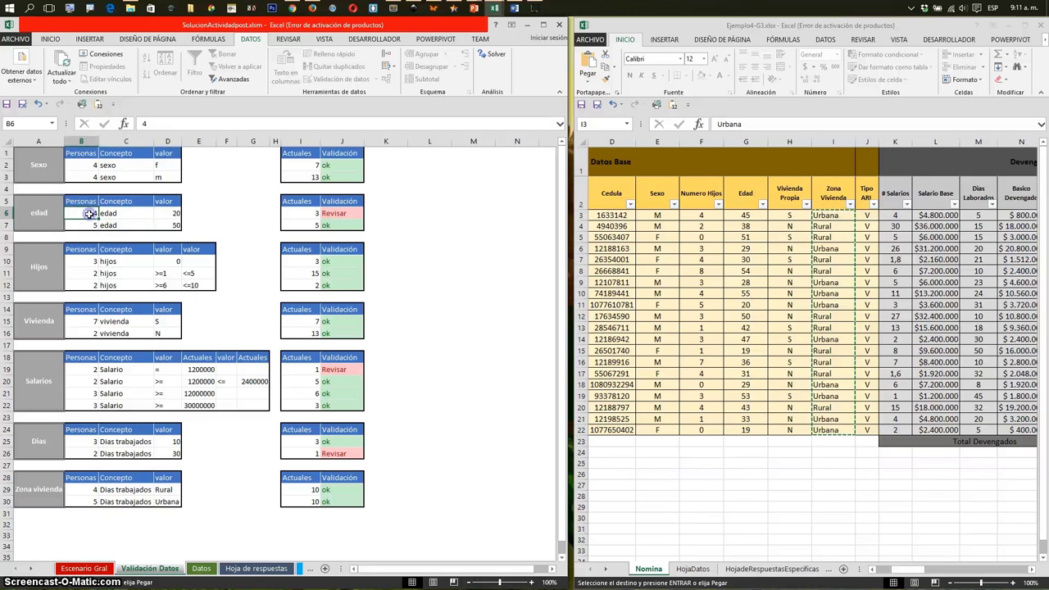
click(170, 218)
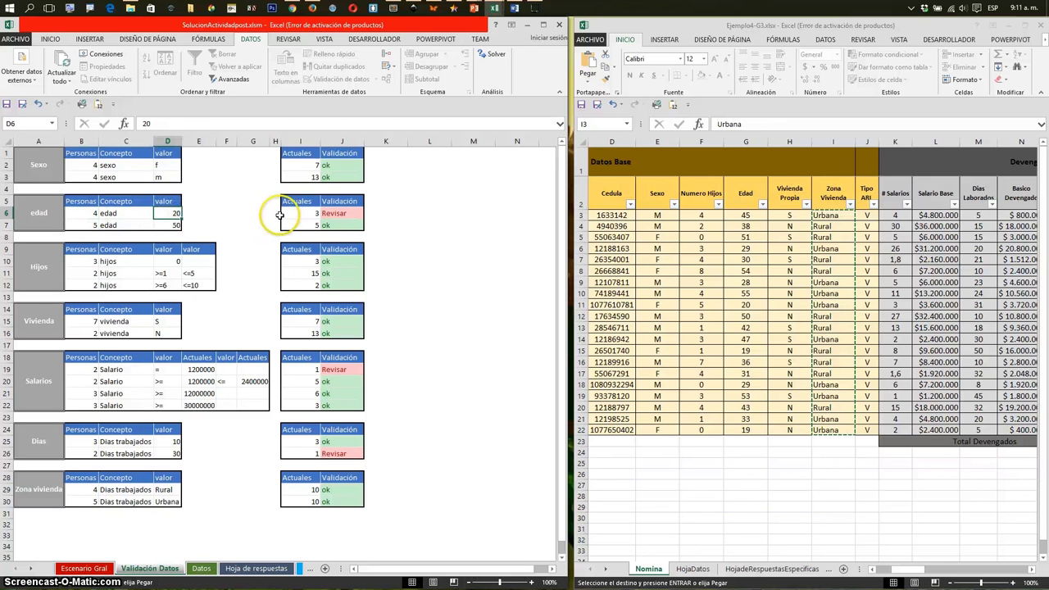
click(336, 216)
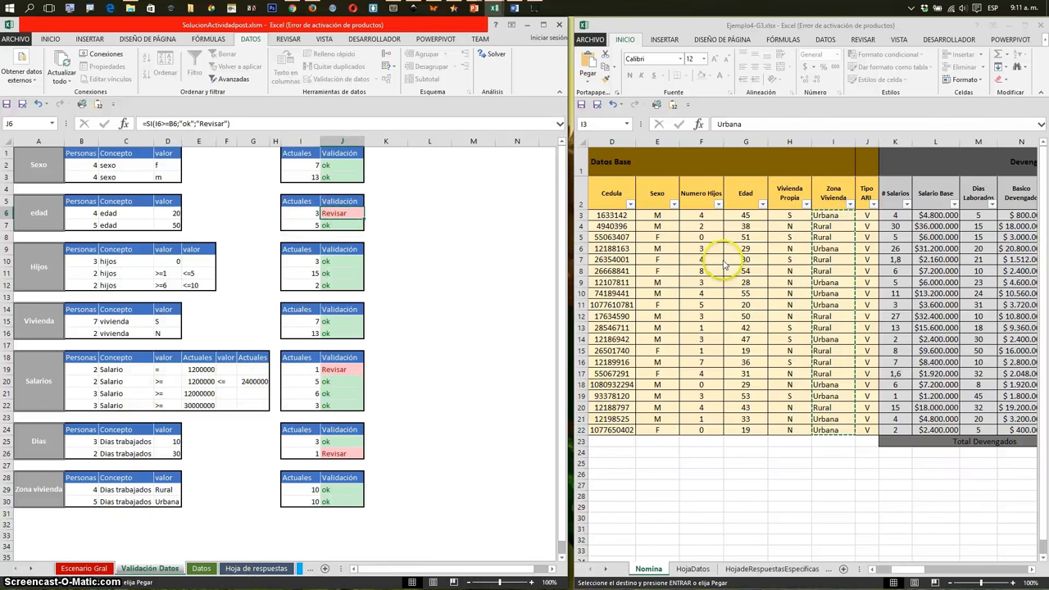
drag(746, 215, 748, 427)
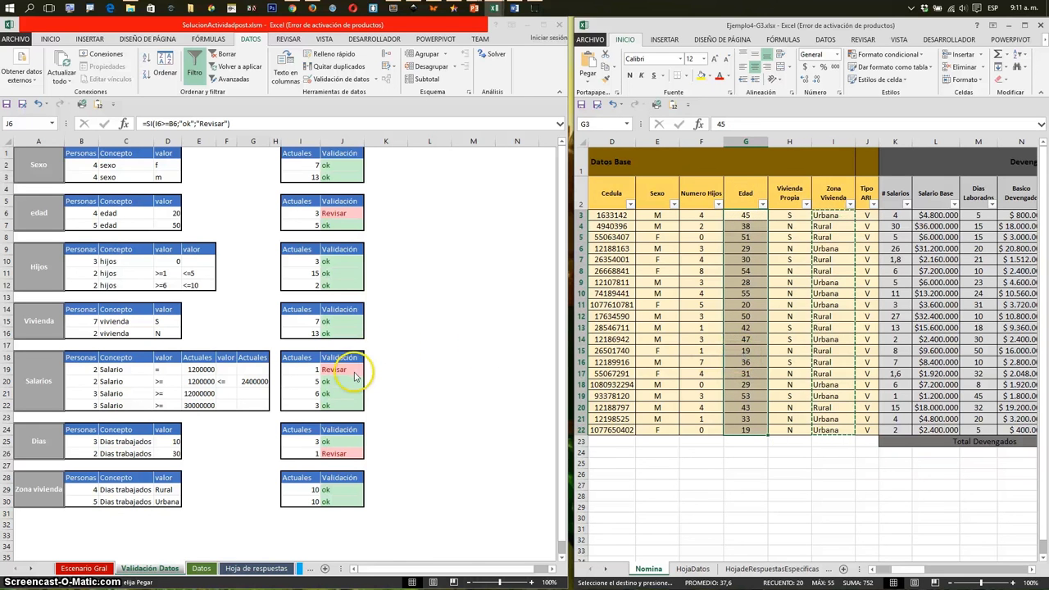
click(197, 371)
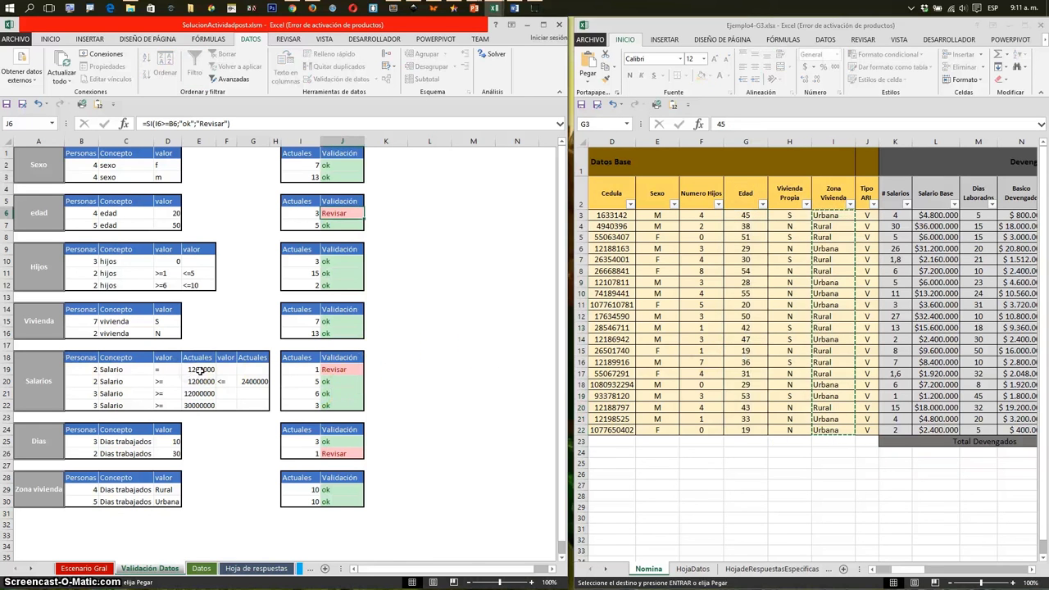
click(200, 371)
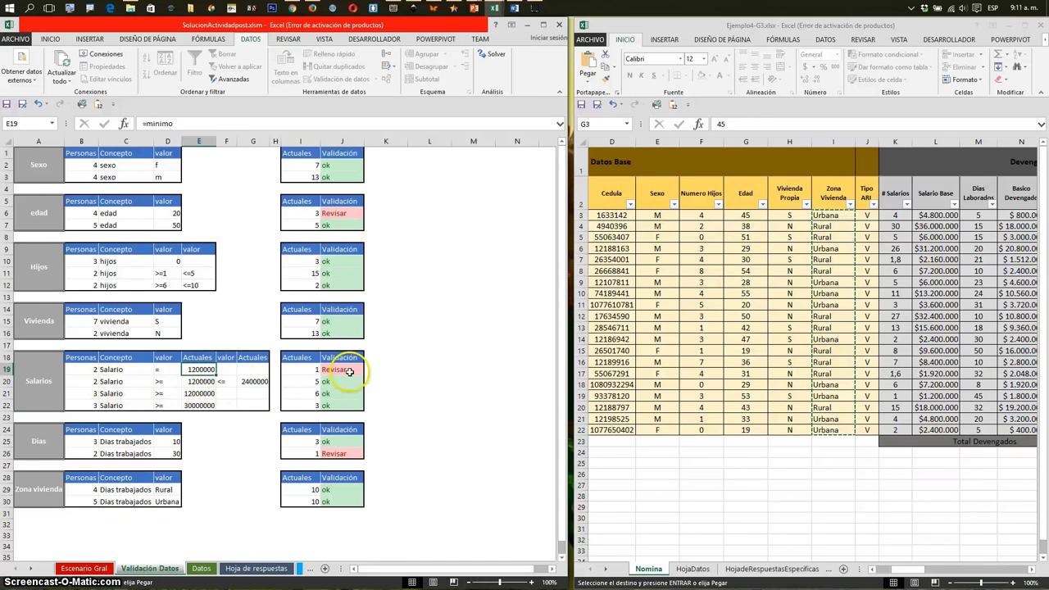
click(93, 370)
click(332, 370)
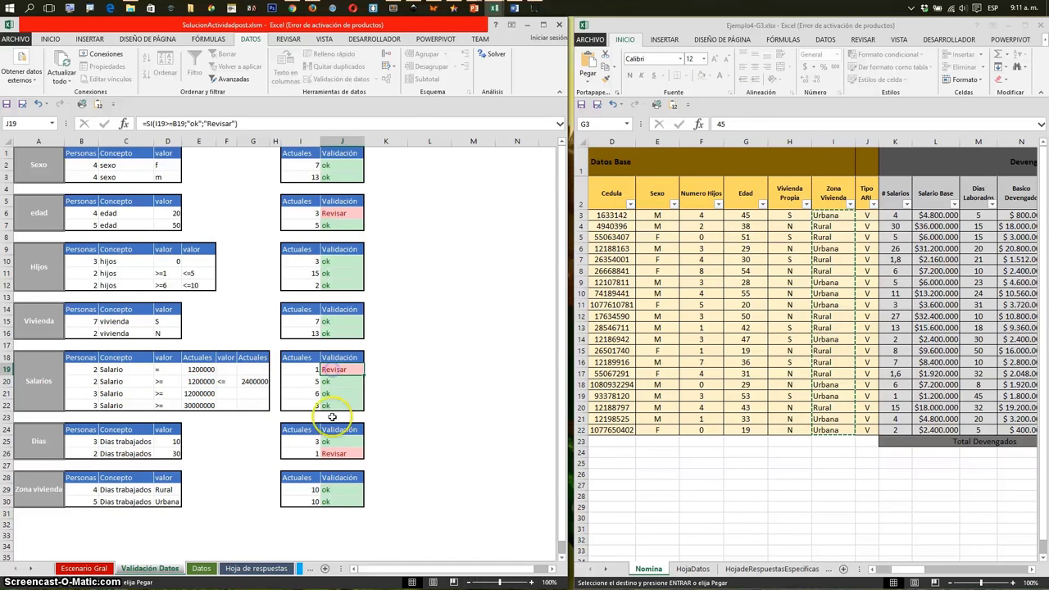
click(168, 453)
click(978, 339)
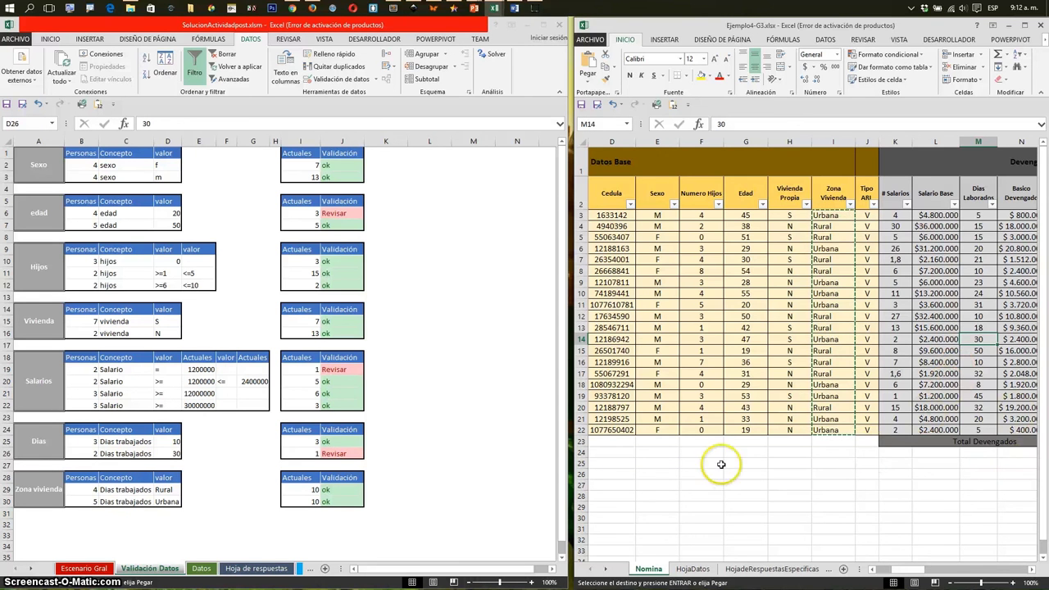
Select the eleven totals in column C of the student's HojadeRespuestasEspecificas sheet.
click(710, 571)
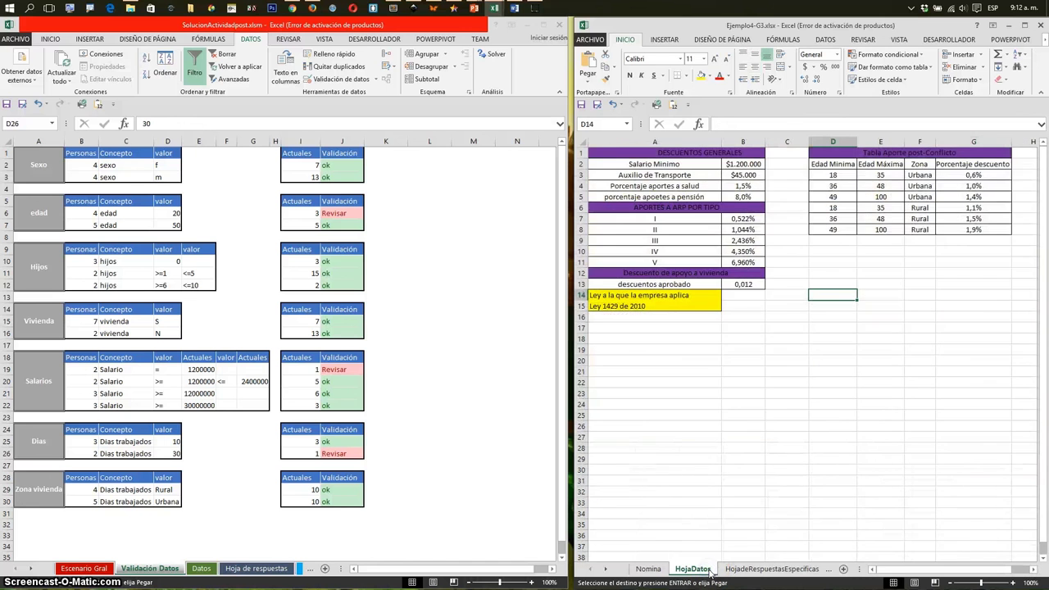
click(749, 574)
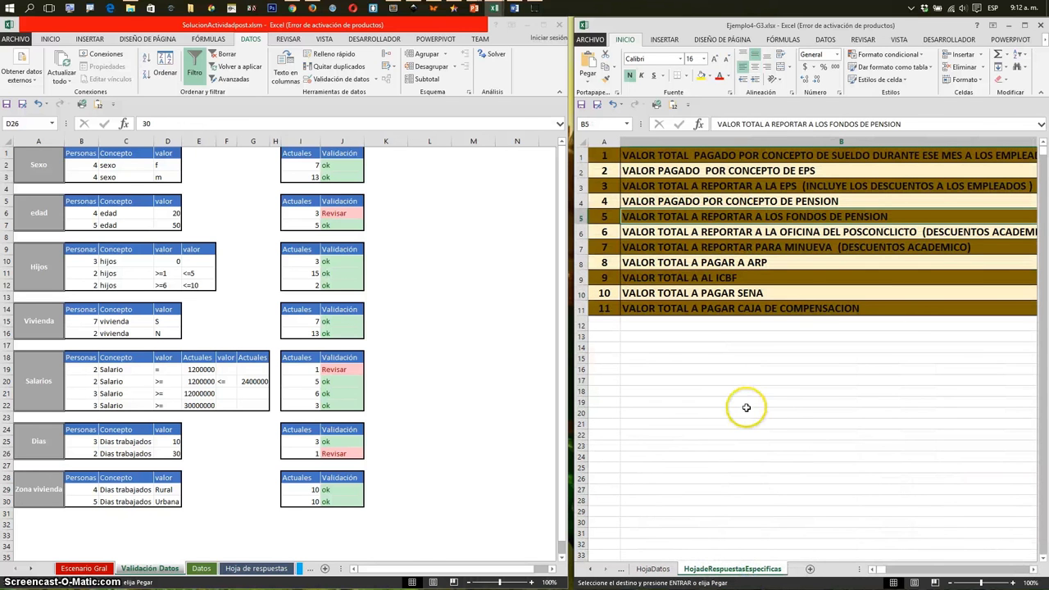
click(892, 233)
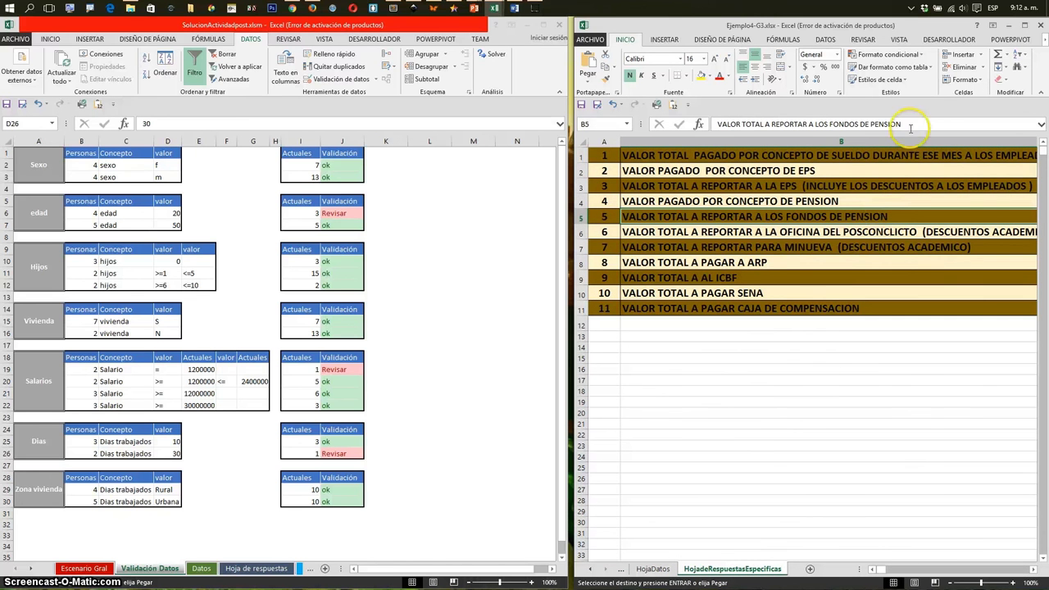
ctrl+scroll(853, 204, down, 2)
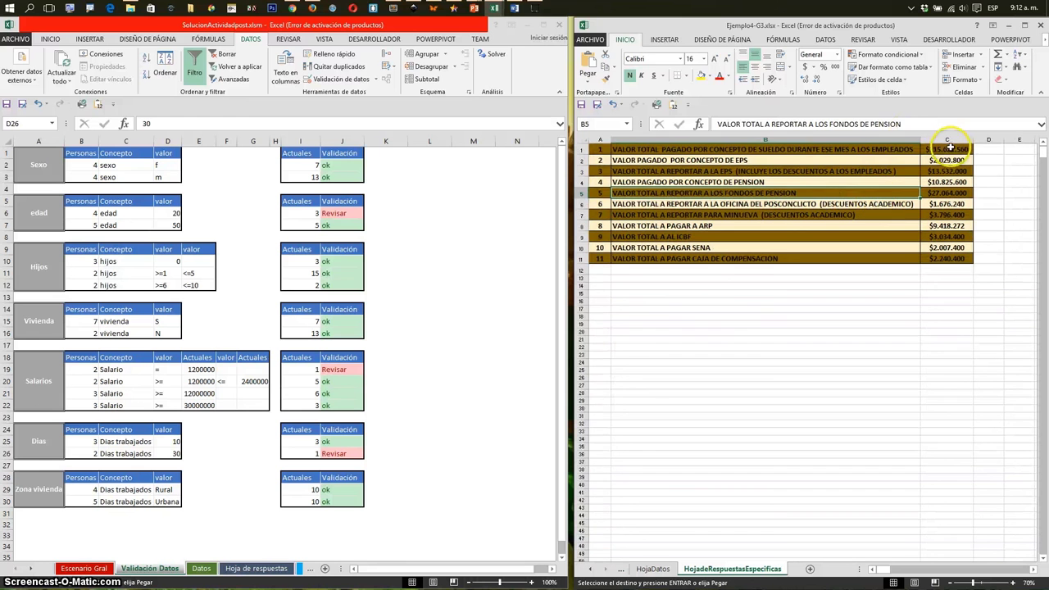
click(949, 148)
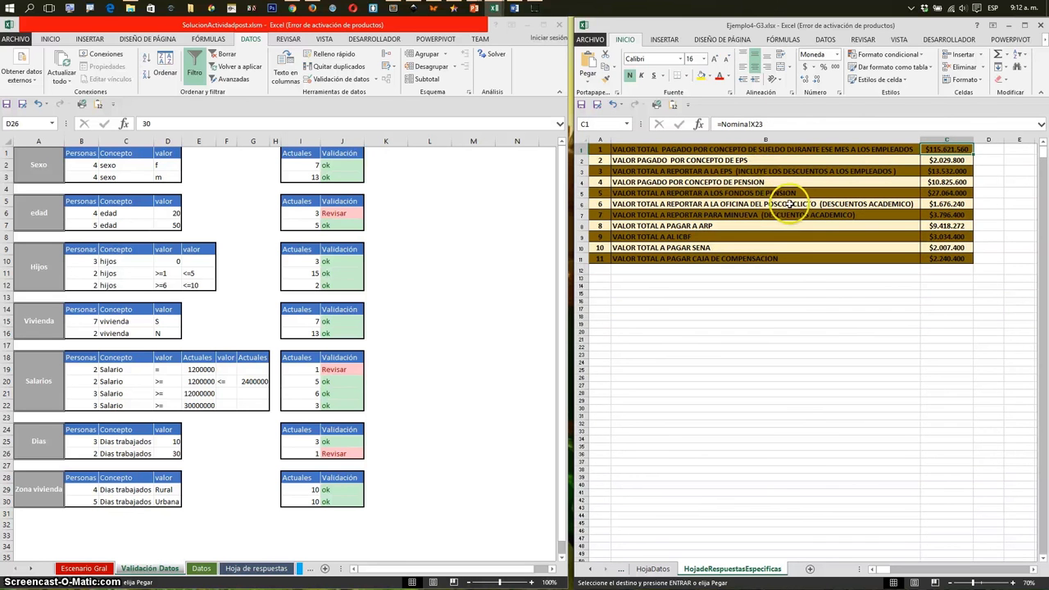
key(ctrl+shift+Down)
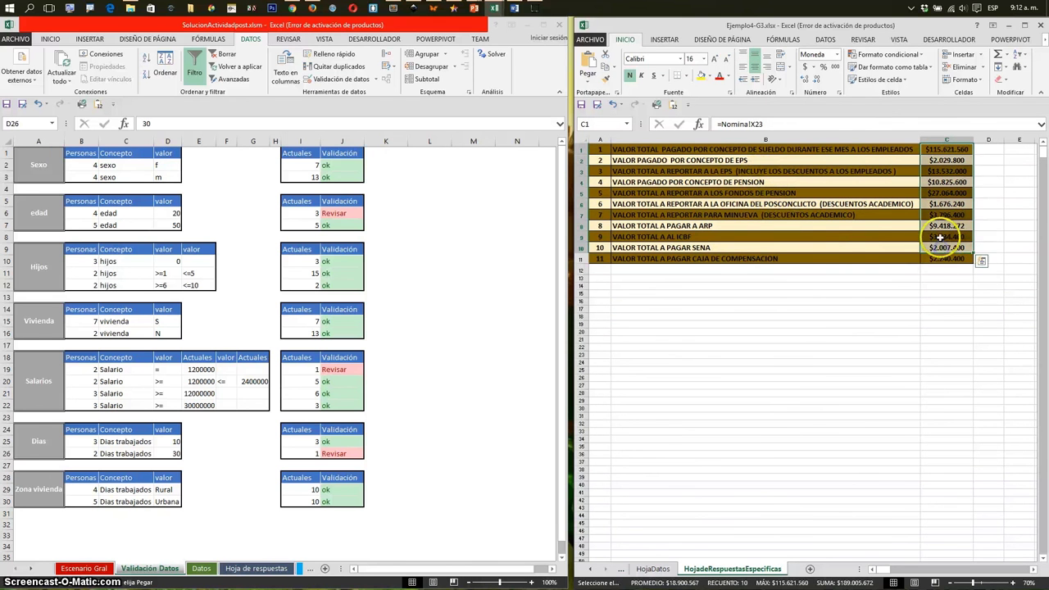
click(255, 568)
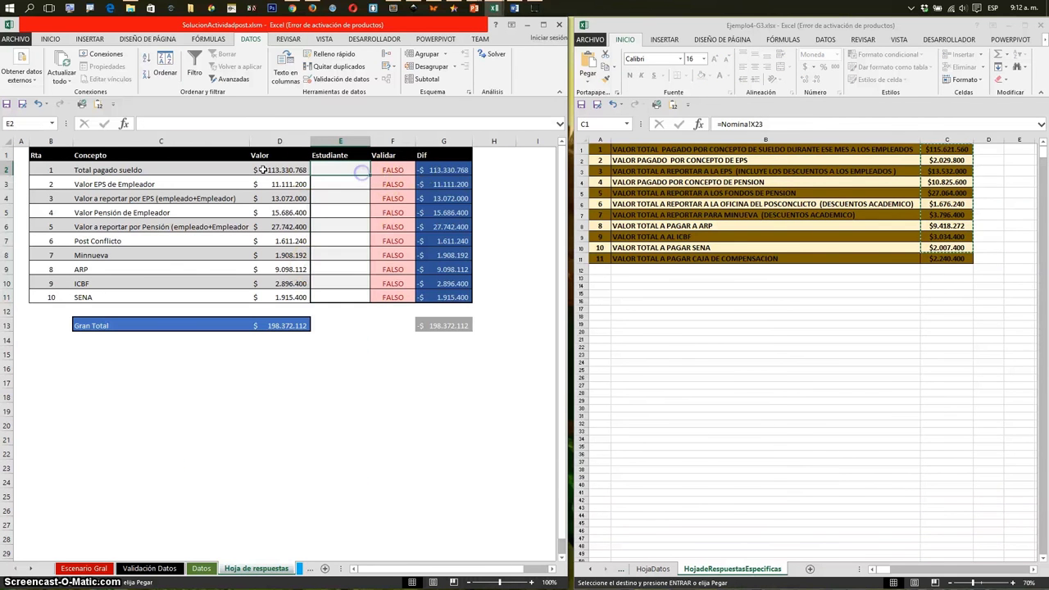
Paste the student's totals into the Estudiante column and inspect E7 and the G6 difference.
click(99, 104)
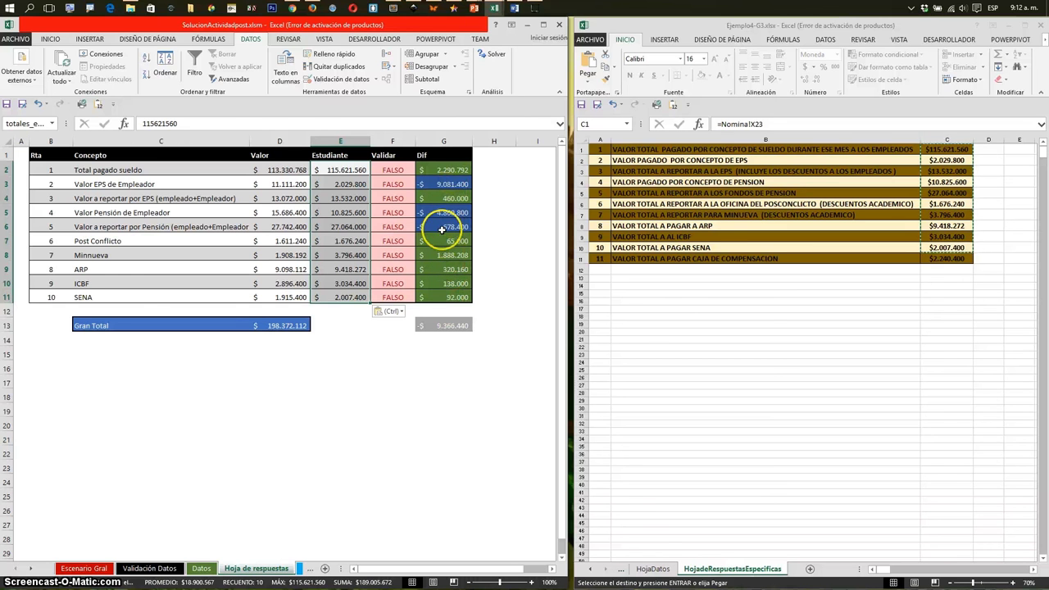
click(334, 240)
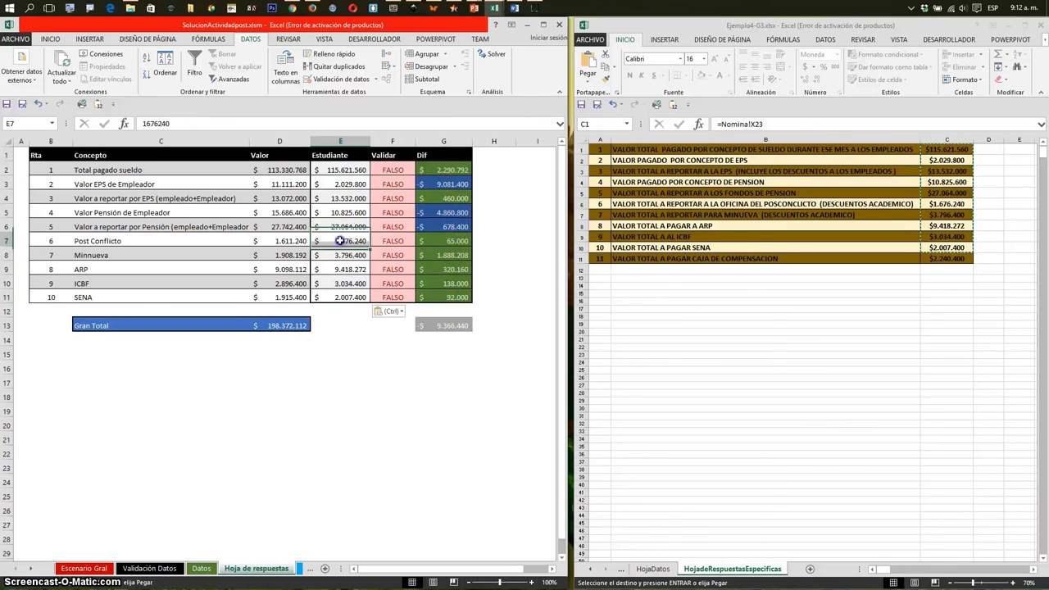
click(446, 227)
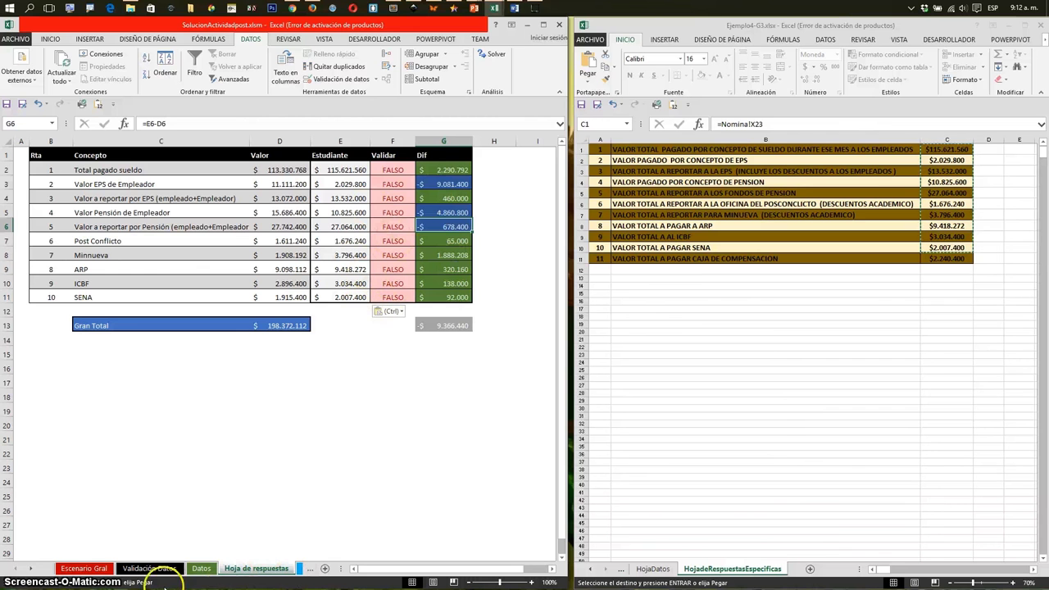
Return the student's workbook to its Nomina sheet.
click(771, 304)
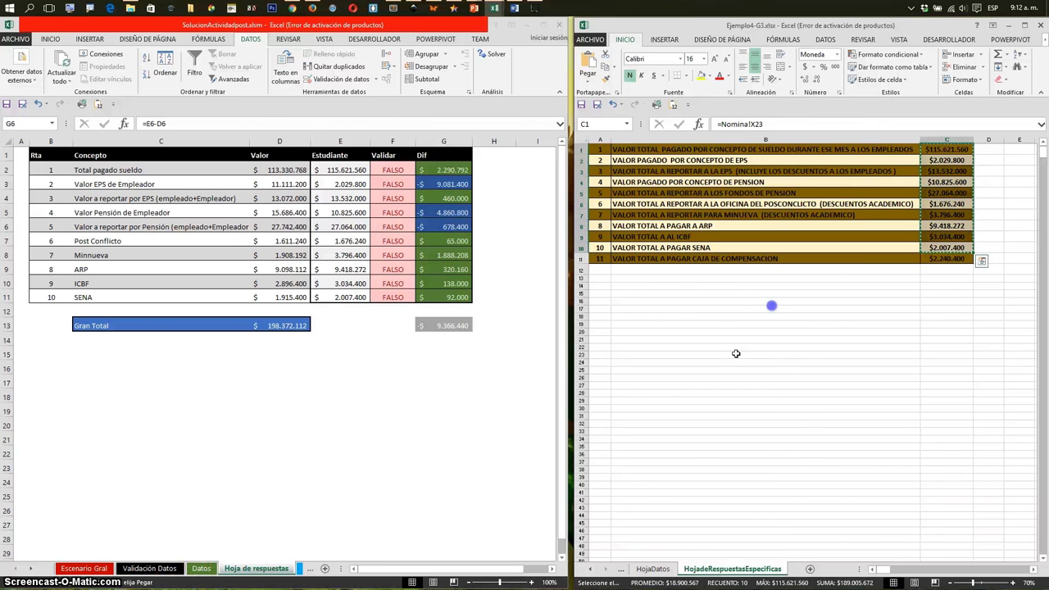
click(653, 569)
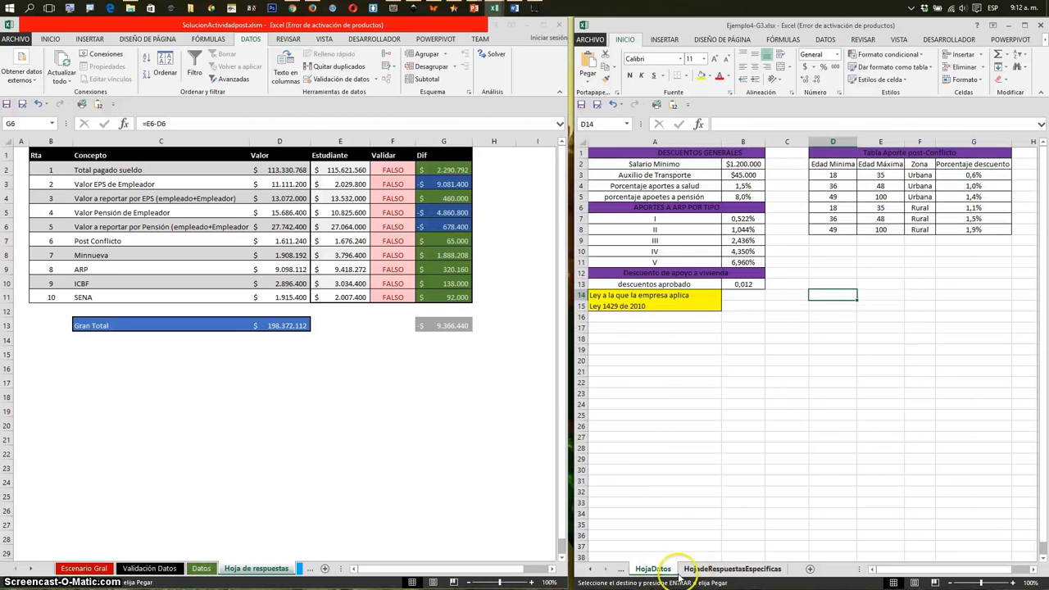
click(623, 569)
click(627, 569)
click(827, 282)
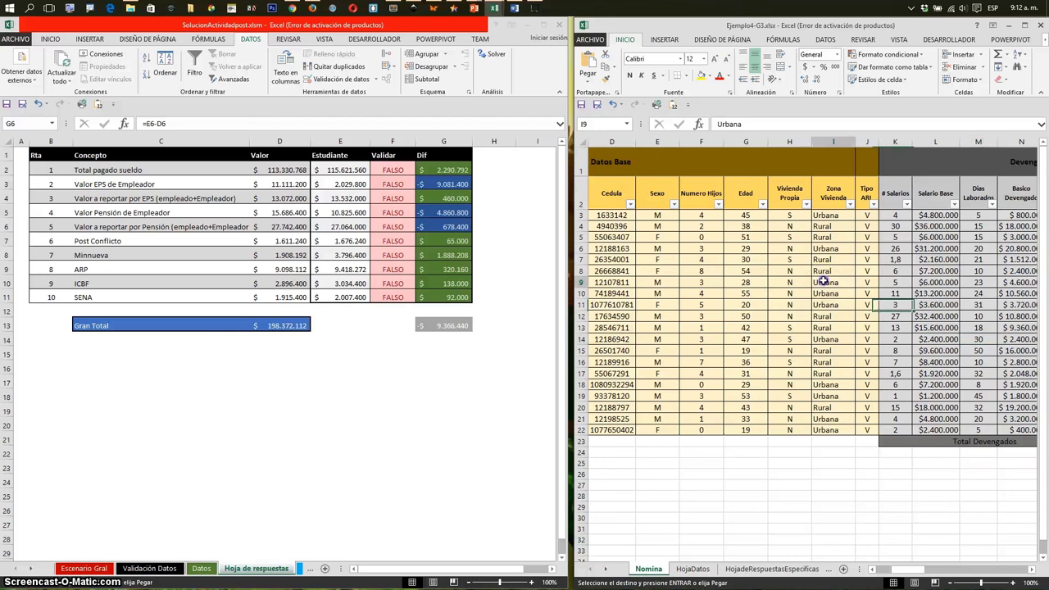
On the validator's Datos sheet, inspect the M8 salary, J8 base salary and transport aid formulas.
click(201, 568)
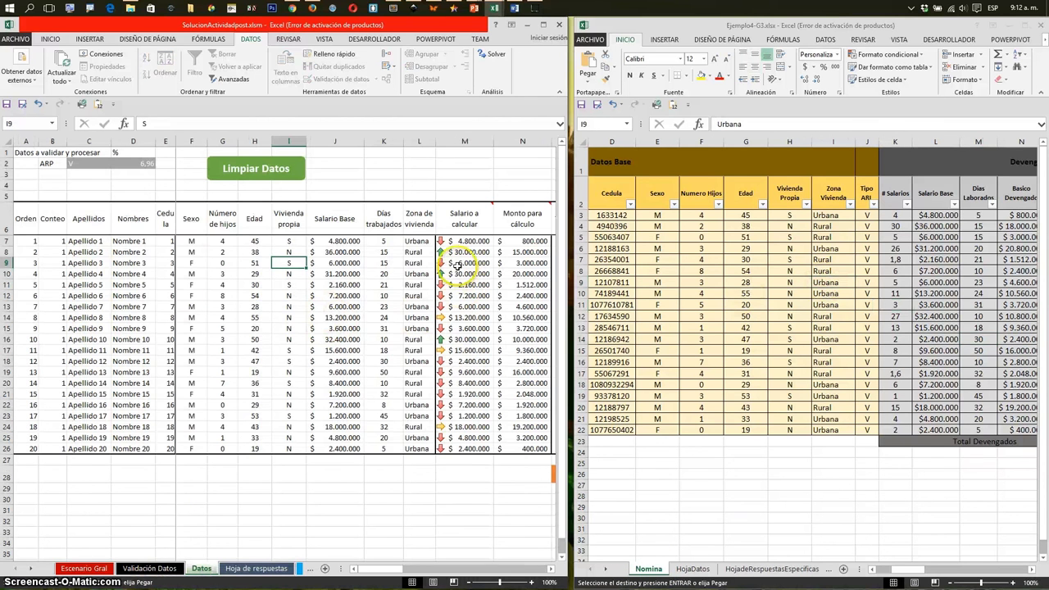
click(465, 252)
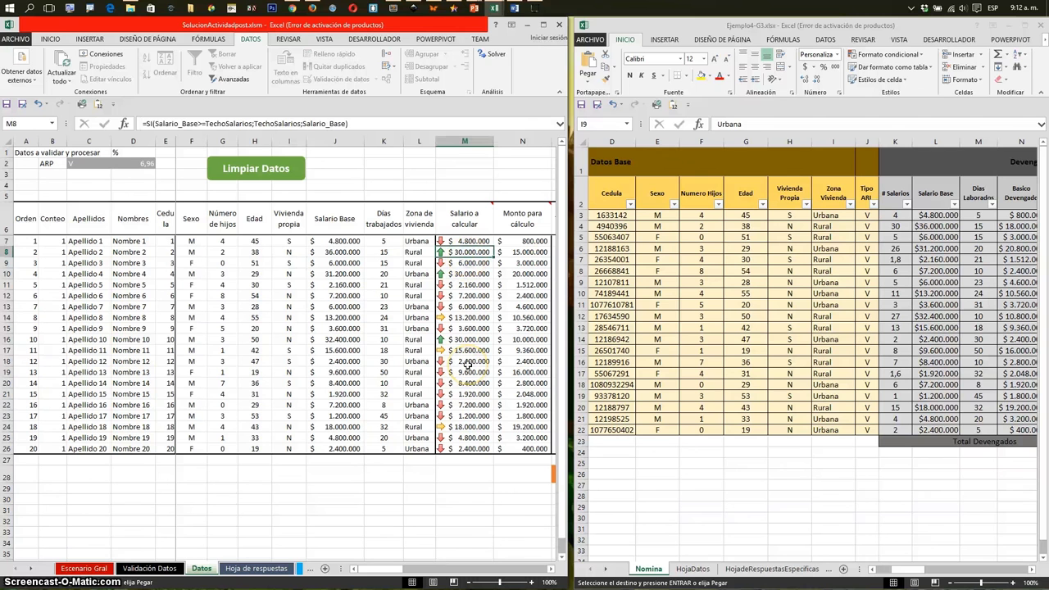
key(Left)
key(Left)
key(Left)
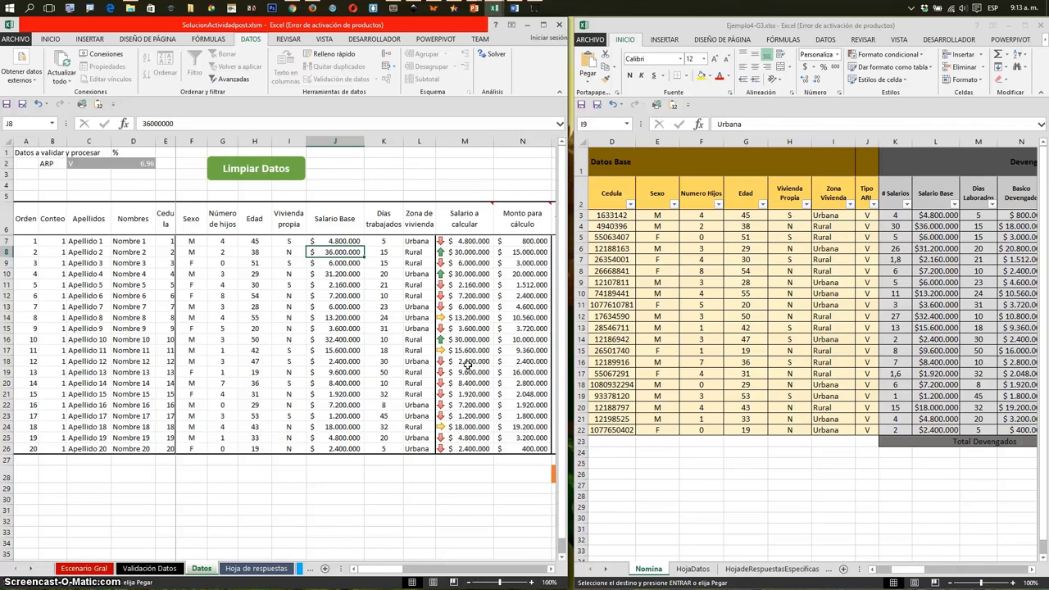
key(Right)
key(Right)
key(Right)
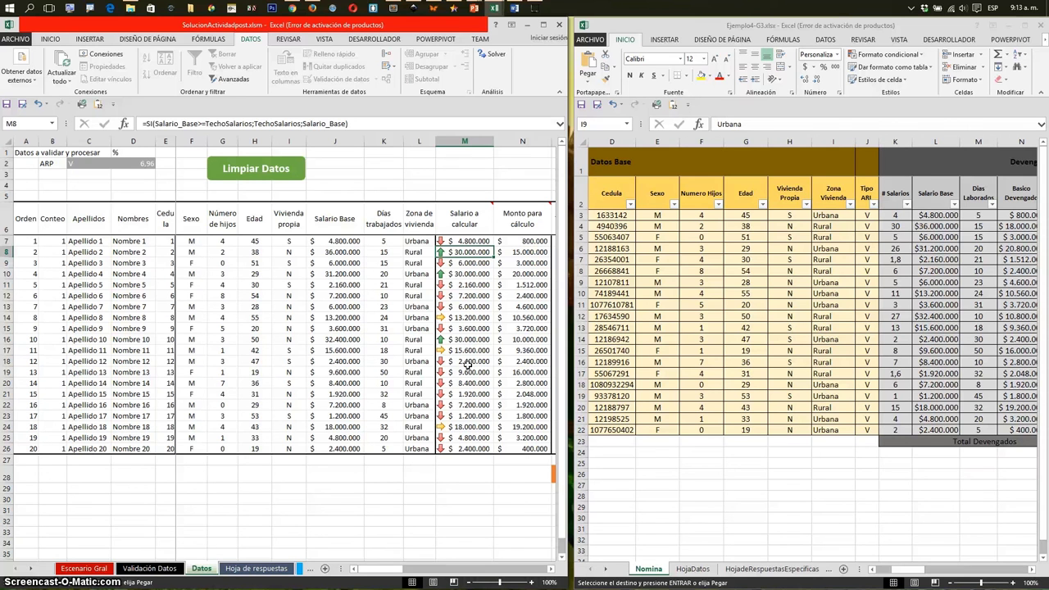
key(Right)
key(Left)
key(Left)
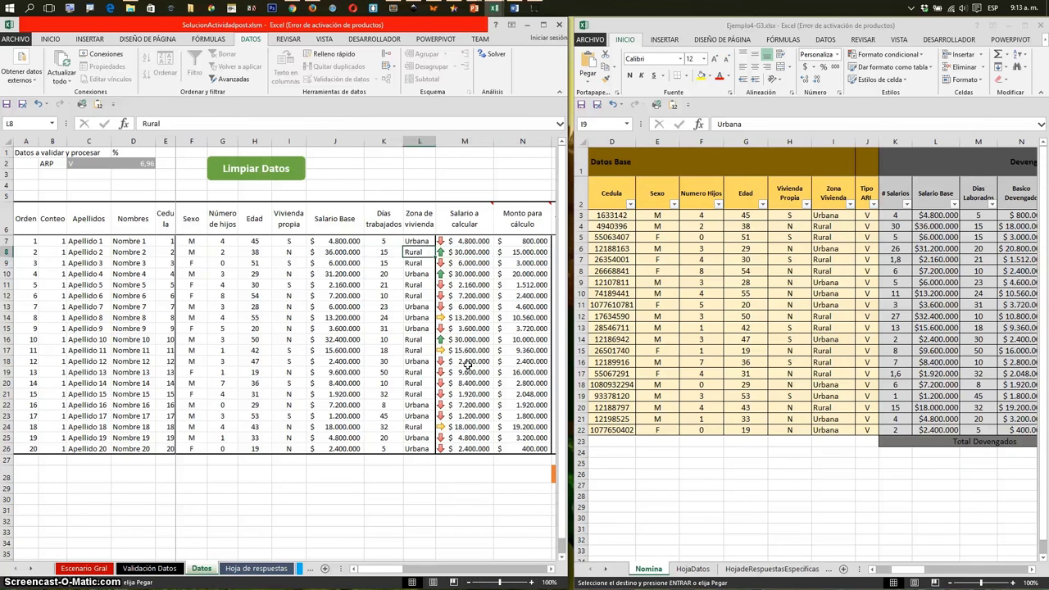
key(Right)
key(Right)
key(Right)
key(Left)
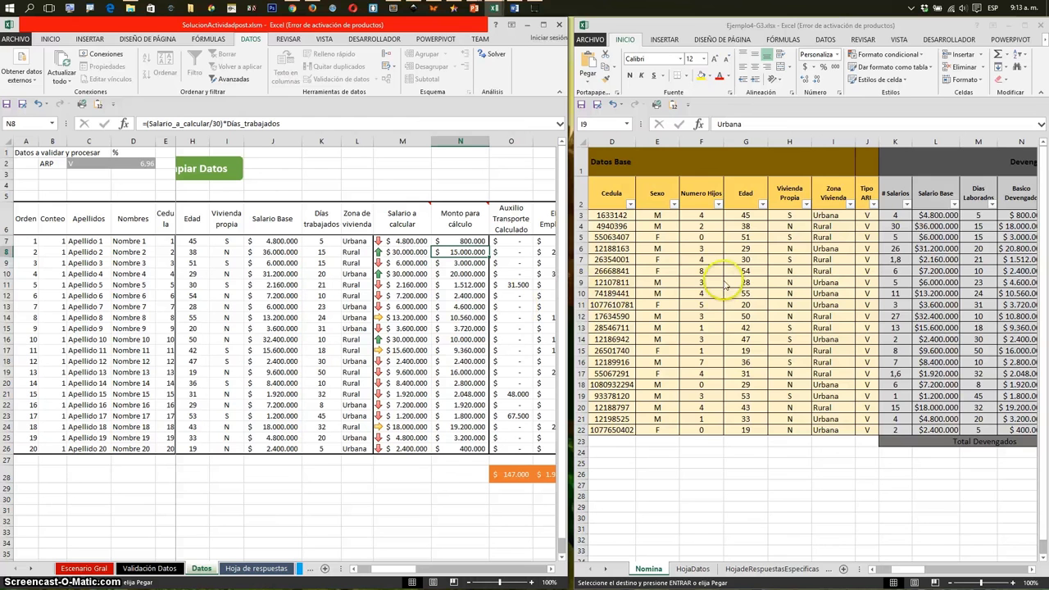
Inspect the student's Nomina formulas in L4, N4, P4, O4, row 7 and column N.
click(935, 226)
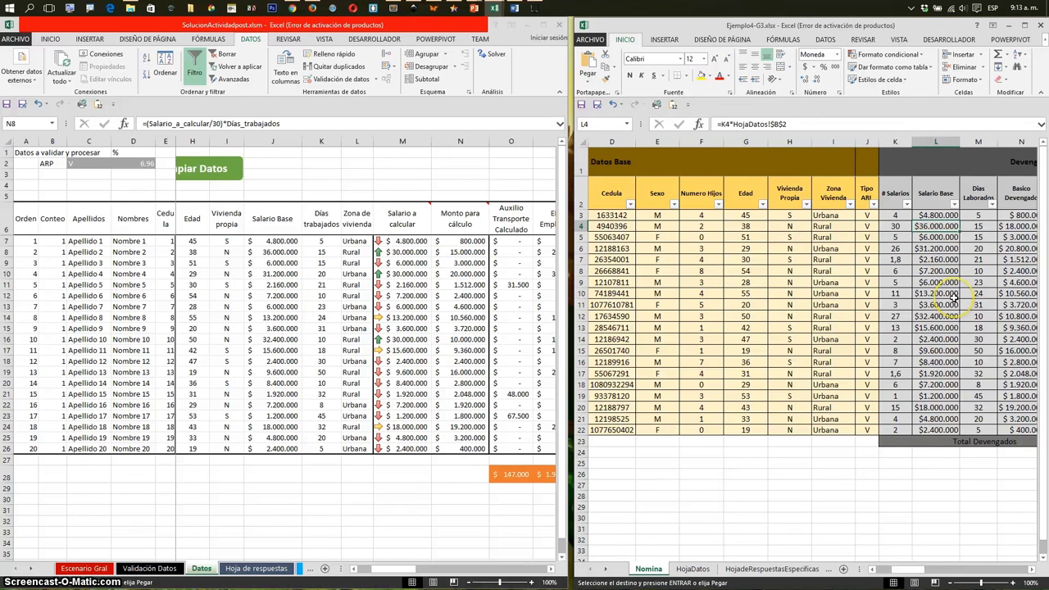
key(Right)
key(Right)
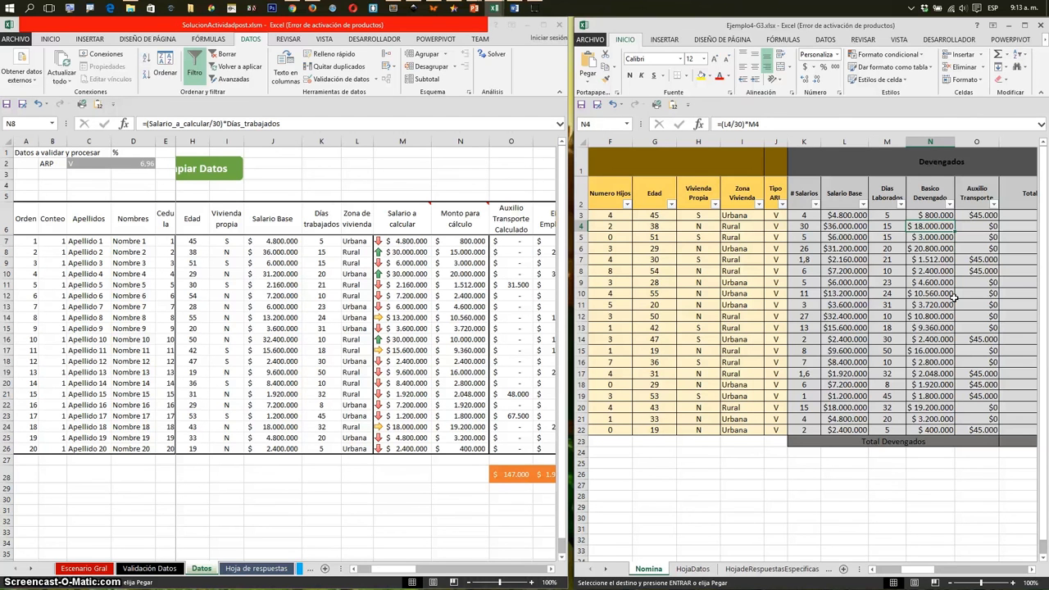
key(Right)
key(Right)
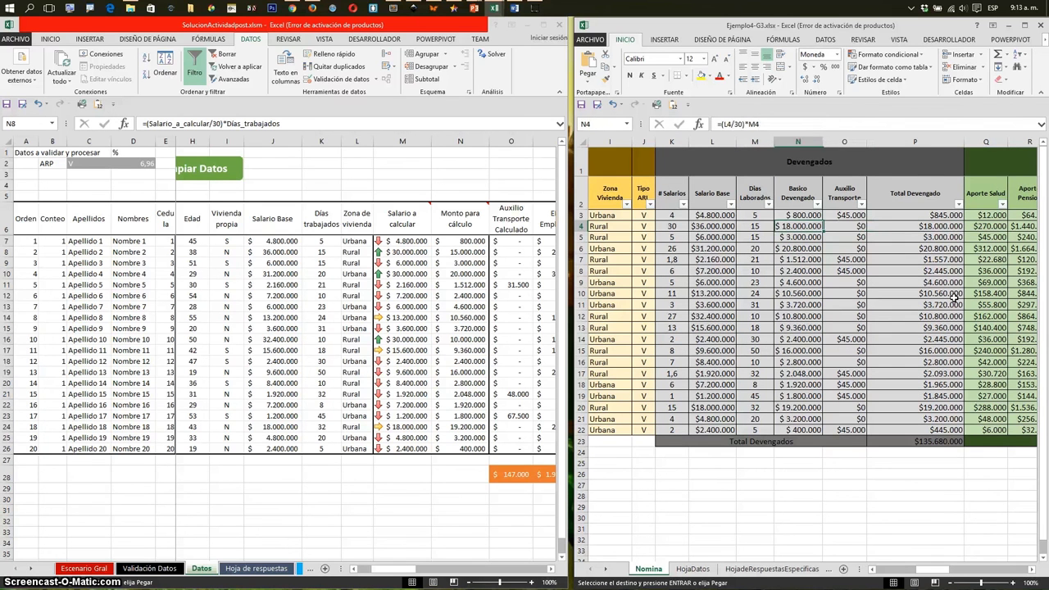
key(Left)
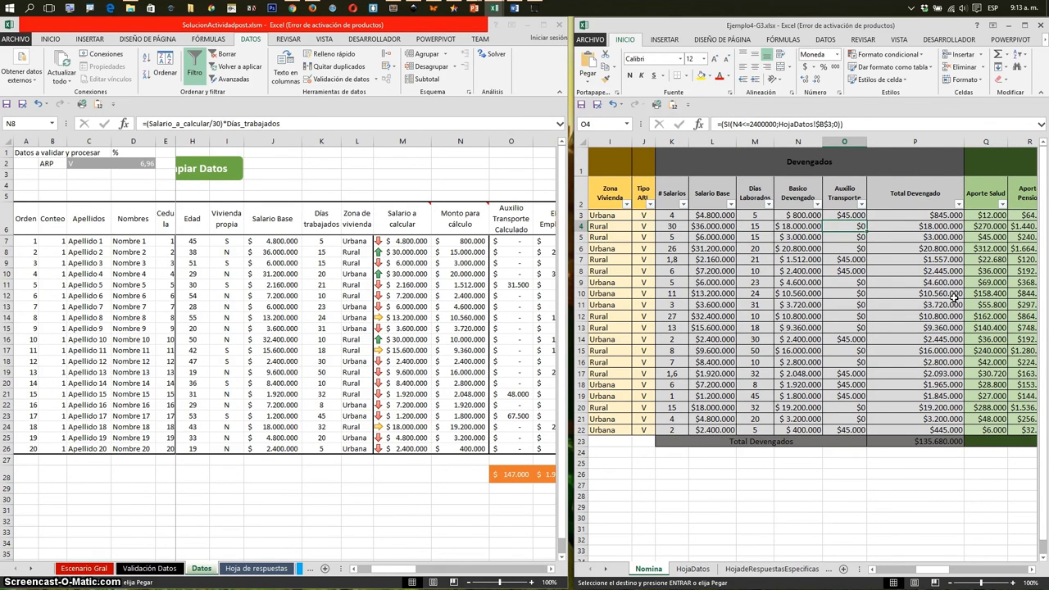
key(Down)
key(Down)
key(Down)
key(Right)
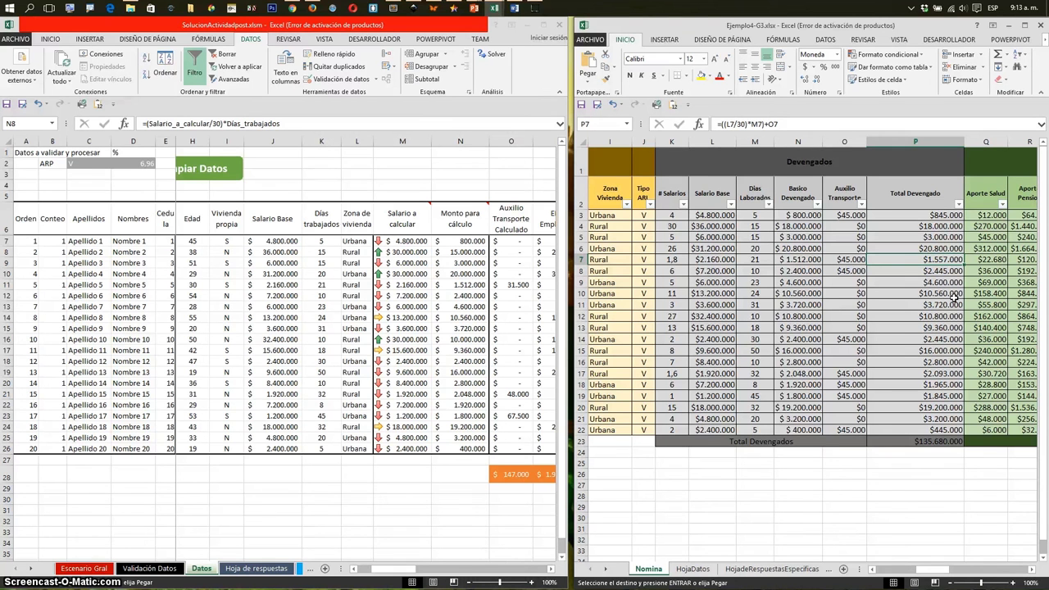
key(Left)
key(Left)
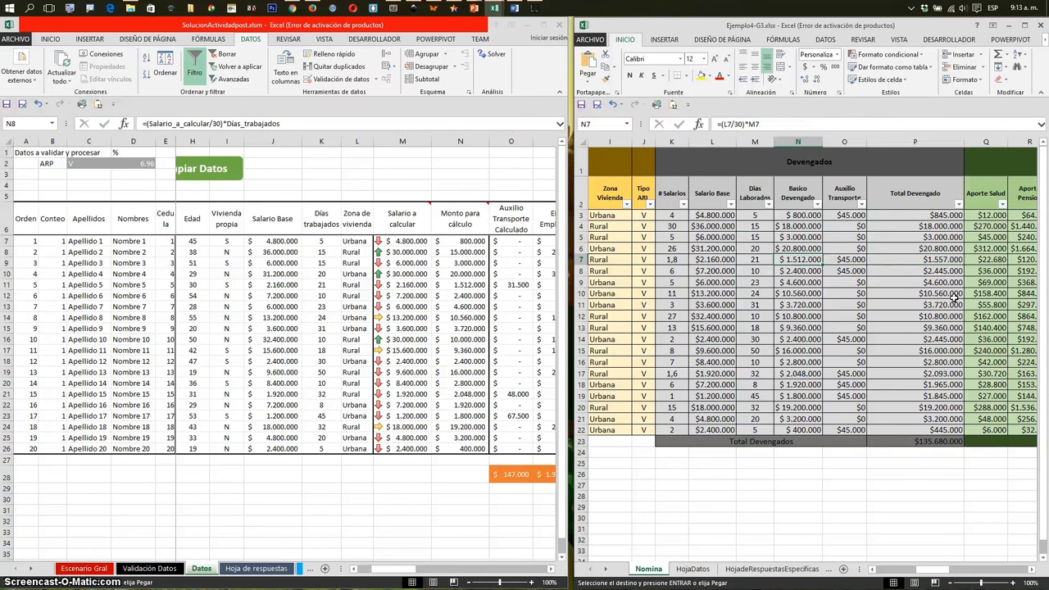
key(Up)
key(Up)
key(Up)
key(shift+Down)
key(shift+Down)
key(shift+Down)
key(shift+Down)
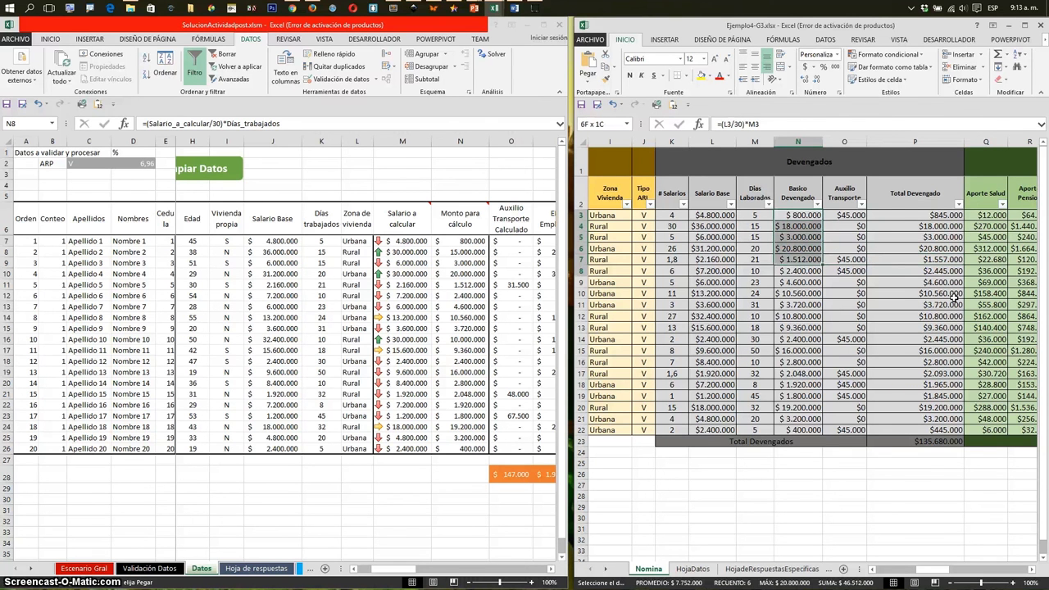
key(shift+Down)
key(shift+Down)
key(shift+Down)
key(shift+Down)
key(shift+Down)
key(shift+Down)
key(shift+Down)
key(Right)
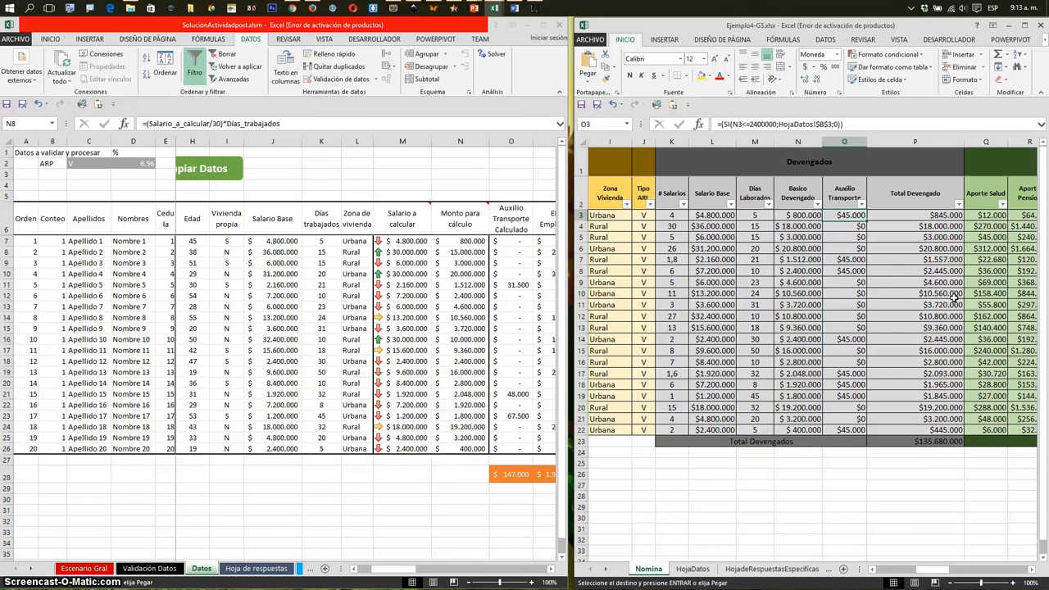
click(424, 317)
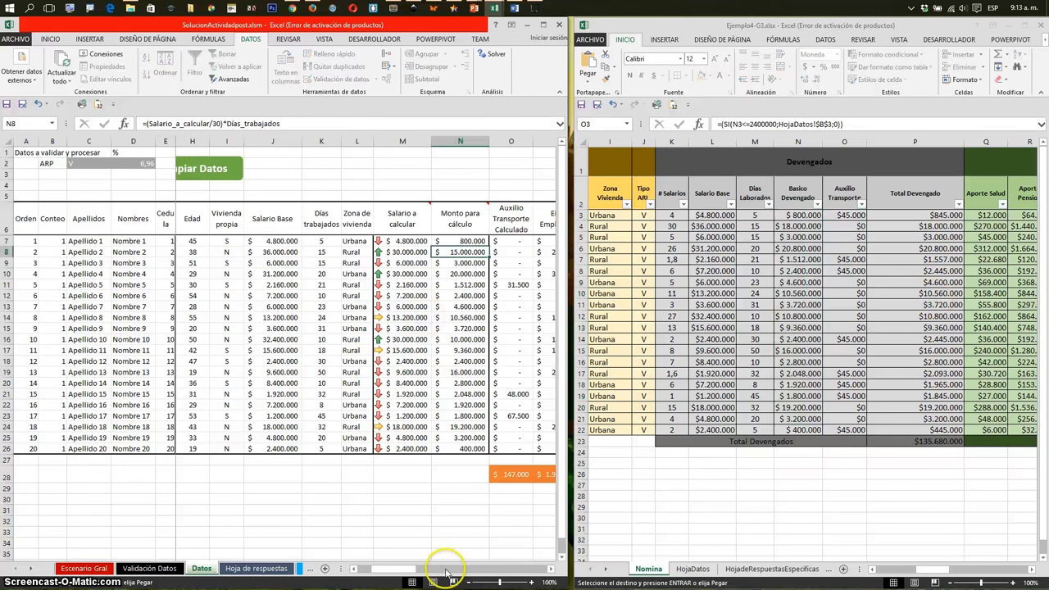
Compare the validator's AC16 SENA formula with the student's SENA contribution formulas.
drag(452, 571, 535, 569)
click(243, 339)
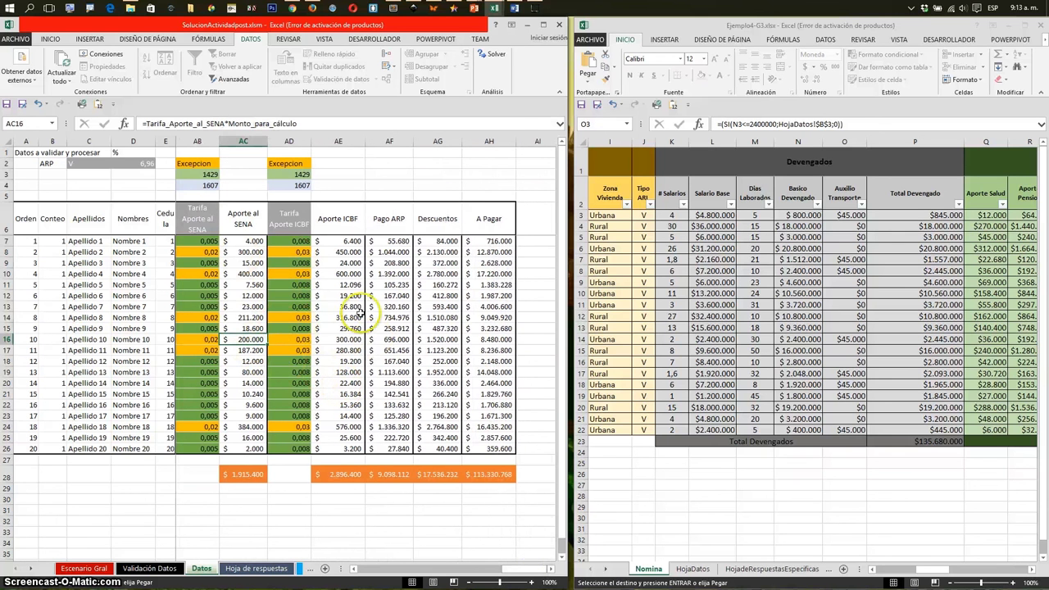
click(831, 348)
key(Right)
key(Right)
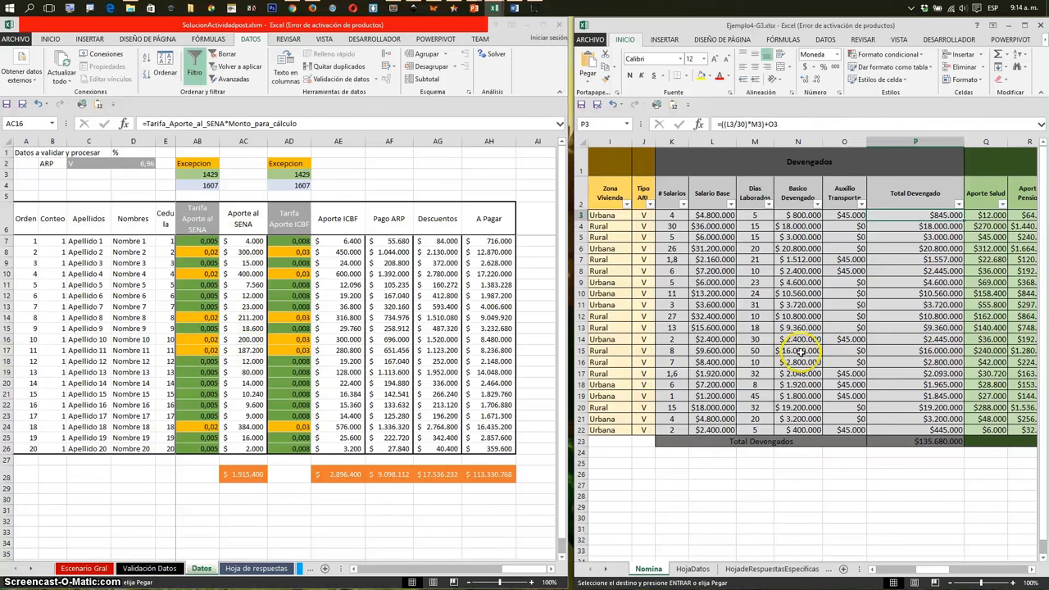
key(Right)
key(Right)
key(Right)
key(Right)
key(Right)
key(Right)
key(Right)
key(Right)
key(Right)
scroll(800, 351, right, 3)
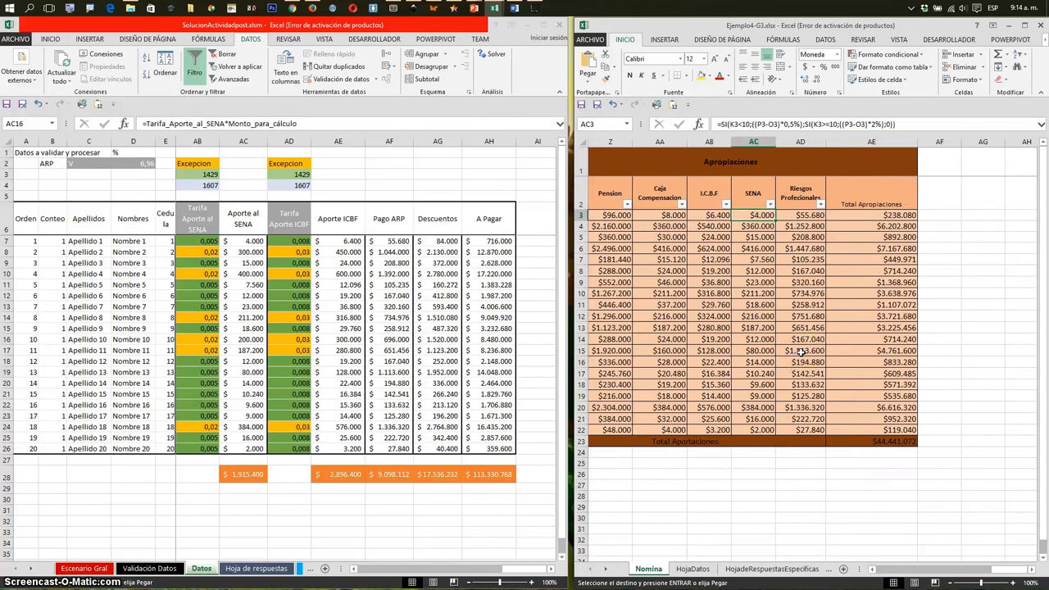
key(Down)
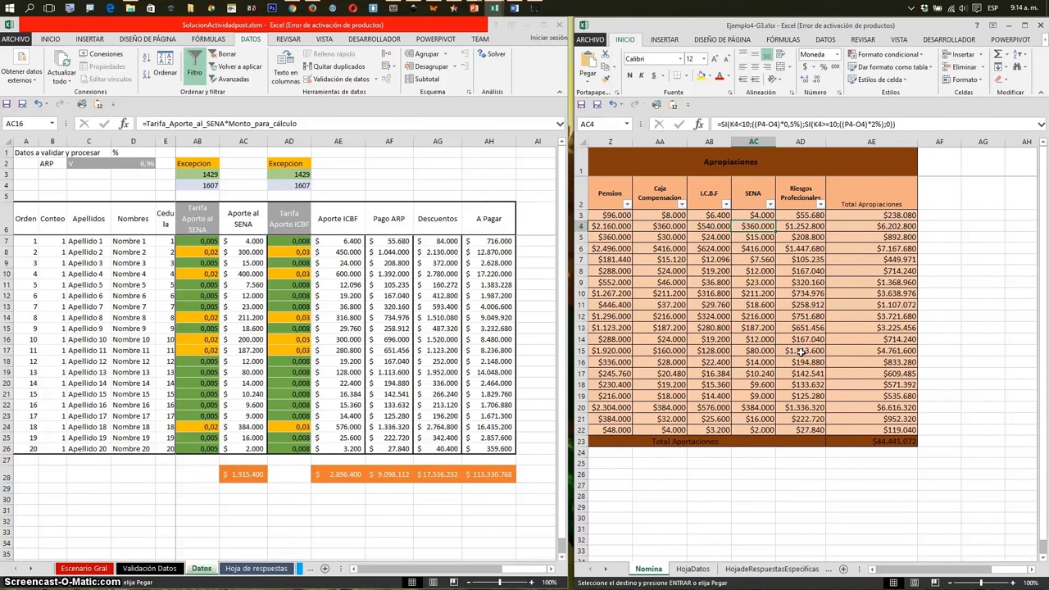
Check the validator's SENA formula against the student's total pay columns, then bring up Word.
click(244, 252)
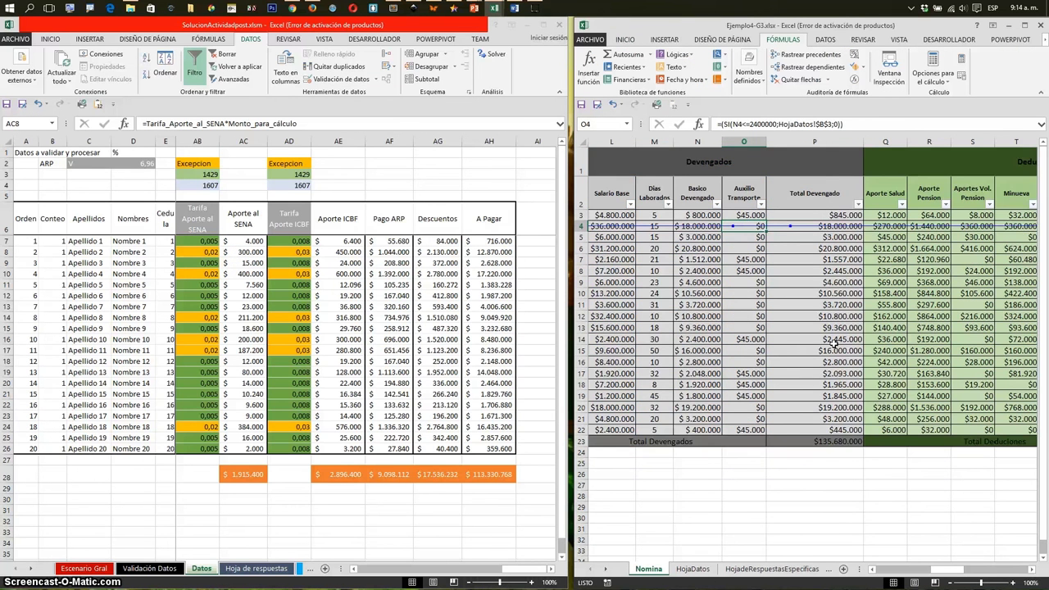
key(Right)
key(Right)
key(Right)
key(Right)
key(Right)
key(Right)
key(Right)
key(Right)
key(Right)
key(Right)
key(Right)
key(Right)
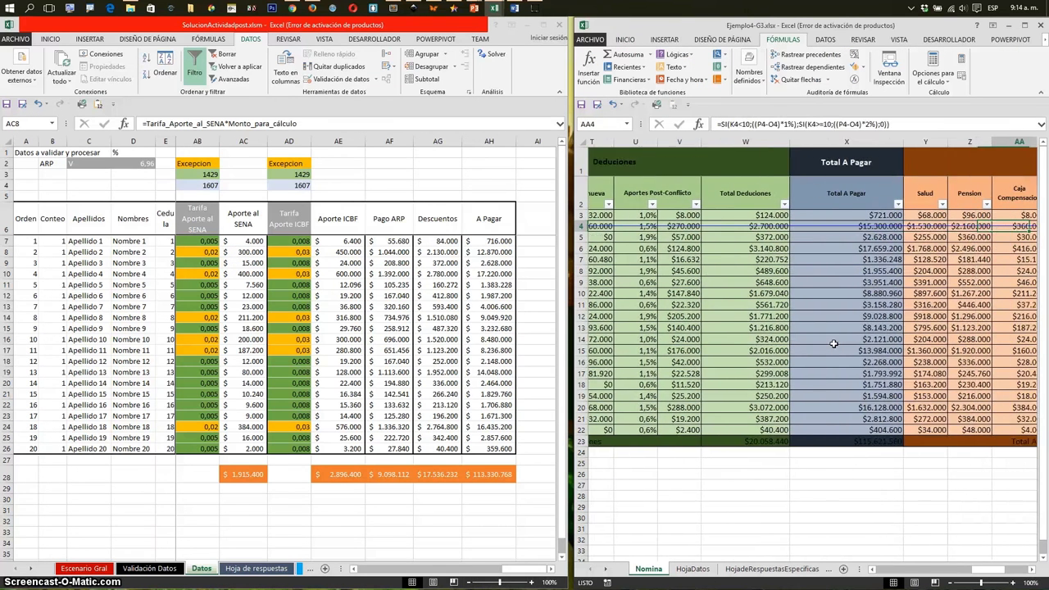
key(Right)
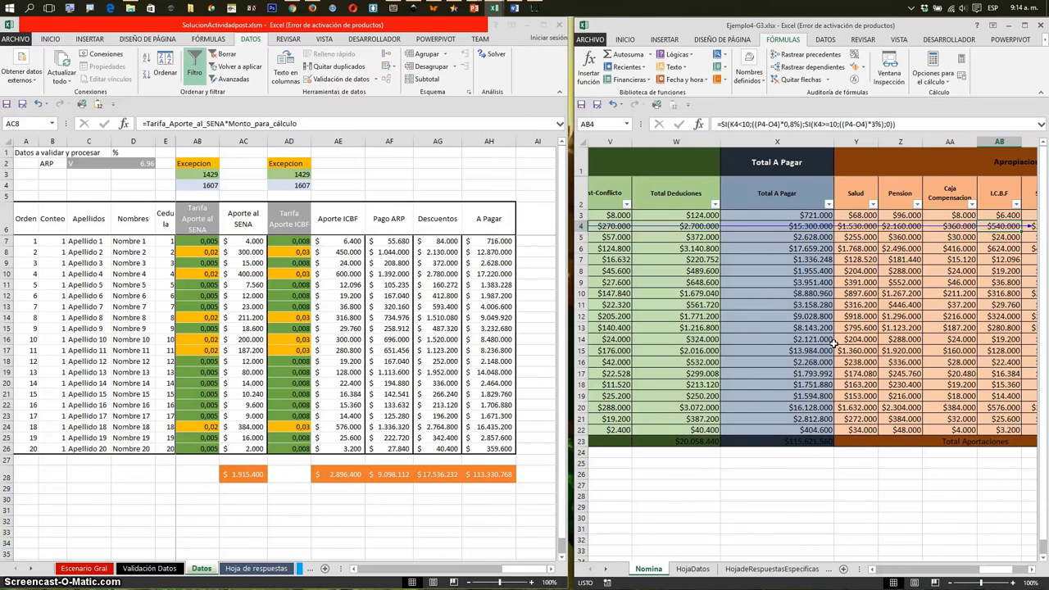
click(256, 374)
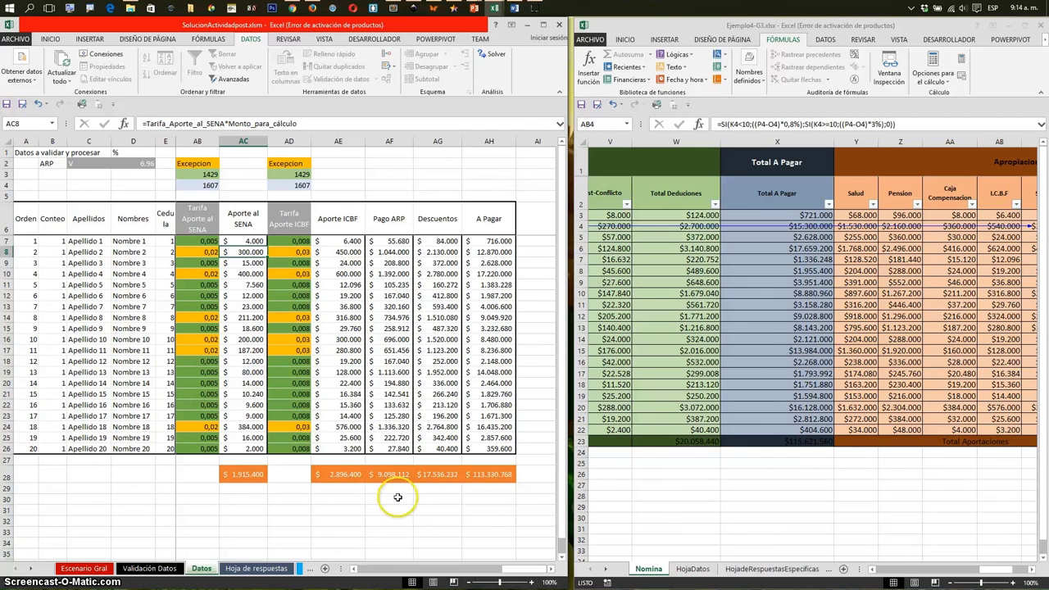
click(369, 568)
click(516, 8)
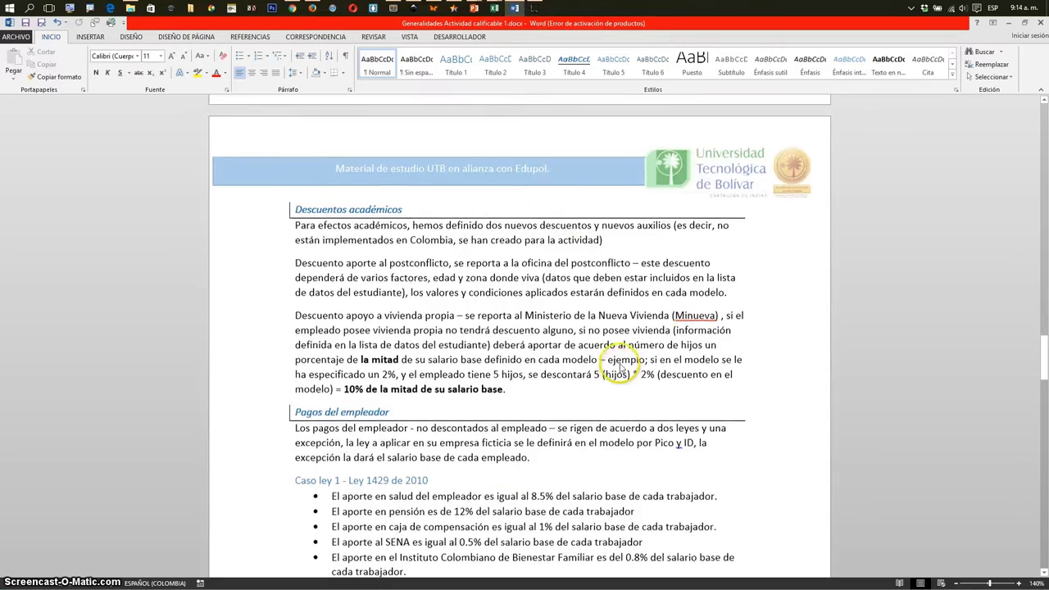
Scroll the Word guide to Descuentos, highlight the extra 1% pension rule, and minimize Word.
scroll(621, 365, up, 5)
scroll(621, 365, up, 4)
scroll(623, 369, up, 6)
scroll(623, 369, up, 6)
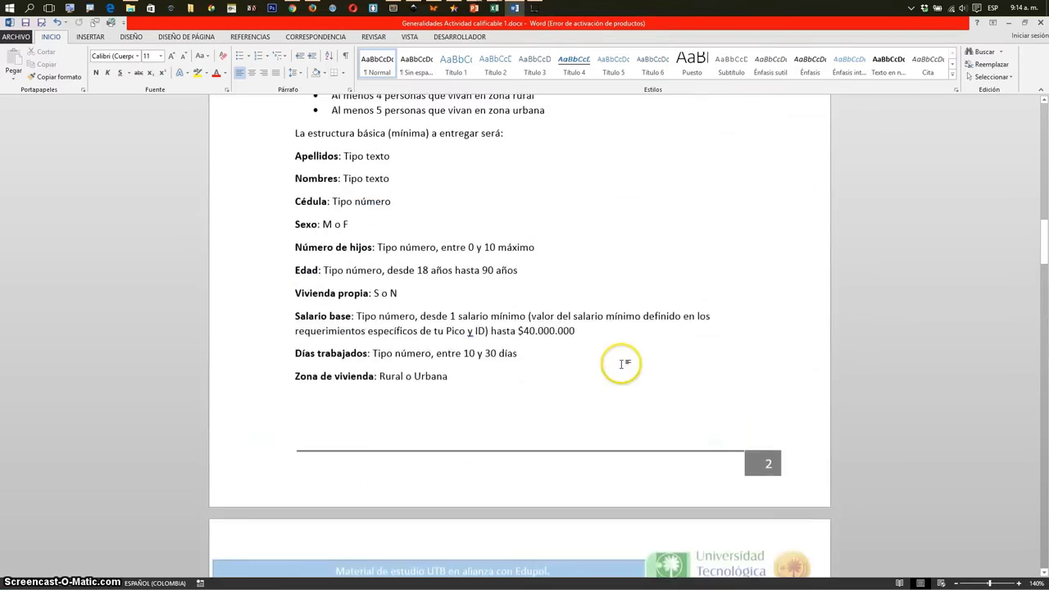
scroll(621, 364, down, 6)
scroll(623, 364, down, 4)
scroll(624, 364, down, 1)
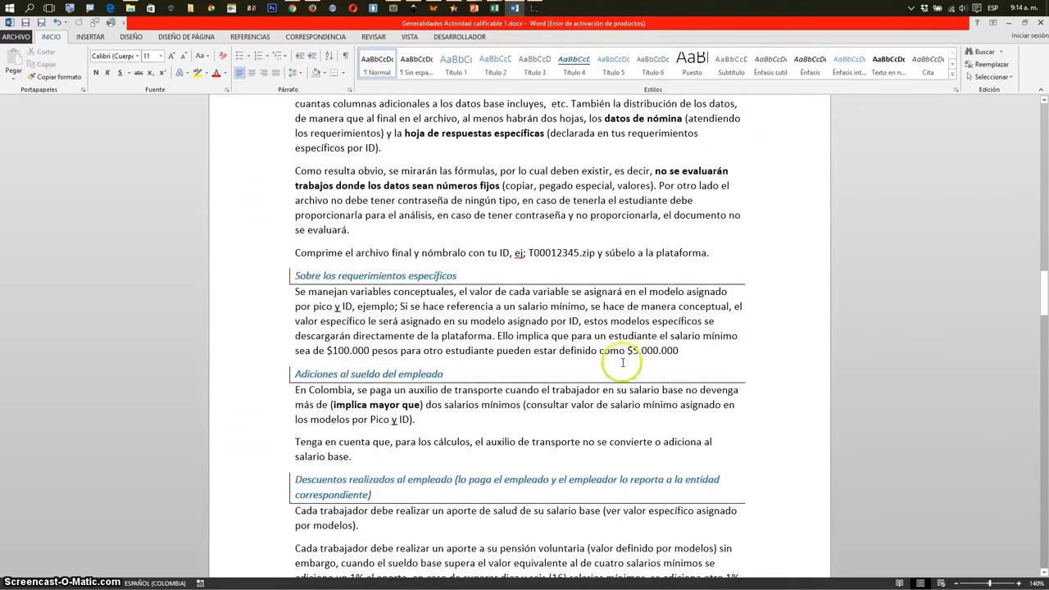
scroll(596, 489, down, 2)
scroll(596, 488, down, 1)
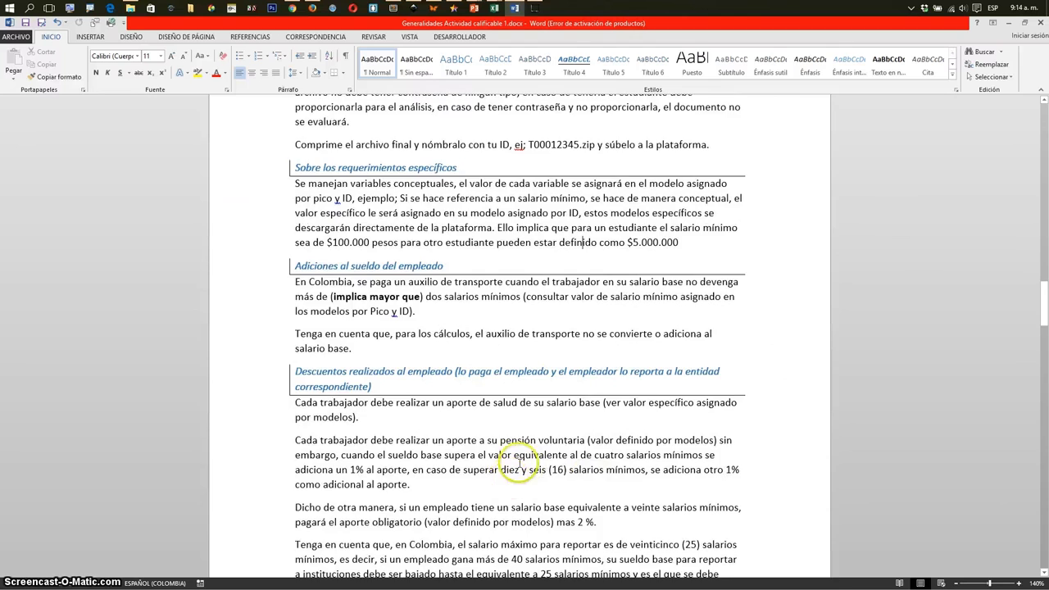
scroll(502, 550, down, 2)
drag(410, 363, 409, 377)
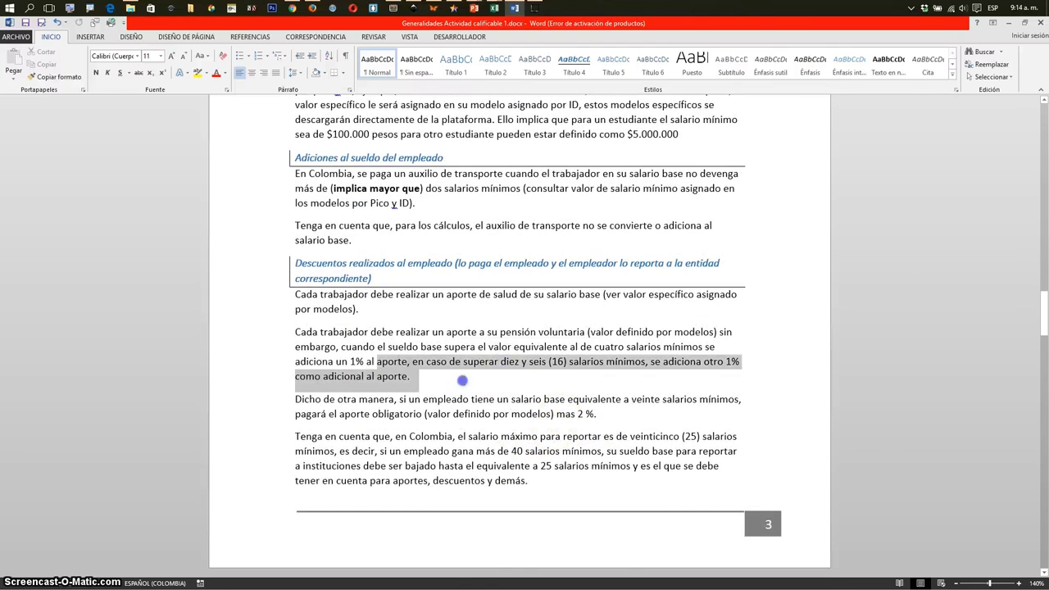
click(1005, 22)
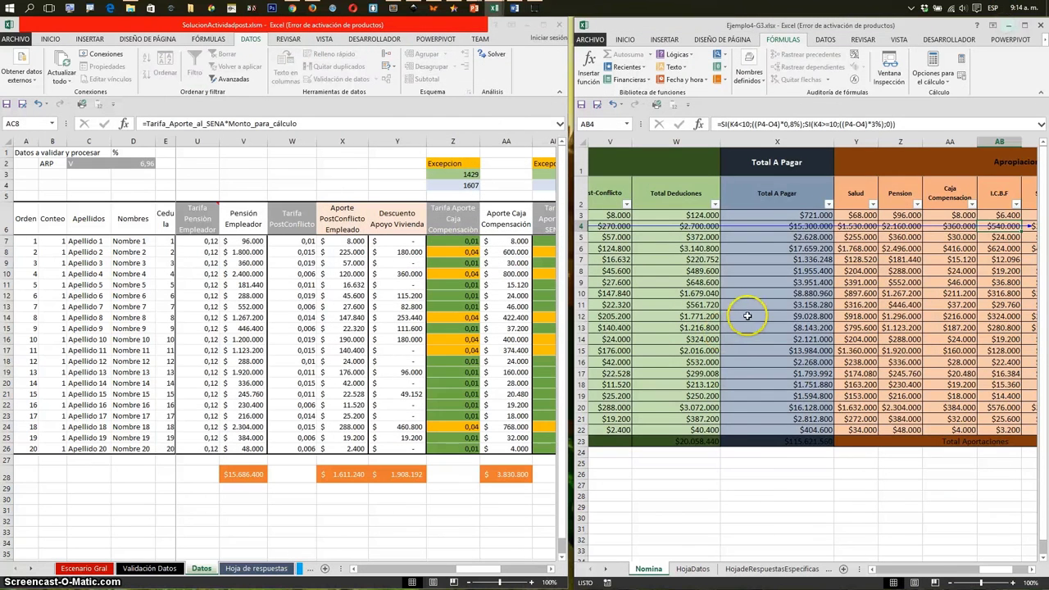
Close the Ejemplo4-G3 workbook and show PowerPoint's 'Retro alimentación General' slide.
click(1039, 26)
click(513, 316)
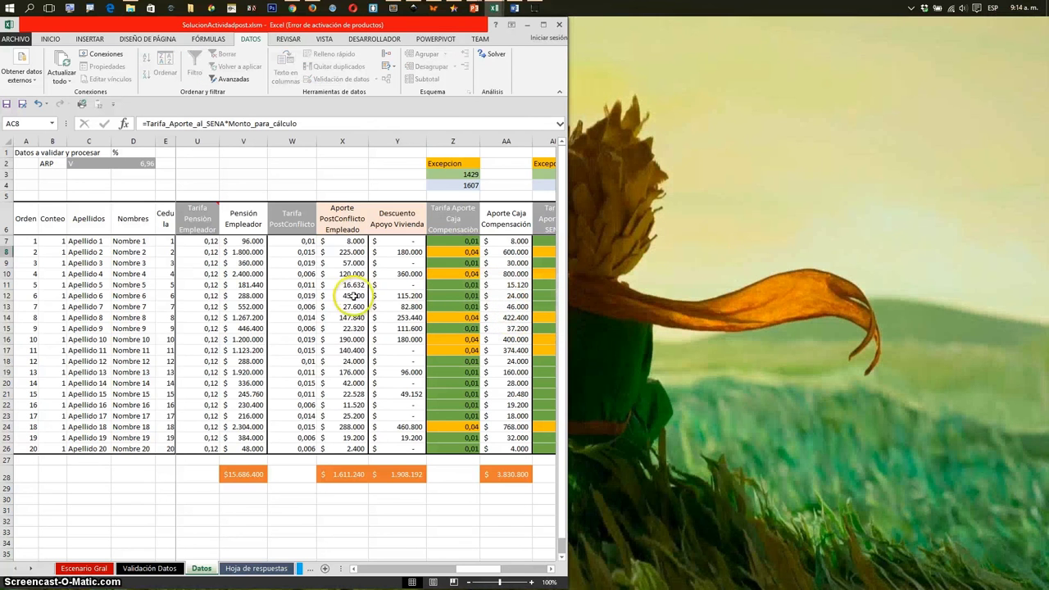
mouse_move(473, 9)
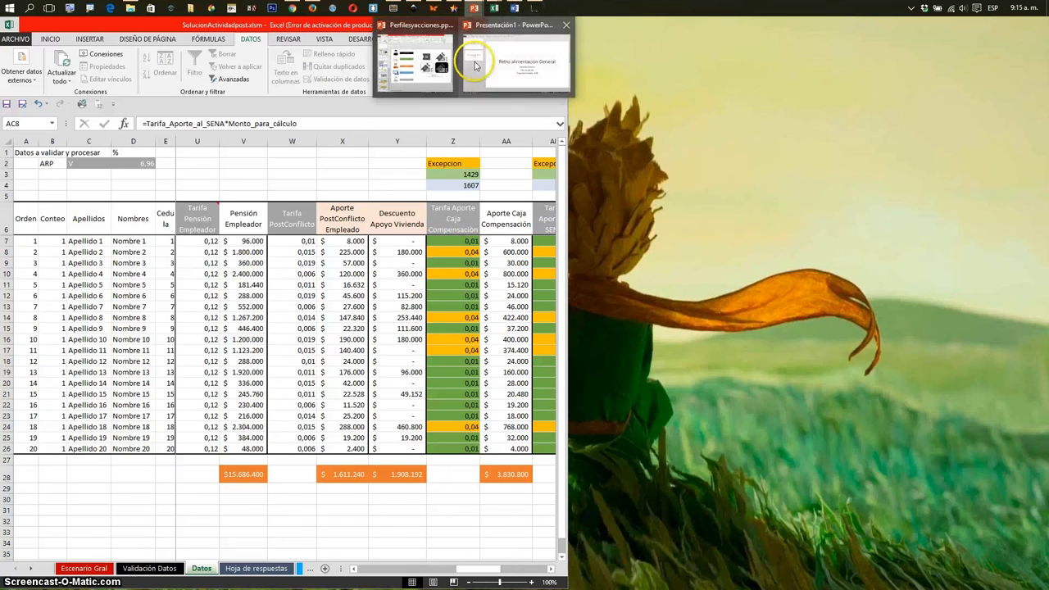
click(476, 66)
Deselect the slide title and bring the SolucionActividadpost.xlsm validator workbook to the front.
click(325, 186)
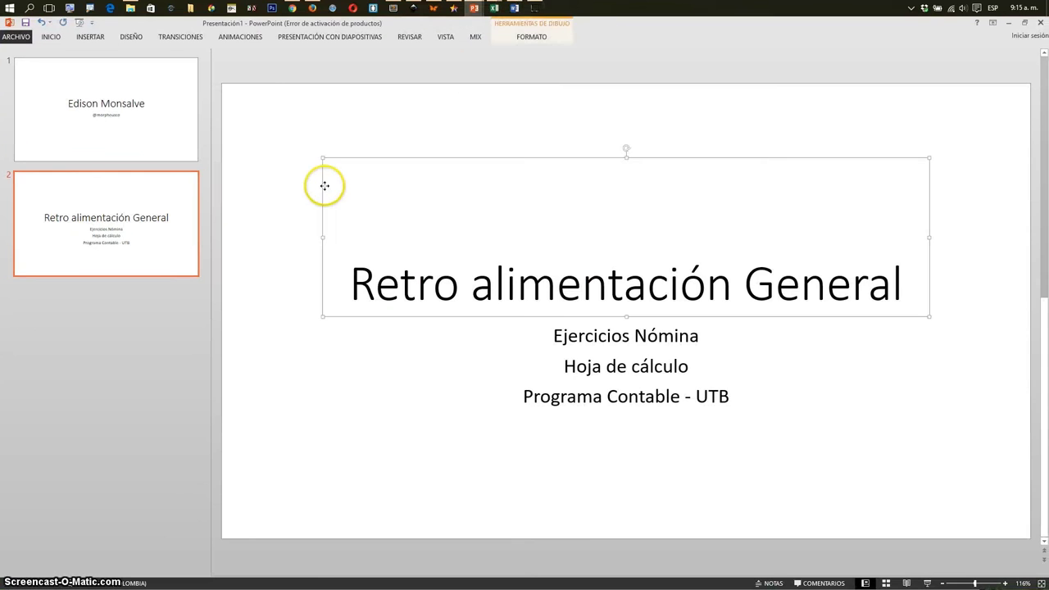
click(300, 191)
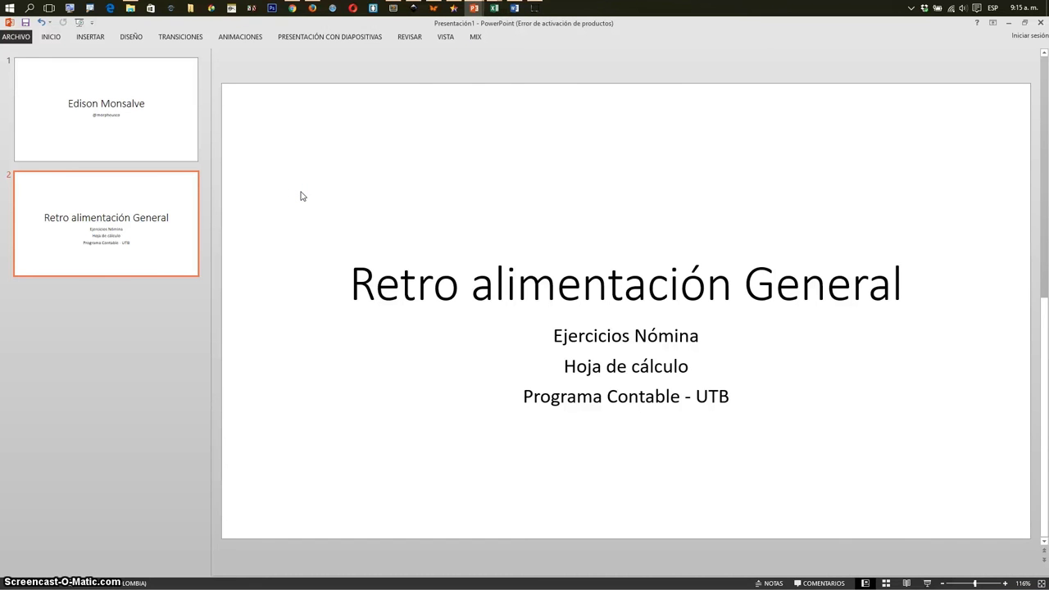
click(474, 9)
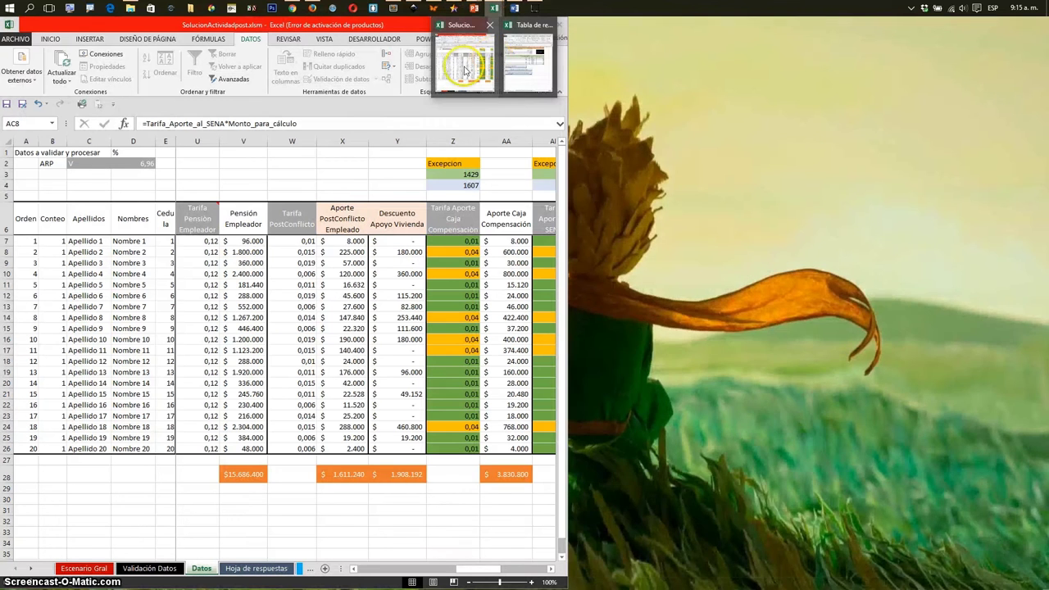
mouse_move(495, 9)
click(464, 67)
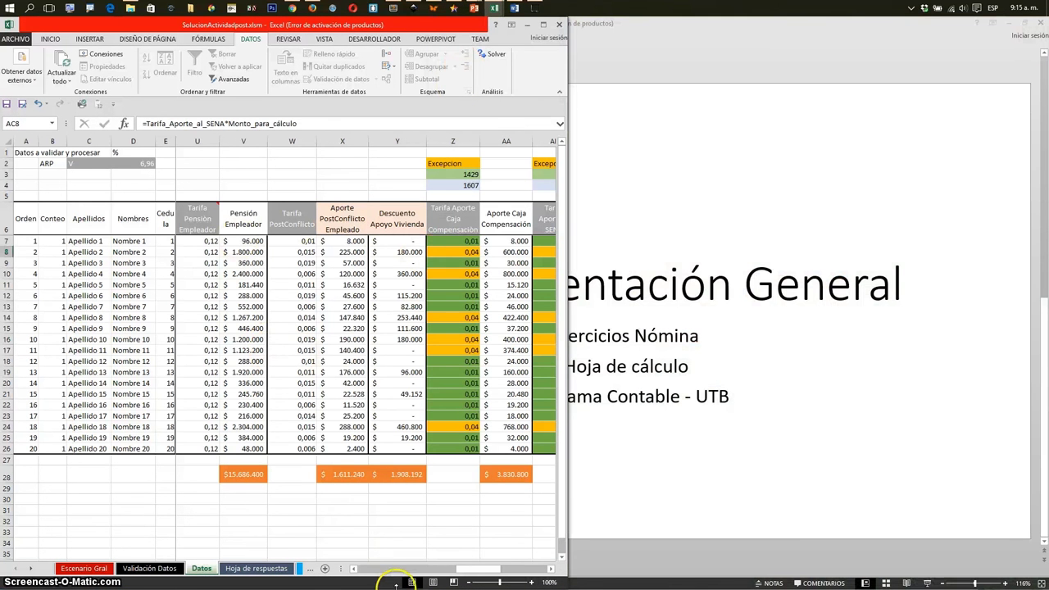
Clear the student data with Limpiar Datos, then check the Escenario Gral and Validación Datos sheets.
click(374, 568)
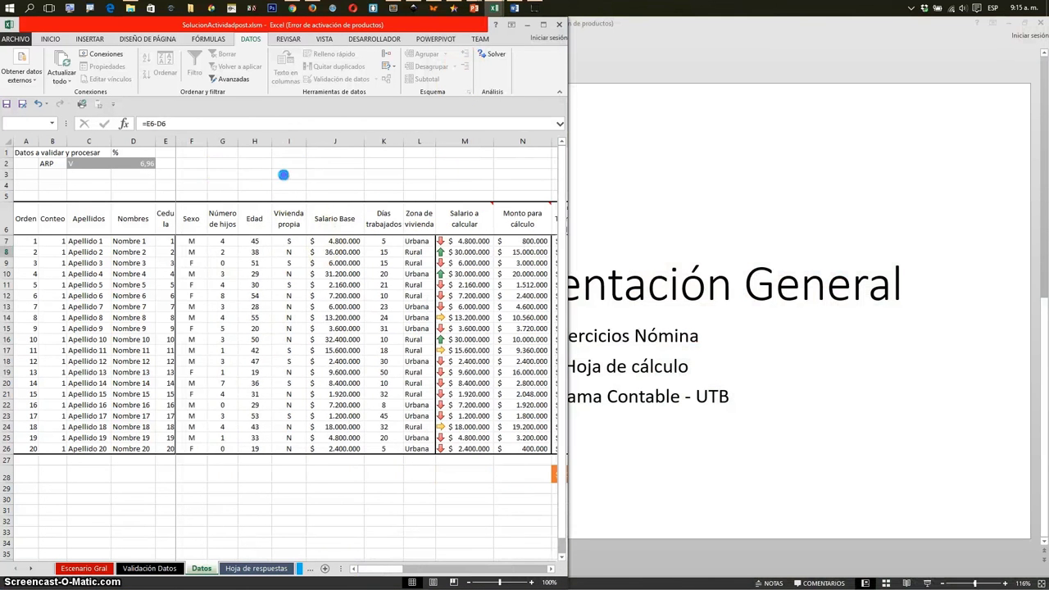
click(283, 174)
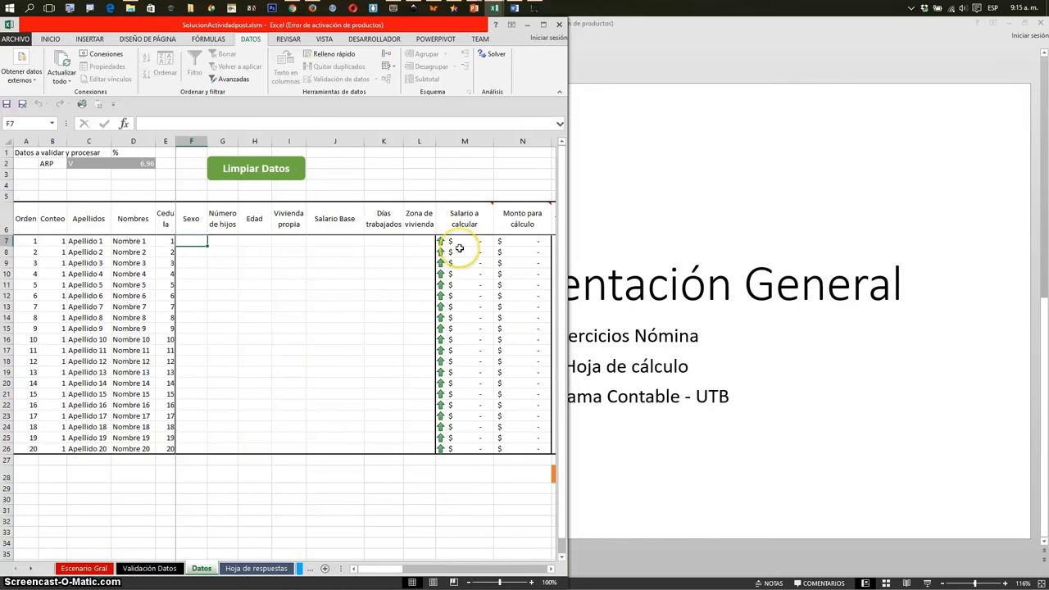
click(86, 568)
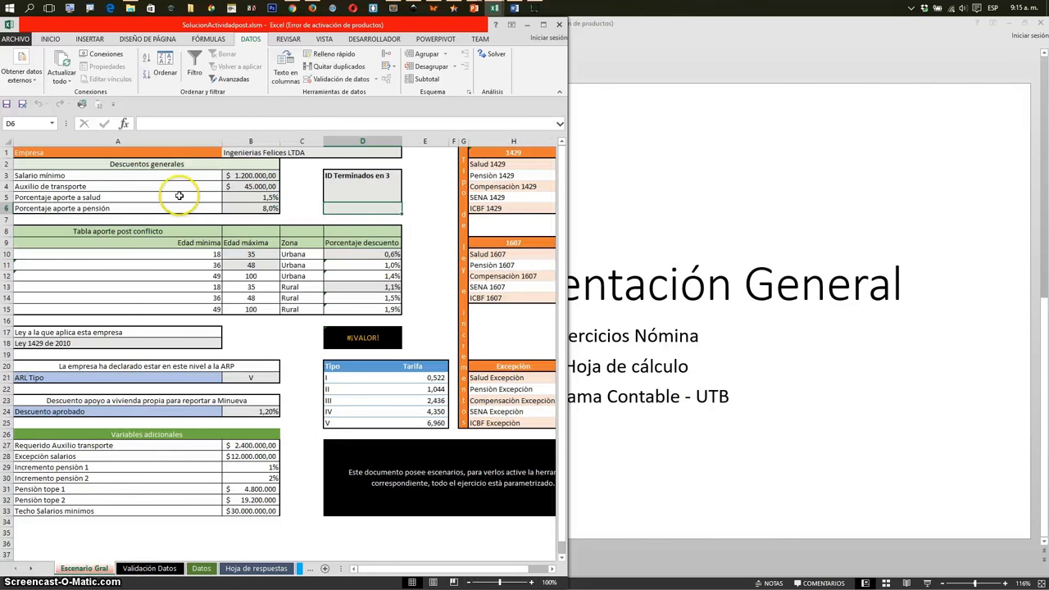
click(168, 570)
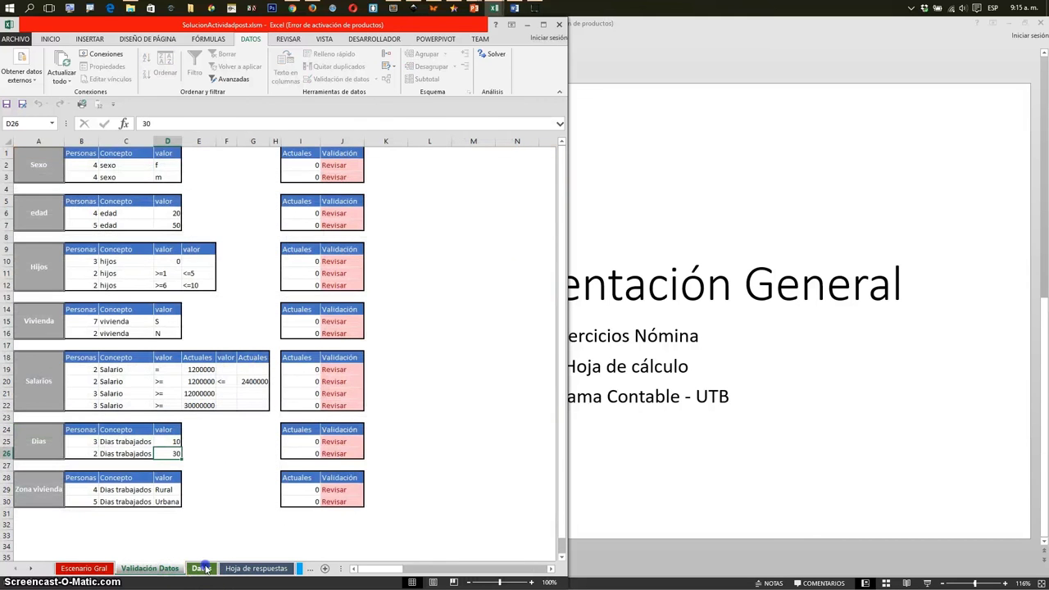
Check the emptied Estudiante answers on Hoja de respuestas, then return to the feedback slide.
click(205, 569)
click(263, 571)
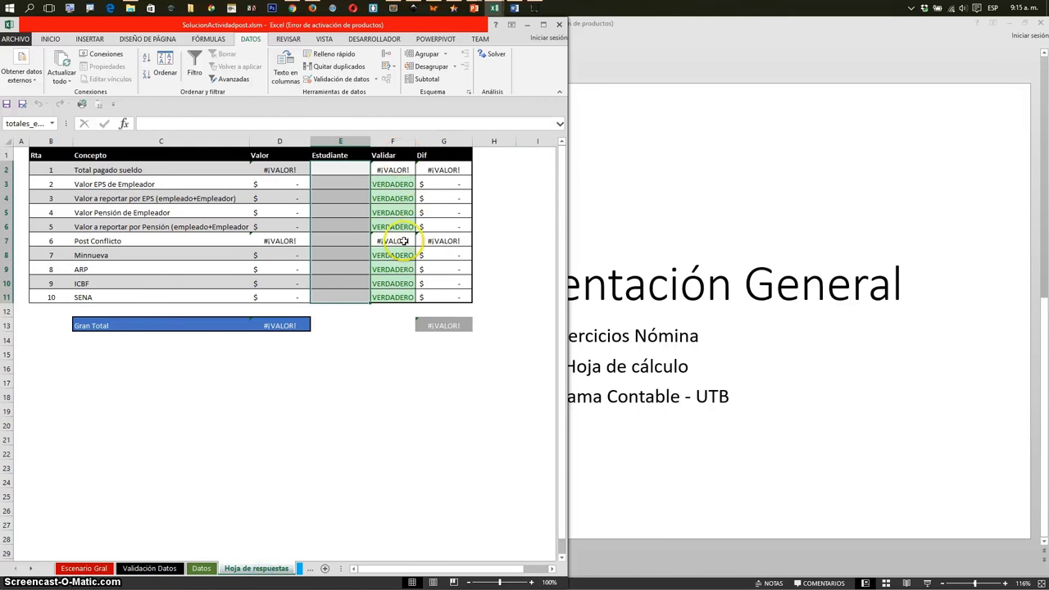
click(318, 241)
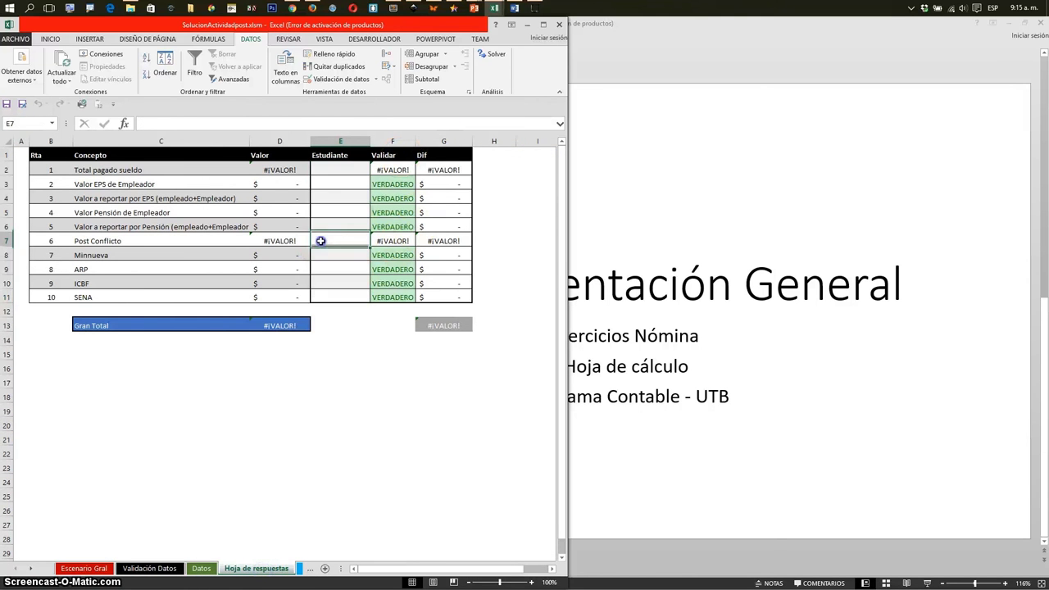
click(289, 241)
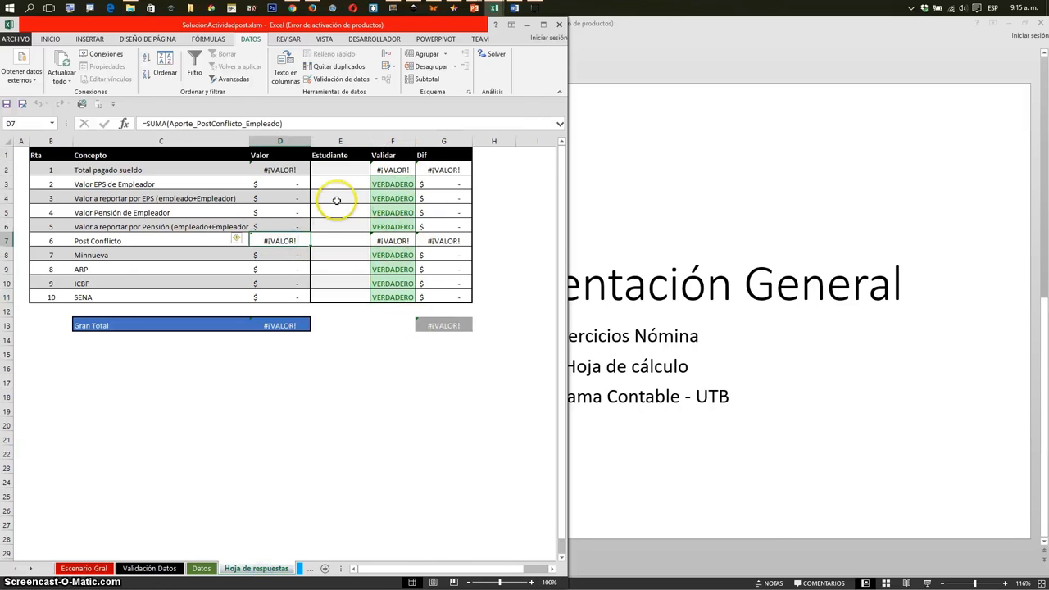
click(341, 170)
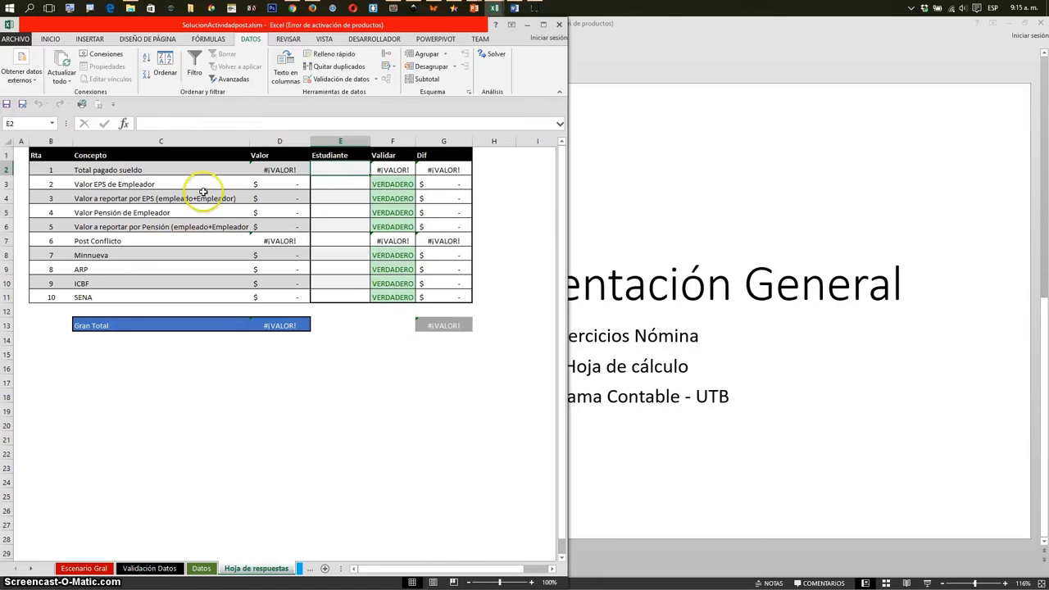
click(209, 572)
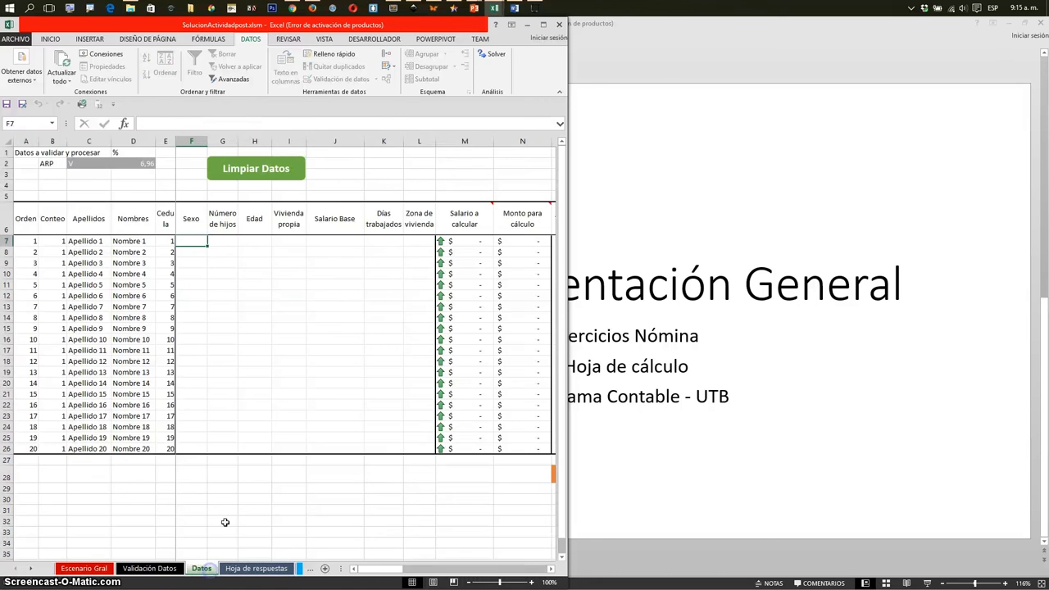
click(681, 150)
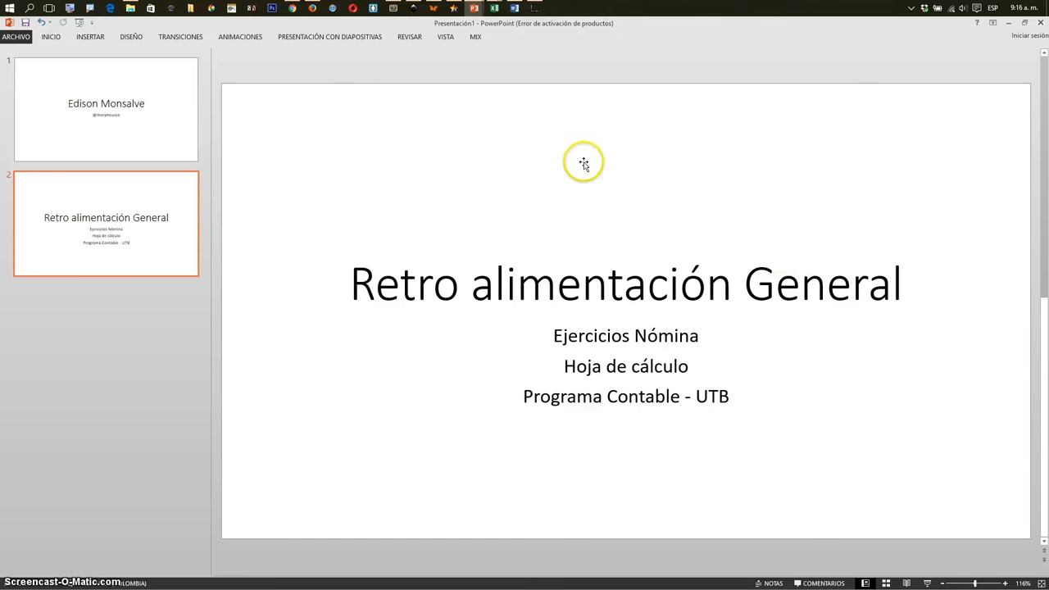
click(534, 9)
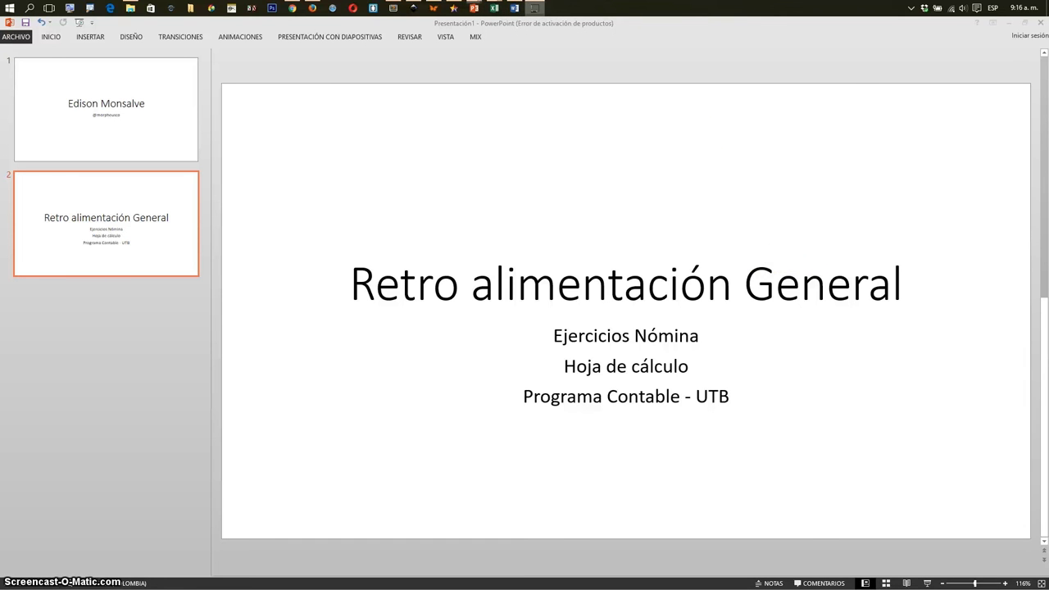